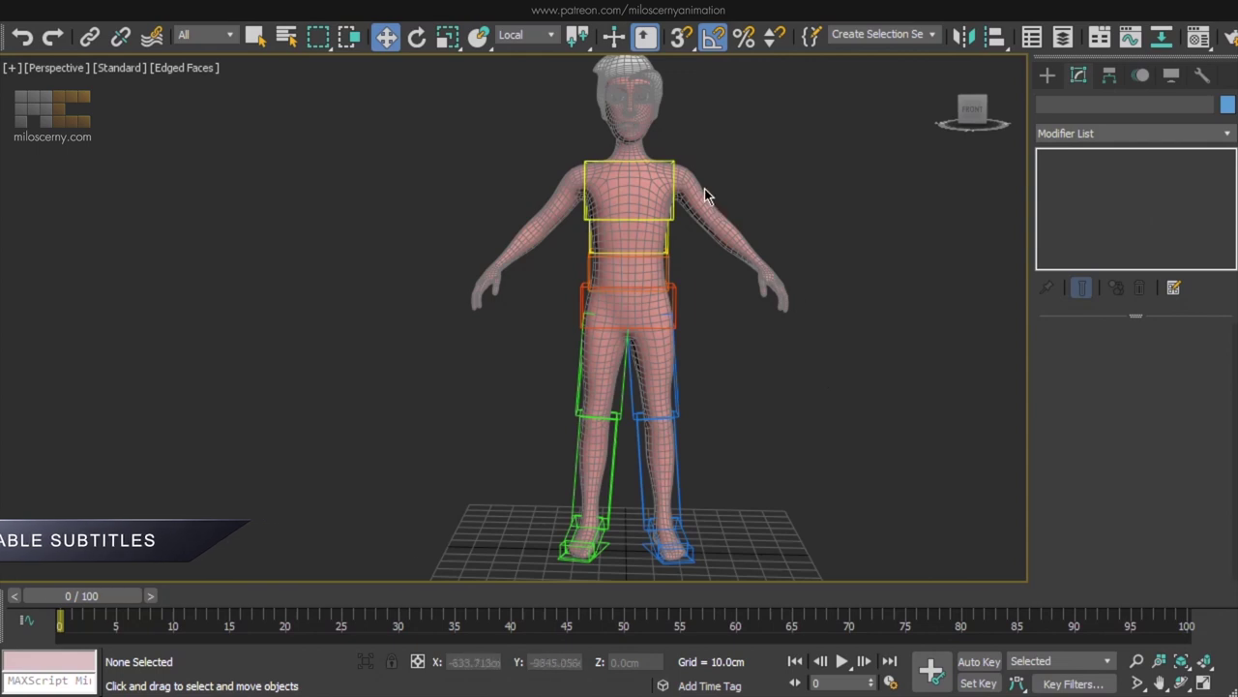
# Add a spine limb to the chest hub of the rig.
pyautogui.click(672, 155)
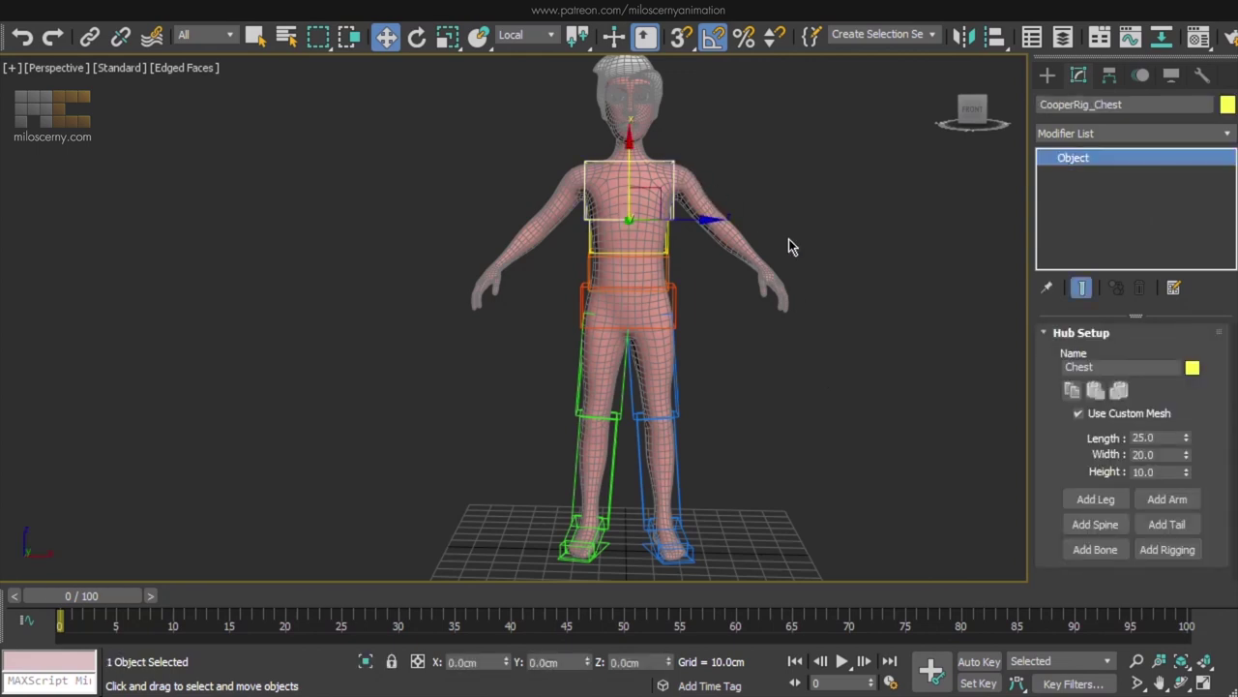
pyautogui.click(1095, 524)
pyautogui.scroll(8, 638, 284)
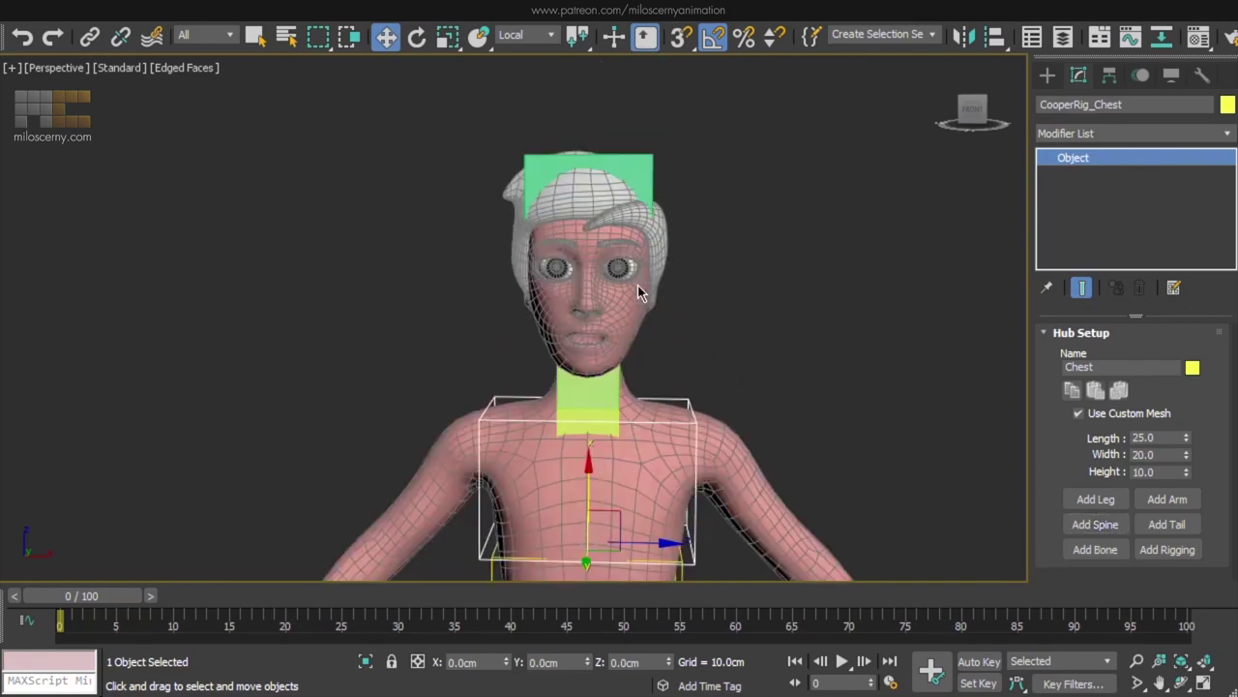
# Select the whole new spine chain with its end hub and raise it from the chest's base toward the neck.
pyautogui.press('F3')
pyautogui.moveTo(649, 306); pyautogui.dragTo(760, 205, button='middle')
pyautogui.keyDown('alt'); pyautogui.moveTo(753, 277); pyautogui.dragTo(751, 272, button='middle'); pyautogui.keyUp('alt')
pyautogui.moveTo(794, 380); pyautogui.dragTo(751, 292, button='middle')
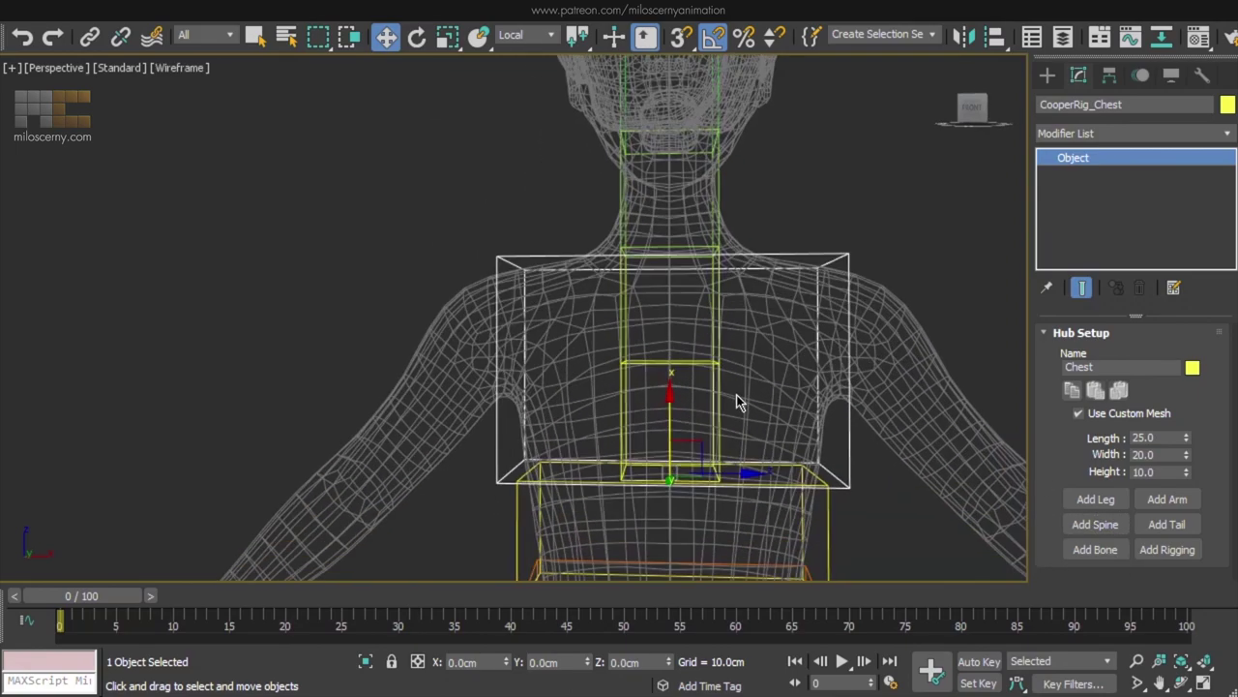
pyautogui.doubleClick(719, 385)
pyautogui.scroll(-4, 711, 407)
pyautogui.scroll(2, 677, 416)
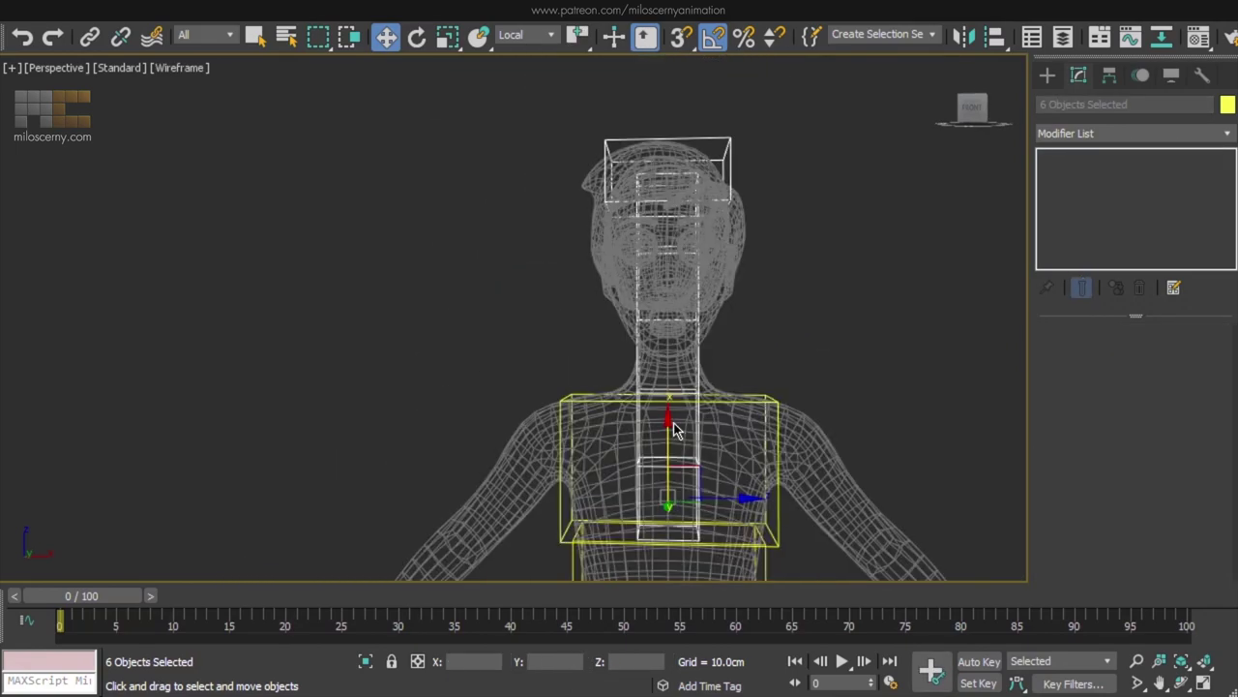
pyautogui.moveTo(666, 386); pyautogui.dragTo(666, 307)
# Align the base of the new spine chain with the chest box's upper edge in the front view.
pyautogui.press('f')
pyautogui.moveTo(558, 242); pyautogui.dragTo(636, 619, button='middle')
pyautogui.moveTo(646, 264); pyautogui.dragTo(674, 545, button='middle')
pyautogui.scroll(2, 576, 256)
pyautogui.press('F3')
pyautogui.moveTo(578, 254); pyautogui.dragTo(574, 238)
# Set the new spine's number of bones to 1.
pyautogui.press('F3')
pyautogui.moveTo(658, 170); pyautogui.dragTo(697, 384, button='middle')
pyautogui.scroll(-2, 698, 384)
pyautogui.click(686, 458)
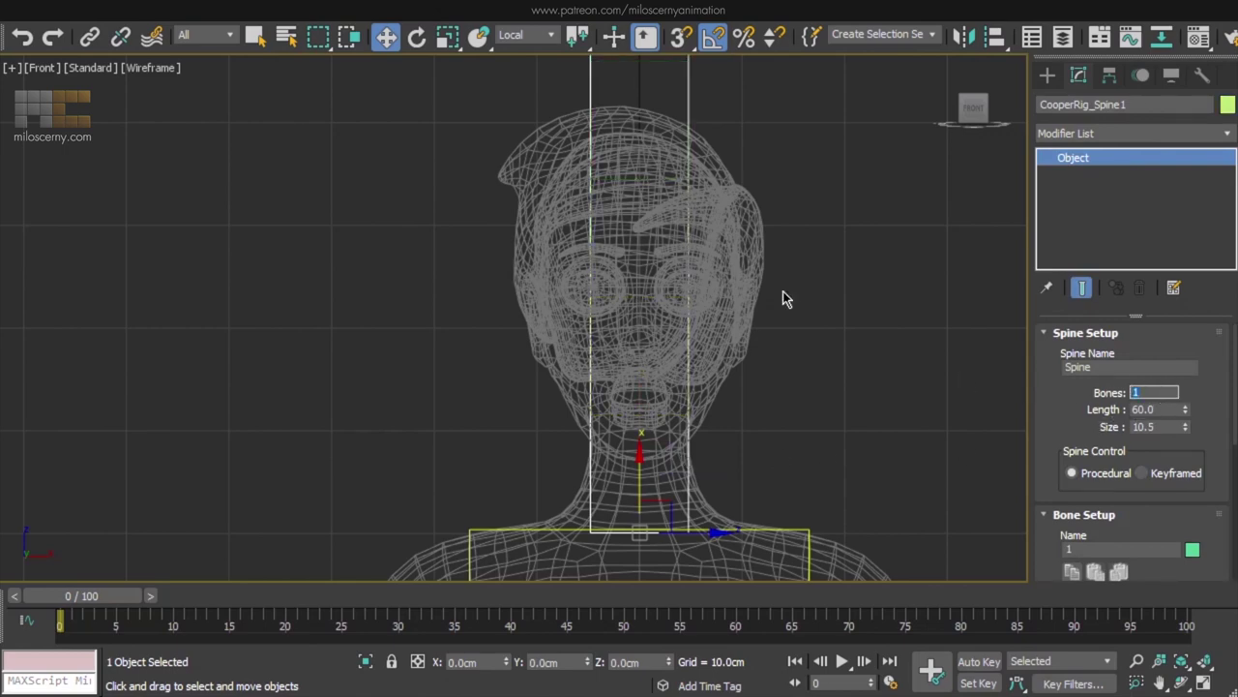
# Move the spine's end hub down to the base of the head, shortening the neck bone.
pyautogui.scroll(-2, 716, 290)
pyautogui.click(703, 235)
pyautogui.moveTo(703, 235); pyautogui.dragTo(714, 188, button='middle')
pyautogui.moveTo(650, 100); pyautogui.dragTo(642, 400)
pyautogui.press('p')
pyautogui.moveTo(714, 399); pyautogui.dragTo(886, 202, button='middle')
pyautogui.scroll(3, 747, 299)
# Show the head hub and the neck bone as boxes in the viewport.
pyautogui.click(748, 300)
pyautogui.press('F3')
pyautogui.moveTo(743, 309)
pyautogui.keyDown('alt'); pyautogui.mouseDown(button='middle')
pyautogui.moveTo(932, 326)
pyautogui.moveTo(577, 310)
pyautogui.moveTo(415, 332)
pyautogui.moveTo(752, 318)
pyautogui.mouseUp(button='middle'); pyautogui.keyUp('alt')
pyautogui.scroll(1, 751, 318)
pyautogui.click(701, 162)
pyautogui.moveTo(721, 164); pyautogui.dragTo(753, 353, button='middle')
pyautogui.press('F3')
pyautogui.moveTo(753, 439); pyautogui.dragTo(754, 354, button='middle')
pyautogui.press('F3')
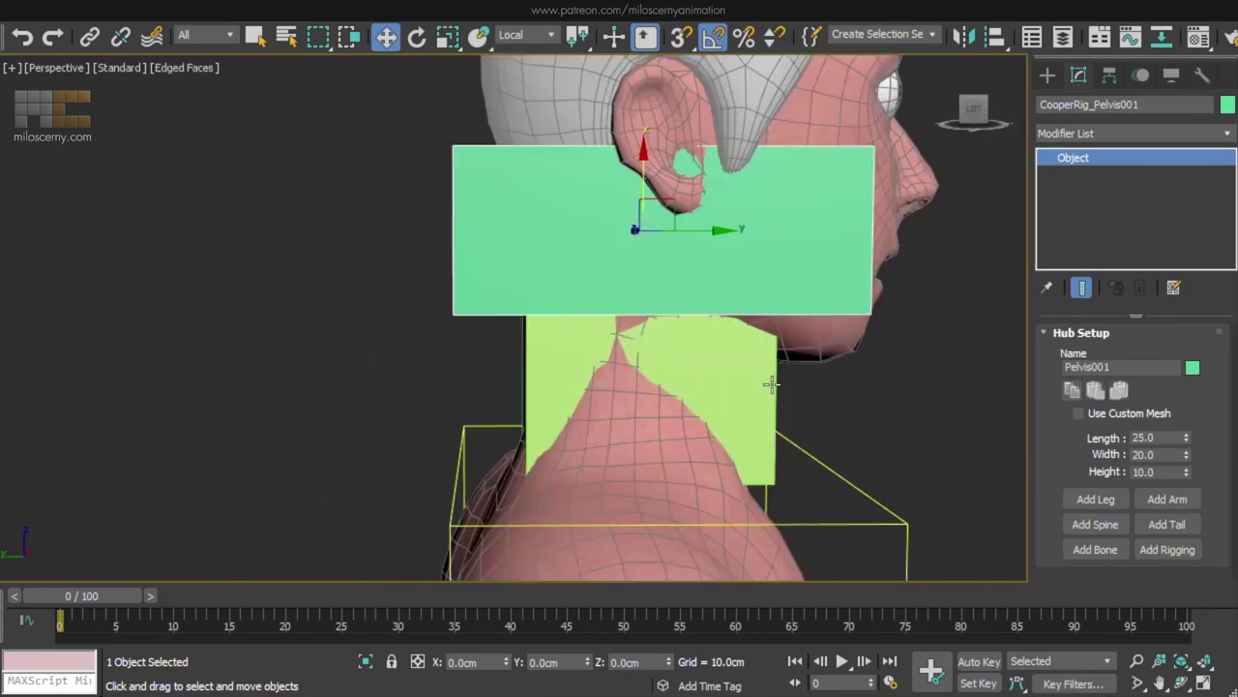
pyautogui.keyDown('ctrl'); pyautogui.click(771, 384); pyautogui.keyUp('ctrl')
pyautogui.click(1171, 74)
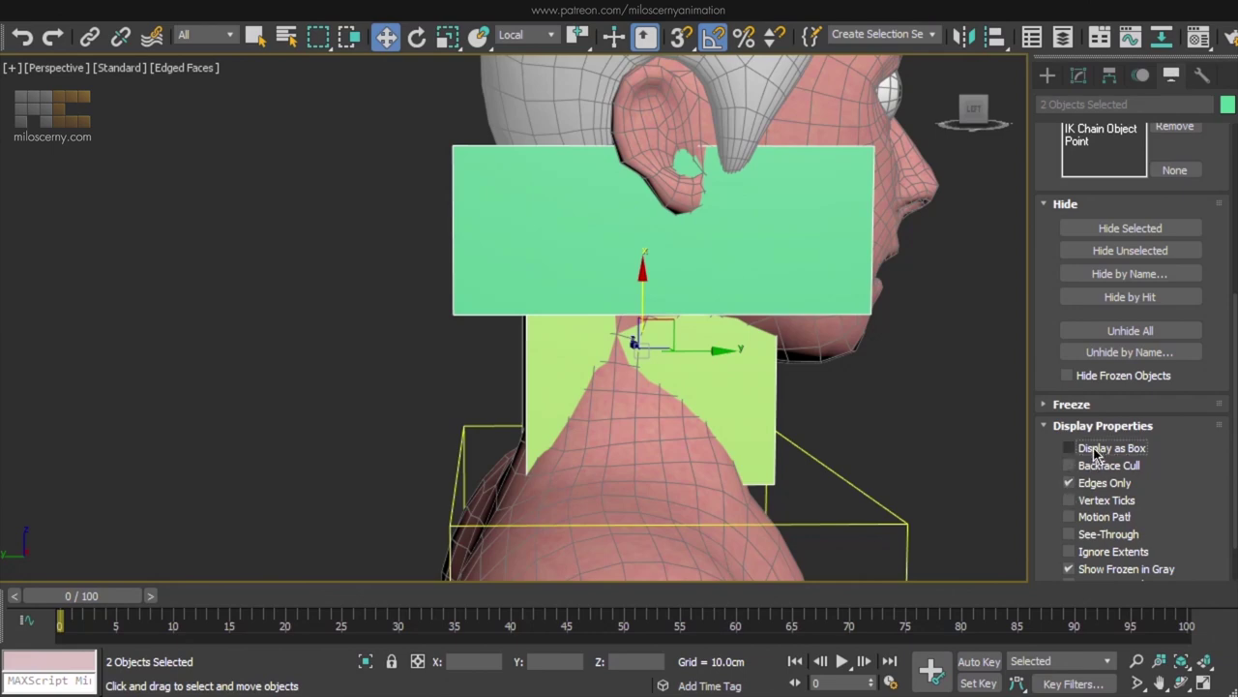
pyautogui.click(1097, 449)
# Position the head hub at the joint between neck and skull in the left view.
pyautogui.click(594, 329)
pyautogui.press('F3')
pyautogui.press('l')
pyautogui.moveTo(683, 296)
pyautogui.mouseDown(button='middle')
pyautogui.moveTo(629, 155)
pyautogui.moveTo(591, 199)
pyautogui.mouseUp(button='middle')
pyautogui.press('F3')
pyautogui.moveTo(591, 200); pyautogui.dragTo(602, 254)
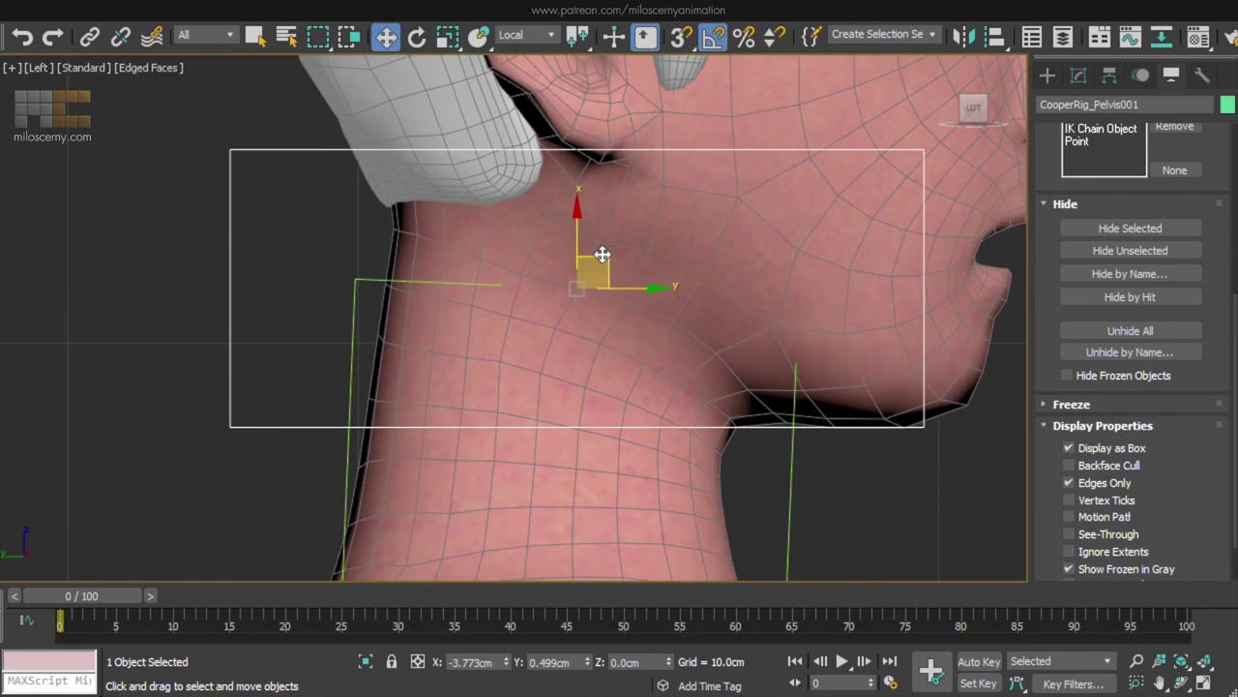
pyautogui.moveTo(724, 344); pyautogui.dragTo(715, 160, button='middle')
pyautogui.scroll(-2, 717, 174)
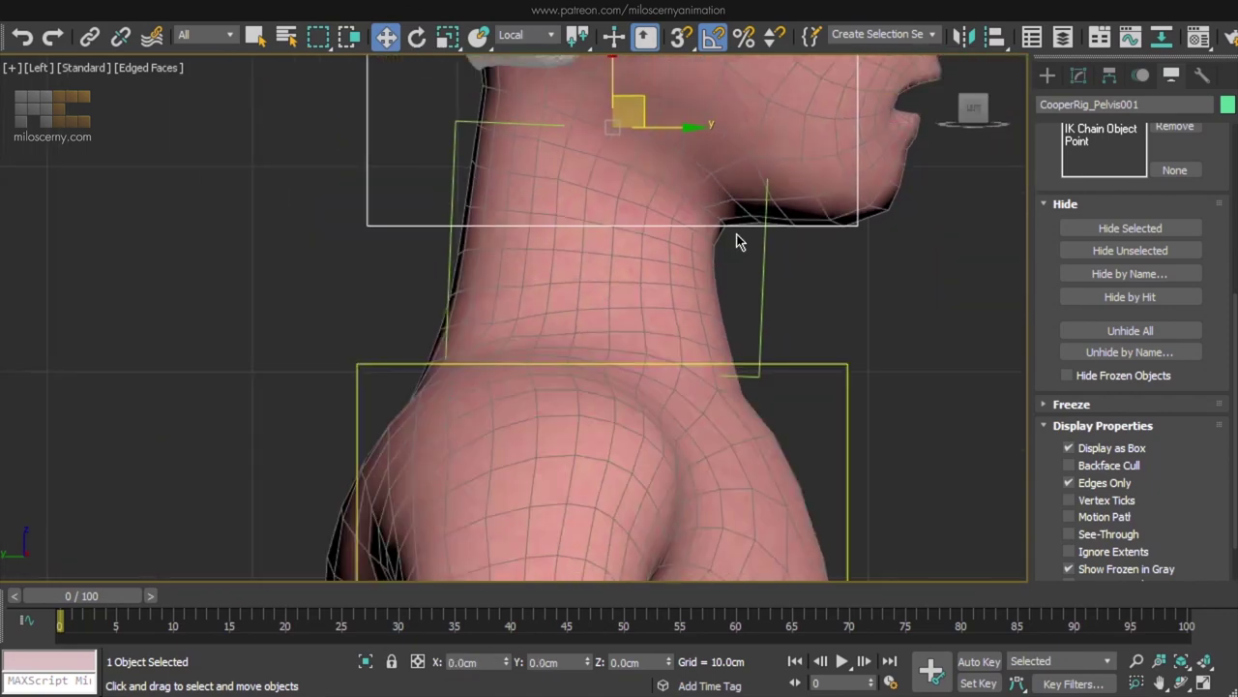
# Shift the neck bone's base backward along its local Y axis so that it follows the neck mesh.
pyautogui.click(763, 329)
pyautogui.moveTo(679, 360); pyautogui.dragTo(734, 350, button='middle')
pyautogui.press('F3')
pyautogui.moveTo(735, 358); pyautogui.dragTo(683, 360)
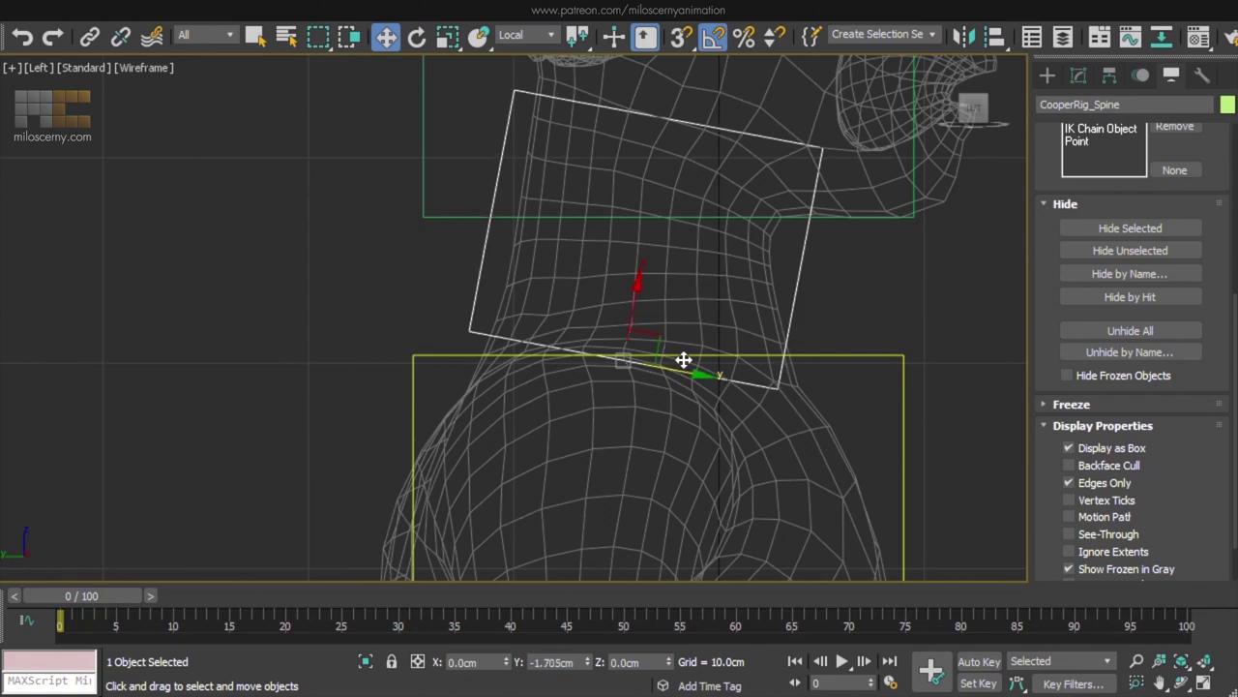
# Add an Edit Poly modifier to the head hub and start editing its vertices.
pyautogui.moveTo(730, 126); pyautogui.dragTo(693, 335, button='middle')
pyautogui.scroll(-2, 693, 336)
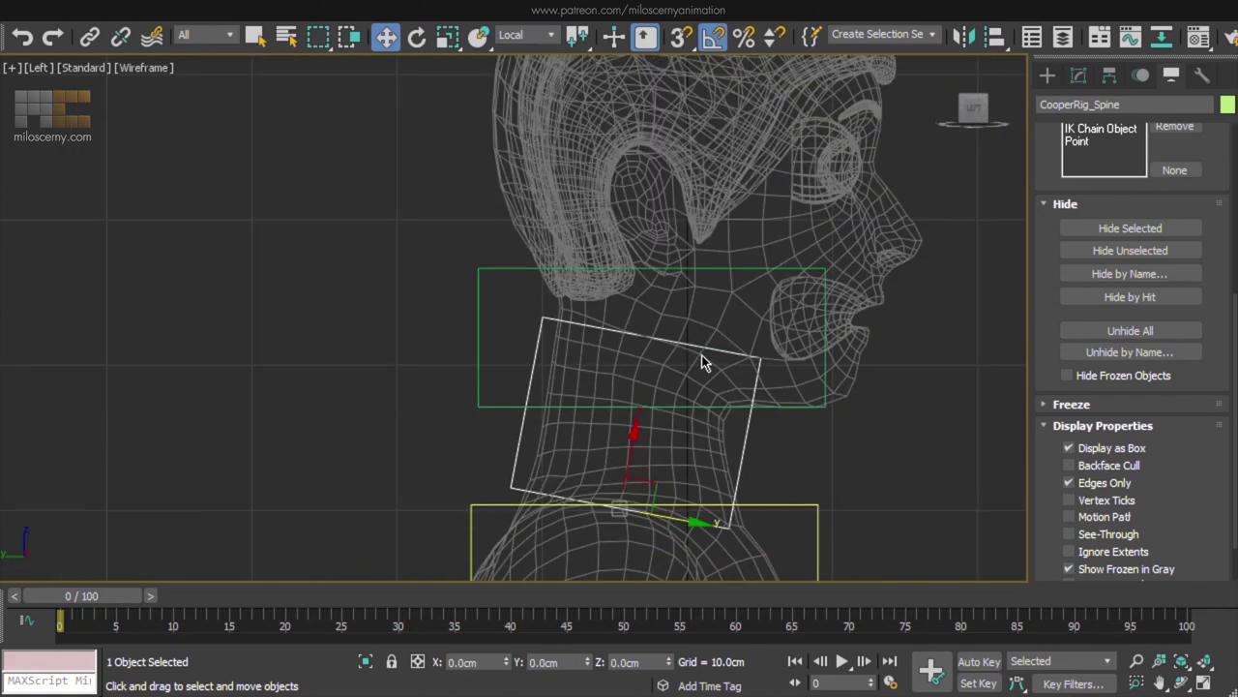
pyautogui.click(699, 267)
pyautogui.press('F3')
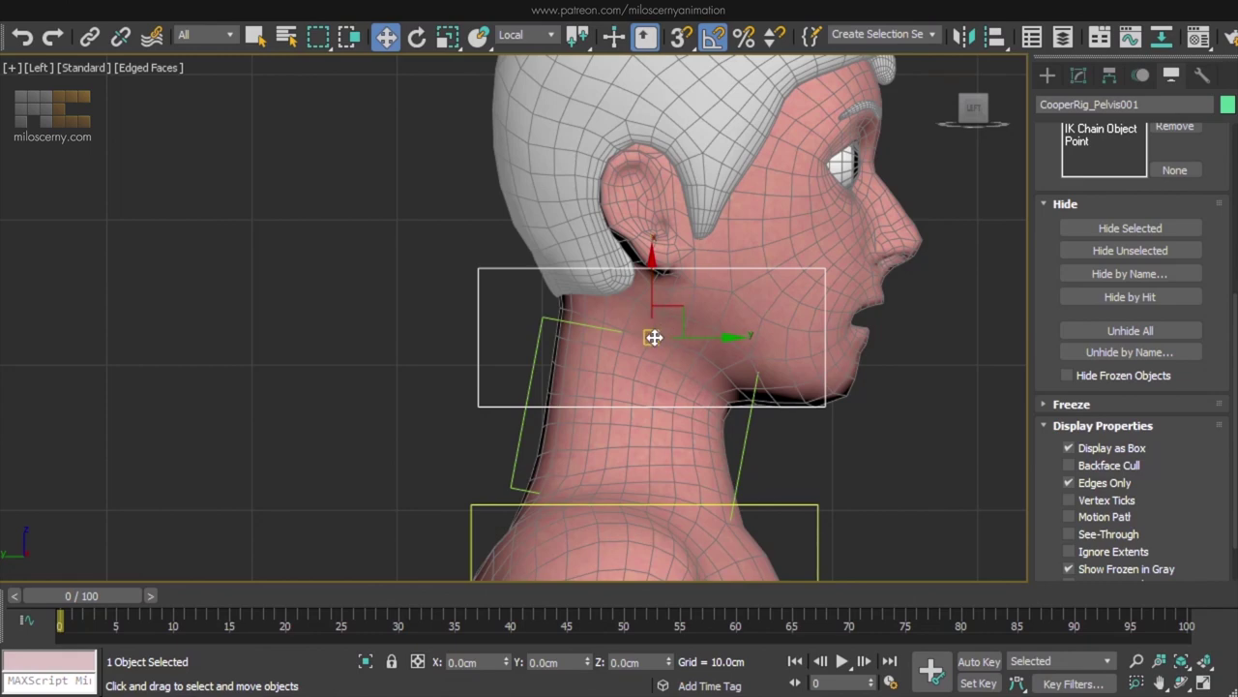
pyautogui.click(1078, 75)
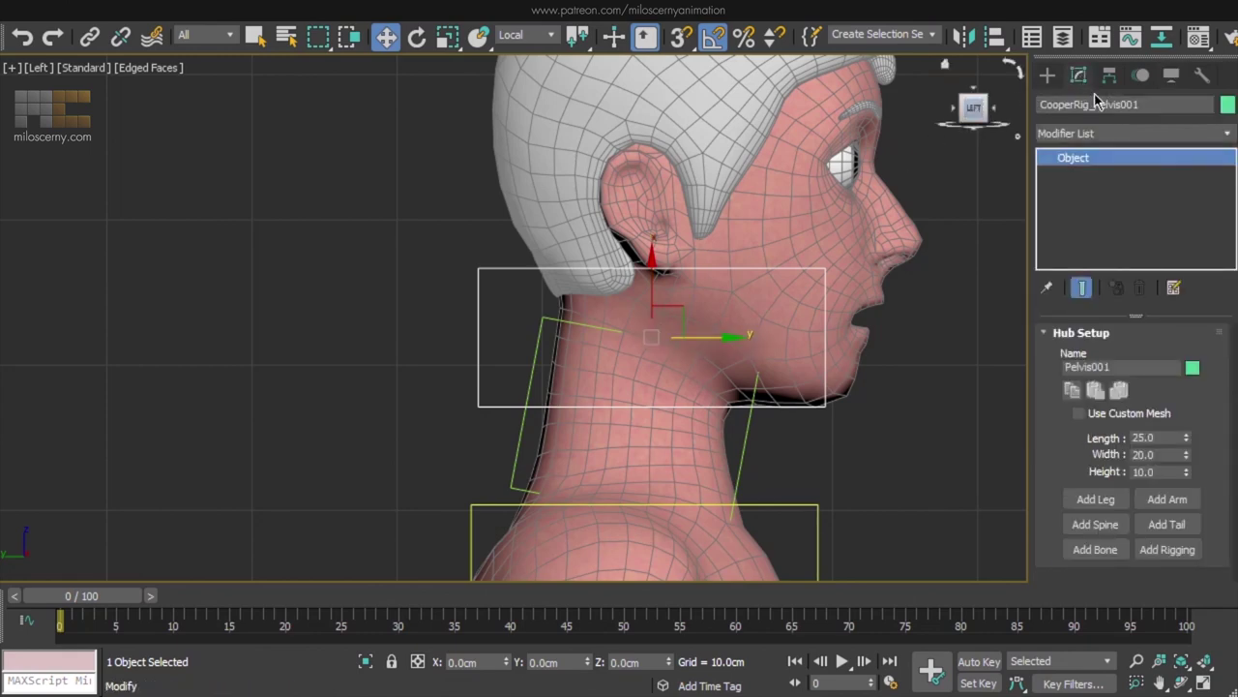
pyautogui.click(1131, 130)
pyautogui.press('e')
pyautogui.click(1110, 202)
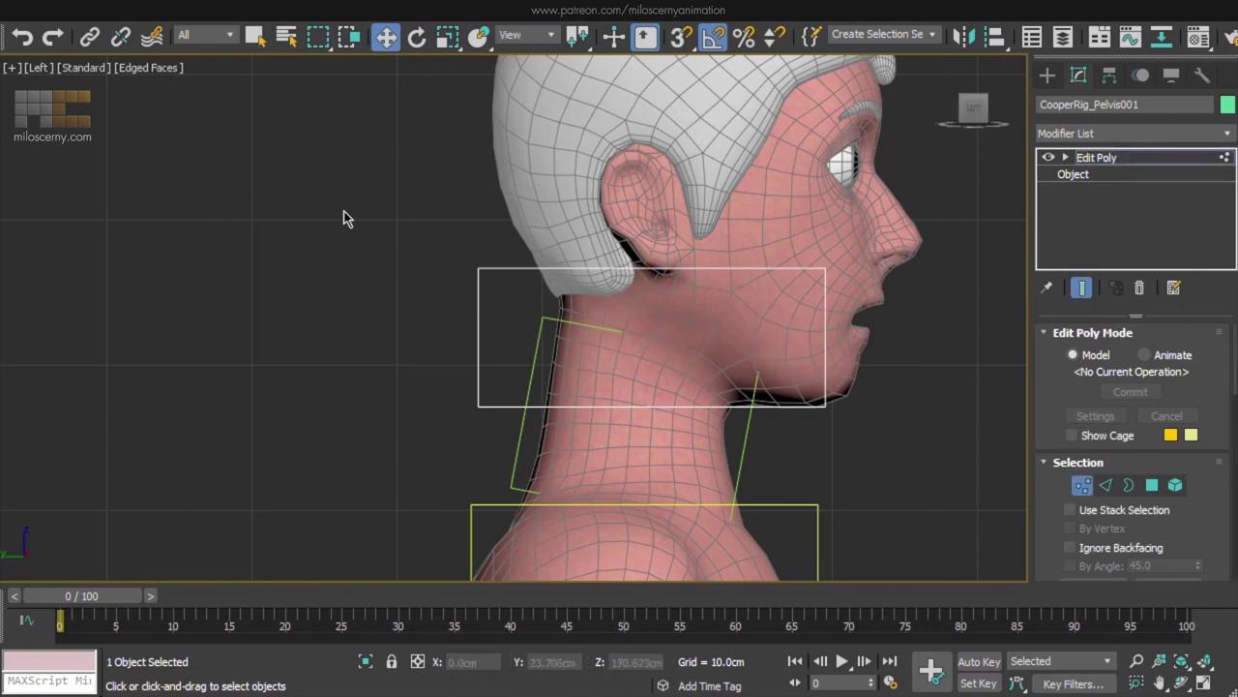
# Raise the head box's upper vertices so that it reaches the top of the hair.
pyautogui.press('F3')
pyautogui.scroll(-4, 809, 309)
pyautogui.press('p')
pyautogui.moveTo(808, 248); pyautogui.dragTo(637, 267, button='middle')
pyautogui.moveTo(579, 290); pyautogui.dragTo(578, 100)
pyautogui.moveTo(704, 165)
pyautogui.keyDown('alt'); pyautogui.mouseDown(button='middle')
pyautogui.moveTo(533, 183)
pyautogui.moveTo(761, 196)
pyautogui.moveTo(743, 200)
pyautogui.mouseUp(button='middle'); pyautogui.keyUp('alt')
pyautogui.press('F3')
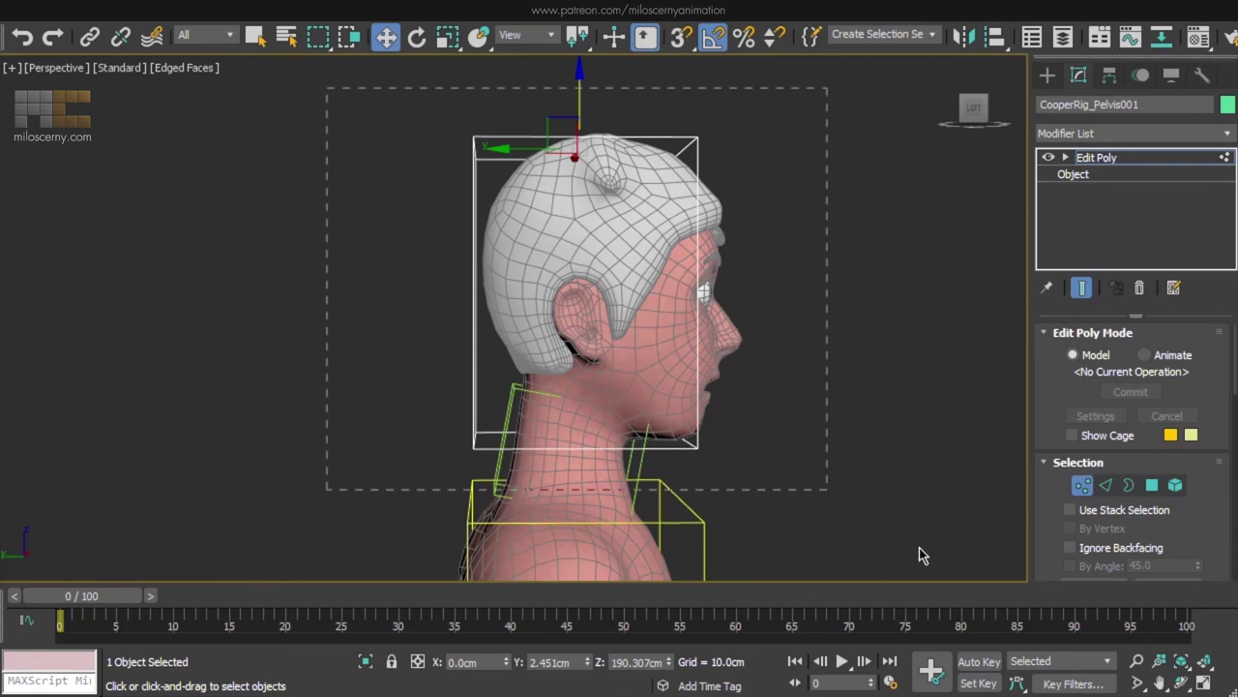
# Move all vertices of the head box slightly forward toward the face.
pyautogui.moveTo(943, 493); pyautogui.dragTo(943, 493)
pyautogui.moveTo(530, 294); pyautogui.dragTo(548, 295)
pyautogui.moveTo(675, 328)
pyautogui.keyDown('alt'); pyautogui.mouseDown(button='middle')
pyautogui.moveTo(531, 345)
pyautogui.moveTo(680, 331)
pyautogui.moveTo(667, 329)
pyautogui.mouseUp(button='middle'); pyautogui.keyUp('alt')
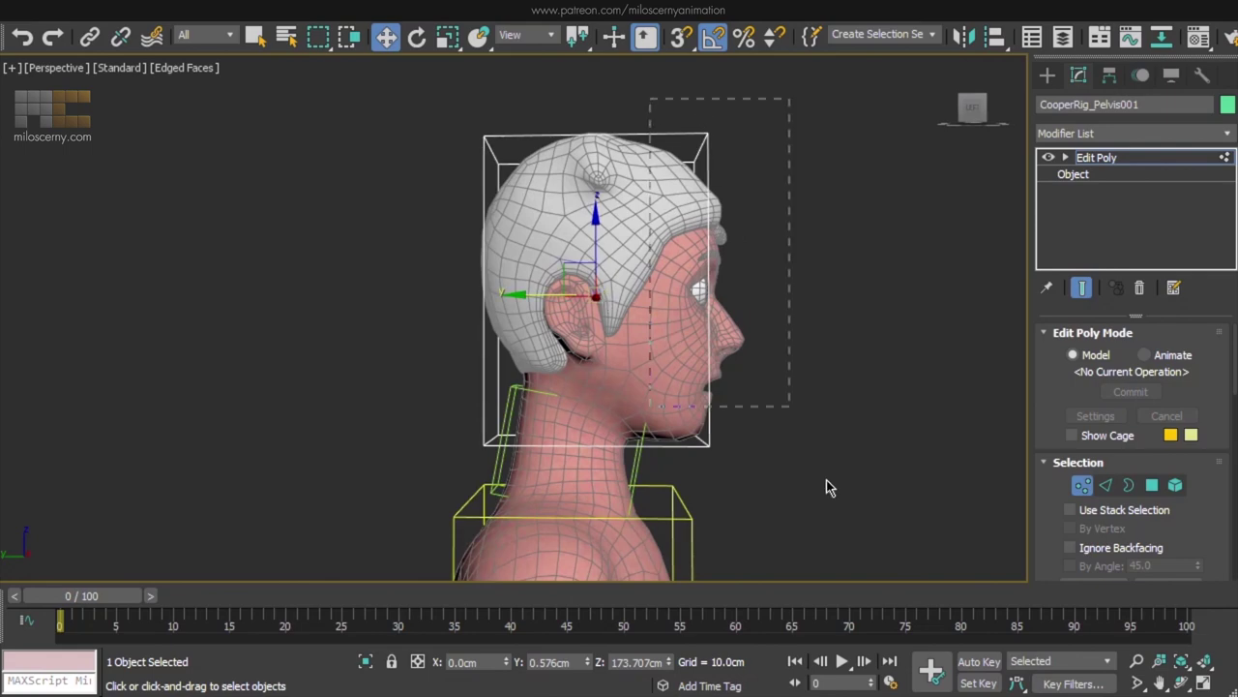
# Extend the head box by moving its front vertices slightly forward.
pyautogui.moveTo(871, 573); pyautogui.dragTo(870, 566)
pyautogui.moveTo(643, 298); pyautogui.dragTo(654, 298)
pyautogui.keyDown('alt'); pyautogui.moveTo(437, 158); pyautogui.dragTo(319, 179, button='middle'); pyautogui.keyUp('alt')
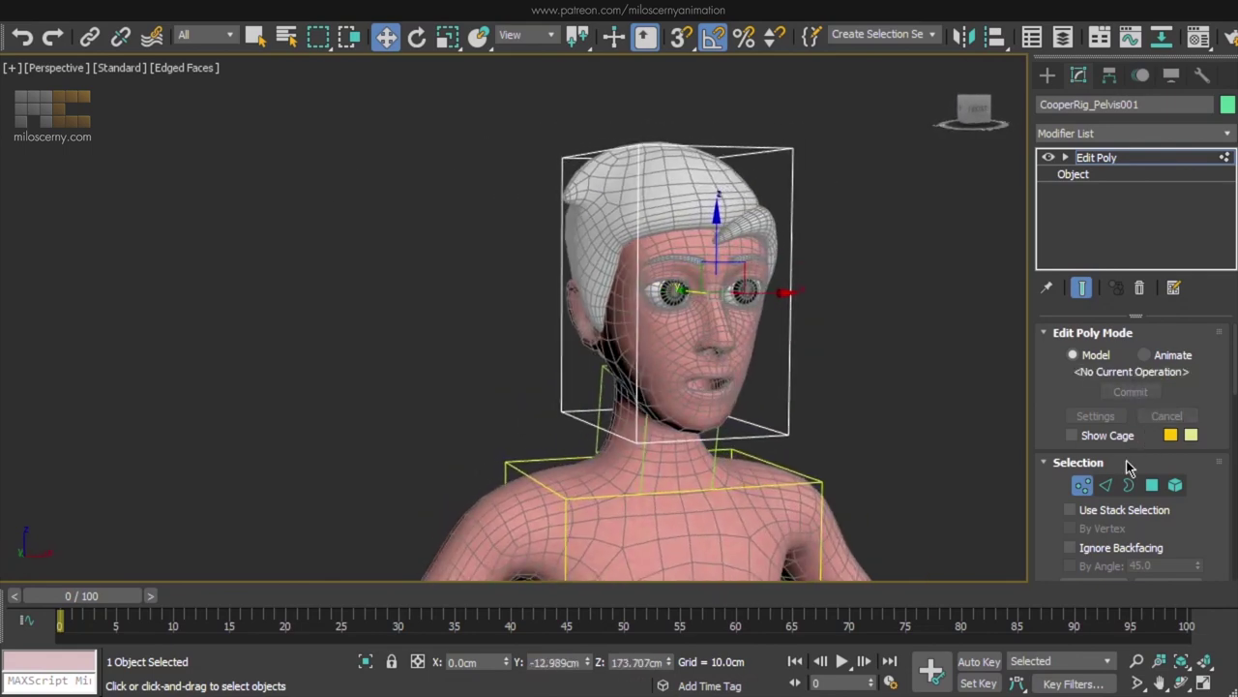
# Finish vertex editing and collapse the Edit Poly modifier into the head hub.
pyautogui.click(1089, 489)
pyautogui.keyDown('alt'); pyautogui.moveTo(862, 382); pyautogui.dragTo(801, 375, button='middle'); pyautogui.keyUp('alt')
pyautogui.rightClick(1104, 157)
pyautogui.click(1182, 330)
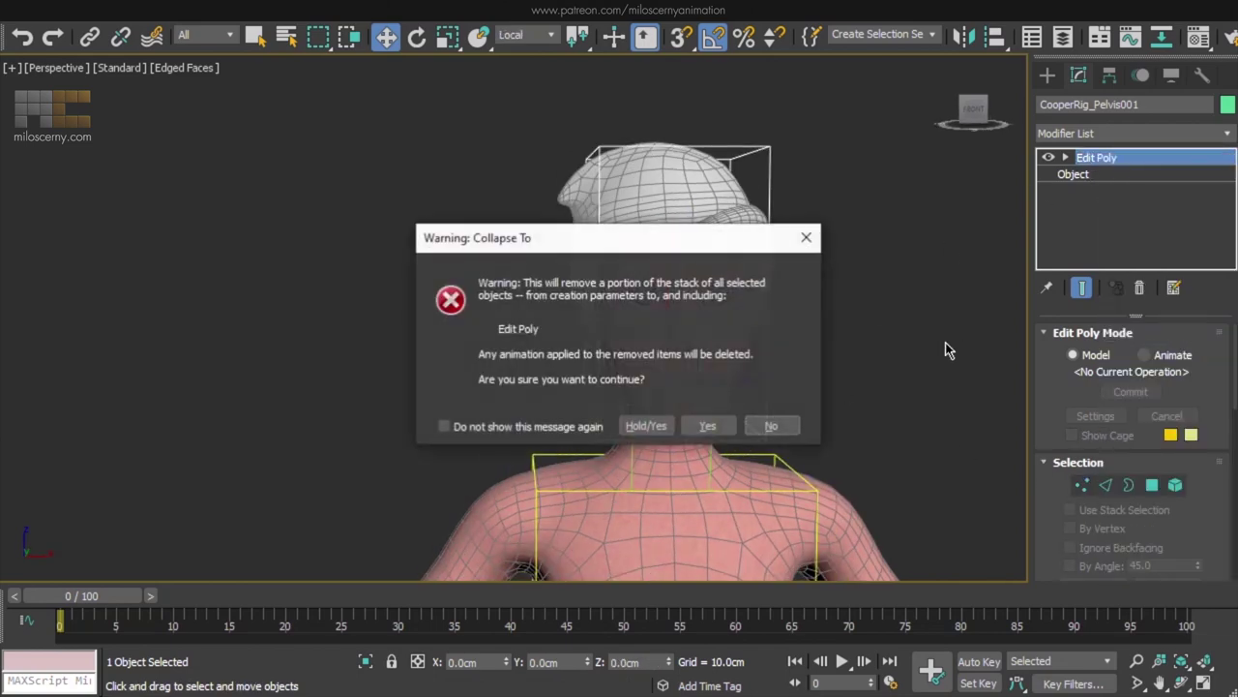
pyautogui.click(714, 428)
# Resize the neck bone to 13 in both X and Y.
pyautogui.keyDown('alt'); pyautogui.moveTo(745, 416); pyautogui.dragTo(837, 271, button='middle'); pyautogui.keyUp('alt')
pyautogui.scroll(4, 650, 302)
pyautogui.click(649, 302)
pyautogui.keyDown('alt'); pyautogui.moveTo(775, 298); pyautogui.dragTo(627, 294, button='middle'); pyautogui.keyUp('alt')
pyautogui.moveTo(1217, 446); pyautogui.dragTo(1220, 207)
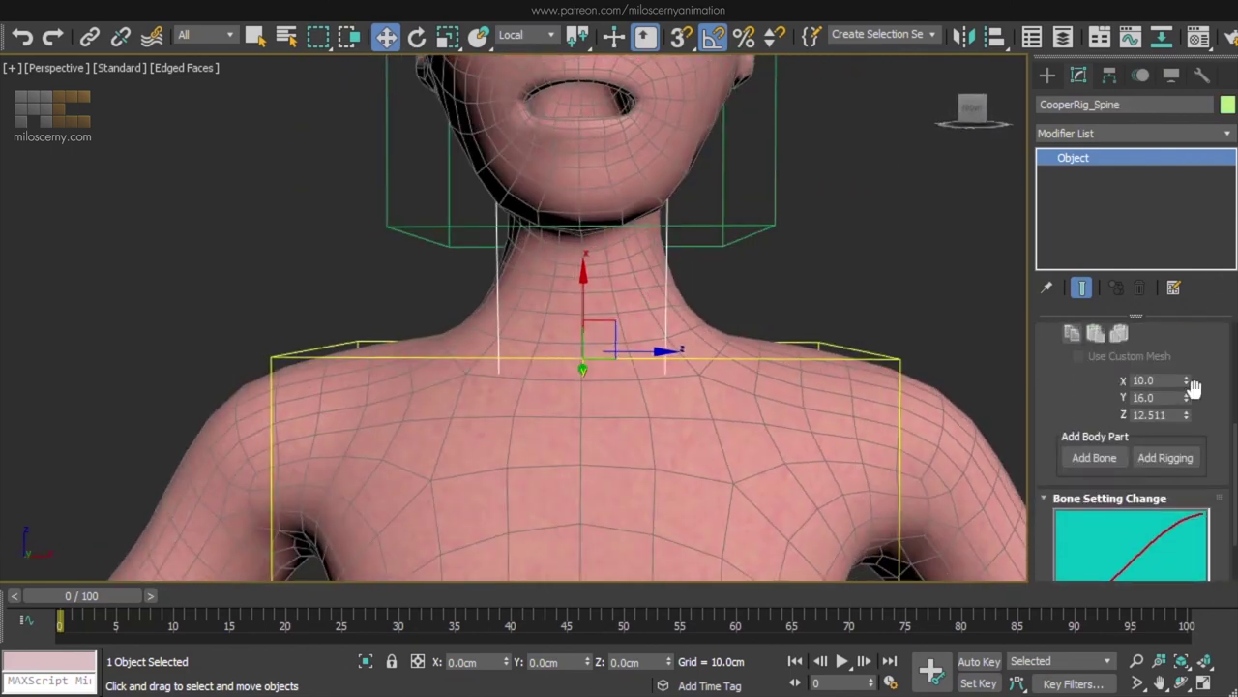
pyautogui.moveTo(1187, 380); pyautogui.dragTo(1188, 352)
pyautogui.press('Return')
pyautogui.scroll(-4, 828, 319)
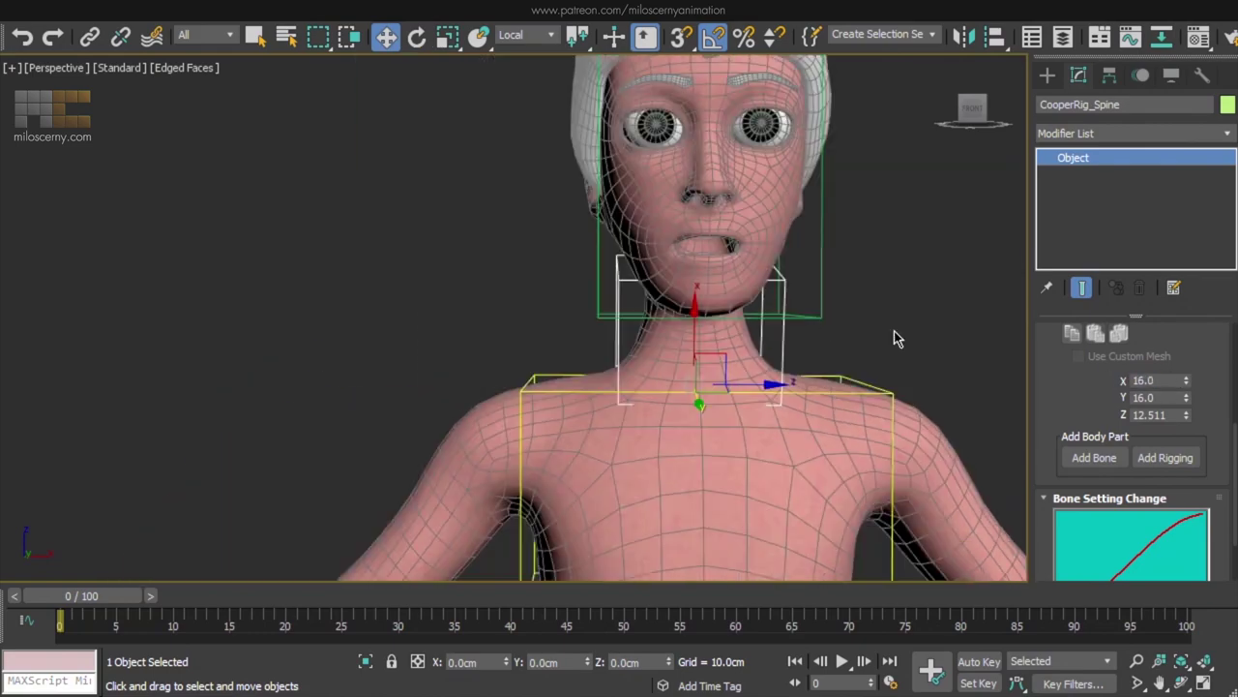
pyautogui.moveTo(824, 319)
pyautogui.keyDown('alt'); pyautogui.mouseDown(button='middle')
pyautogui.moveTo(1006, 324)
pyautogui.moveTo(818, 315)
pyautogui.moveTo(961, 319)
pyautogui.moveTo(828, 321)
pyautogui.mouseUp(button='middle'); pyautogui.keyUp('alt')
pyautogui.write('13')
pyautogui.press('Tab')
pyautogui.write('13')
pyautogui.press('Return')
# Rename the neck spine as Neck and the hub above it as Head.
pyautogui.scroll(5, 1050, 395)
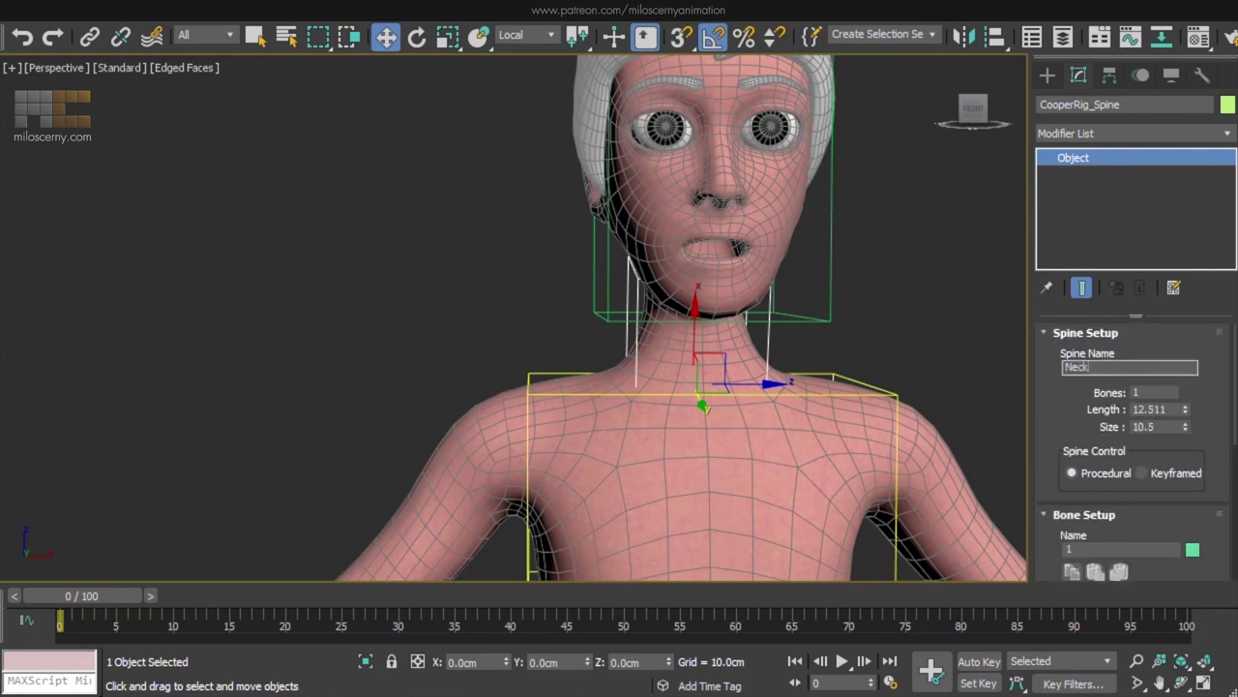
pyautogui.click(830, 253)
pyautogui.write('Head')
pyautogui.press('Return')
# Change the head hub's color to red with RGB values 222, 27, 27.
pyautogui.click(1192, 368)
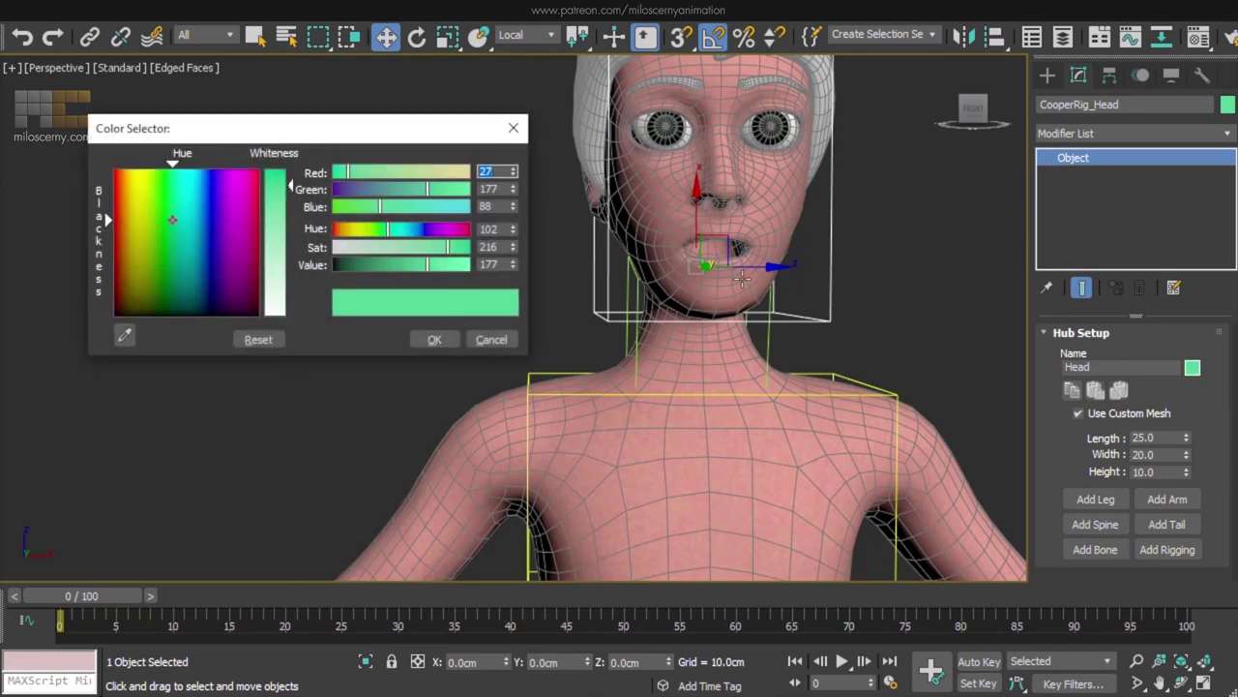
pyautogui.moveTo(145, 209); pyautogui.dragTo(114, 193)
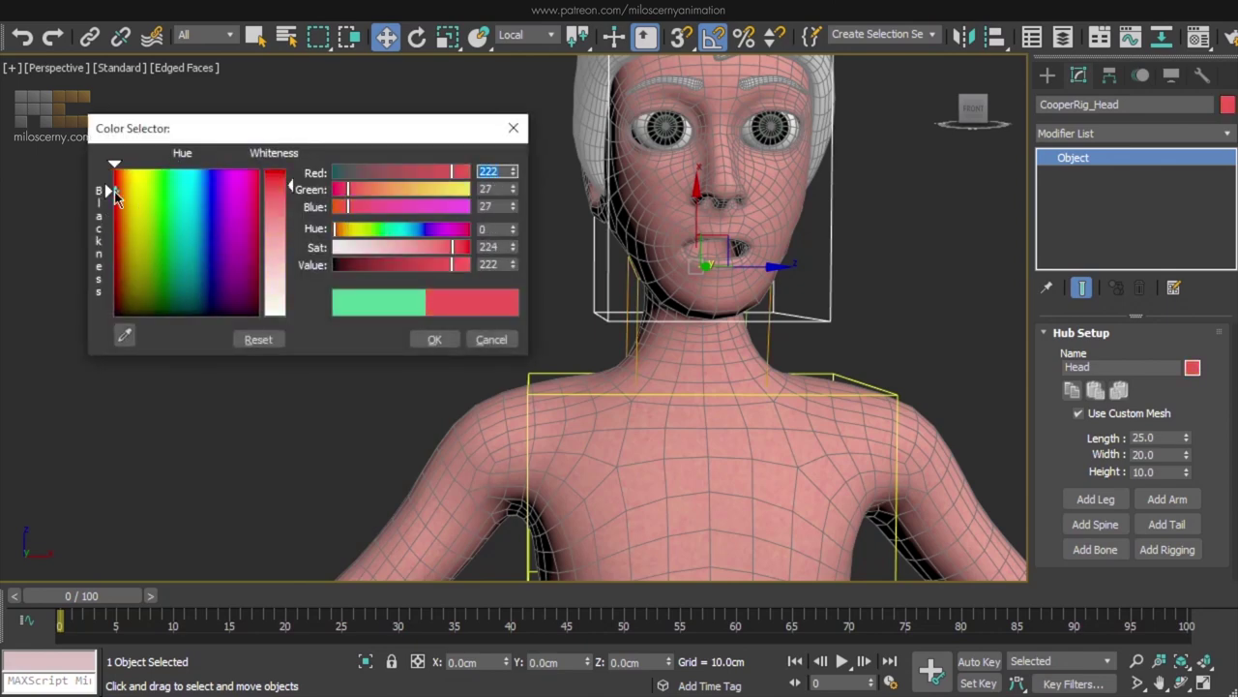
pyautogui.click(435, 340)
# Add an arm limb to the chest hub.
pyautogui.click(929, 275)
pyautogui.moveTo(929, 275); pyautogui.dragTo(842, 366, button='middle')
pyautogui.scroll(-2, 838, 358)
pyautogui.click(745, 455)
pyautogui.moveTo(800, 465); pyautogui.dragTo(688, 252, button='middle')
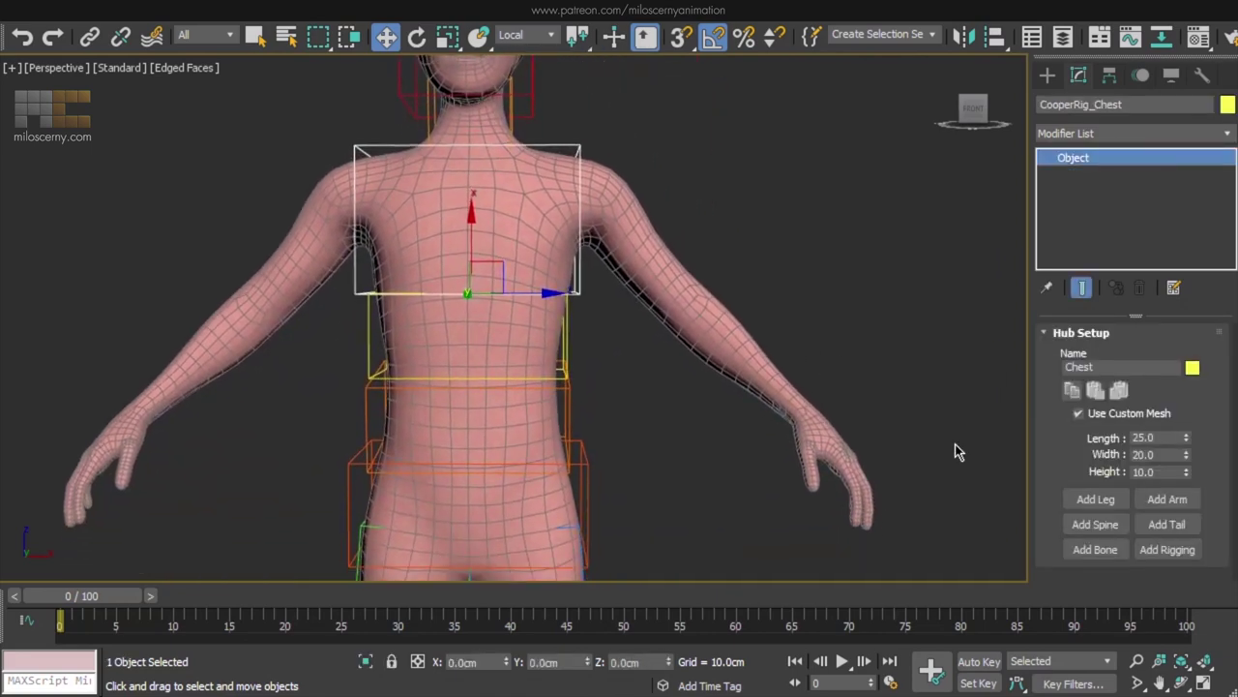
pyautogui.click(1171, 499)
pyautogui.press('F3')
pyautogui.moveTo(704, 426); pyautogui.dragTo(622, 263, button='middle')
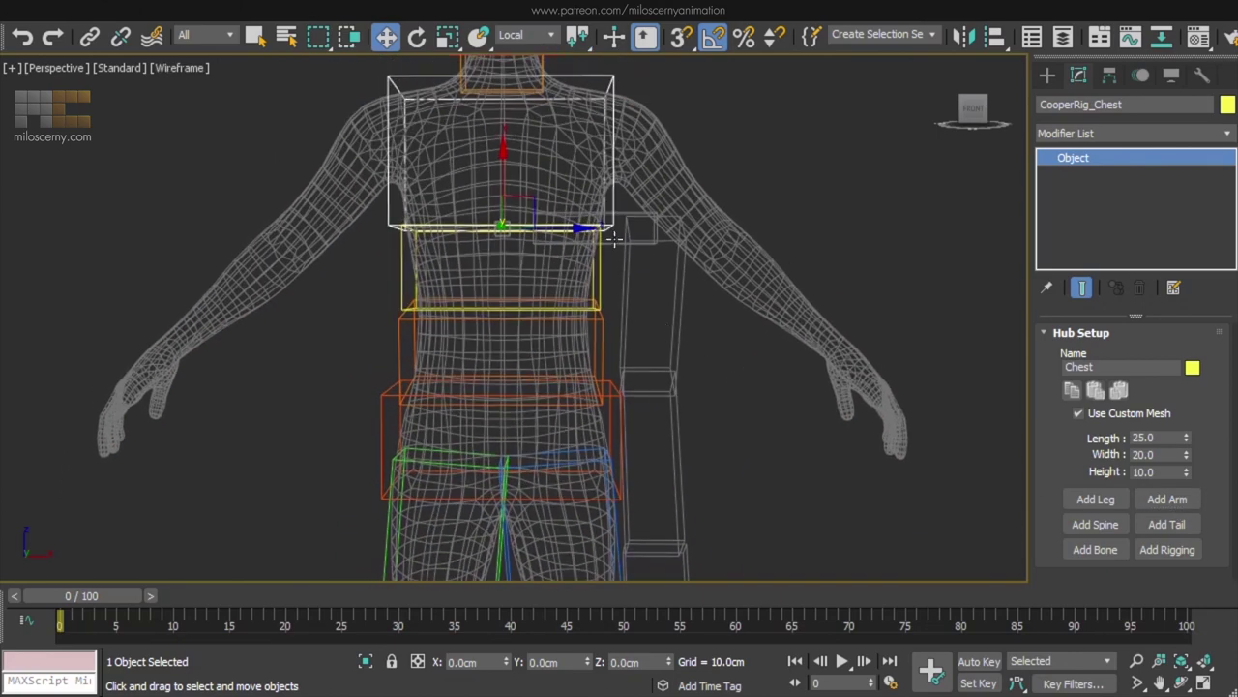
# Copy the left leg's blue color and paste it onto the new left arm.
pyautogui.click(614, 242)
pyautogui.moveTo(626, 436); pyautogui.dragTo(628, 373, button='middle')
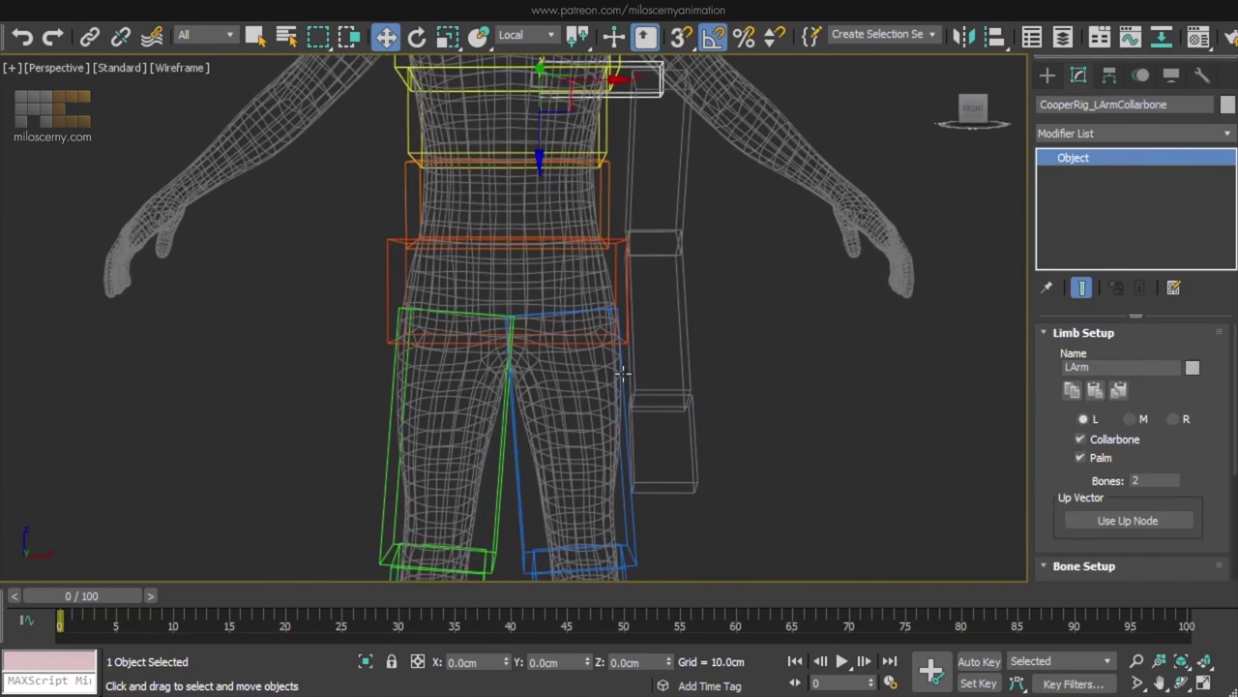
pyautogui.click(623, 372)
pyautogui.rightClick(1194, 367)
pyautogui.click(1215, 378)
pyautogui.click(686, 198)
pyautogui.rightClick(1195, 373)
pyautogui.click(1219, 410)
# Select the left arm chain from the collarbone down and display its bones as boxes.
pyautogui.moveTo(660, 194); pyautogui.dragTo(693, 350, button='middle')
pyautogui.click(648, 253)
pyautogui.click(652, 248)
pyautogui.moveTo(683, 237); pyautogui.dragTo(666, 331, button='middle')
pyautogui.press('F3')
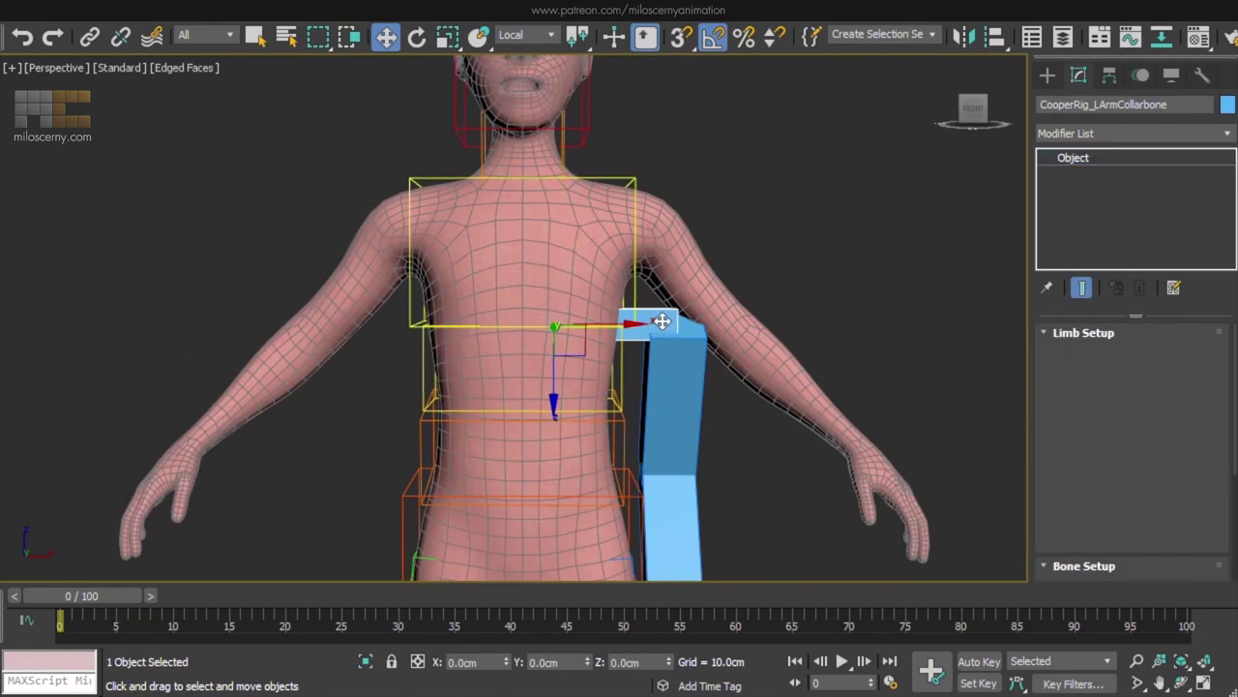
pyautogui.doubleClick(665, 332)
pyautogui.click(1169, 72)
pyautogui.click(1106, 450)
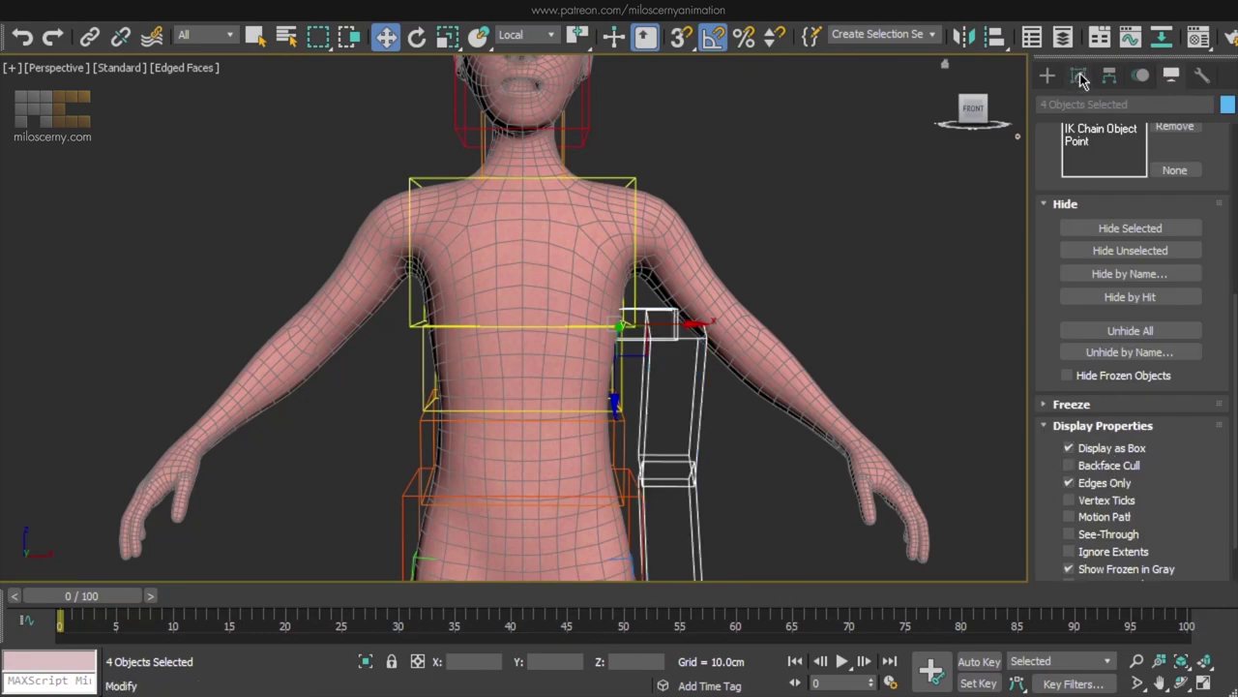
# Switch the left arm's Collarbone option off and back on in the limb settings.
pyautogui.click(1078, 75)
pyautogui.click(704, 317)
pyautogui.click(630, 339)
pyautogui.moveTo(671, 418); pyautogui.dragTo(645, 309, button='middle')
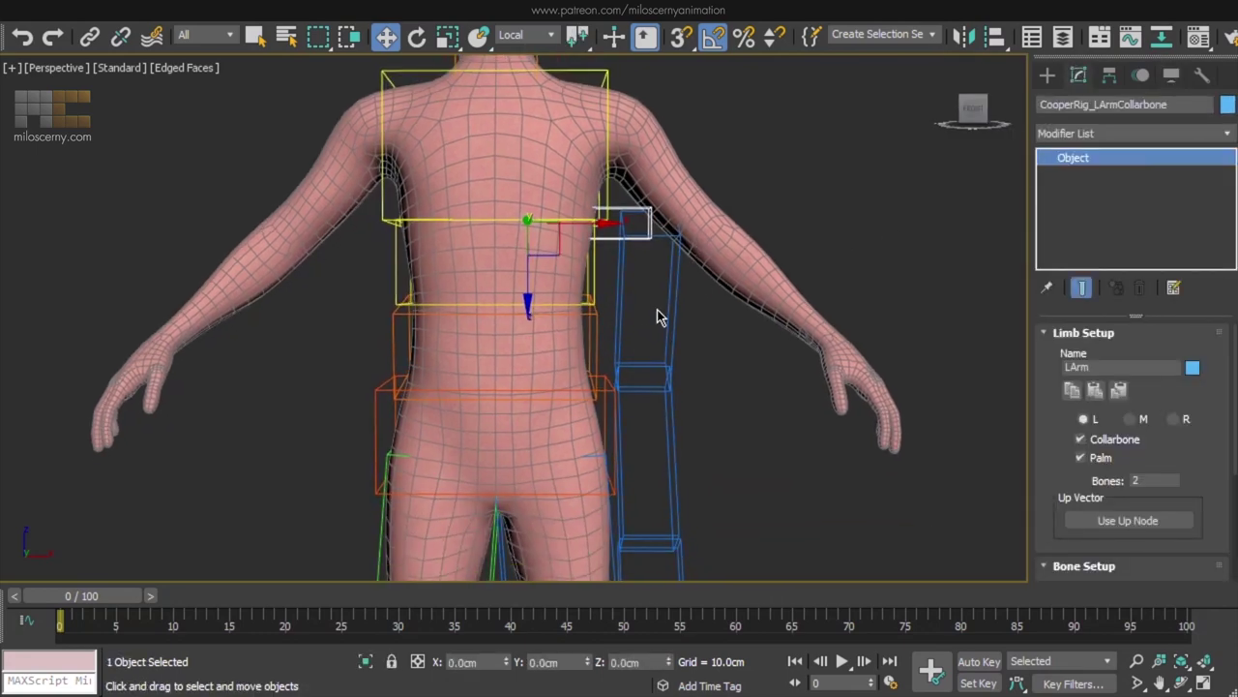
pyautogui.click(621, 284)
pyautogui.moveTo(646, 448); pyautogui.dragTo(664, 282, button='middle')
pyautogui.scroll(-3, 667, 282)
pyautogui.keyDown('alt'); pyautogui.moveTo(832, 275); pyautogui.dragTo(988, 370, button='middle'); pyautogui.keyUp('alt')
pyautogui.click(1110, 441)
pyautogui.press('F3')
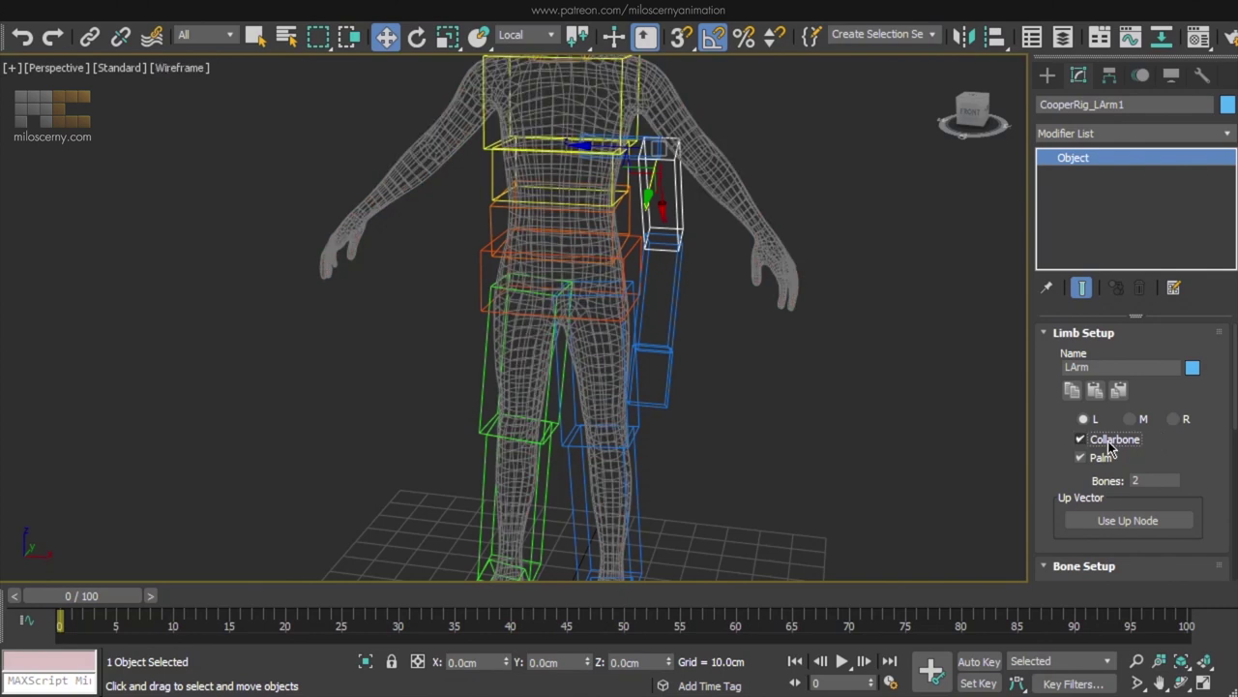
pyautogui.click(1110, 442)
# Switch the left arm's Palm option off and back on.
pyautogui.click(1105, 458)
pyautogui.click(1102, 456)
pyautogui.click(1104, 458)
pyautogui.press('F3')
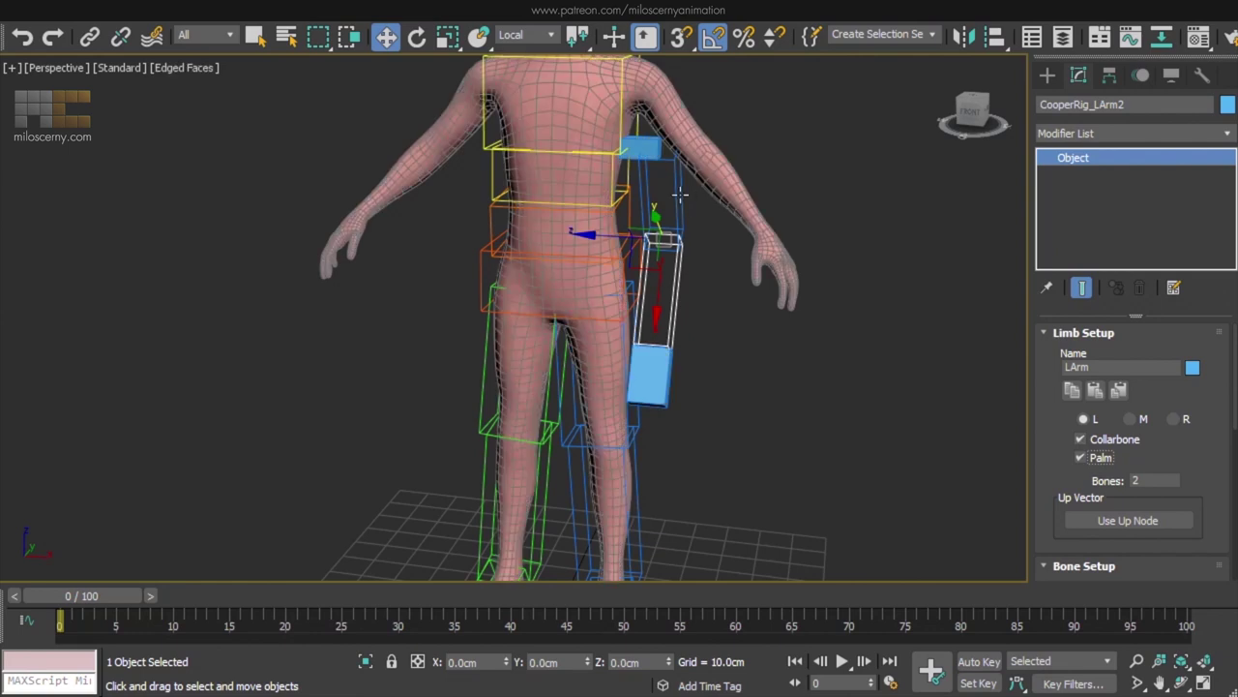
# Display the recreated collarbone and palm of the left arm as boxes again.
pyautogui.doubleClick(680, 194)
pyautogui.keyDown('ctrl'); pyautogui.click(639, 146); pyautogui.keyUp('ctrl')
pyautogui.click(1171, 75)
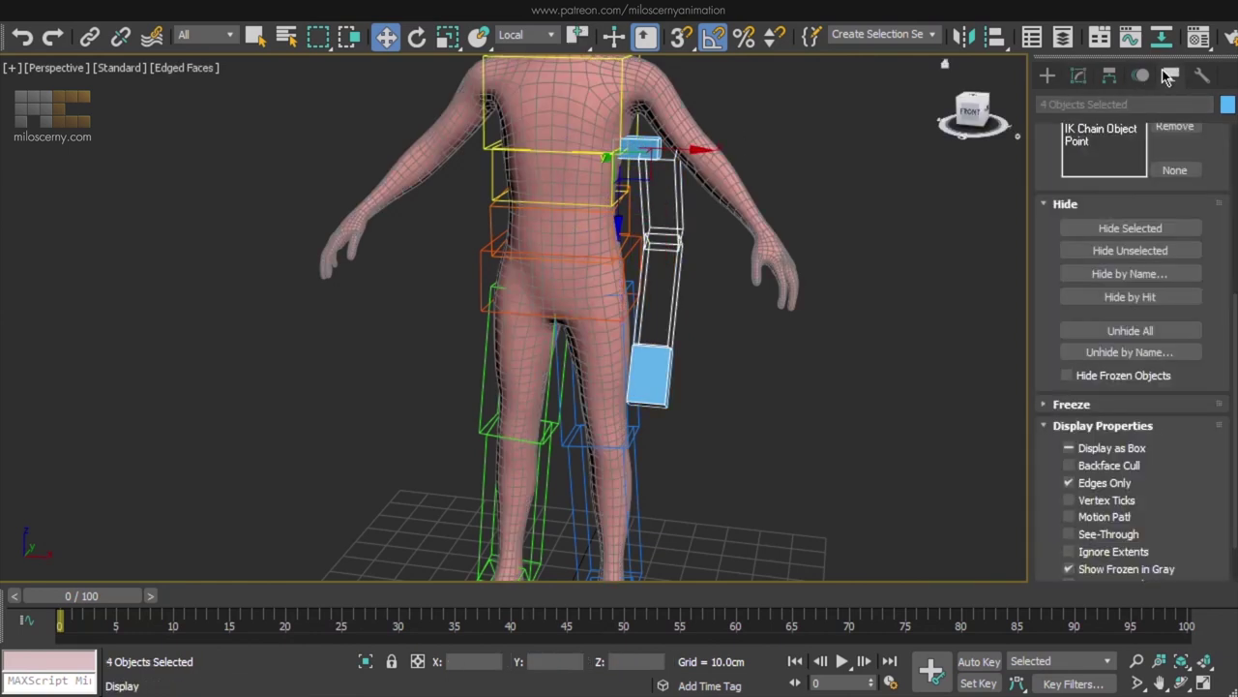
pyautogui.click(813, 359)
# Move the left arm chain up to the mesh's shoulder in wireframe display and angle the collarbone along the shoulder.
pyautogui.click(678, 207)
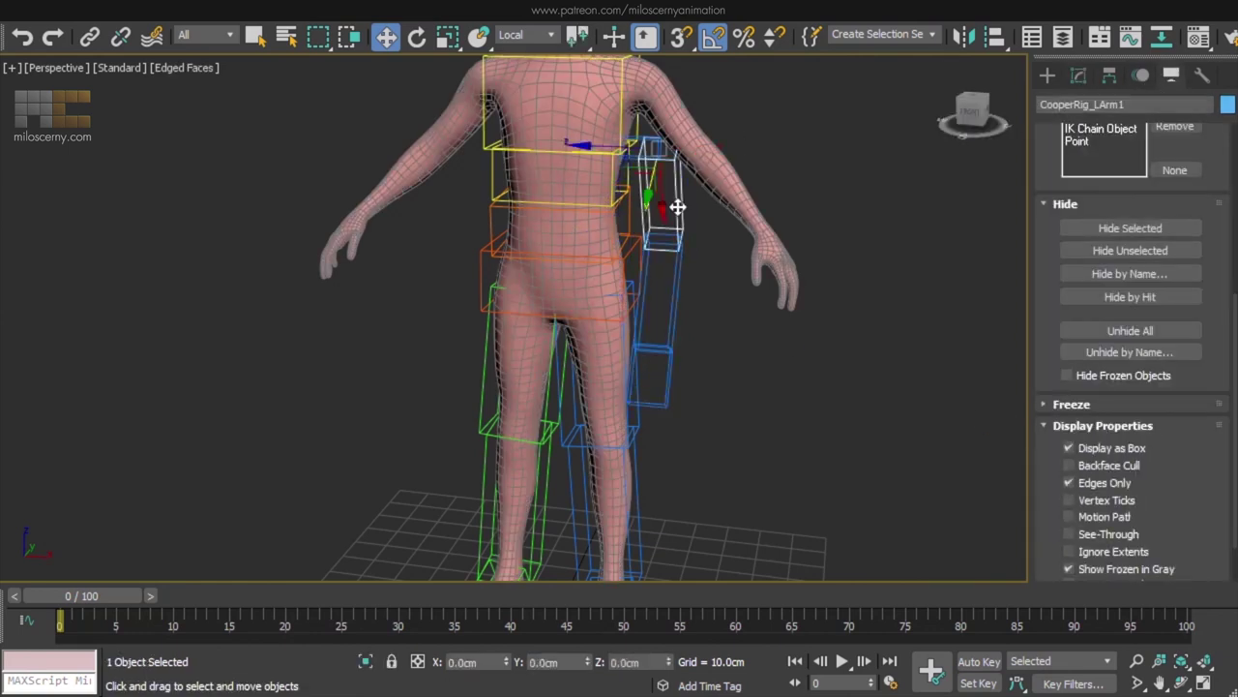
pyautogui.moveTo(719, 229); pyautogui.dragTo(762, 322, button='middle')
pyautogui.click(1079, 75)
pyautogui.scroll(5, 830, 309)
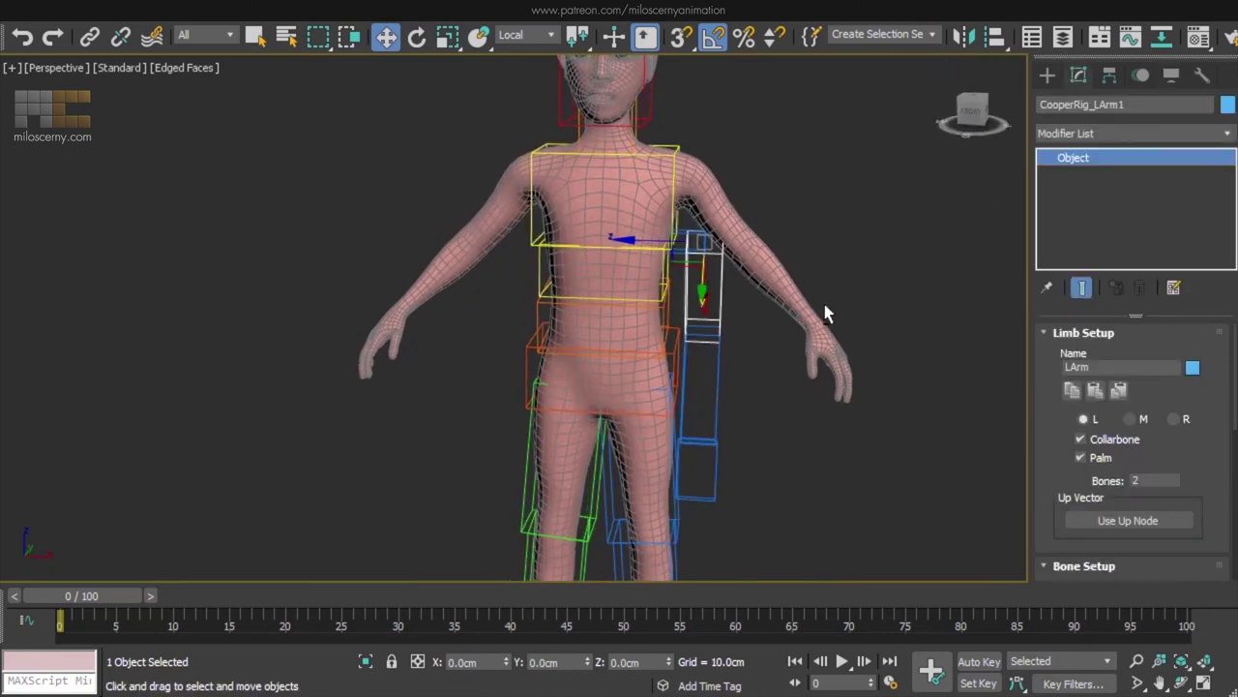
pyautogui.scroll(4, 727, 284)
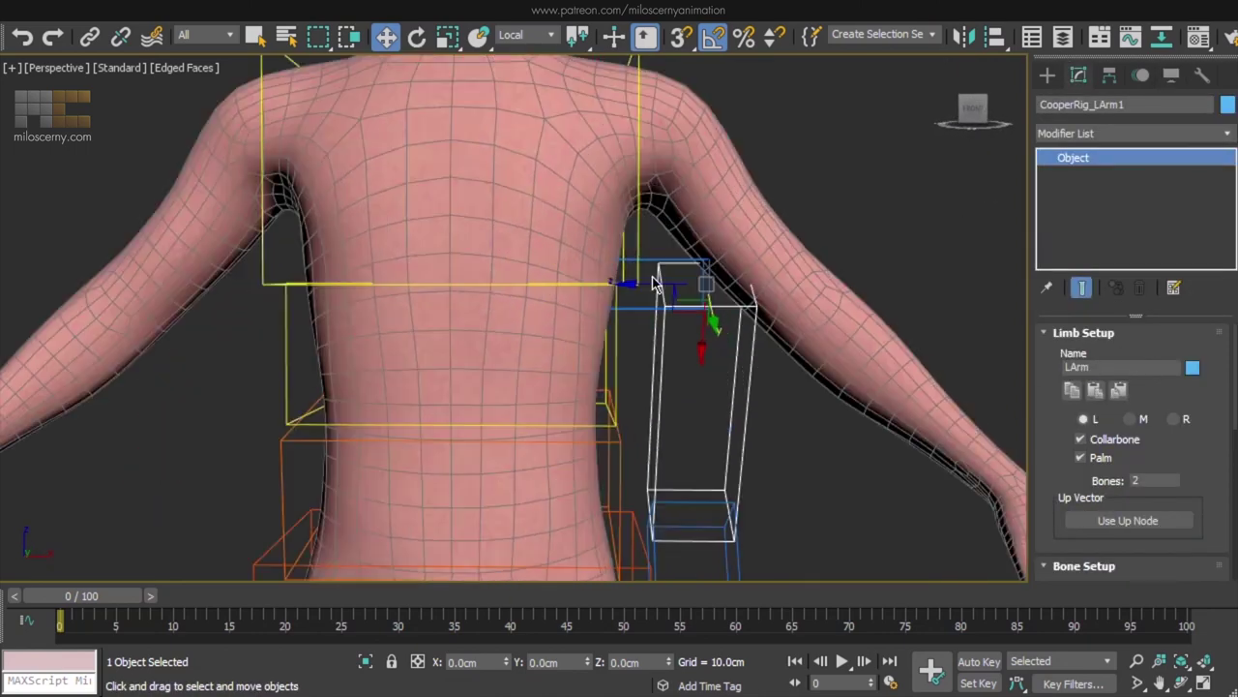
pyautogui.click(648, 263)
pyautogui.scroll(-3, 654, 312)
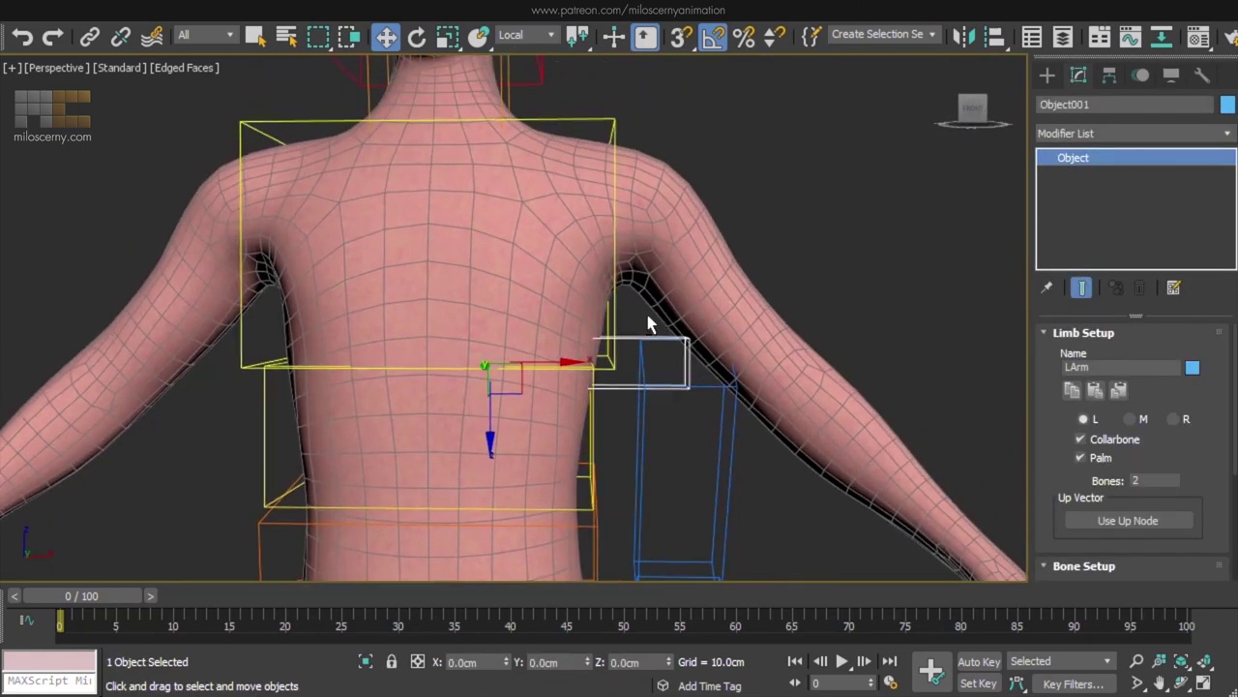
pyautogui.doubleClick(630, 334)
pyautogui.scroll(-6, 589, 346)
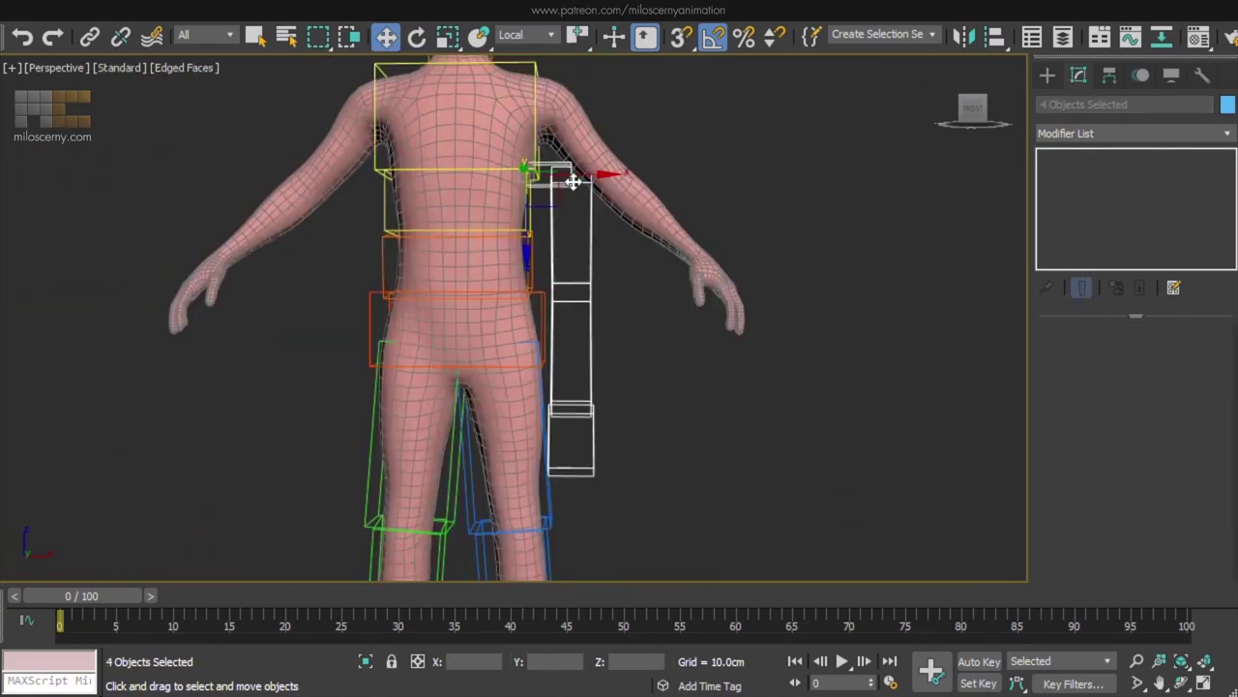
pyautogui.scroll(2, 606, 280)
pyautogui.press('F3')
pyautogui.moveTo(588, 296); pyautogui.dragTo(579, 212)
pyautogui.click(621, 206)
pyautogui.scroll(5, 600, 184)
# Select the left upper arm with its child bones and move it to the mesh's shoulder joint.
pyautogui.doubleClick(556, 351)
pyautogui.scroll(-3, 555, 352)
pyautogui.moveTo(555, 351); pyautogui.dragTo(636, 235, button='middle')
pyautogui.press('w')
pyautogui.moveTo(687, 336); pyautogui.dragTo(652, 357)
pyautogui.moveTo(652, 357); pyautogui.dragTo(640, 302, button='middle')
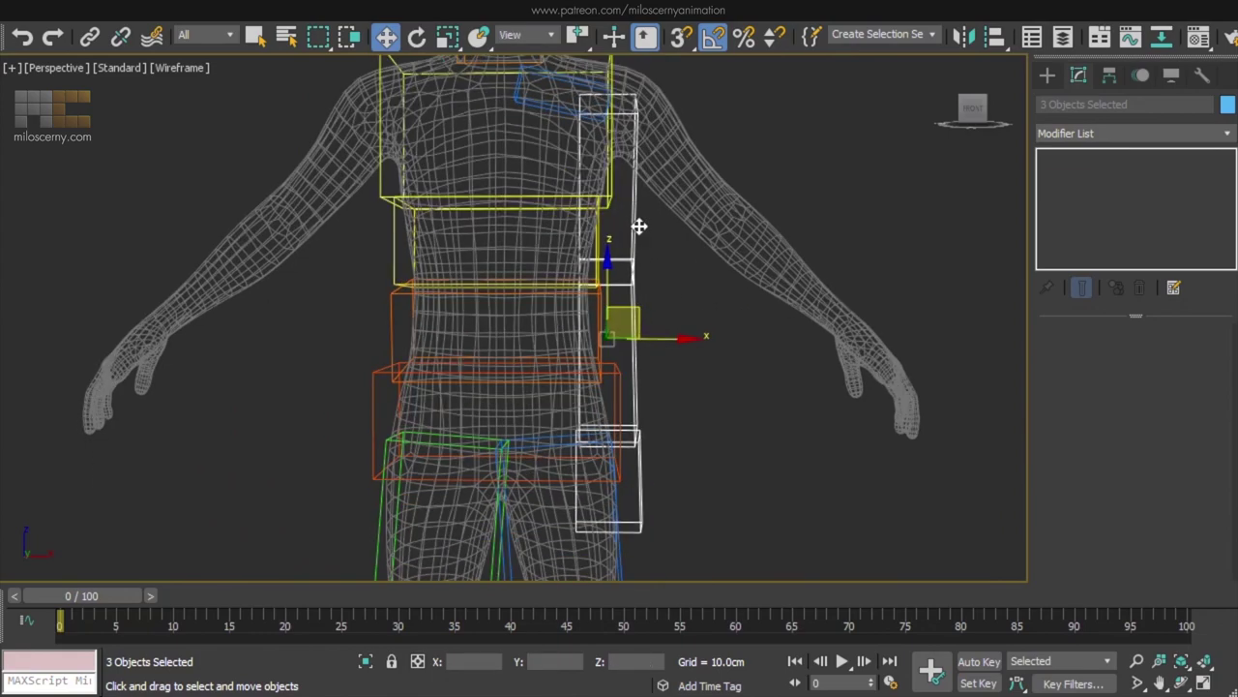
# Rotate the left upper arm to follow the mesh's arm and return to shaded display.
pyautogui.click(638, 225)
pyautogui.press('e')
pyautogui.moveTo(666, 152); pyautogui.dragTo(705, 116)
pyautogui.moveTo(705, 117)
pyautogui.keyDown('alt'); pyautogui.mouseDown(button='middle')
pyautogui.moveTo(635, 290)
pyautogui.moveTo(691, 240)
pyautogui.moveTo(819, 384)
pyautogui.moveTo(740, 363)
pyautogui.mouseUp(button='middle'); pyautogui.keyUp('alt')
pyautogui.press('F3')
# Move the selected left arm bones in local coordinates to line them up with the mesh's arm.
pyautogui.click(803, 369)
pyautogui.click(840, 222)
pyautogui.press('w')
pyautogui.keyDown('alt'); pyautogui.rightClick(816, 190); pyautogui.keyUp('alt')
pyautogui.click(794, 207)
pyautogui.keyDown('ctrl'); pyautogui.click(803, 371); pyautogui.keyUp('ctrl')
pyautogui.moveTo(763, 274); pyautogui.dragTo(699, 287)
# Set the left forearm bone to 3 segments.
pyautogui.keyDown('alt'); pyautogui.moveTo(698, 288); pyautogui.dragTo(874, 339, button='middle'); pyautogui.keyUp('alt')
pyautogui.scroll(5, 754, 357)
pyautogui.click(766, 342)
pyautogui.moveTo(744, 304); pyautogui.dragTo(814, 416, button='middle')
pyautogui.scroll(-3, 814, 416)
pyautogui.click(738, 344)
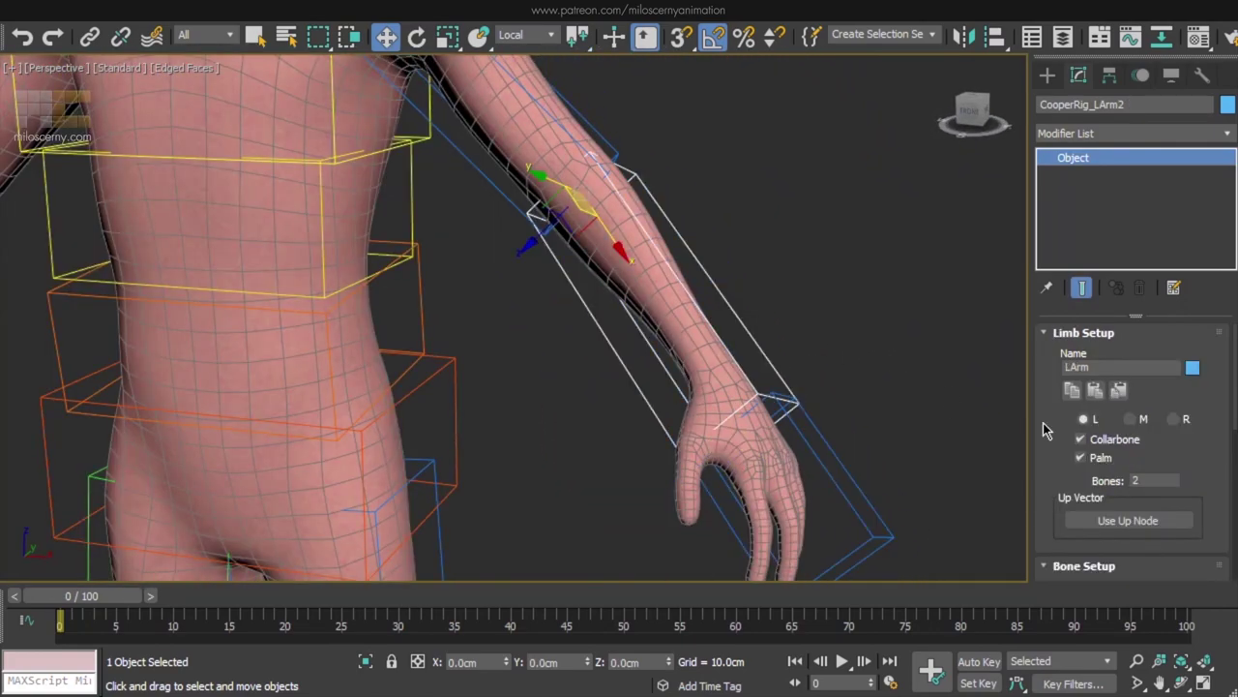
pyautogui.moveTo(1057, 462); pyautogui.dragTo(1034, 209)
pyautogui.doubleClick(1158, 451)
pyautogui.write('3')
pyautogui.press('Return')
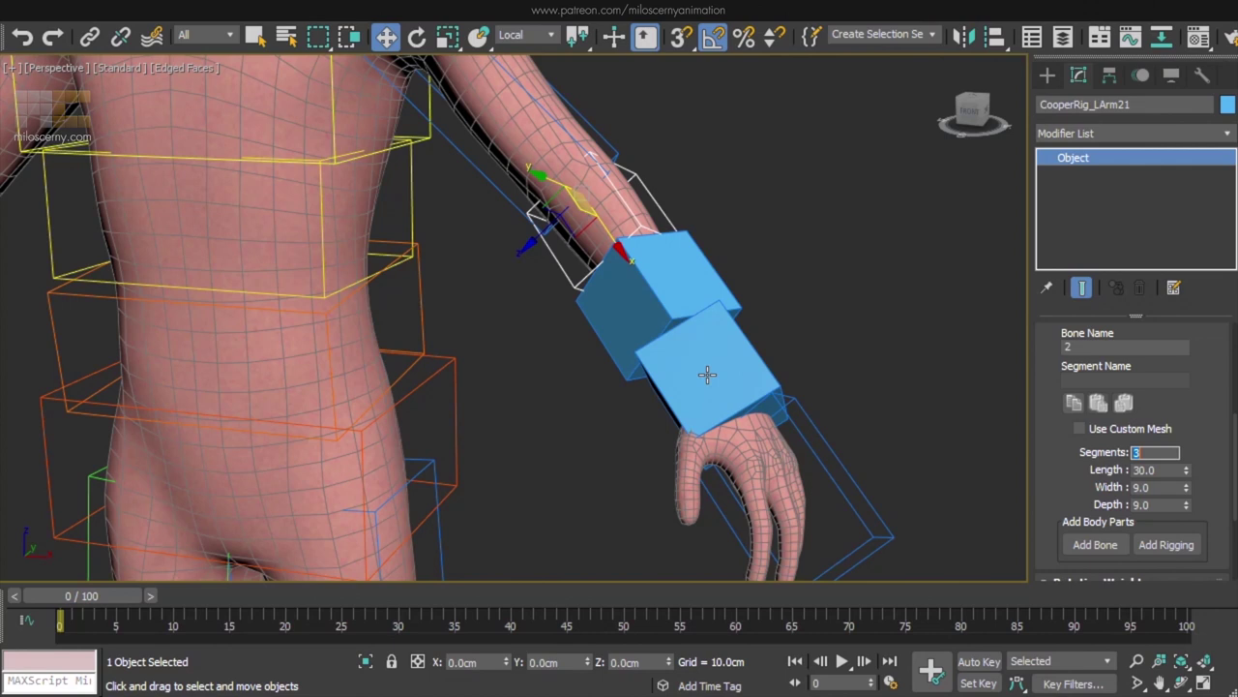
# Set the left upper arm bone to 3 segments.
pyautogui.moveTo(683, 331); pyautogui.dragTo(735, 418, button='middle')
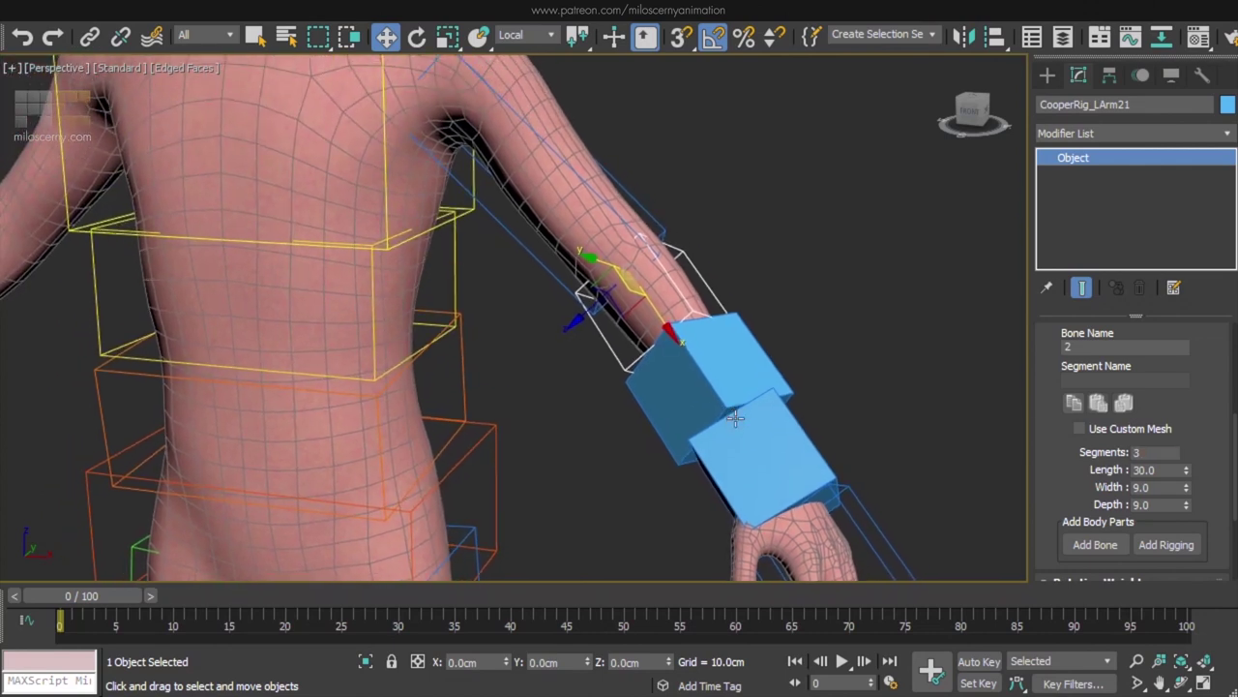
pyautogui.click(598, 199)
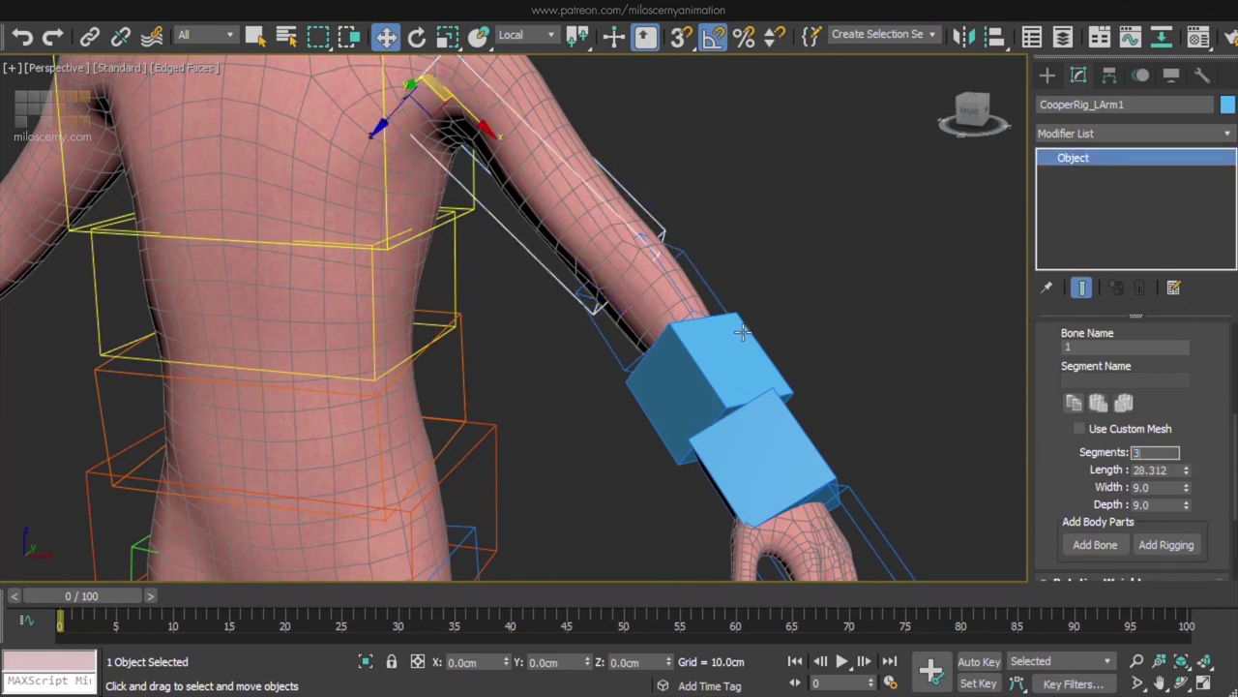
pyautogui.press('Return')
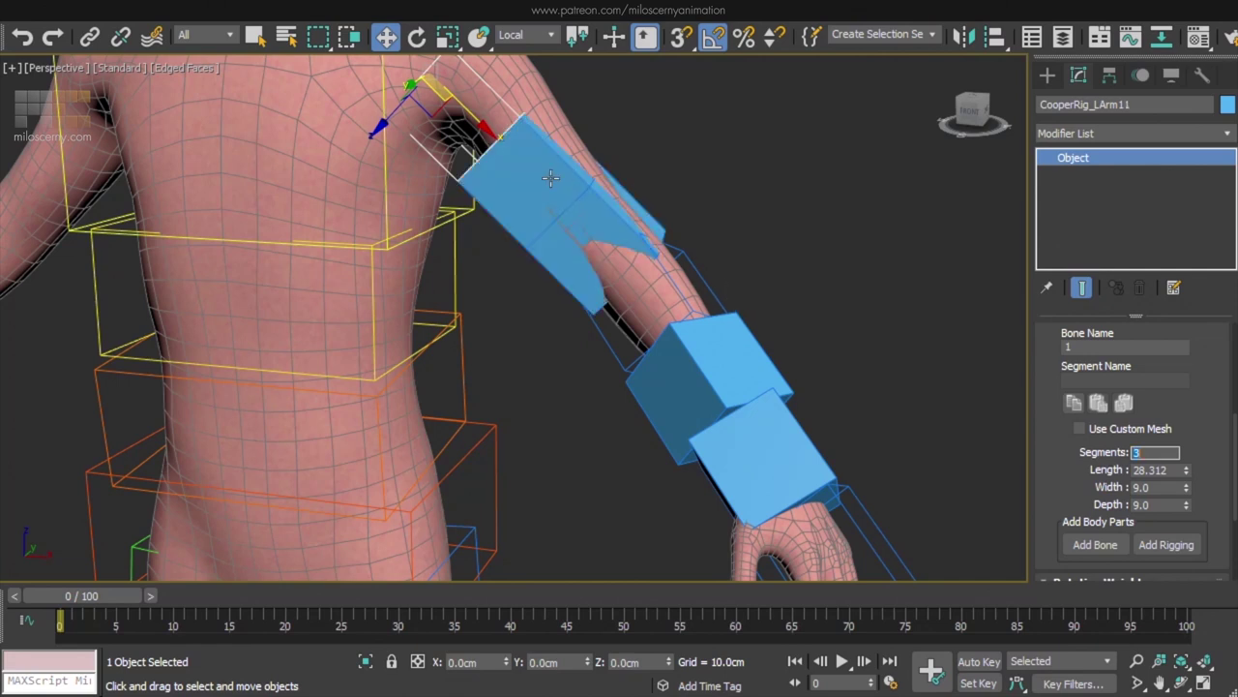
# Display the four new upper arm and forearm segments as boxes.
pyautogui.keyDown('ctrl'); pyautogui.click(549, 177); pyautogui.keyUp('ctrl')
pyautogui.click(1167, 79)
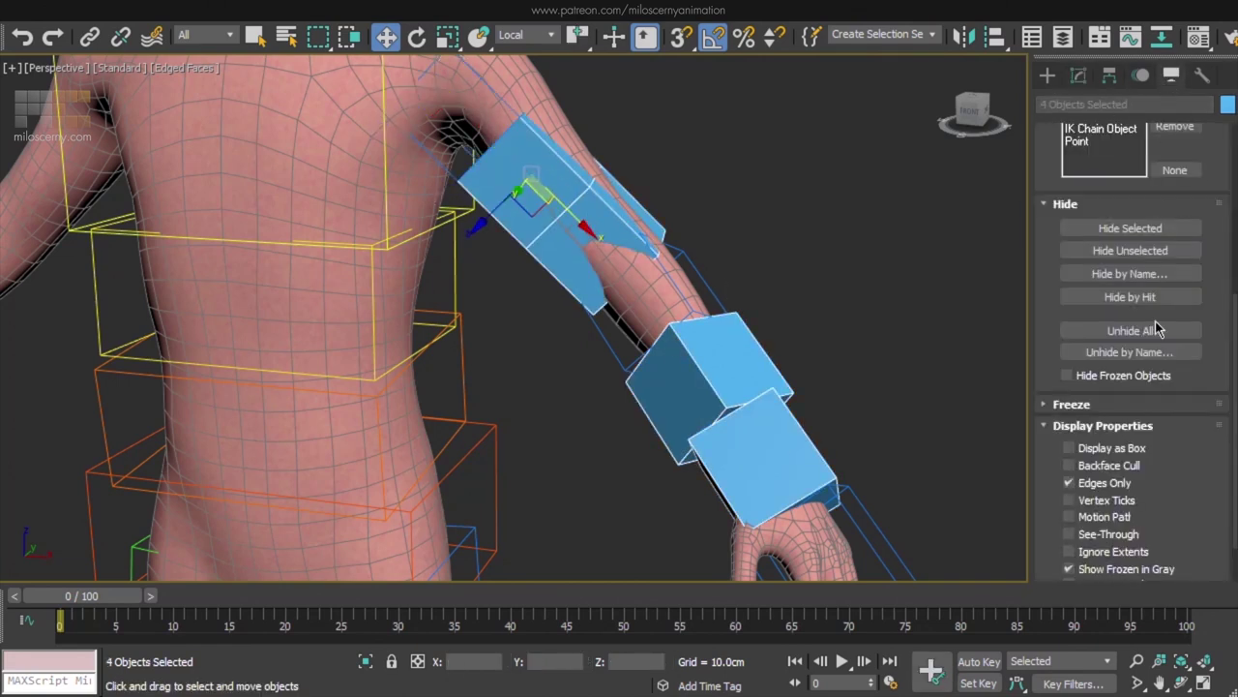
pyautogui.click(1068, 448)
pyautogui.click(884, 307)
# Rotate the left palm bone -90 degrees about its local X axis to match the mesh's hand.
pyautogui.moveTo(843, 377); pyautogui.dragTo(789, 227, button='middle')
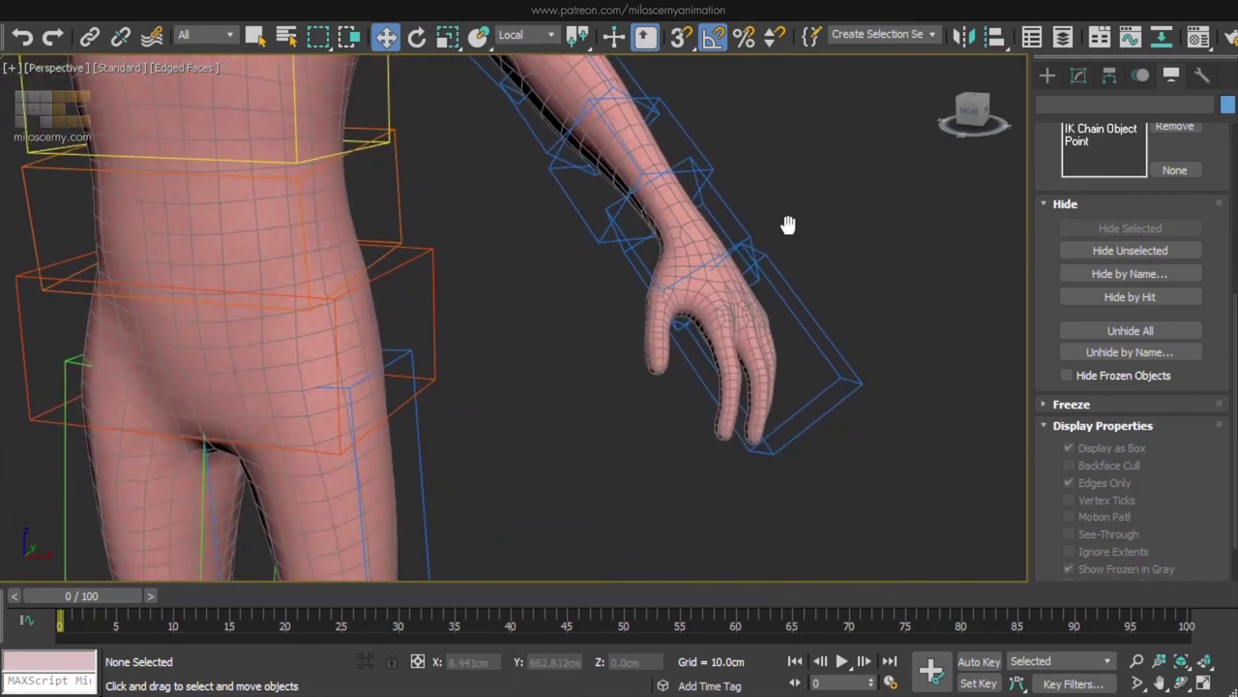
pyautogui.click(782, 281)
pyautogui.keyDown('alt'); pyautogui.moveTo(781, 281); pyautogui.dragTo(825, 346, button='middle'); pyautogui.keyUp('alt')
pyautogui.press('e')
pyautogui.moveTo(824, 347); pyautogui.dragTo(898, 395)
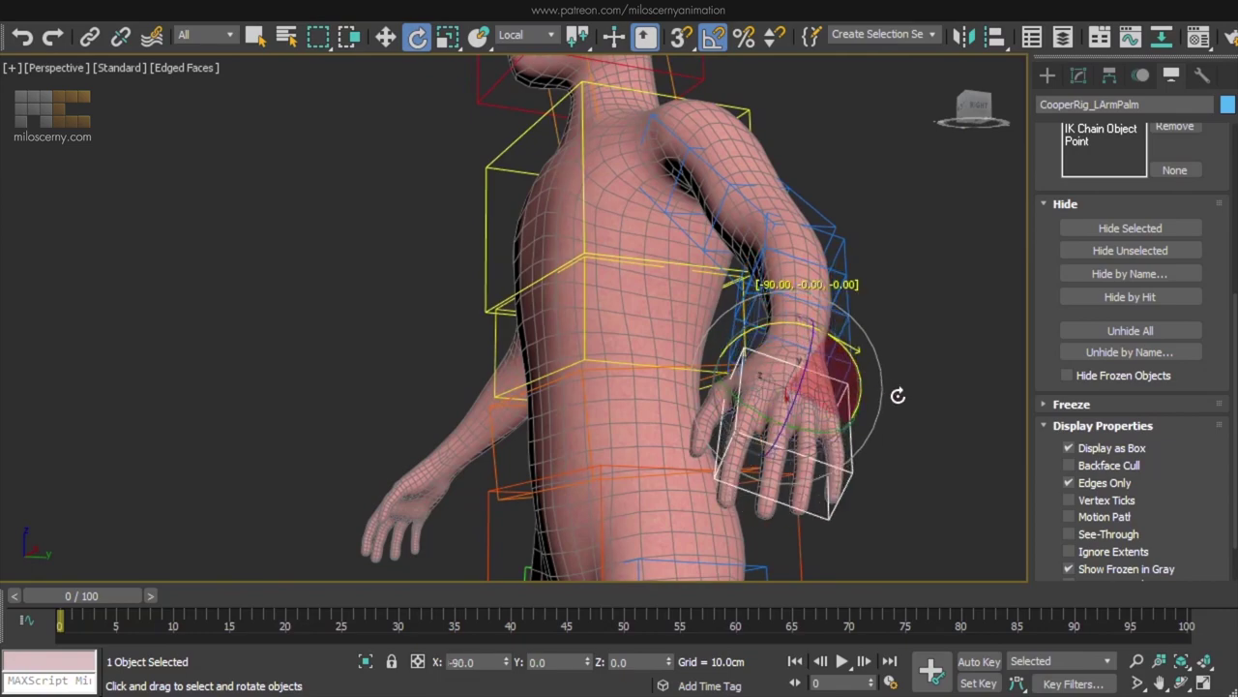
# Move the left palm bone to centre it on the mesh's wrist.
pyautogui.keyDown('alt'); pyautogui.moveTo(747, 373); pyautogui.dragTo(909, 456, button='middle'); pyautogui.keyUp('alt')
pyautogui.press('w')
pyautogui.keyDown('alt'); pyautogui.moveTo(724, 420); pyautogui.dragTo(749, 384, button='middle'); pyautogui.keyUp('alt')
pyautogui.scroll(2, 749, 384)
pyautogui.moveTo(740, 362); pyautogui.dragTo(674, 301)
pyautogui.scroll(-5, 716, 317)
pyautogui.scroll(2, 620, 385)
pyautogui.keyDown('alt'); pyautogui.moveTo(725, 323); pyautogui.dragTo(591, 310, button='middle'); pyautogui.keyUp('alt')
pyautogui.scroll(2, 763, 304)
pyautogui.scroll(4, 553, 313)
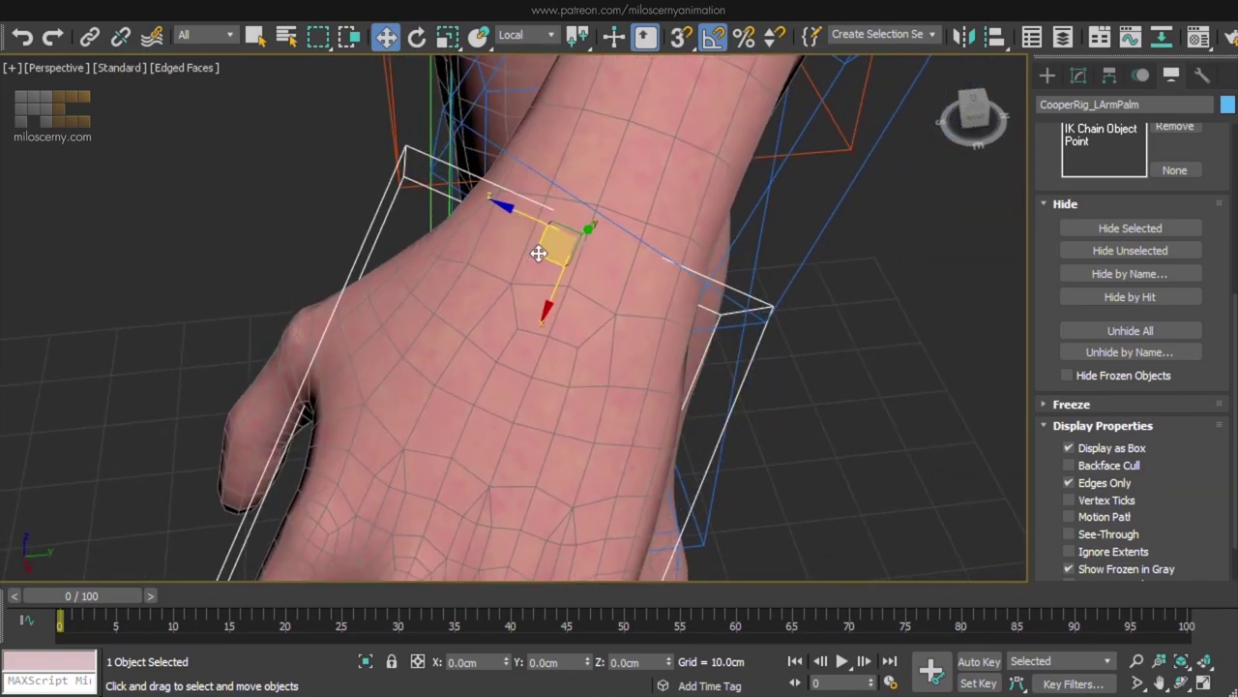
pyautogui.moveTo(537, 253)
pyautogui.keyDown('alt'); pyautogui.mouseDown(button='middle')
pyautogui.moveTo(768, 165)
pyautogui.moveTo(393, 277)
pyautogui.moveTo(600, 285)
pyautogui.moveTo(406, 351)
pyautogui.moveTo(589, 243)
pyautogui.moveTo(481, 132)
pyautogui.moveTo(680, 280)
pyautogui.moveTo(639, 274)
pyautogui.moveTo(597, 221)
pyautogui.moveTo(784, 290)
pyautogui.moveTo(621, 271)
pyautogui.moveTo(655, 169)
pyautogui.moveTo(630, 299)
pyautogui.moveTo(625, 229)
pyautogui.moveTo(703, 243)
pyautogui.moveTo(826, 142)
pyautogui.moveTo(864, 329)
pyautogui.mouseUp(button='middle'); pyautogui.keyUp('alt')
# Check the alignment of the palm and forearm bones with the mesh around the left wrist.
pyautogui.press('F3')
pyautogui.press('F3')
pyautogui.press('e')
pyautogui.press('w')
pyautogui.click(606, 319)
pyautogui.click(594, 232)
pyautogui.click(590, 186)
pyautogui.click(614, 393)
# Shorten the left palm bone to a length of 5.1.
pyautogui.moveTo(634, 398); pyautogui.dragTo(715, 306, button='middle')
pyautogui.keyDown('alt'); pyautogui.moveTo(715, 306); pyautogui.dragTo(876, 234, button='middle'); pyautogui.keyUp('alt')
pyautogui.click(1079, 76)
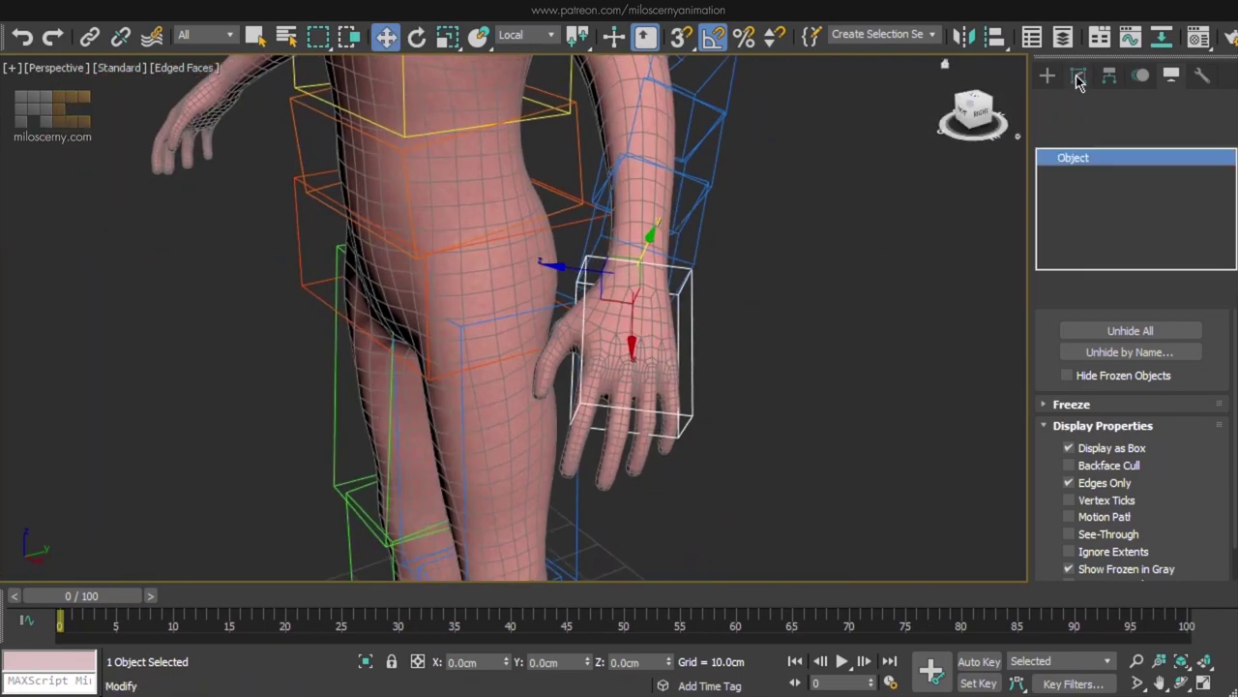
pyautogui.moveTo(1054, 449); pyautogui.dragTo(1063, 335)
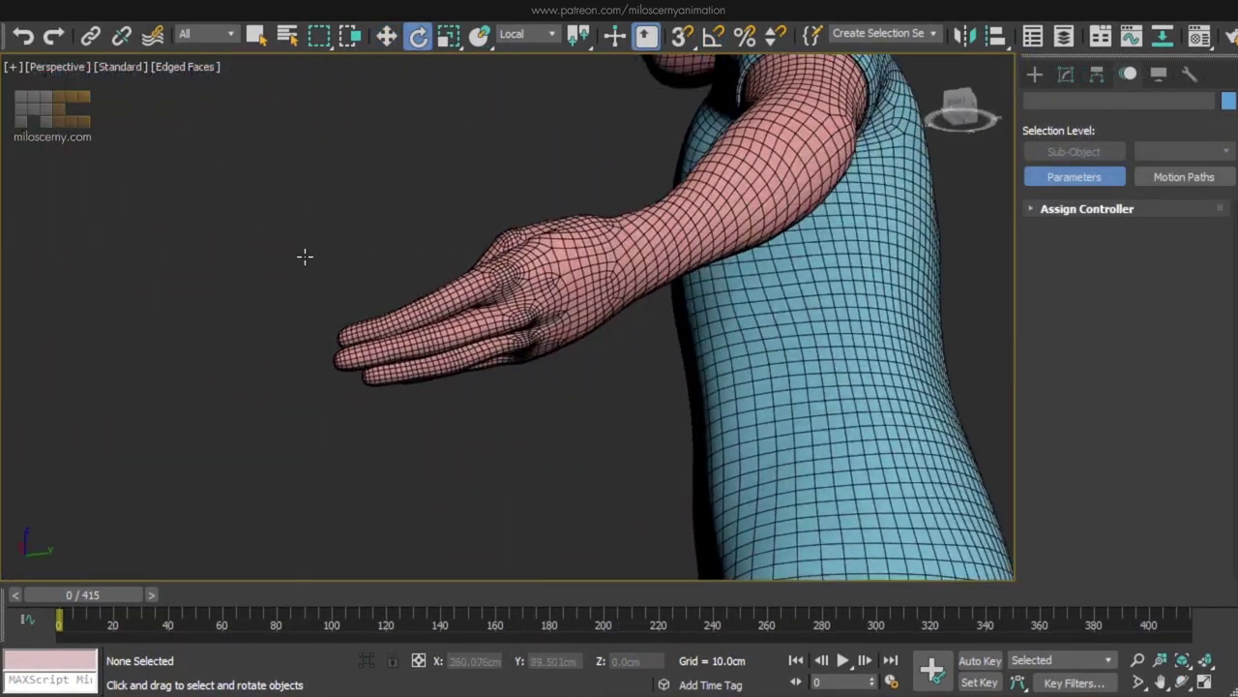
pyautogui.keyDown('alt'); pyautogui.moveTo(305, 257); pyautogui.dragTo(621, 320, button='middle'); pyautogui.keyUp('alt')
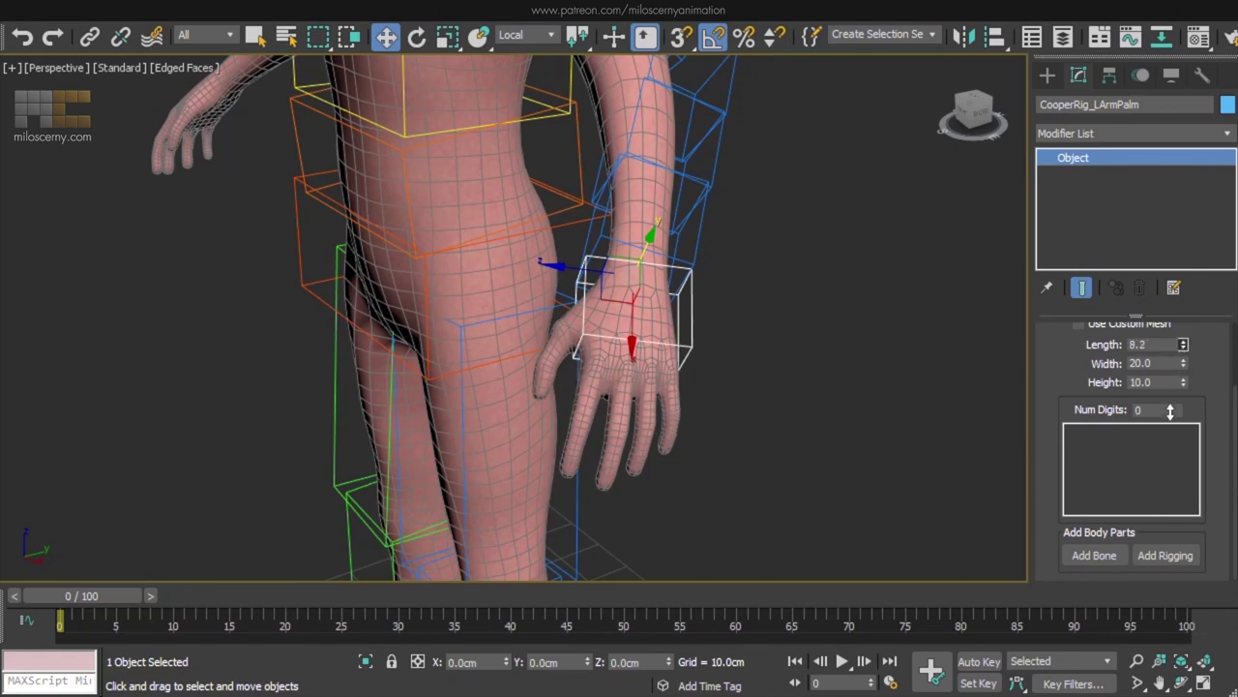
pyautogui.moveTo(1168, 432); pyautogui.dragTo(1167, 437)
pyautogui.scroll(6, 658, 342)
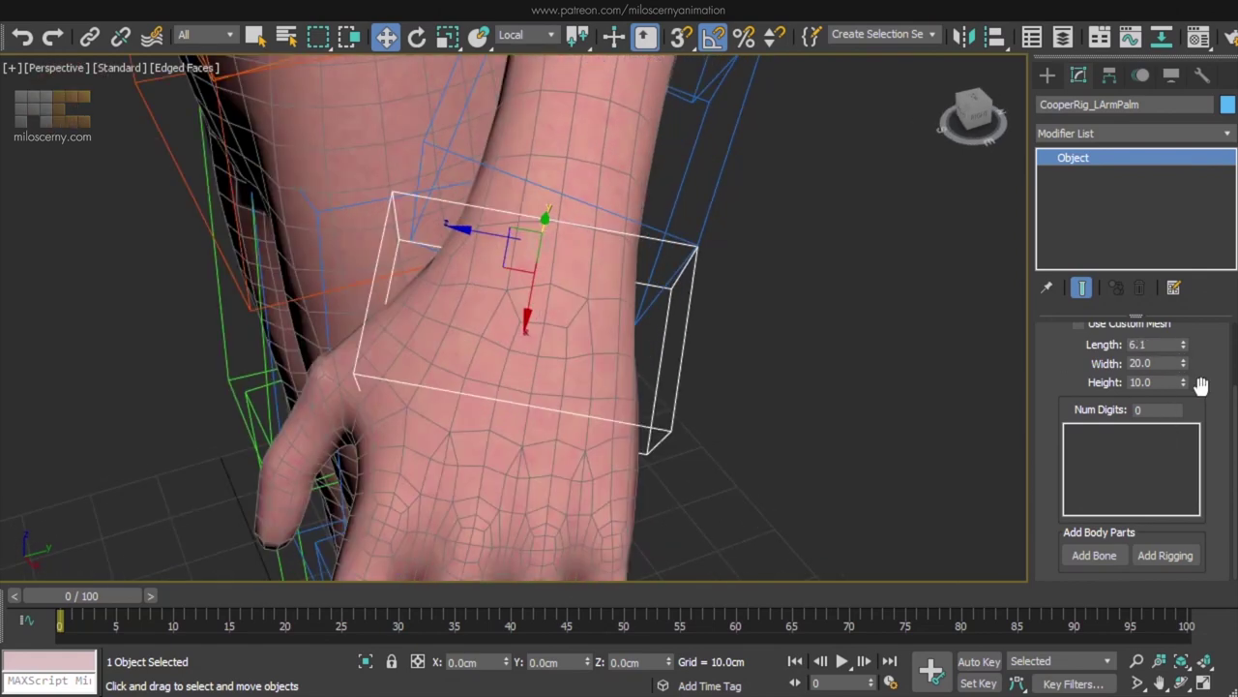
pyautogui.keyDown('alt'); pyautogui.moveTo(628, 447); pyautogui.dragTo(534, 423, button='middle'); pyautogui.keyUp('alt')
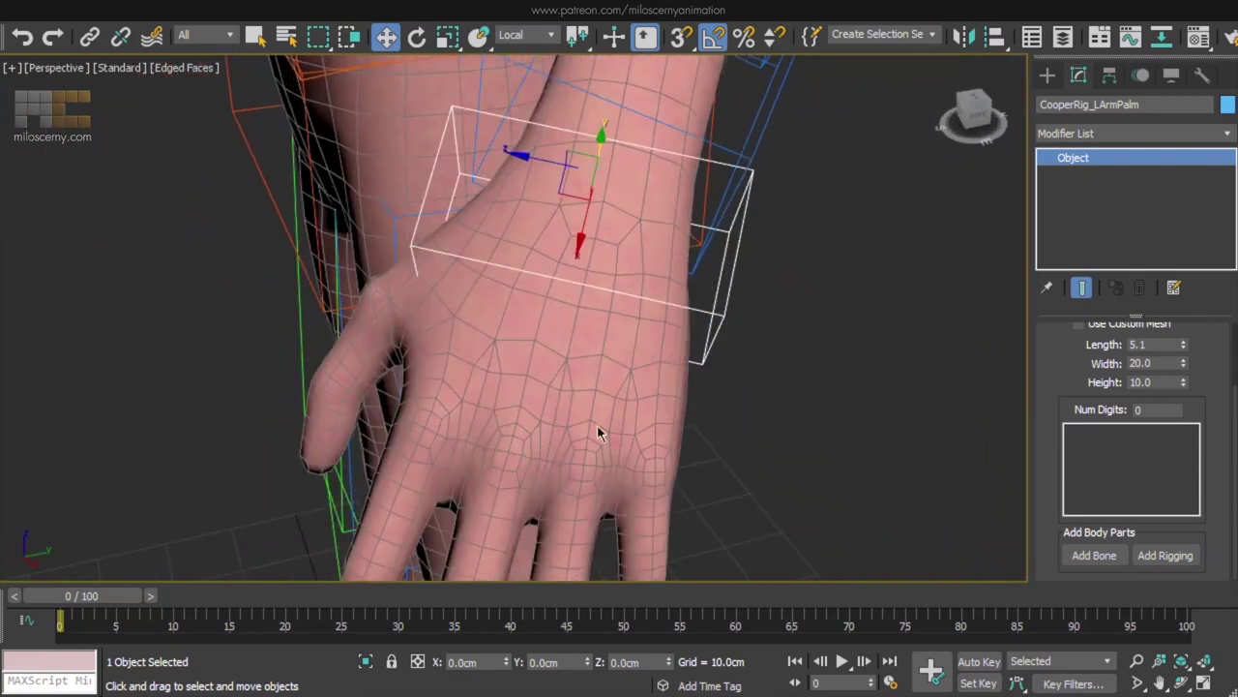
# Add 5 digits to the left palm and display their bones as boxes.
pyautogui.keyDown('alt'); pyautogui.moveTo(434, 450); pyautogui.dragTo(656, 416, button='middle'); pyautogui.keyUp('alt')
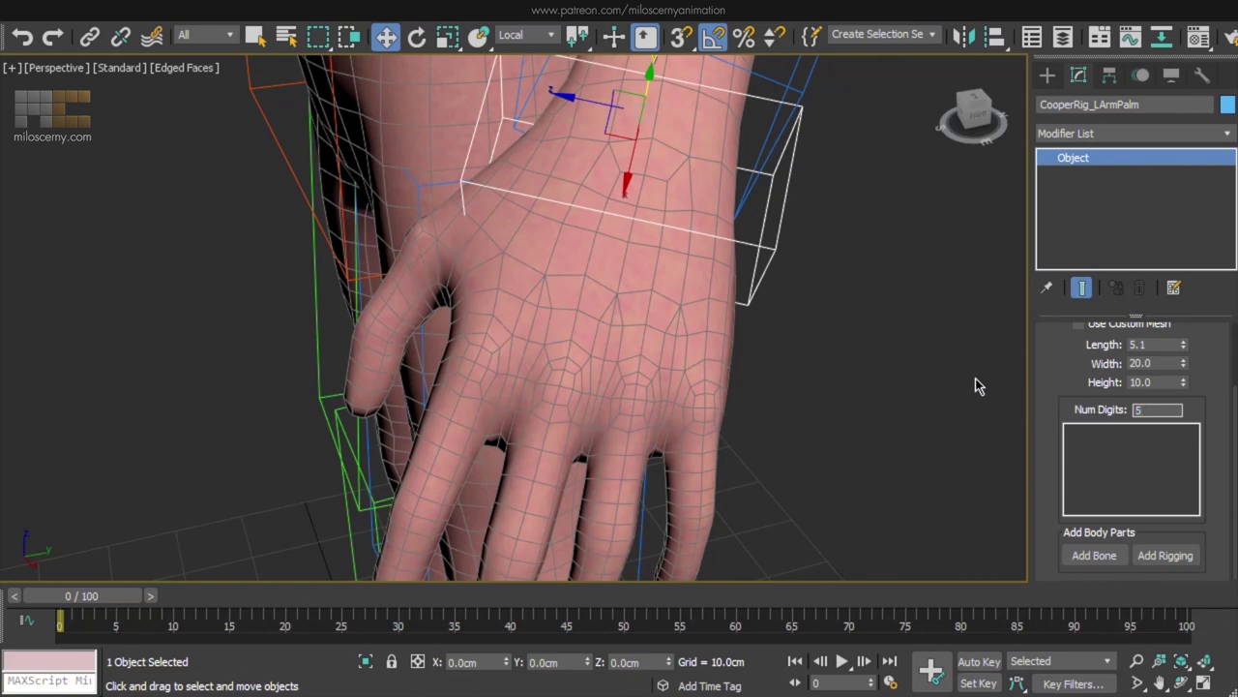
pyautogui.press('Return')
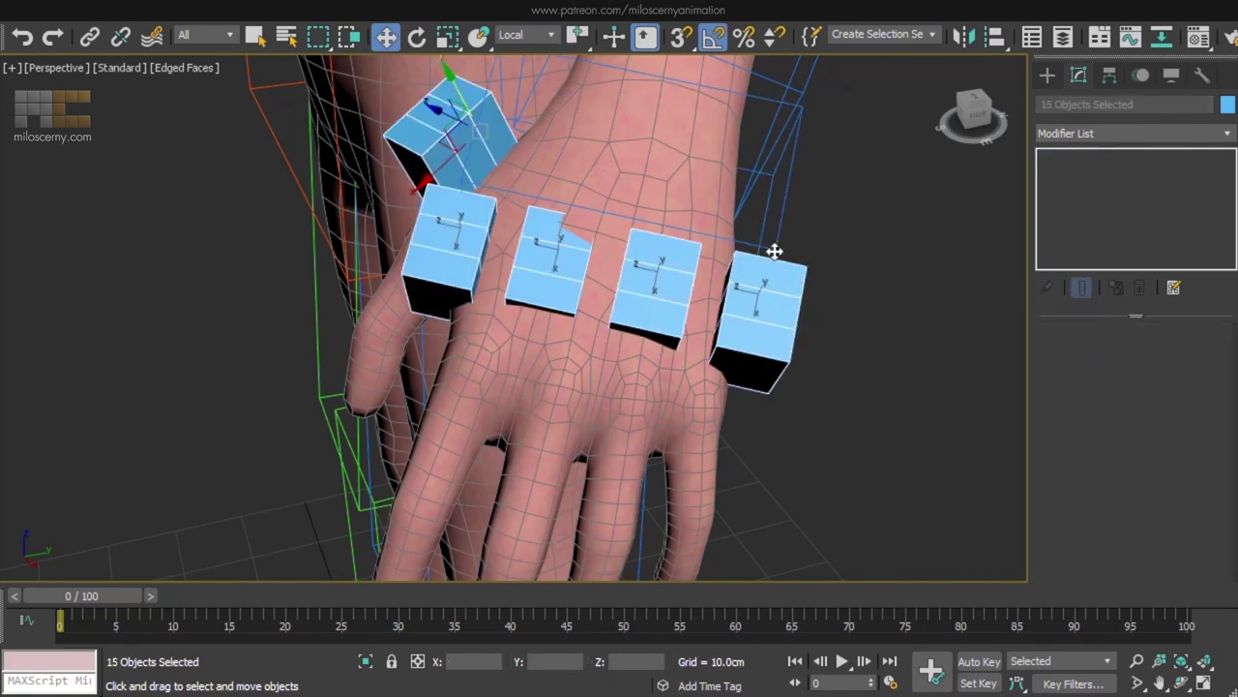
pyautogui.click(1172, 76)
pyautogui.click(1068, 447)
pyautogui.click(883, 350)
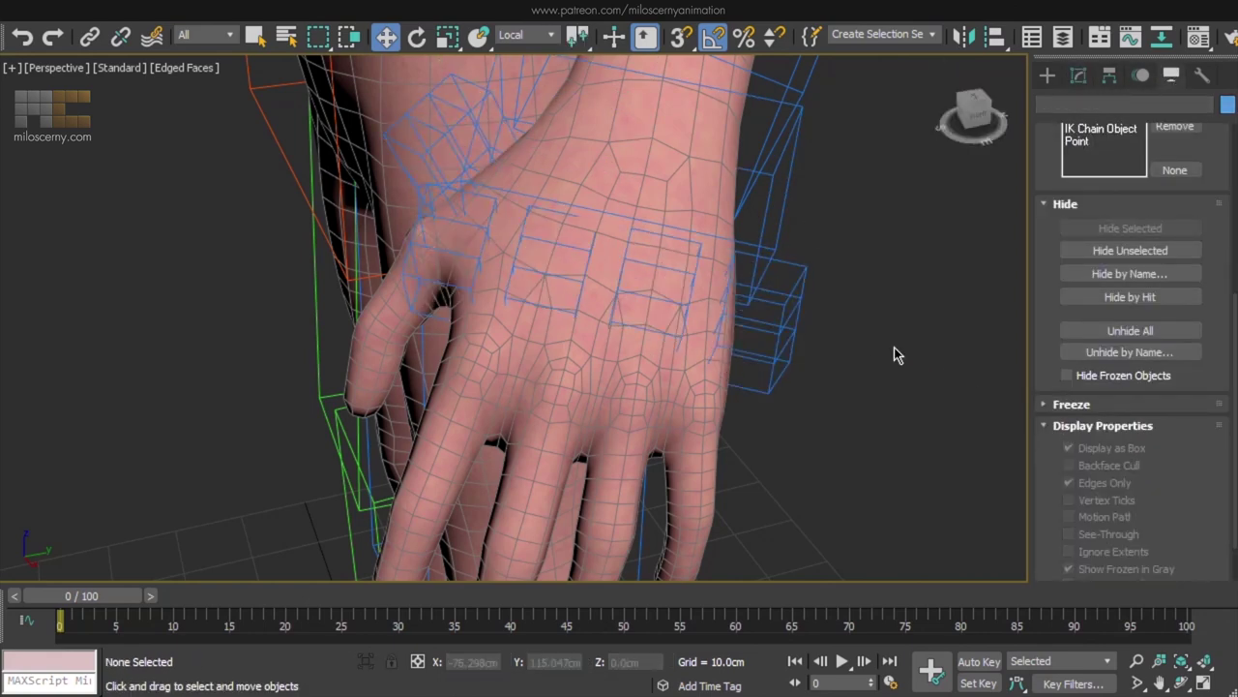
# Set the number of bones to 4 for each of the left hand's five digits.
pyautogui.click(801, 273)
pyautogui.click(1079, 75)
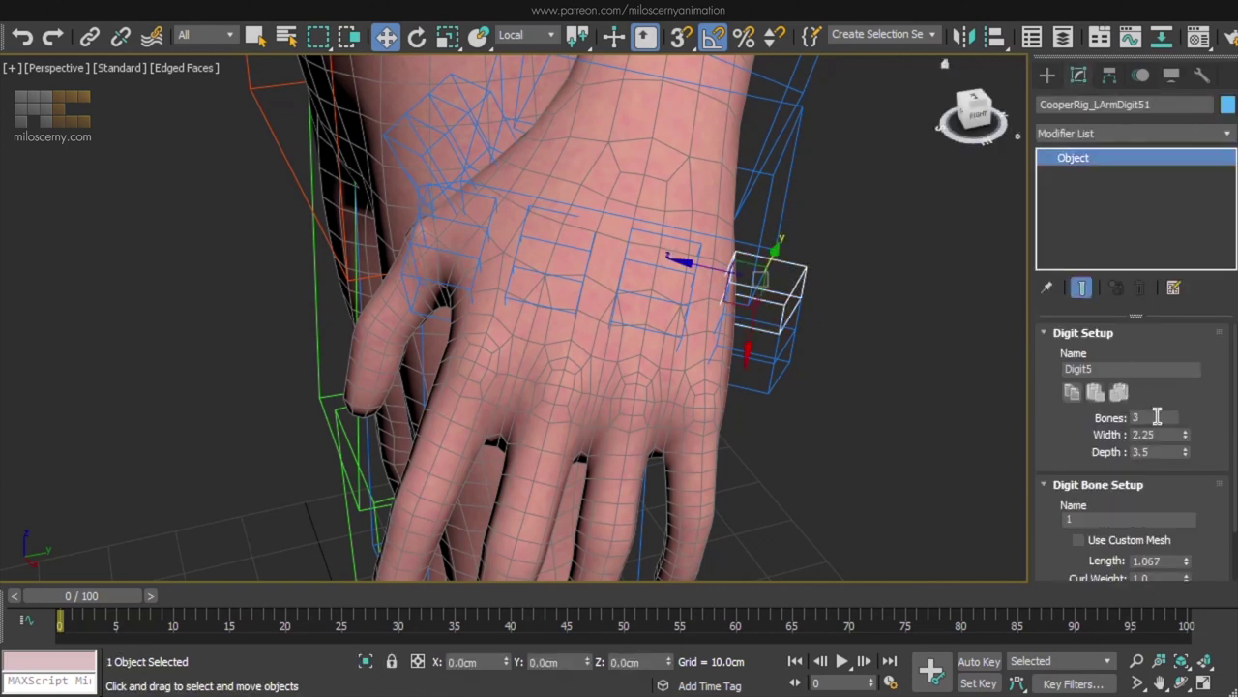
pyautogui.press('Return')
pyautogui.click(658, 235)
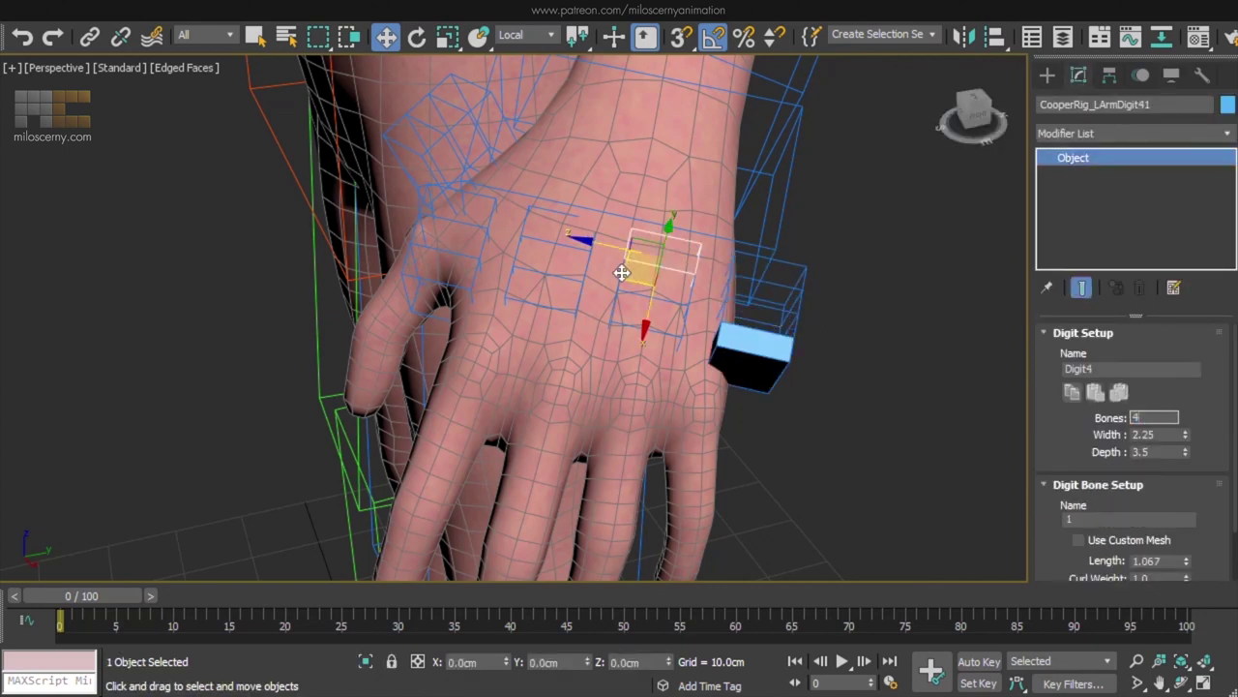
pyautogui.press('Return')
pyautogui.click(586, 262)
pyautogui.doubleClick(1148, 417)
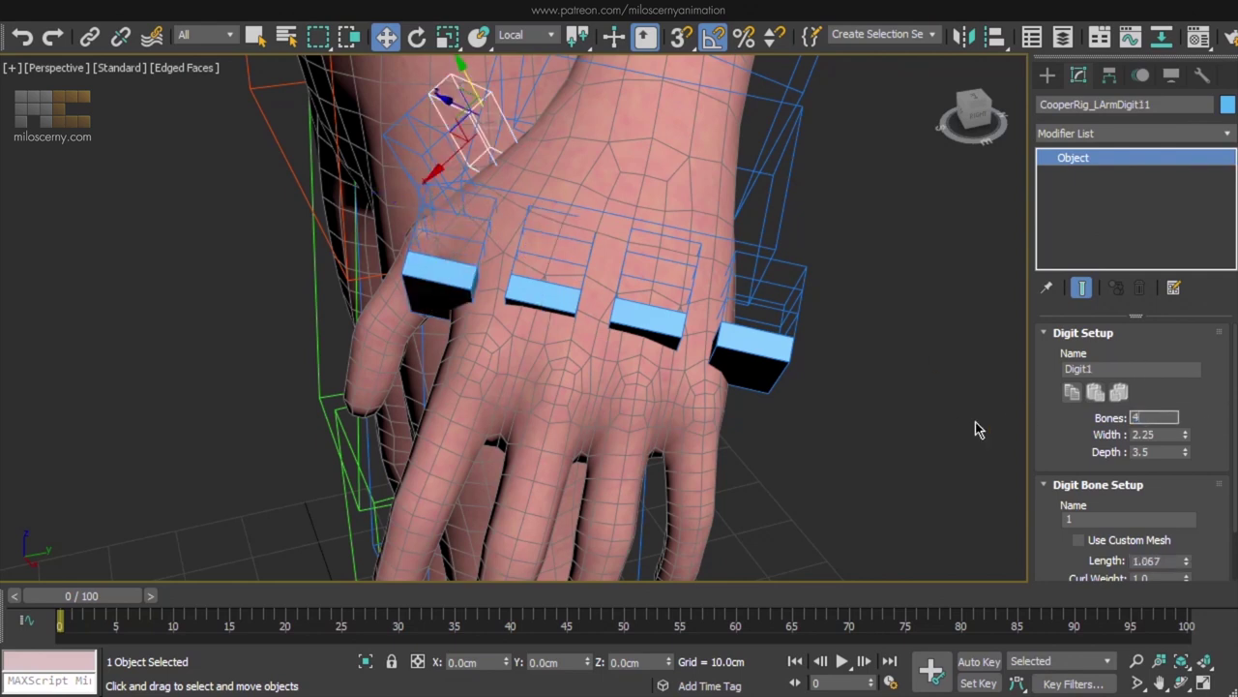
# Select all digit bones without the palm and display them as boxes.
pyautogui.doubleClick(794, 151)
pyautogui.keyDown('alt'); pyautogui.click(795, 152); pyautogui.keyUp('alt')
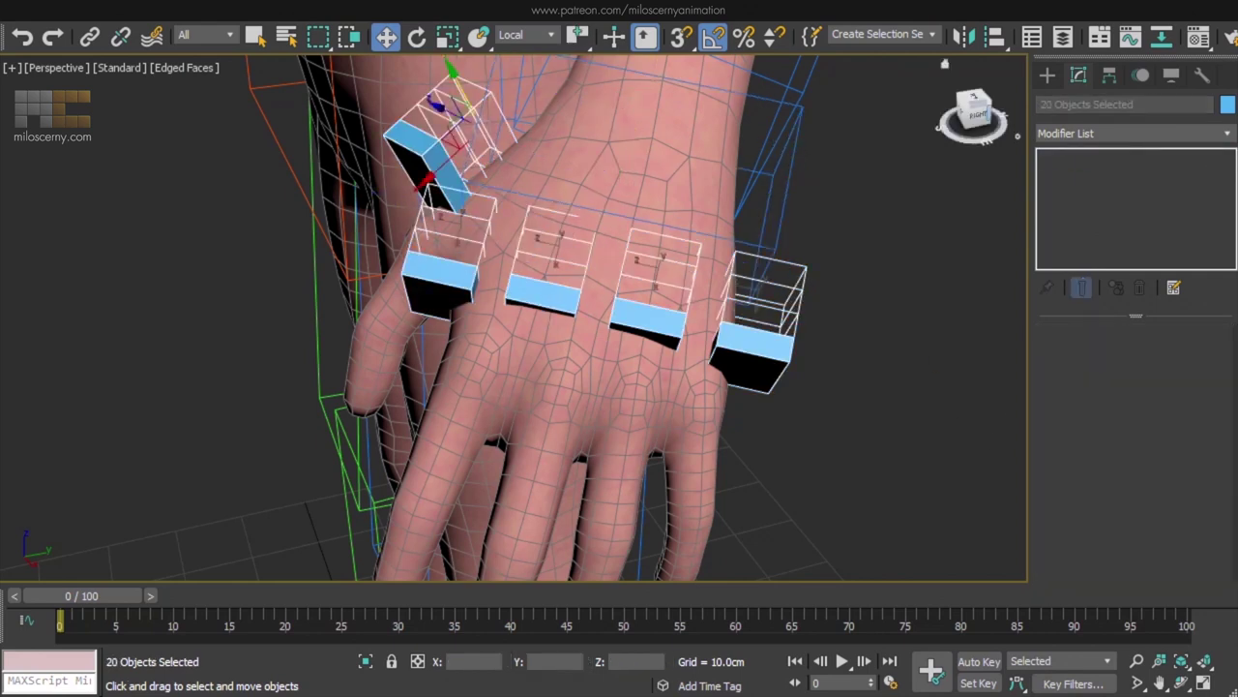
pyautogui.click(1172, 76)
pyautogui.click(1083, 450)
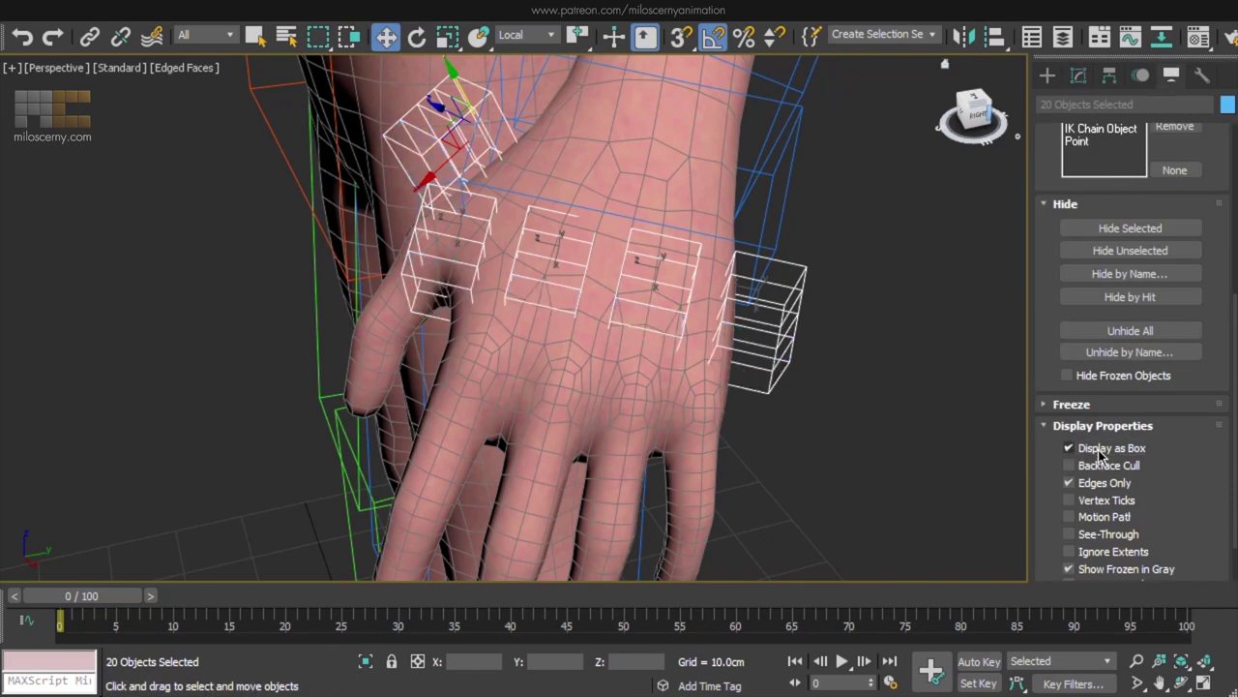
pyautogui.click(885, 356)
# Select the whole middle finger chain and move it sideways about -1.1 cm along its local Z axis.
pyautogui.click(1079, 77)
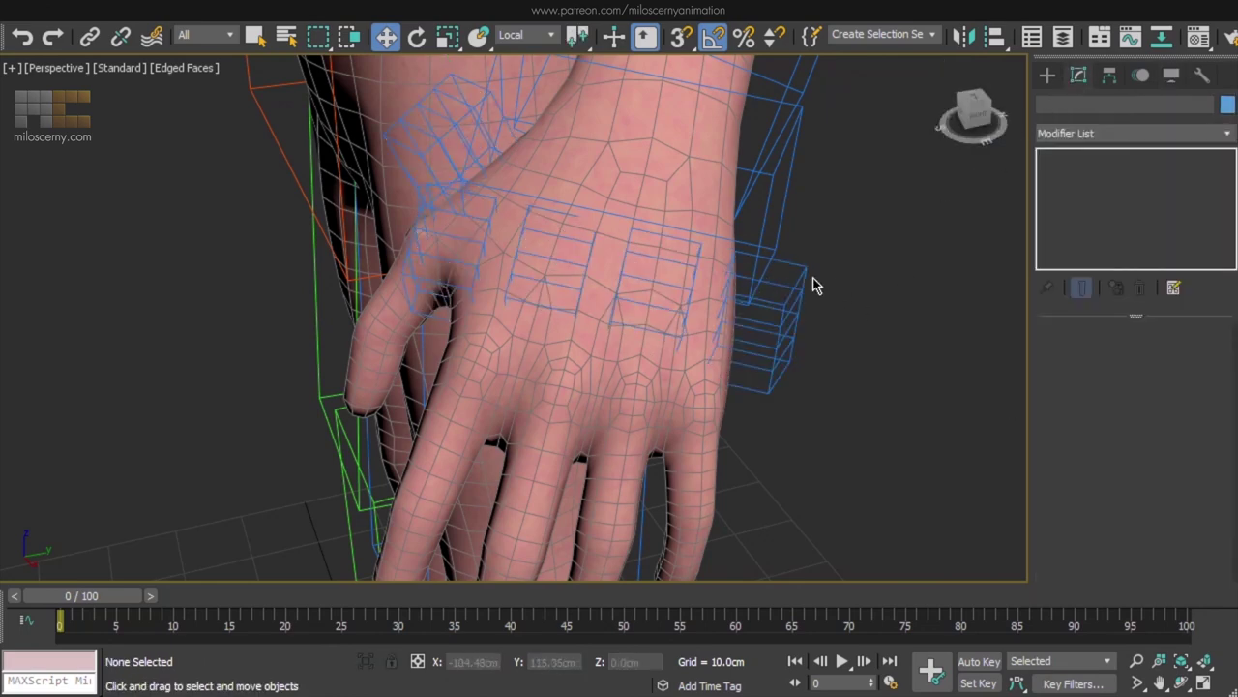
pyautogui.click(527, 215)
pyautogui.keyDown('alt'); pyautogui.moveTo(610, 305); pyautogui.dragTo(642, 316, button='middle'); pyautogui.keyUp('alt')
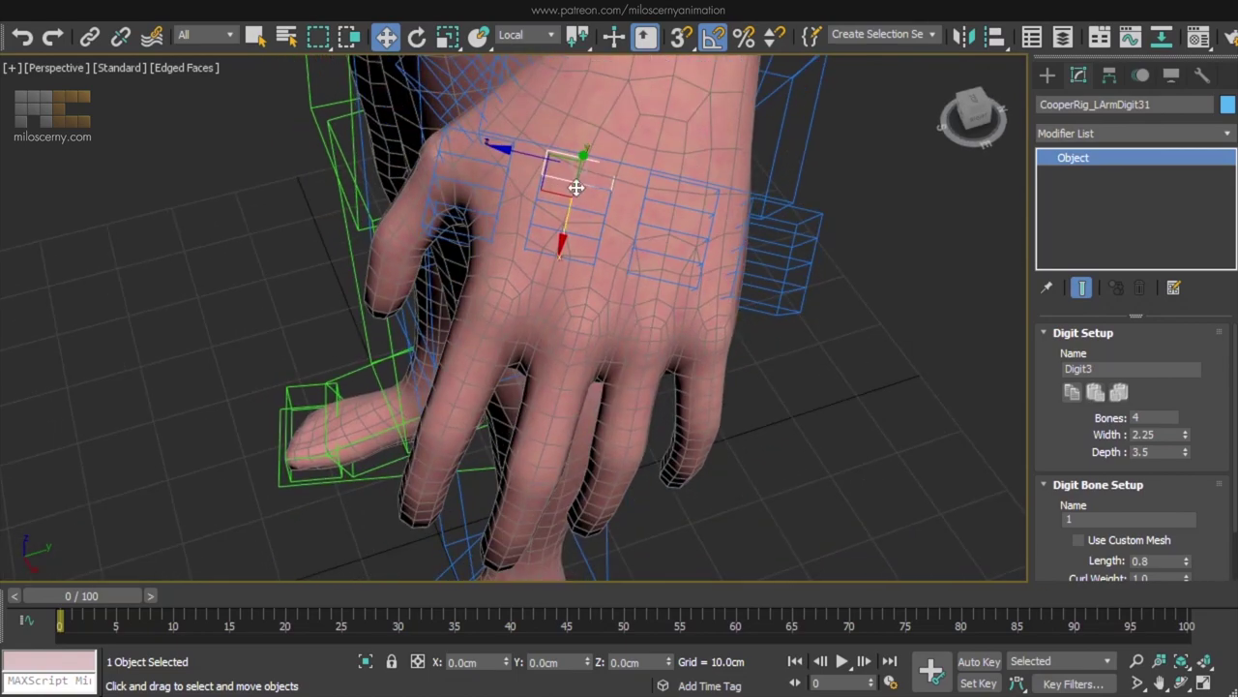
pyautogui.doubleClick(541, 161)
pyautogui.moveTo(548, 156); pyautogui.dragTo(558, 177)
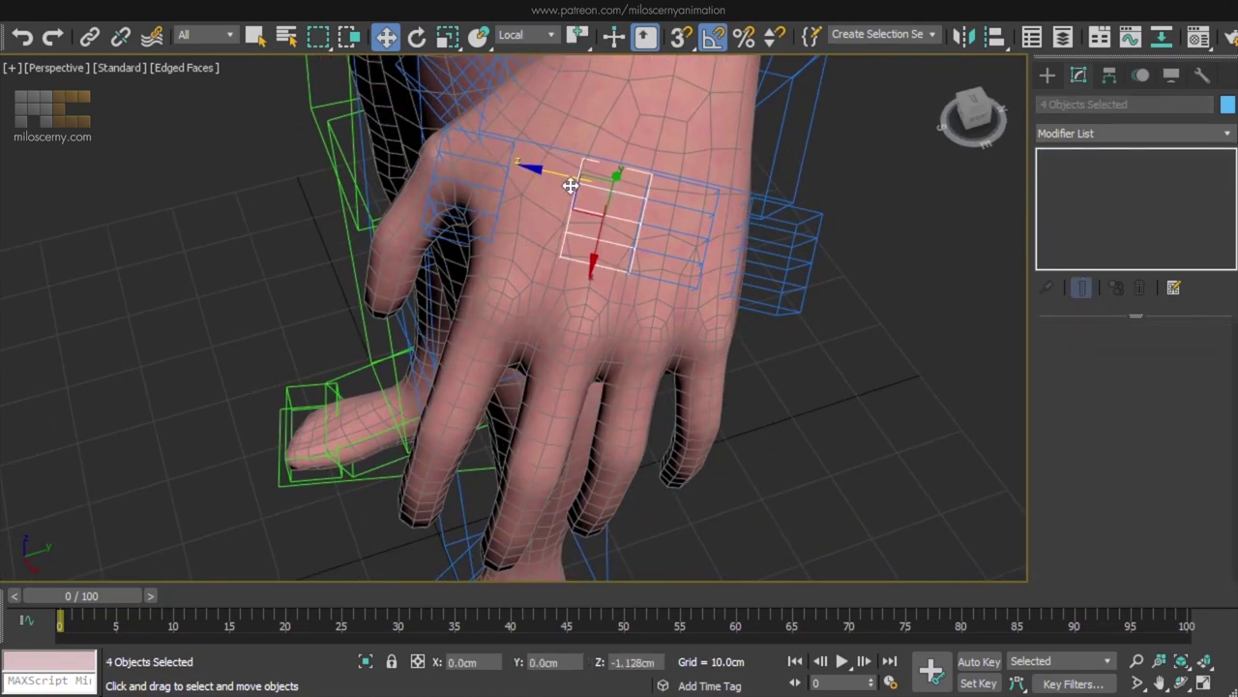
pyautogui.keyDown('alt'); pyautogui.moveTo(568, 185); pyautogui.dragTo(601, 254, button='middle'); pyautogui.keyUp('alt')
# Lengthen the middle finger's first bone to 5.44 so it reaches the mesh's knuckle.
pyautogui.moveTo(725, 382); pyautogui.dragTo(744, 329, button='middle')
pyautogui.moveTo(1202, 441); pyautogui.dragTo(1201, 378)
pyautogui.keyDown('alt'); pyautogui.moveTo(735, 290); pyautogui.dragTo(585, 286, button='middle'); pyautogui.keyUp('alt')
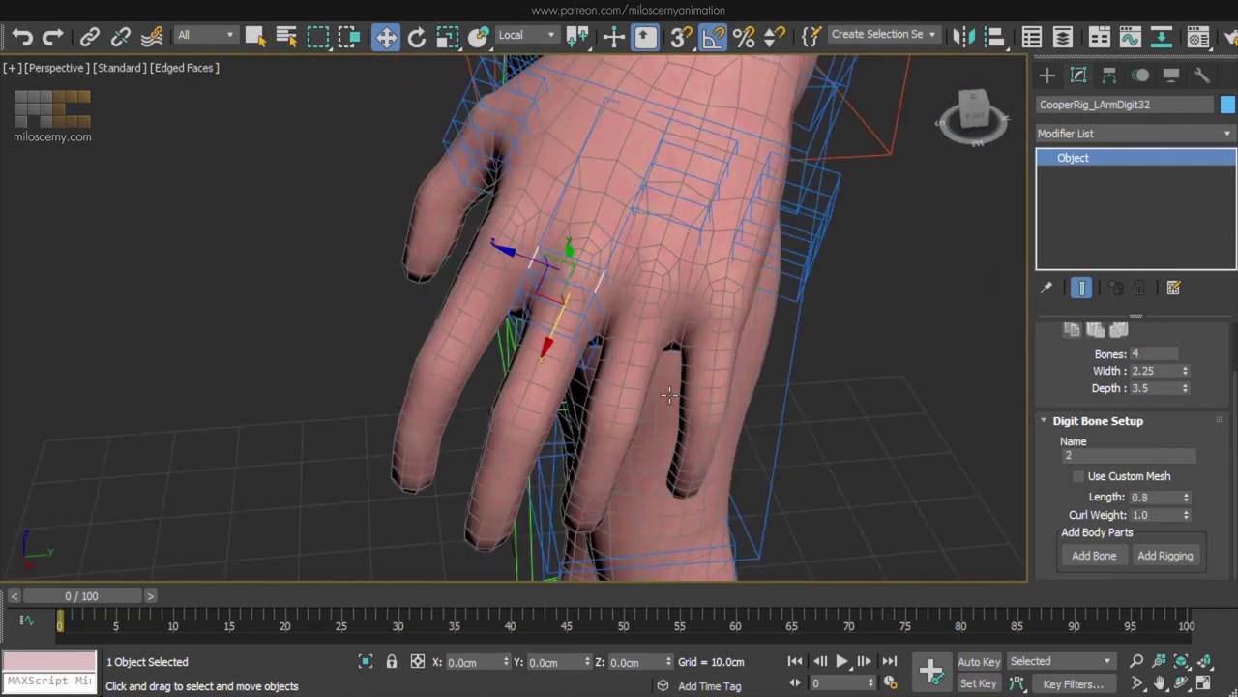
# Lengthen the middle finger's second bone to the mesh's next finger joint and rotate it along the finger.
pyautogui.keyDown('alt'); pyautogui.moveTo(668, 389); pyautogui.dragTo(792, 330, button='middle'); pyautogui.keyUp('alt')
pyautogui.press('e')
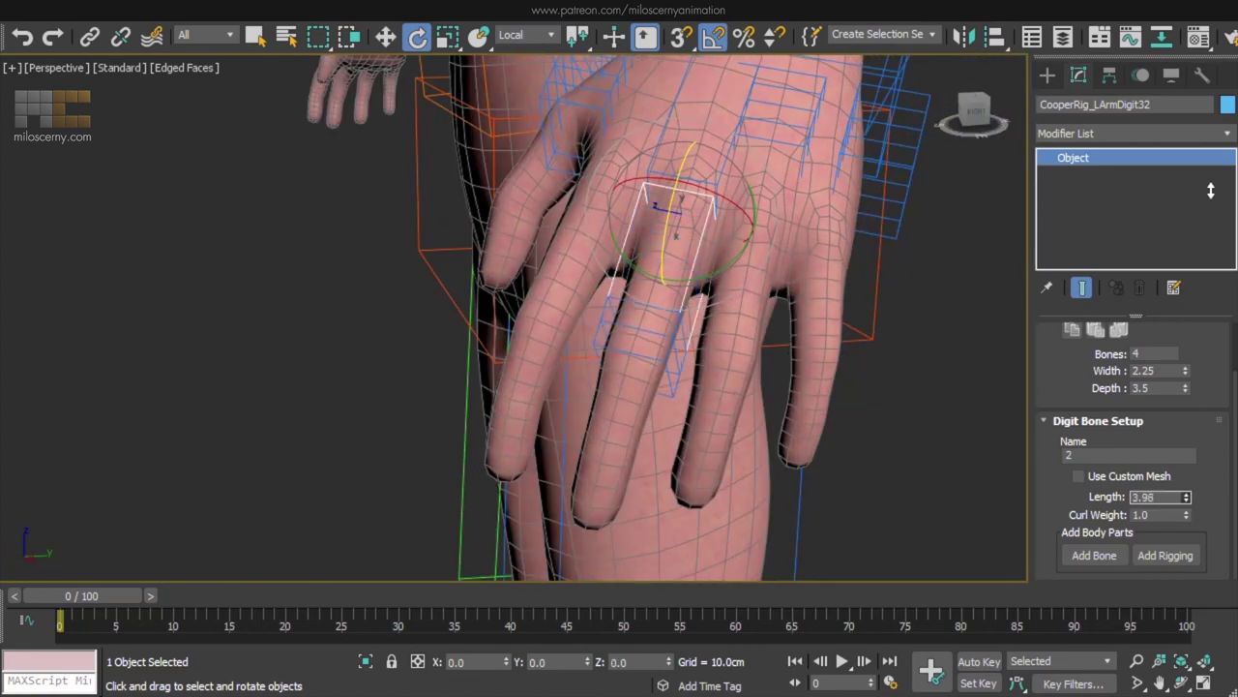
pyautogui.keyDown('alt'); pyautogui.moveTo(668, 387); pyautogui.dragTo(696, 329, button='middle'); pyautogui.keyUp('alt')
pyautogui.moveTo(1186, 470); pyautogui.dragTo(1185, 464)
pyautogui.moveTo(615, 319)
pyautogui.keyDown('alt'); pyautogui.mouseDown(button='middle')
pyautogui.moveTo(644, 315)
pyautogui.moveTo(624, 315)
pyautogui.mouseUp(button='middle'); pyautogui.keyUp('alt')
pyautogui.moveTo(714, 227); pyautogui.dragTo(722, 222)
pyautogui.keyDown('alt'); pyautogui.moveTo(682, 290); pyautogui.dragTo(796, 335, button='middle'); pyautogui.keyUp('alt')
# Turn off angle snapping and slightly rotate the middle finger's first bone to align the chain with the mesh.
pyautogui.moveTo(788, 205); pyautogui.dragTo(775, 351, button='middle')
pyautogui.click(761, 221)
pyautogui.scroll(-4, 762, 220)
pyautogui.keyDown('alt'); pyautogui.moveTo(761, 221); pyautogui.dragTo(760, 197, button='middle'); pyautogui.keyUp('alt')
pyautogui.click(711, 41)
pyautogui.moveTo(765, 222); pyautogui.dragTo(760, 225)
pyautogui.press('w')
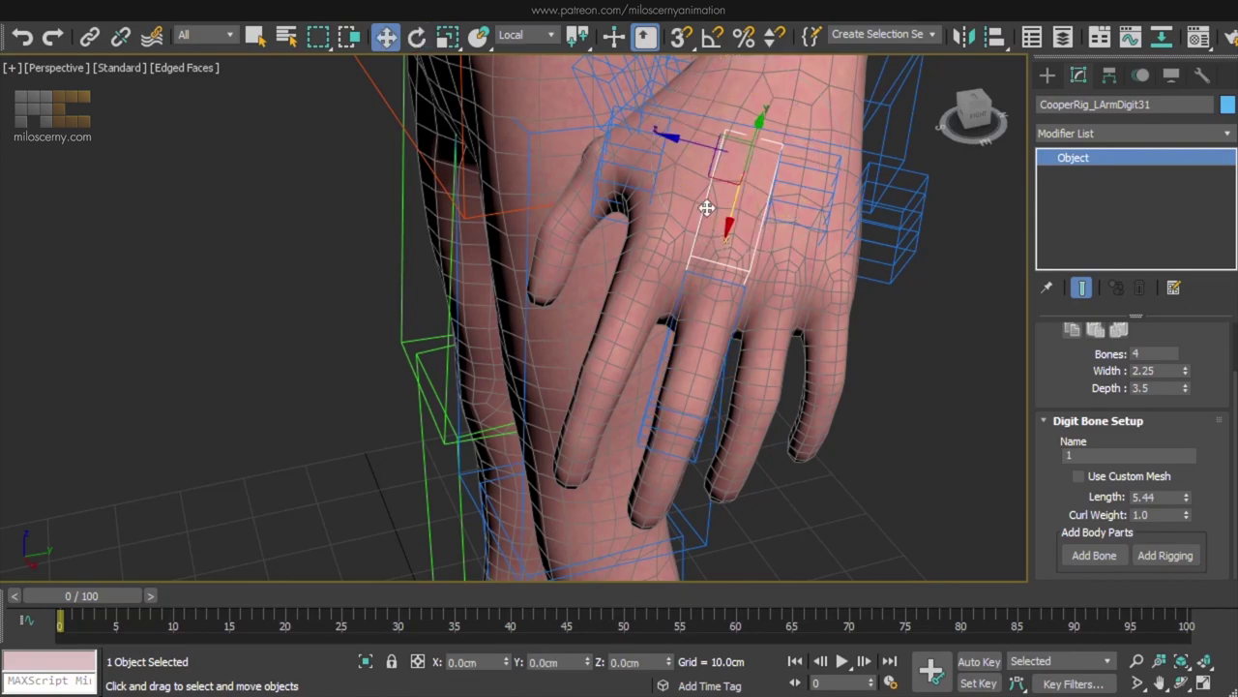
# Lengthen the middle finger's third bone to 2.59 and rotate it so it follows the mesh finger.
pyautogui.doubleClick(683, 207)
pyautogui.keyDown('alt'); pyautogui.moveTo(686, 210); pyautogui.dragTo(713, 270, button='middle'); pyautogui.keyUp('alt')
pyautogui.scroll(3, 713, 271)
pyautogui.click(702, 275)
pyautogui.scroll(-3, 735, 319)
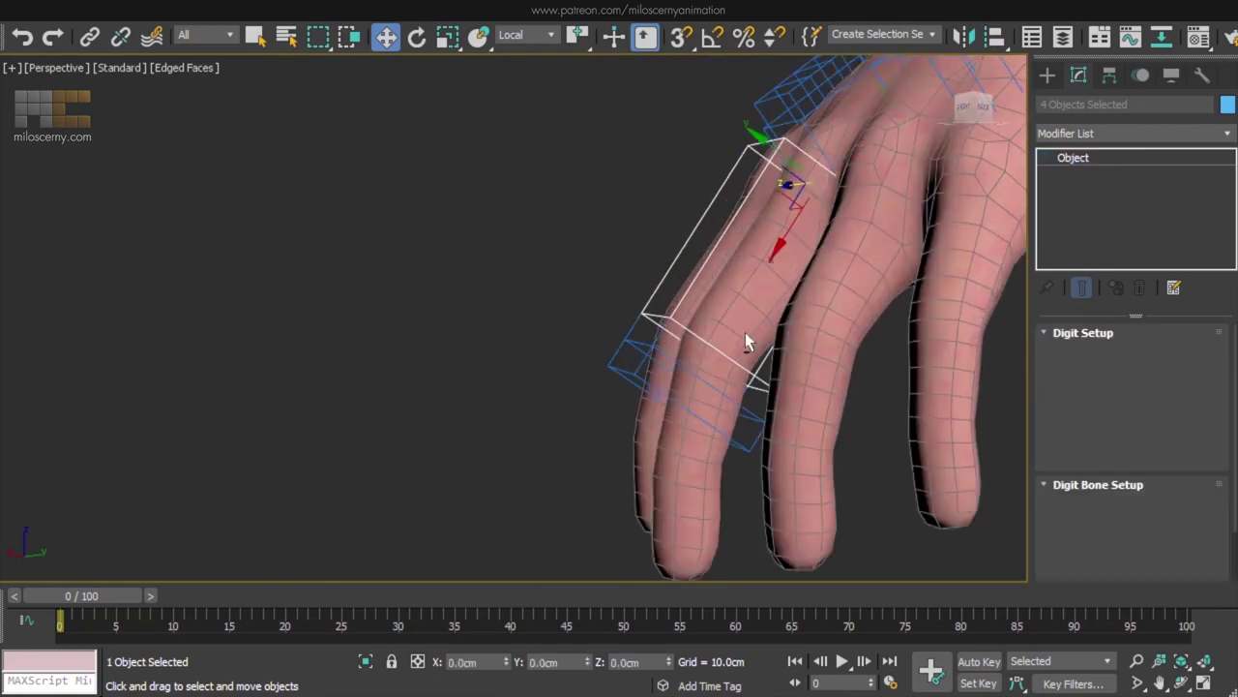
pyautogui.keyDown('alt'); pyautogui.moveTo(752, 342); pyautogui.dragTo(932, 384, button='middle'); pyautogui.keyUp('alt')
pyautogui.scroll(5, 792, 361)
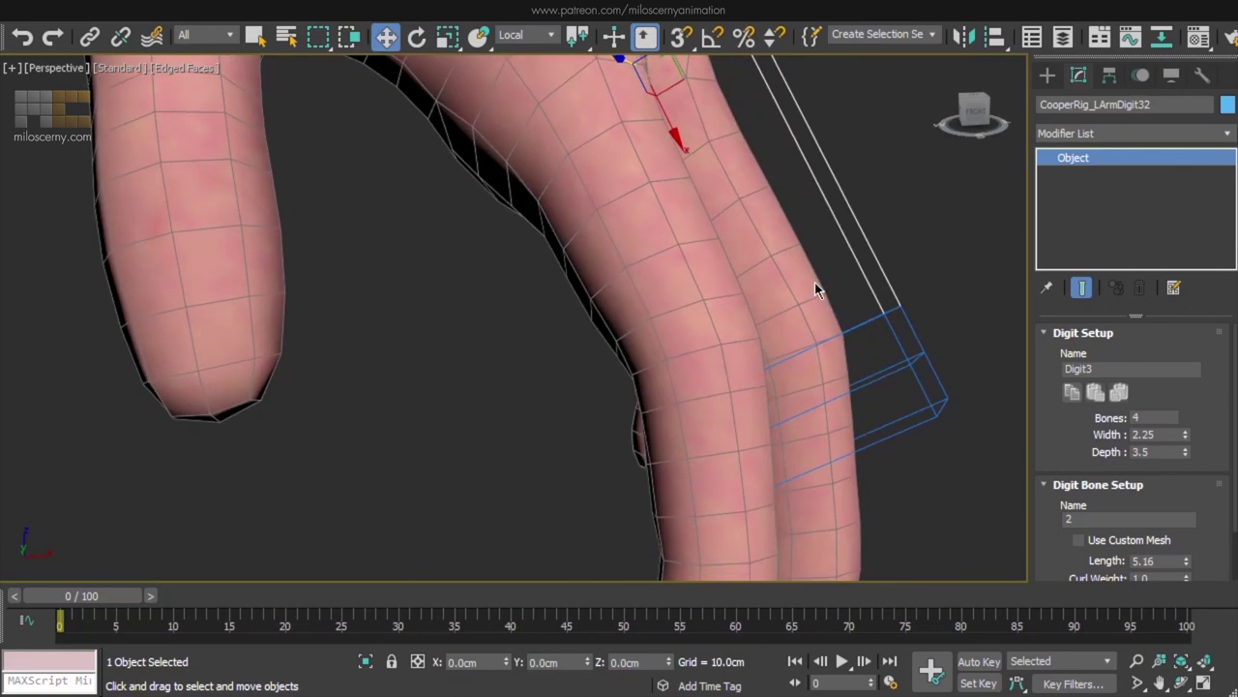
pyautogui.keyDown('alt'); pyautogui.moveTo(842, 440); pyautogui.dragTo(788, 277, button='middle'); pyautogui.keyUp('alt')
pyautogui.click(841, 344)
pyautogui.press('e')
pyautogui.moveTo(776, 278); pyautogui.dragTo(803, 281)
pyautogui.moveTo(806, 344); pyautogui.dragTo(800, 276, button='middle')
pyautogui.scroll(-2, 1200, 455)
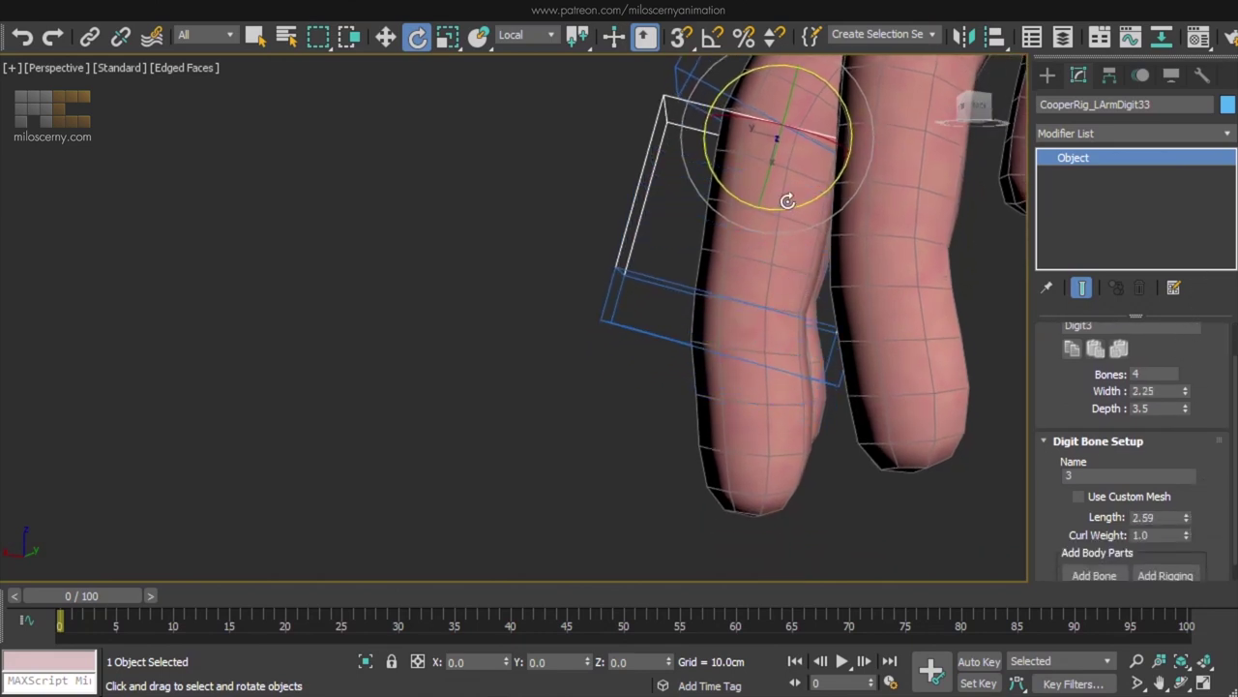
# Fine-tune the middle finger's third bone rotation and lengthen the fingertip bone to the end of the mesh finger.
pyautogui.moveTo(788, 200); pyautogui.dragTo(796, 207)
pyautogui.click(735, 329)
pyautogui.moveTo(735, 329); pyautogui.dragTo(788, 363)
# Set the middle finger's width to 2.25 and depth to 3.0, and rotate its first bone about 1 degree around local Y.
pyautogui.keyDown('alt'); pyautogui.moveTo(726, 365); pyautogui.dragTo(870, 412, button='middle'); pyautogui.keyUp('alt')
pyautogui.moveTo(891, 213); pyautogui.dragTo(838, 247, button='middle')
pyautogui.click(840, 238)
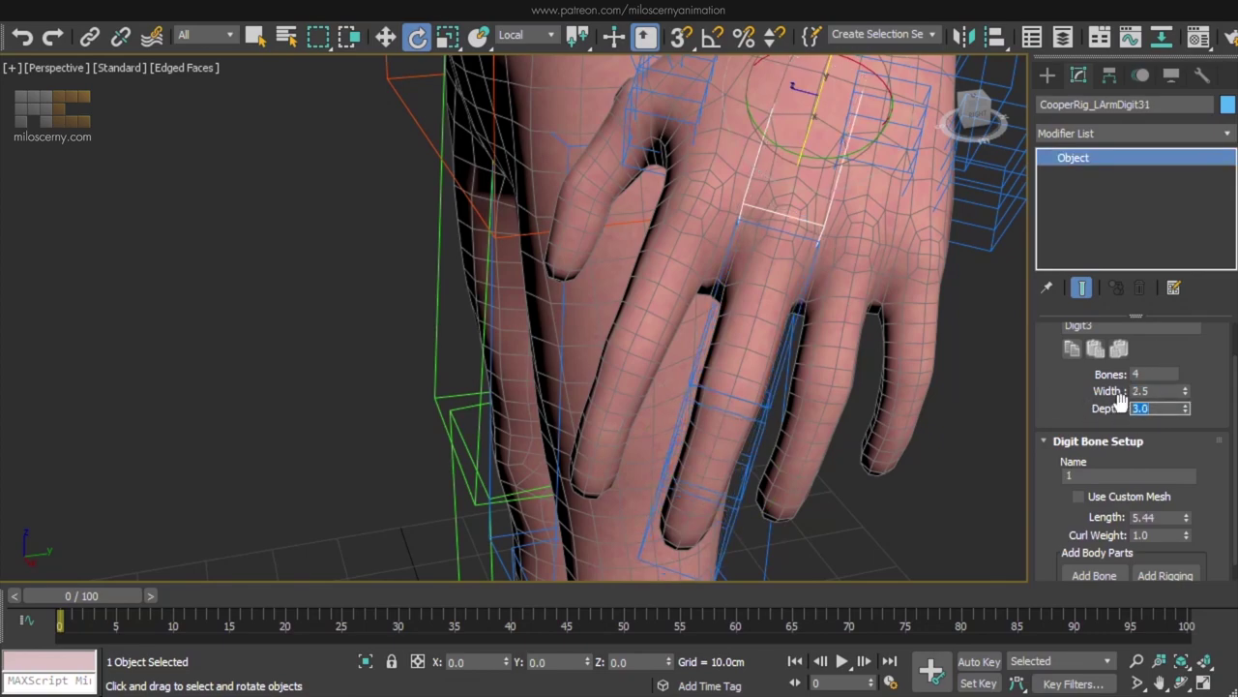
pyautogui.keyDown('alt'); pyautogui.moveTo(871, 367); pyautogui.dragTo(794, 451, button='middle'); pyautogui.keyUp('alt')
pyautogui.moveTo(793, 450); pyautogui.dragTo(784, 460)
pyautogui.keyDown('alt'); pyautogui.moveTo(784, 460); pyautogui.dragTo(865, 98, button='middle'); pyautogui.keyUp('alt')
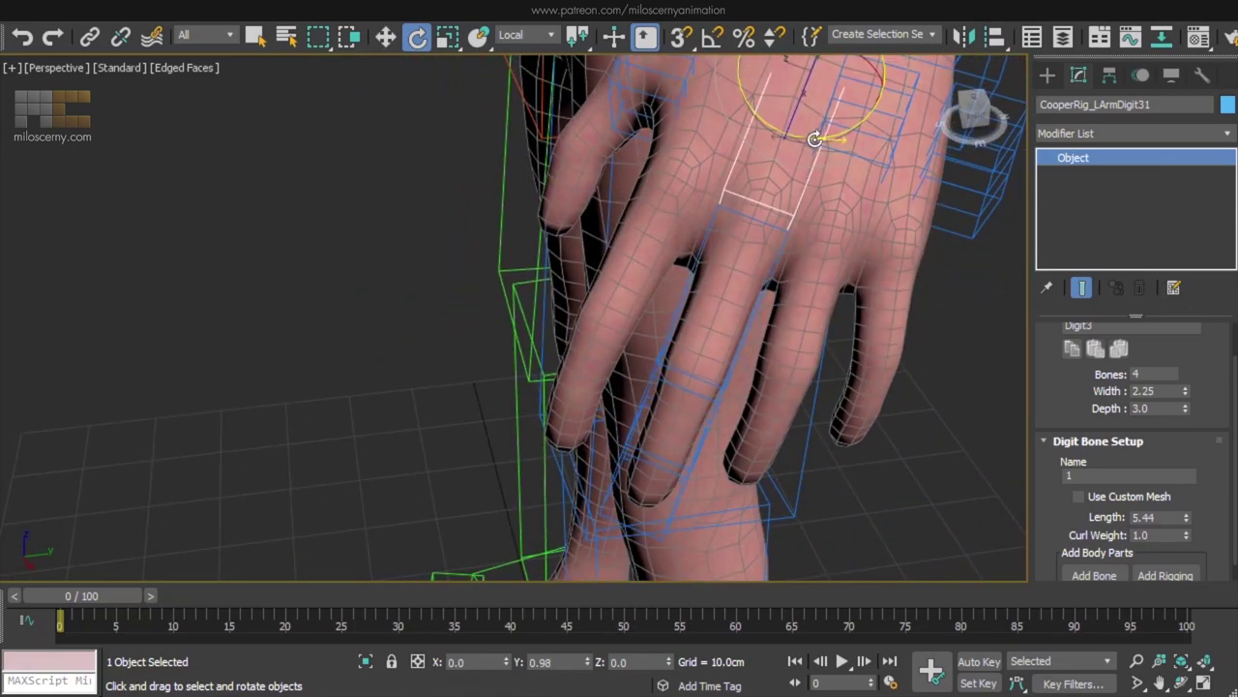
pyautogui.keyDown('alt'); pyautogui.moveTo(817, 194); pyautogui.dragTo(749, 359, button='middle'); pyautogui.keyUp('alt')
# Copy the middle finger's bone settings onto the index finger, using wireframe display to reach its first bone.
pyautogui.press('F3')
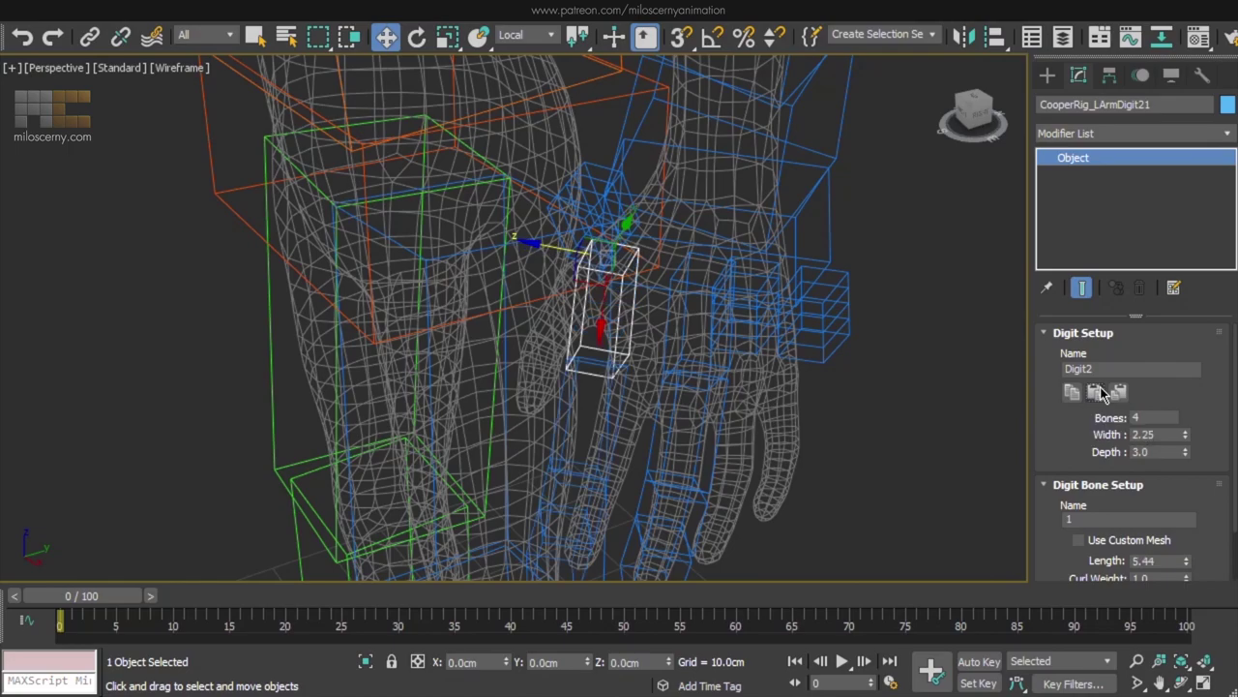
pyautogui.moveTo(694, 455)
pyautogui.mouseDown(button='middle')
pyautogui.moveTo(706, 337)
pyautogui.moveTo(674, 304)
pyautogui.mouseUp(button='middle')
pyautogui.moveTo(674, 304)
pyautogui.mouseDown(button='middle')
pyautogui.moveTo(713, 351)
pyautogui.moveTo(719, 278)
pyautogui.moveTo(611, 232)
pyautogui.mouseUp(button='middle')
pyautogui.press('F3')
# Move the whole index finger chain into the mesh's index finger and rotate its first bone about -1.4 degrees around local Y.
pyautogui.doubleClick(644, 260)
pyautogui.moveTo(630, 223); pyautogui.dragTo(672, 240)
pyautogui.keyDown('alt'); pyautogui.moveTo(683, 238); pyautogui.dragTo(643, 176, button='middle'); pyautogui.keyUp('alt')
pyautogui.click(718, 232)
pyautogui.doubleClick(668, 241)
pyautogui.press('w')
pyautogui.scroll(3, 676, 373)
pyautogui.press('e')
pyautogui.click(715, 221)
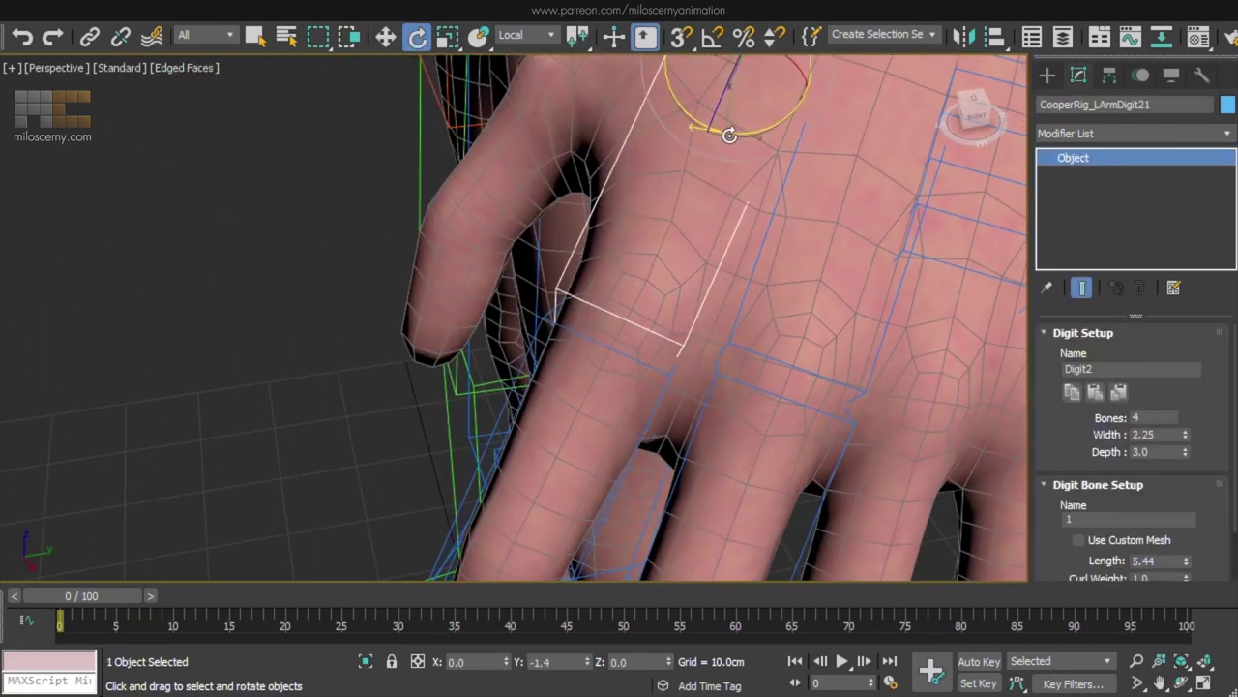
pyautogui.keyDown('alt'); pyautogui.moveTo(730, 135); pyautogui.dragTo(638, 208, button='middle'); pyautogui.keyUp('alt')
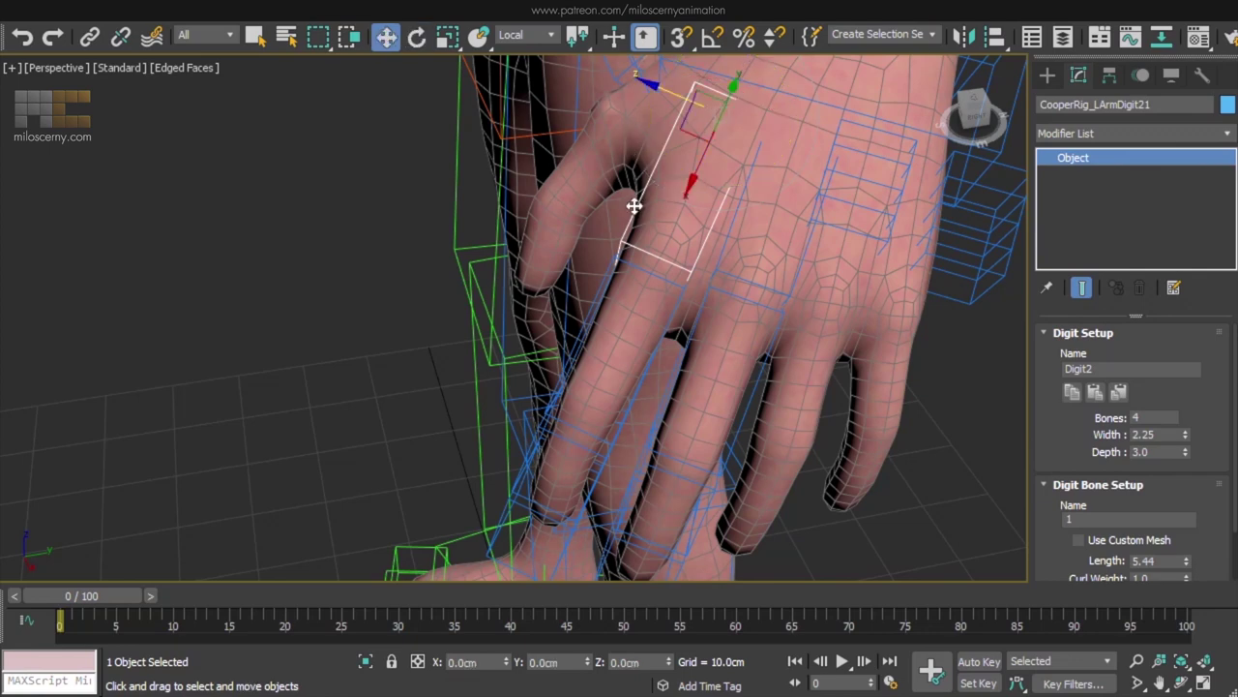
pyautogui.doubleClick(642, 221)
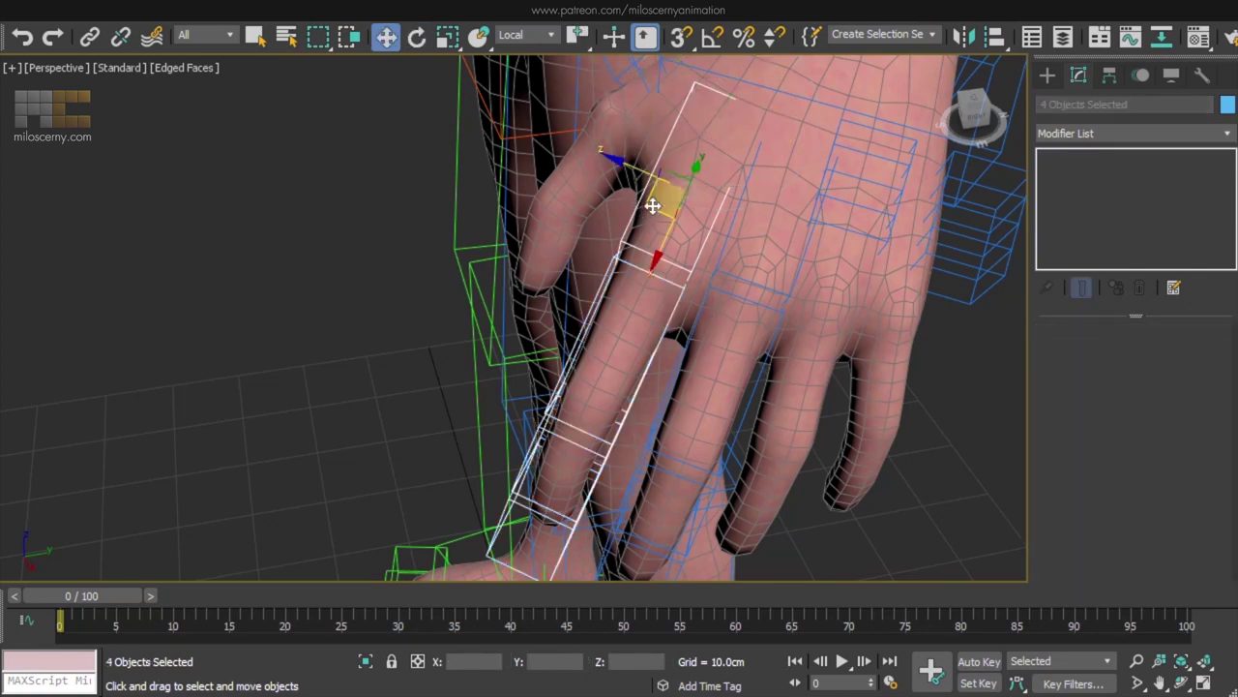
pyautogui.moveTo(653, 205)
pyautogui.mouseDown()
pyautogui.moveTo(561, 149)
pyautogui.moveTo(675, 138)
pyautogui.moveTo(741, 169)
pyautogui.moveTo(660, 211)
pyautogui.mouseUp()
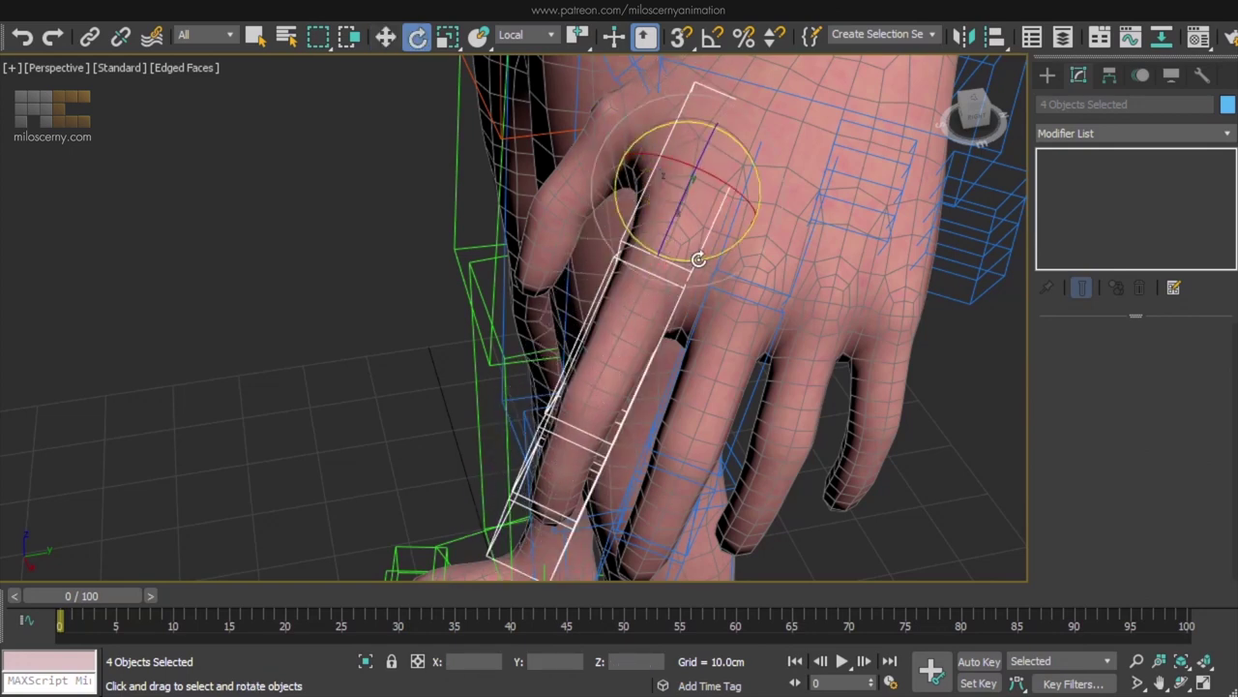
pyautogui.moveTo(699, 259); pyautogui.dragTo(591, 295)
pyautogui.rightClick(591, 295)
pyautogui.press('w')
# Rotate the index finger's first bone to align with the mesh and shorten it to about 5.29.
pyautogui.click(638, 210)
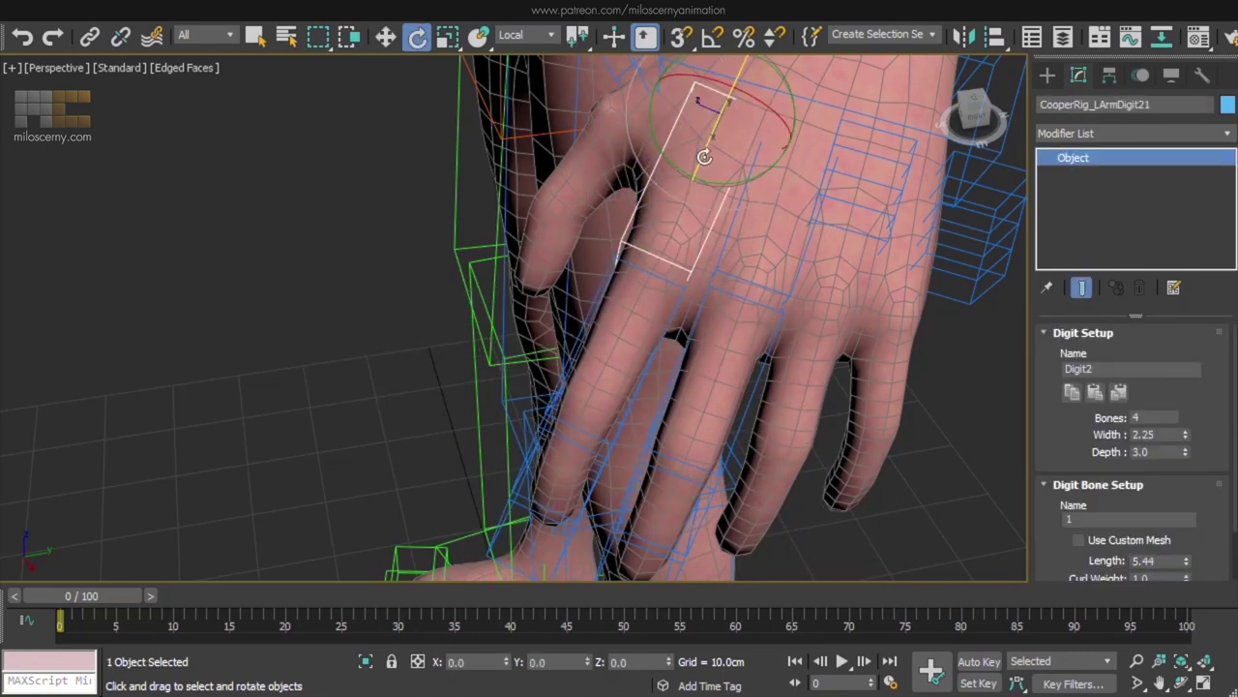
pyautogui.moveTo(686, 195); pyautogui.dragTo(723, 190)
pyautogui.keyDown('alt'); pyautogui.moveTo(694, 223); pyautogui.dragTo(686, 172, button='middle'); pyautogui.keyUp('alt')
pyautogui.moveTo(647, 143); pyautogui.dragTo(648, 147)
pyautogui.keyDown('alt'); pyautogui.moveTo(677, 175); pyautogui.dragTo(765, 214, button='middle'); pyautogui.keyUp('alt')
pyautogui.moveTo(1201, 457); pyautogui.dragTo(1195, 444)
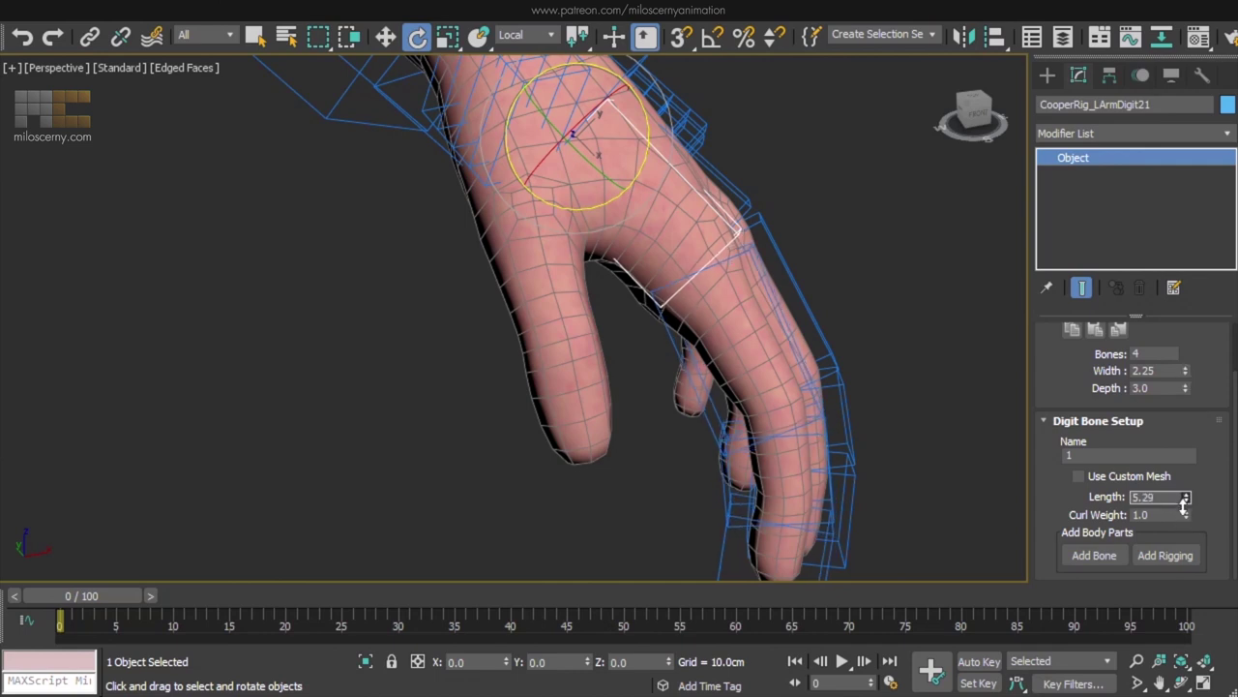
# Shorten the index finger's second bone to about 4.76 to match the mesh's next joint.
pyautogui.keyDown('alt'); pyautogui.moveTo(973, 442); pyautogui.dragTo(963, 414, button='middle'); pyautogui.keyUp('alt')
pyautogui.click(784, 318)
pyautogui.keyDown('alt'); pyautogui.moveTo(785, 318); pyautogui.dragTo(804, 325, button='middle'); pyautogui.keyUp('alt')
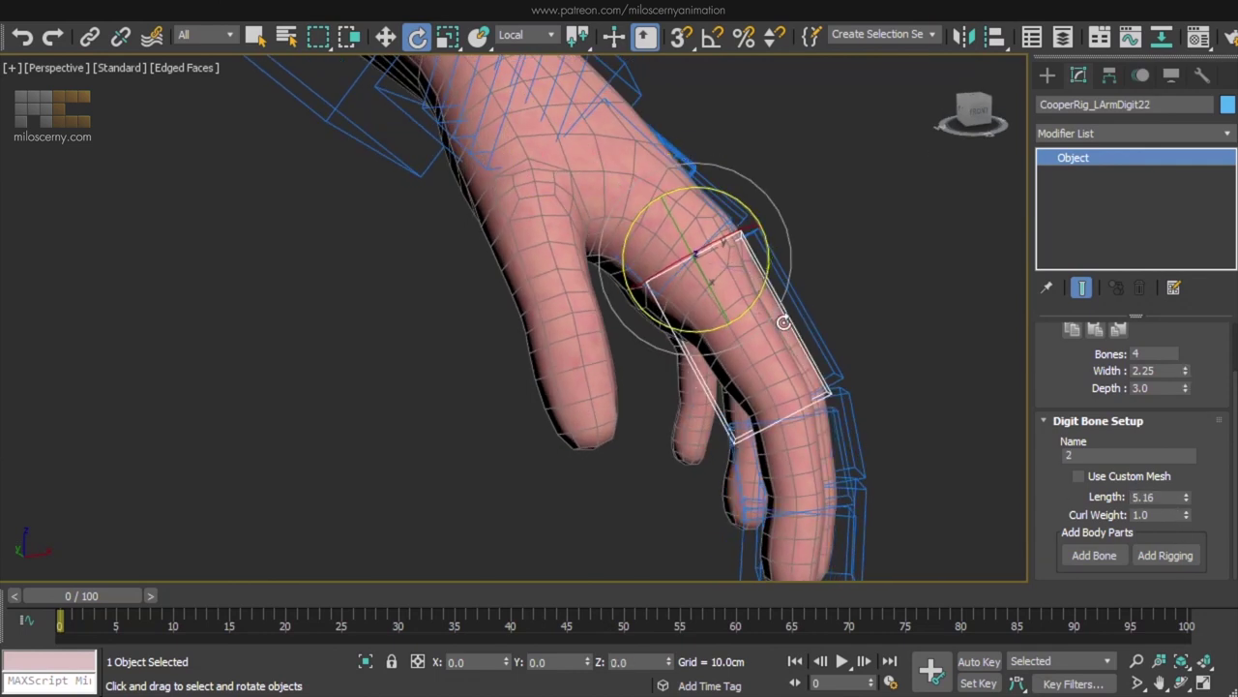
pyautogui.click(796, 387)
pyautogui.scroll(5, 770, 376)
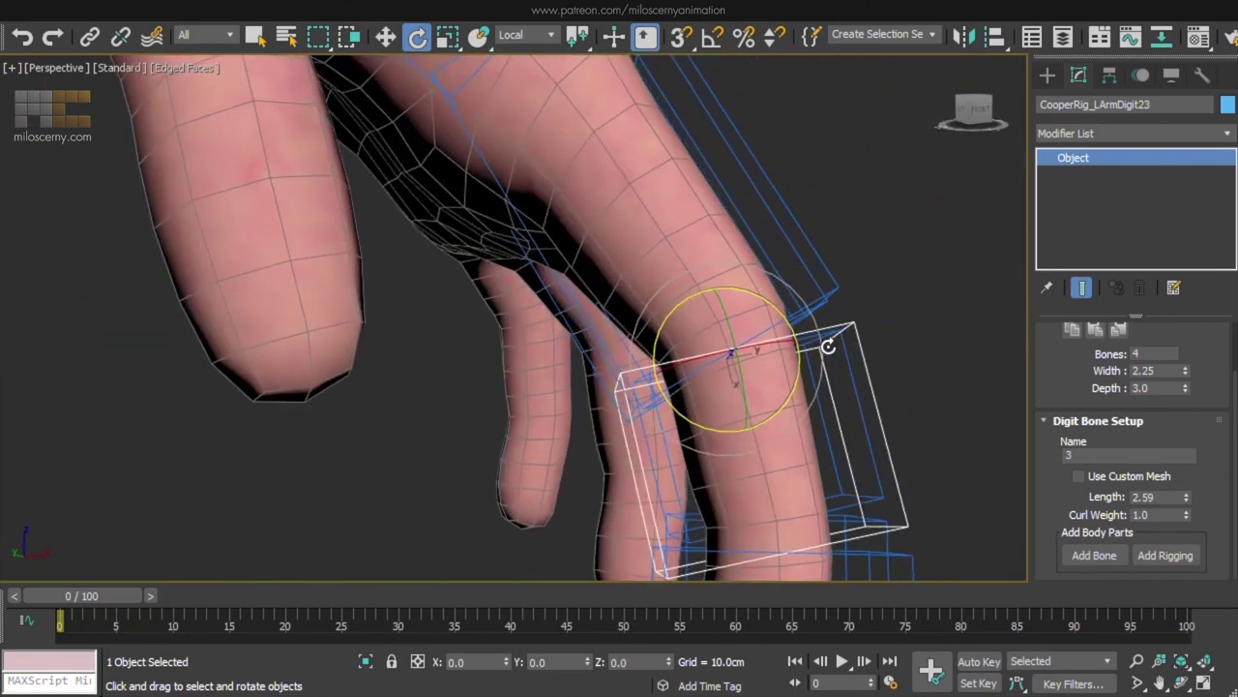
pyautogui.keyDown('alt'); pyautogui.moveTo(828, 357); pyautogui.dragTo(837, 364, button='middle'); pyautogui.keyUp('alt')
pyautogui.click(822, 279)
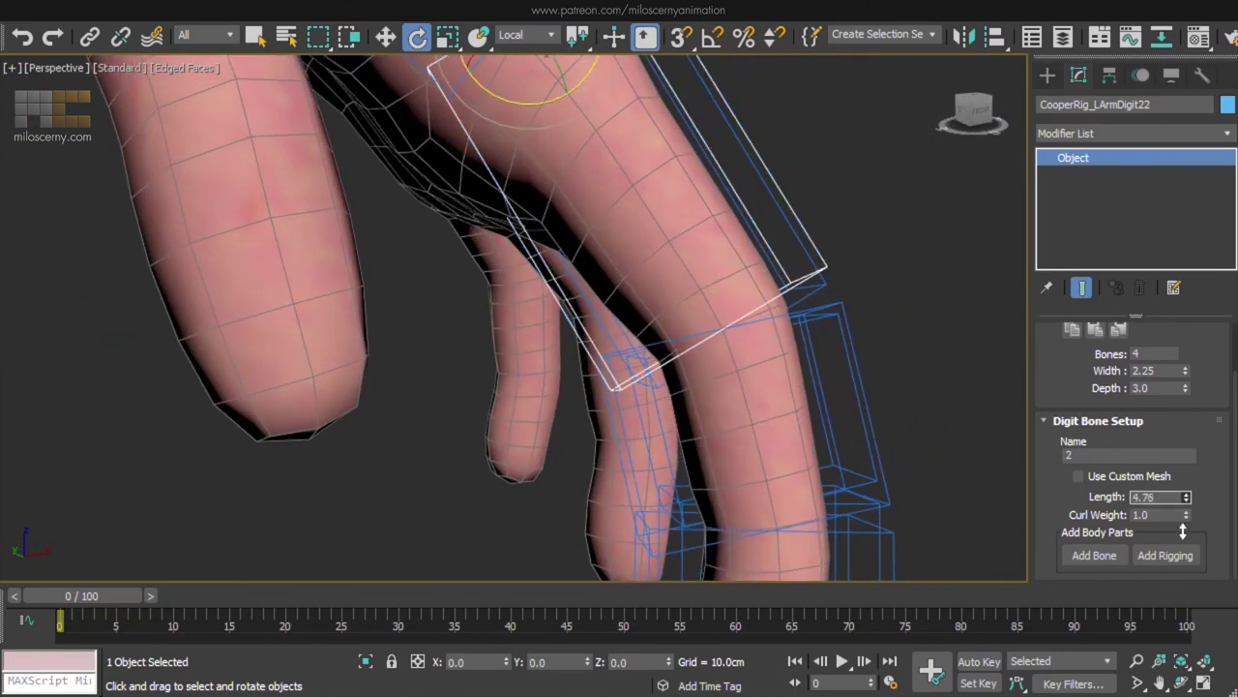
# Shorten the index finger's third bone to about 2.56 and check its alignment with the mesh from the side.
pyautogui.click(801, 311)
pyautogui.scroll(4, 630, 310)
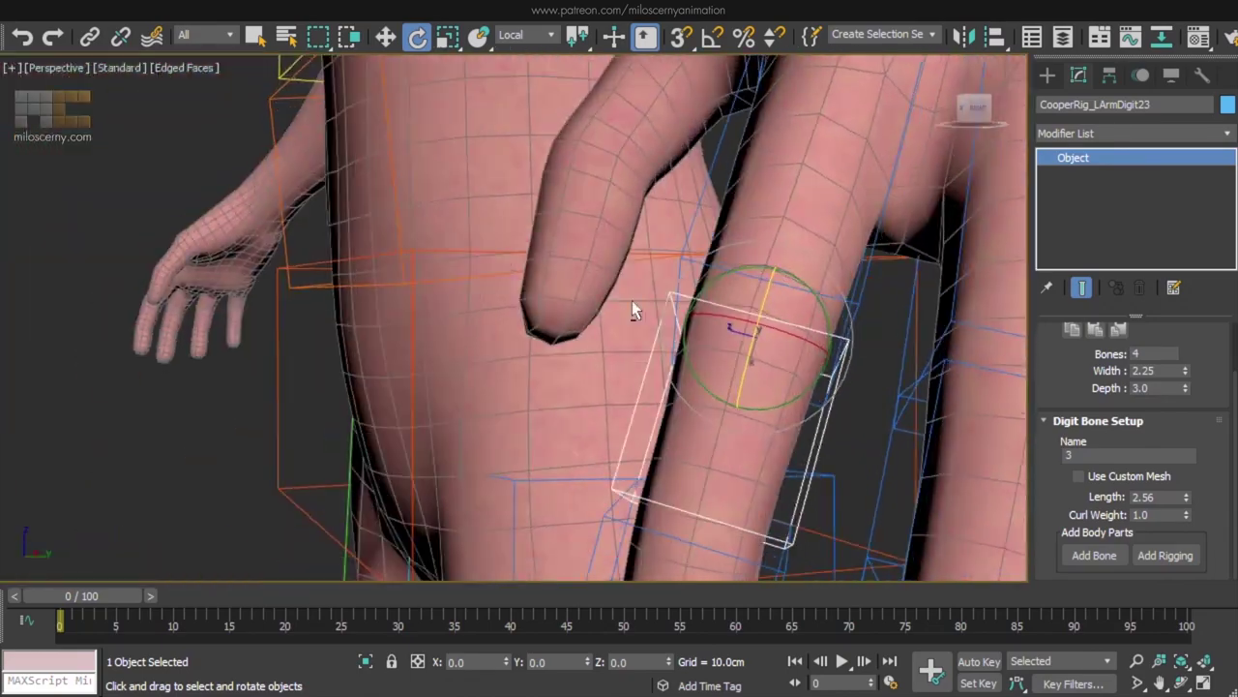
pyautogui.keyDown('alt'); pyautogui.moveTo(630, 309); pyautogui.dragTo(794, 131, button='middle'); pyautogui.keyUp('alt')
pyautogui.click(685, 302)
pyautogui.keyDown('alt'); pyautogui.moveTo(685, 309); pyautogui.dragTo(559, 434, button='middle'); pyautogui.keyUp('alt')
# Copy the middle finger's bone settings and paste them onto the ring finger's first bone.
pyautogui.scroll(-3, 558, 434)
pyautogui.moveTo(754, 242); pyautogui.dragTo(599, 426, button='middle')
pyautogui.scroll(2, 735, 293)
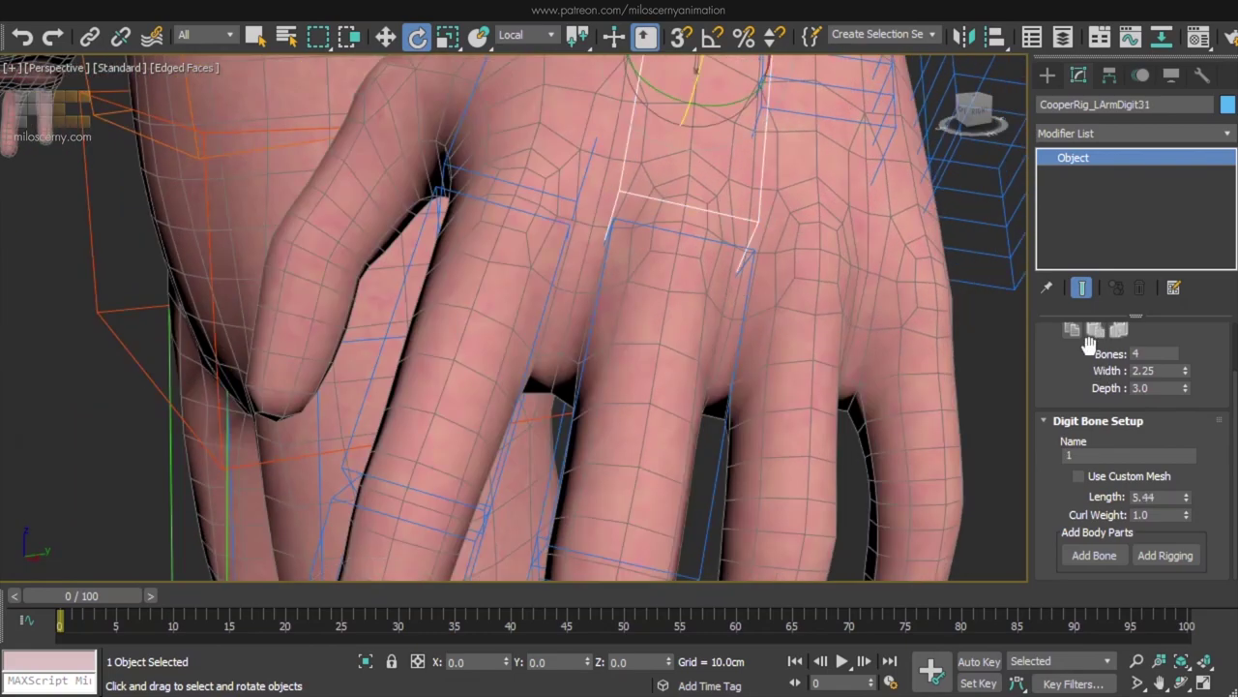
pyautogui.scroll(-3, 747, 282)
pyautogui.click(846, 220)
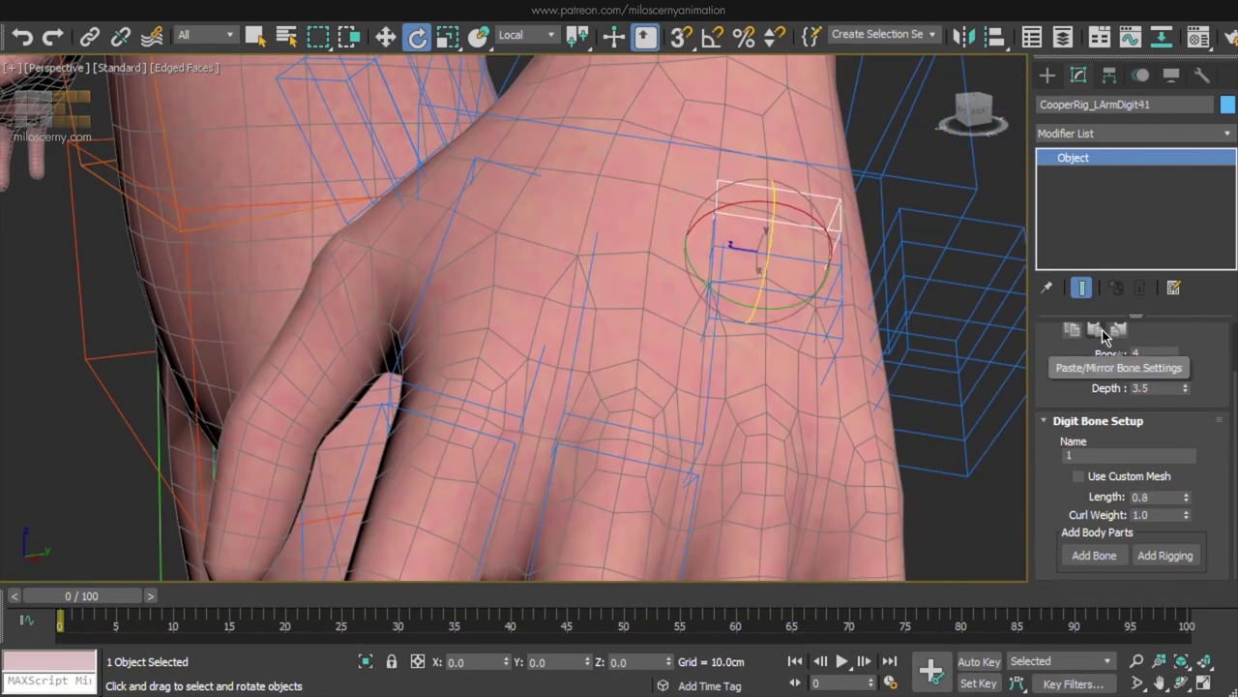
pyautogui.moveTo(935, 416); pyautogui.dragTo(721, 387, button='middle')
pyautogui.scroll(-2, 707, 374)
# Move the whole ring finger chain into the mesh finger and rotate its first bone about -0.56 degrees around local Y.
pyautogui.keyDown('alt'); pyautogui.moveTo(742, 213); pyautogui.dragTo(749, 258, button='middle'); pyautogui.keyUp('alt')
pyautogui.press('w')
pyautogui.doubleClick(742, 220)
pyautogui.doubleClick(638, 260)
pyautogui.keyDown('alt'); pyautogui.moveTo(703, 318); pyautogui.dragTo(731, 327, button='middle'); pyautogui.keyUp('alt')
pyautogui.click(774, 165)
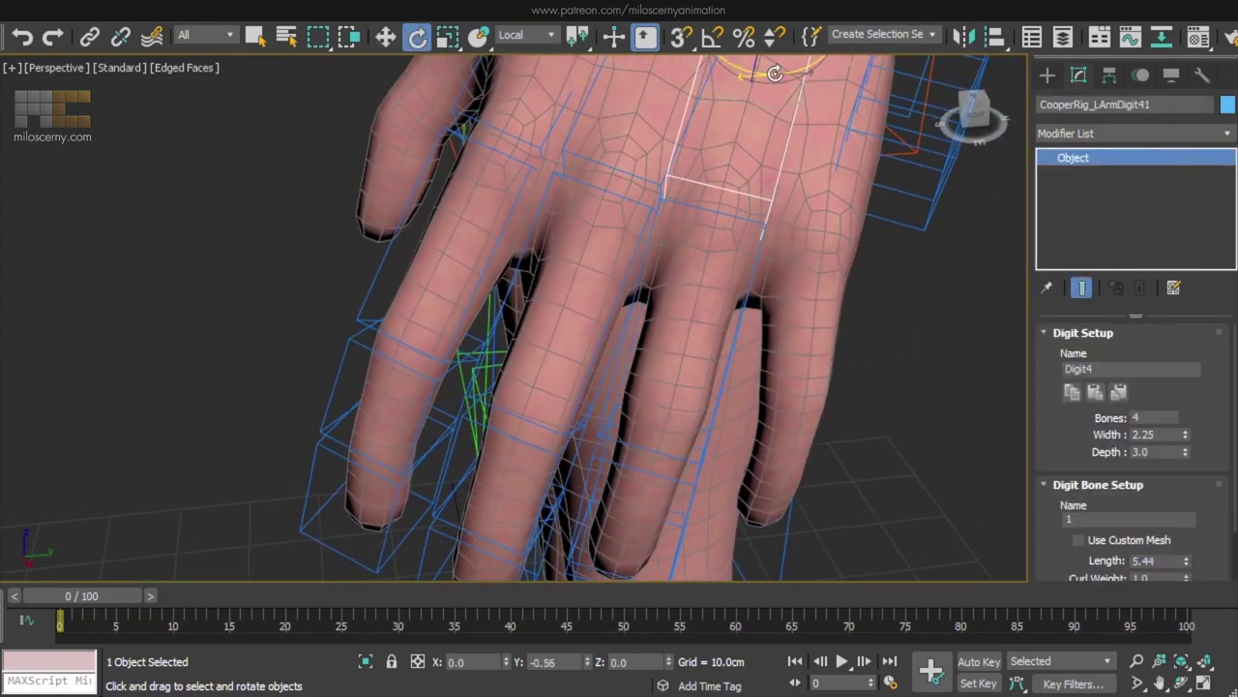
pyautogui.keyDown('alt'); pyautogui.moveTo(774, 74); pyautogui.dragTo(731, 252, button='middle'); pyautogui.keyUp('alt')
# Rotate the ring finger's first bone along the back of the hand and shorten it to about 5.19.
pyautogui.keyDown('alt'); pyautogui.moveTo(731, 252); pyautogui.dragTo(814, 217, button='middle'); pyautogui.keyUp('alt')
pyautogui.moveTo(813, 198); pyautogui.dragTo(828, 202)
pyautogui.keyDown('alt'); pyautogui.moveTo(828, 202); pyautogui.dragTo(781, 201, button='middle'); pyautogui.keyUp('alt')
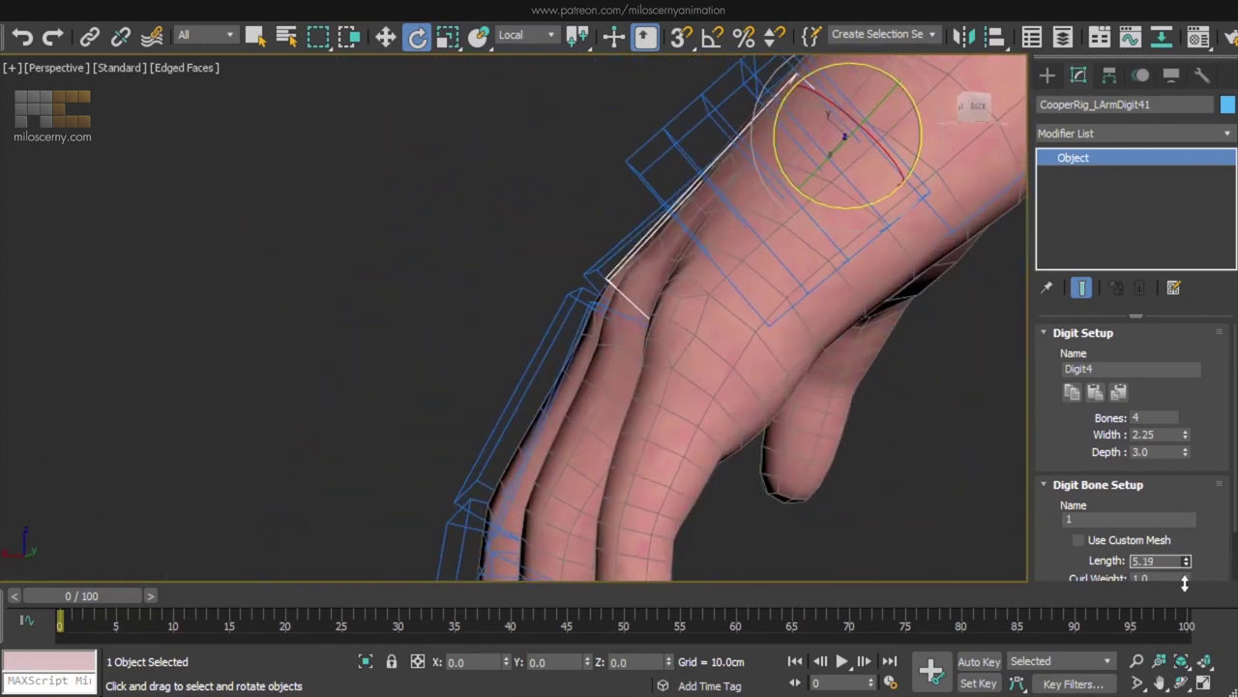
pyautogui.moveTo(1185, 576); pyautogui.dragTo(1185, 580)
pyautogui.keyDown('alt'); pyautogui.moveTo(871, 396); pyautogui.dragTo(1011, 232, button='middle'); pyautogui.keyUp('alt')
# Fit the ring finger's lower bones to the mesh, moving the fingertip bone about -0.9 cm in local X and -0.4 cm in Y.
pyautogui.click(760, 292)
pyautogui.moveTo(760, 292)
pyautogui.keyDown('alt'); pyautogui.mouseDown(button='middle')
pyautogui.moveTo(665, 300)
pyautogui.moveTo(633, 387)
pyautogui.moveTo(664, 359)
pyautogui.moveTo(813, 377)
pyautogui.moveTo(705, 395)
pyautogui.moveTo(801, 389)
pyautogui.moveTo(782, 384)
pyautogui.moveTo(766, 300)
pyautogui.mouseUp(button='middle'); pyautogui.keyUp('alt')
pyautogui.click(633, 395)
pyautogui.press('w')
pyautogui.click(801, 389)
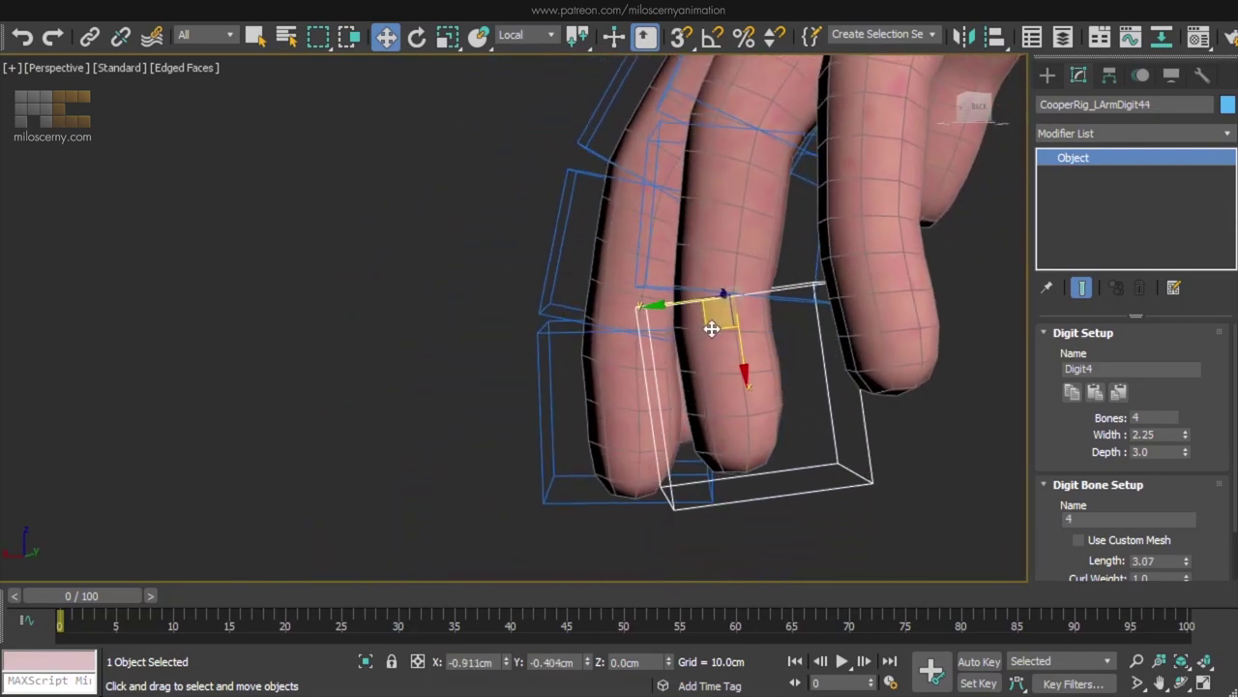
pyautogui.keyDown('alt'); pyautogui.moveTo(712, 329); pyautogui.dragTo(844, 240, button='middle'); pyautogui.keyUp('alt')
# Slightly rotate a ring finger bone so the chain follows the mesh finger.
pyautogui.press('e')
pyautogui.click(841, 237)
pyautogui.moveTo(822, 219); pyautogui.dragTo(820, 220)
pyautogui.keyDown('alt'); pyautogui.moveTo(820, 221); pyautogui.dragTo(762, 184, button='middle'); pyautogui.keyUp('alt')
# Paste the copied finger bone settings onto the little finger.
pyautogui.click(744, 354)
pyautogui.keyDown('alt'); pyautogui.moveTo(744, 354); pyautogui.dragTo(668, 329, button='middle'); pyautogui.keyUp('alt')
pyautogui.keyDown('alt'); pyautogui.moveTo(1000, 523); pyautogui.dragTo(810, 469, button='middle'); pyautogui.keyUp('alt')
pyautogui.keyDown('alt'); pyautogui.moveTo(982, 178); pyautogui.dragTo(980, 242, button='middle'); pyautogui.keyUp('alt')
pyautogui.click(1095, 395)
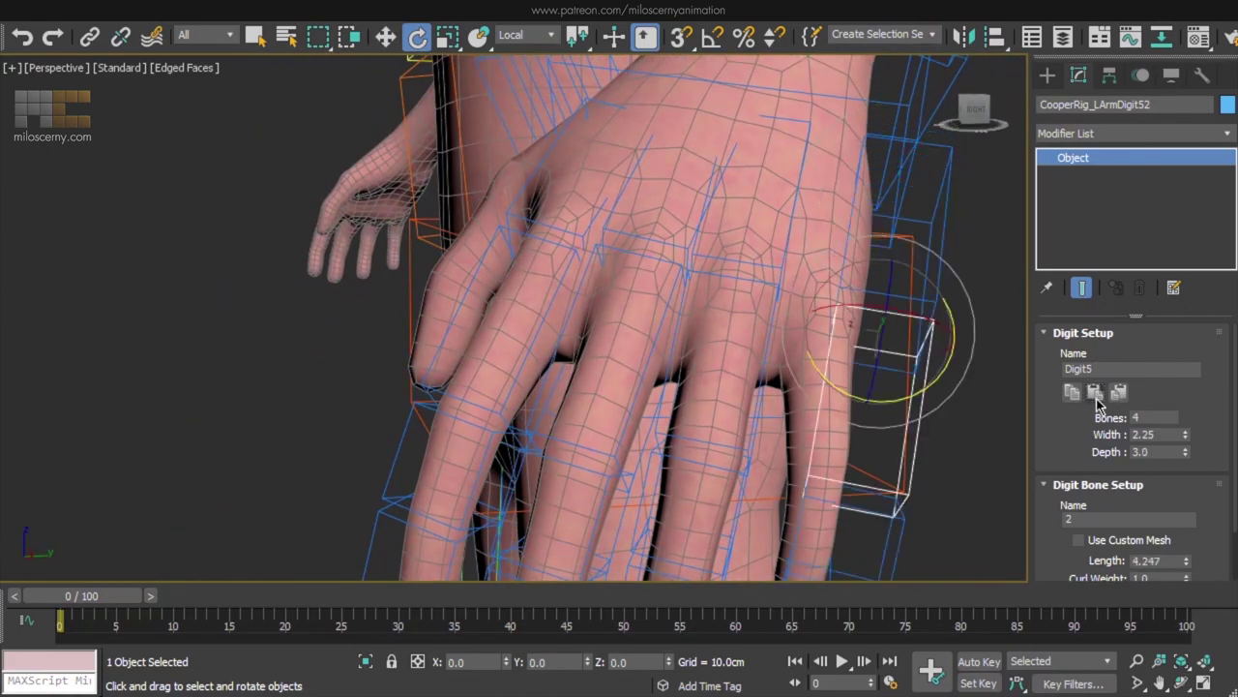
pyautogui.keyDown('alt'); pyautogui.moveTo(905, 358); pyautogui.dragTo(711, 290, button='middle'); pyautogui.keyUp('alt')
# Select the whole little finger chain and move it into the mesh's little finger.
pyautogui.doubleClick(899, 184)
pyautogui.keyDown('alt'); pyautogui.moveTo(900, 184); pyautogui.dragTo(900, 145, button='middle'); pyautogui.keyUp('alt')
pyautogui.press('w')
pyautogui.moveTo(899, 145); pyautogui.dragTo(973, 62, button='middle')
pyautogui.moveTo(799, 343); pyautogui.dragTo(756, 302)
pyautogui.keyDown('alt'); pyautogui.moveTo(845, 335); pyautogui.dragTo(680, 242, button='middle'); pyautogui.keyUp('alt')
pyautogui.moveTo(757, 289); pyautogui.dragTo(781, 322)
pyautogui.keyDown('alt'); pyautogui.moveTo(781, 322); pyautogui.dragTo(745, 276, button='middle'); pyautogui.keyUp('alt')
# Rotate the little finger's first bone and nudge the whole chain to align it with the mesh.
pyautogui.click(829, 223)
pyautogui.press('e')
pyautogui.doubleClick(745, 270)
pyautogui.press('w')
pyautogui.moveTo(741, 233); pyautogui.dragTo(743, 220)
pyautogui.click(768, 191)
pyautogui.press('e')
# Move the little finger's third bone back to the mesh's finger joint.
pyautogui.keyDown('alt'); pyautogui.moveTo(773, 182); pyautogui.dragTo(666, 290, button='middle'); pyautogui.keyUp('alt')
pyautogui.click(666, 291)
pyautogui.press('w')
pyautogui.moveTo(667, 294); pyautogui.dragTo(706, 203)
pyautogui.moveTo(629, 488); pyautogui.dragTo(696, 350, button='middle')
# Move the little fingertip bone about -1.5 cm in local X and -0.5 cm in Y, and shorten it to 2.27.
pyautogui.click(697, 350)
pyautogui.moveTo(678, 351); pyautogui.dragTo(685, 275)
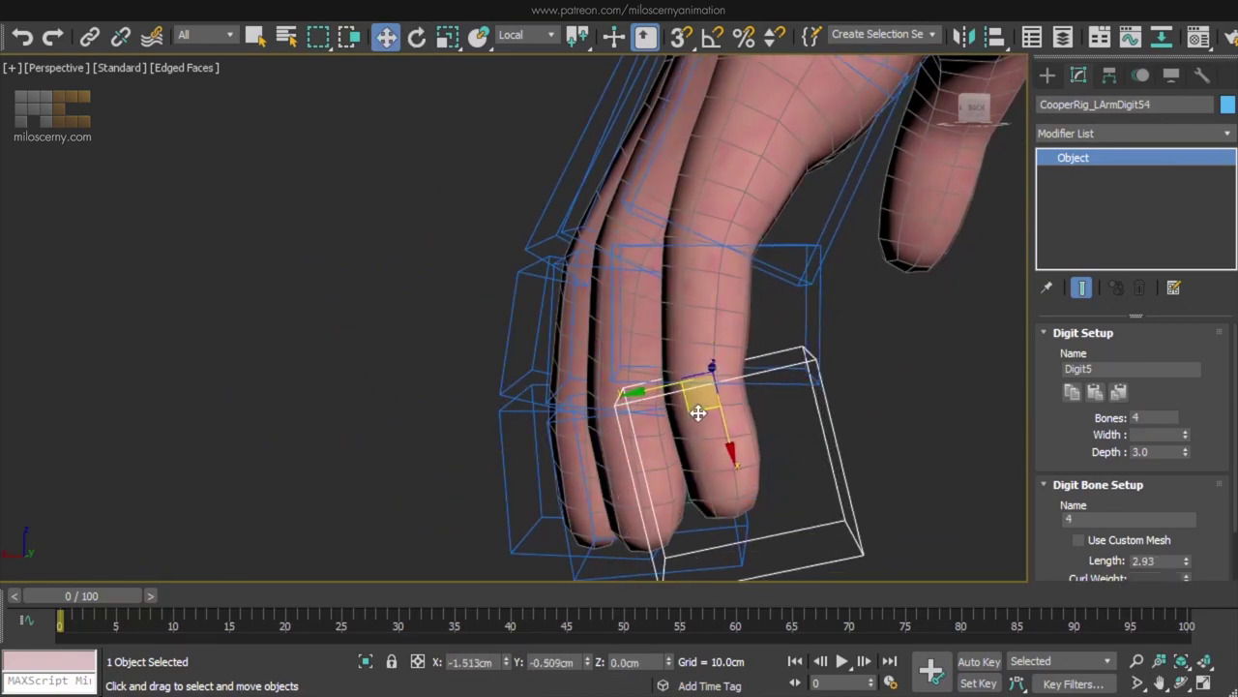
pyautogui.keyDown('alt'); pyautogui.moveTo(698, 411); pyautogui.dragTo(950, 428, button='middle'); pyautogui.keyUp('alt')
pyautogui.scroll(-2, 1186, 497)
pyautogui.moveTo(1186, 497); pyautogui.dragTo(1186, 562)
pyautogui.keyDown('alt'); pyautogui.moveTo(953, 425); pyautogui.dragTo(798, 312, button='middle'); pyautogui.keyUp('alt')
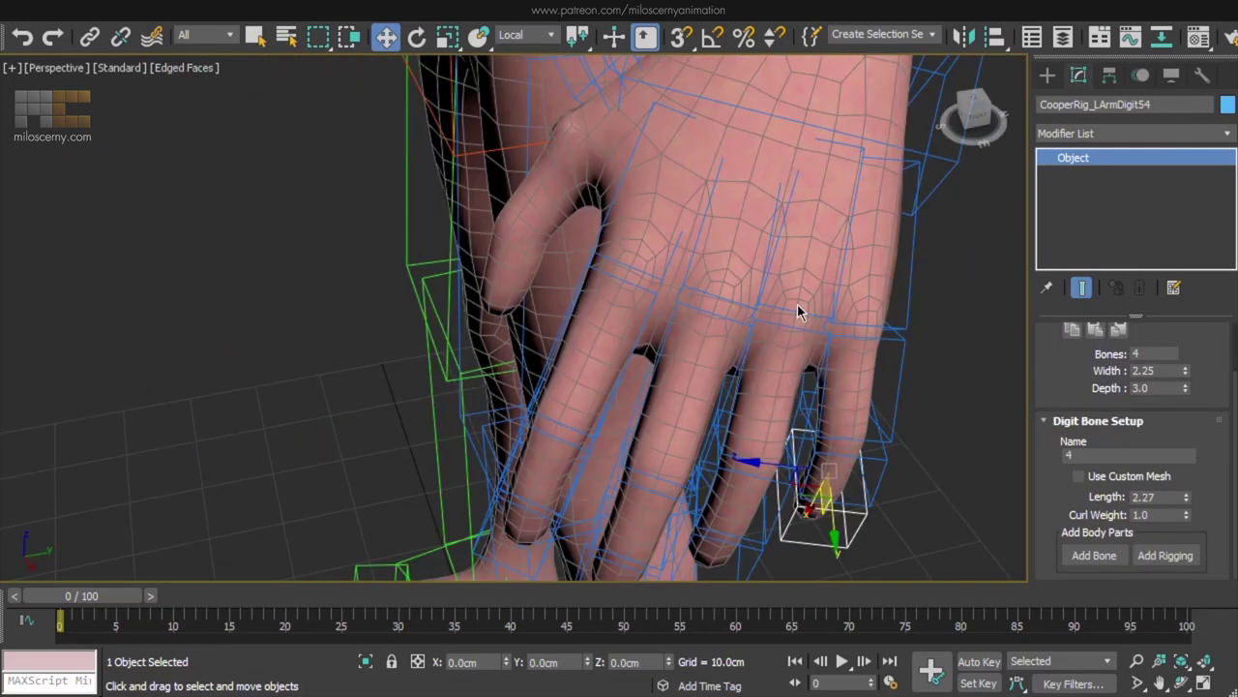
# Set the thumb's number of bones to 3.
pyautogui.keyDown('alt'); pyautogui.moveTo(699, 199); pyautogui.dragTo(712, 229, button='middle'); pyautogui.keyUp('alt')
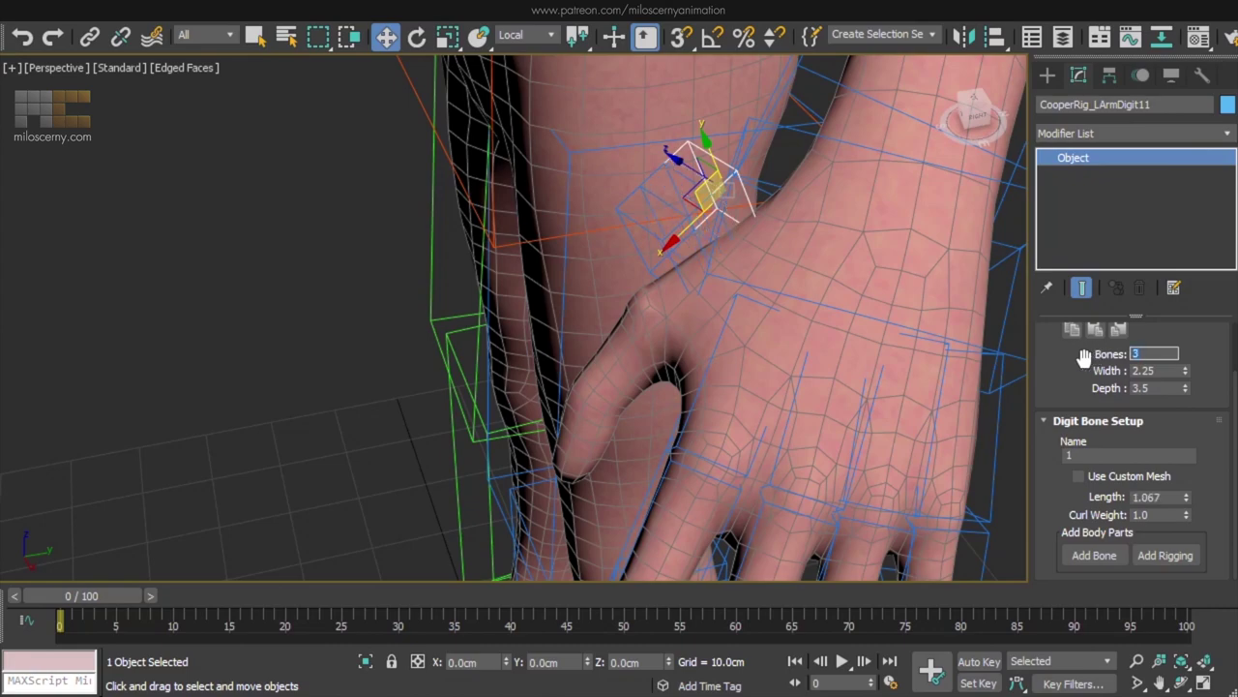
pyautogui.keyDown('alt'); pyautogui.moveTo(683, 208); pyautogui.dragTo(761, 214, button='middle'); pyautogui.keyUp('alt')
pyautogui.moveTo(853, 203); pyautogui.dragTo(738, 210, button='middle')
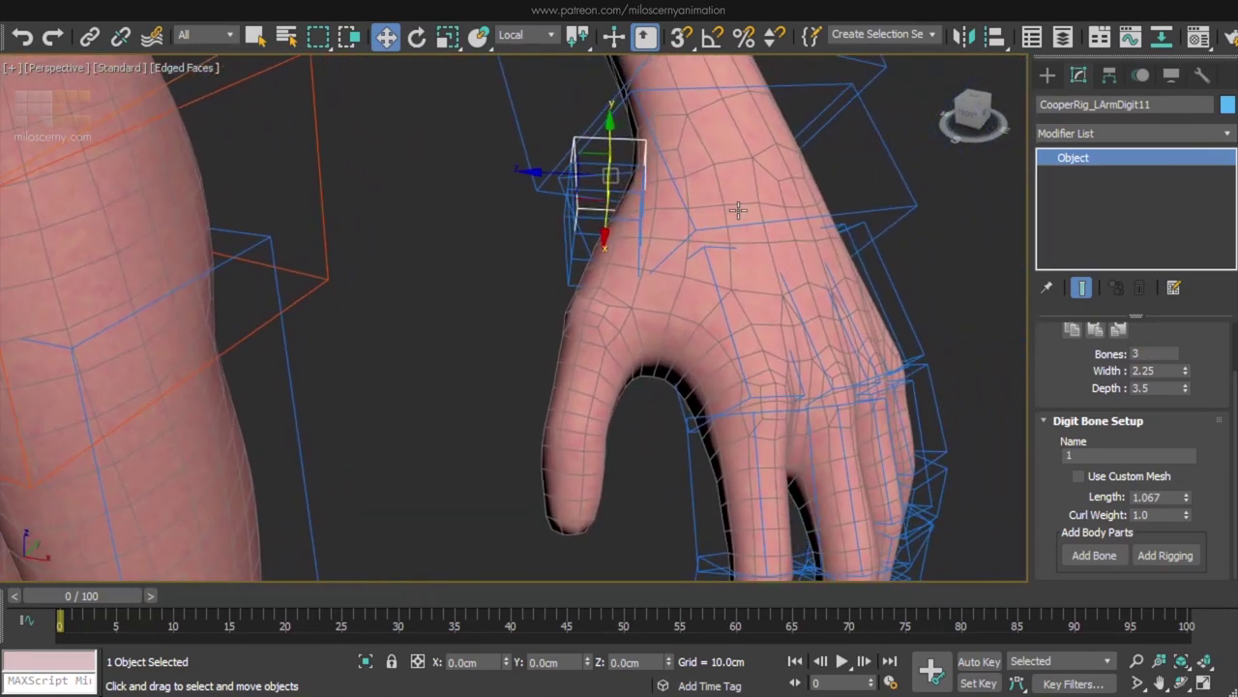
# Select all finger bones of the hand and test curling them together around their local Z axis.
pyautogui.doubleClick(894, 166)
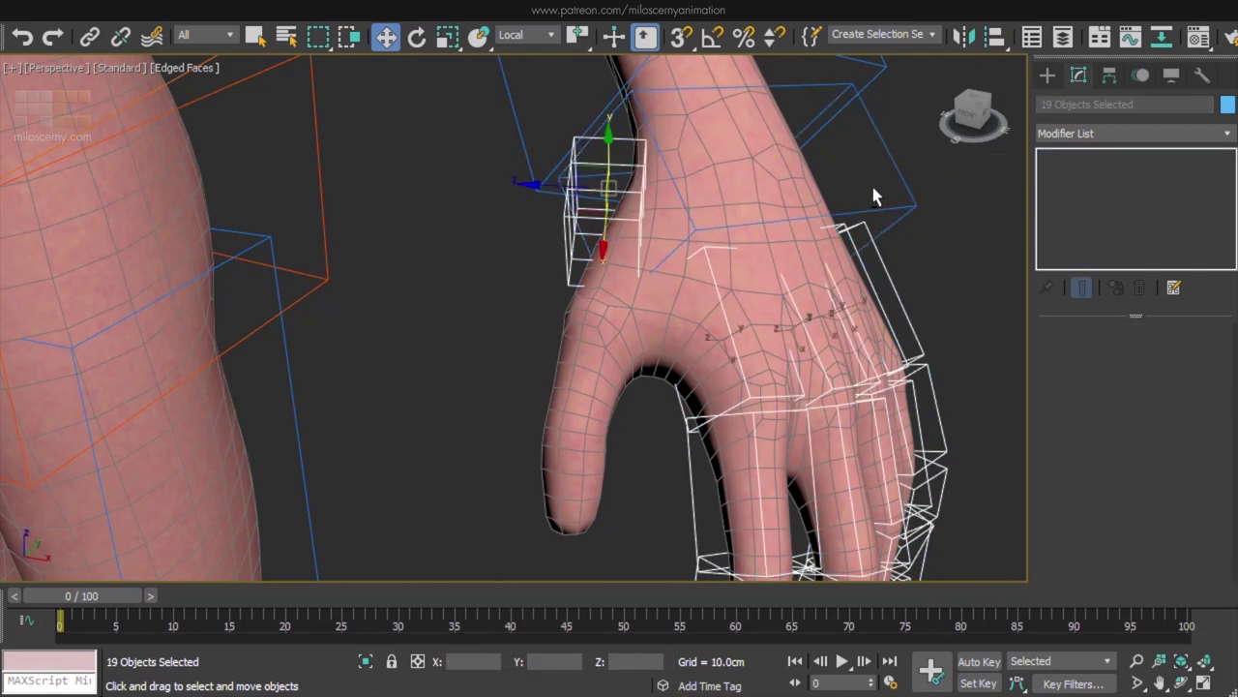
pyautogui.scroll(-3, 848, 237)
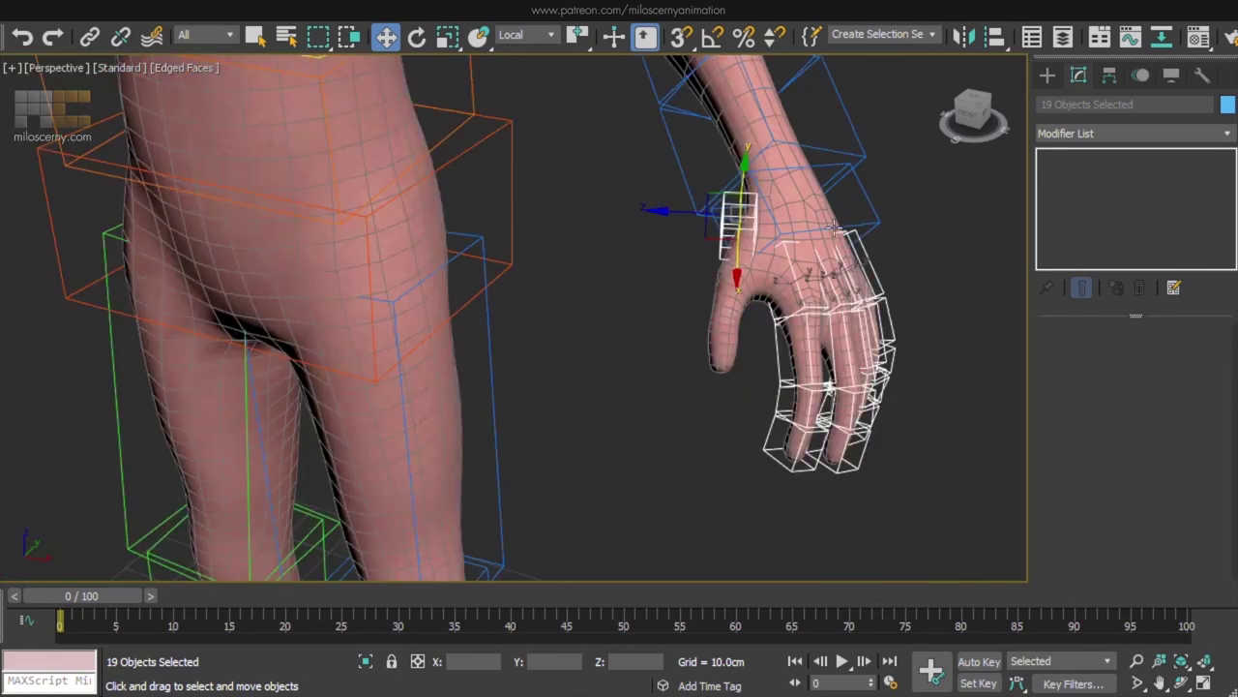
pyautogui.press('e')
pyautogui.keyDown('alt'); pyautogui.moveTo(825, 228); pyautogui.dragTo(810, 284, button='middle'); pyautogui.keyUp('alt')
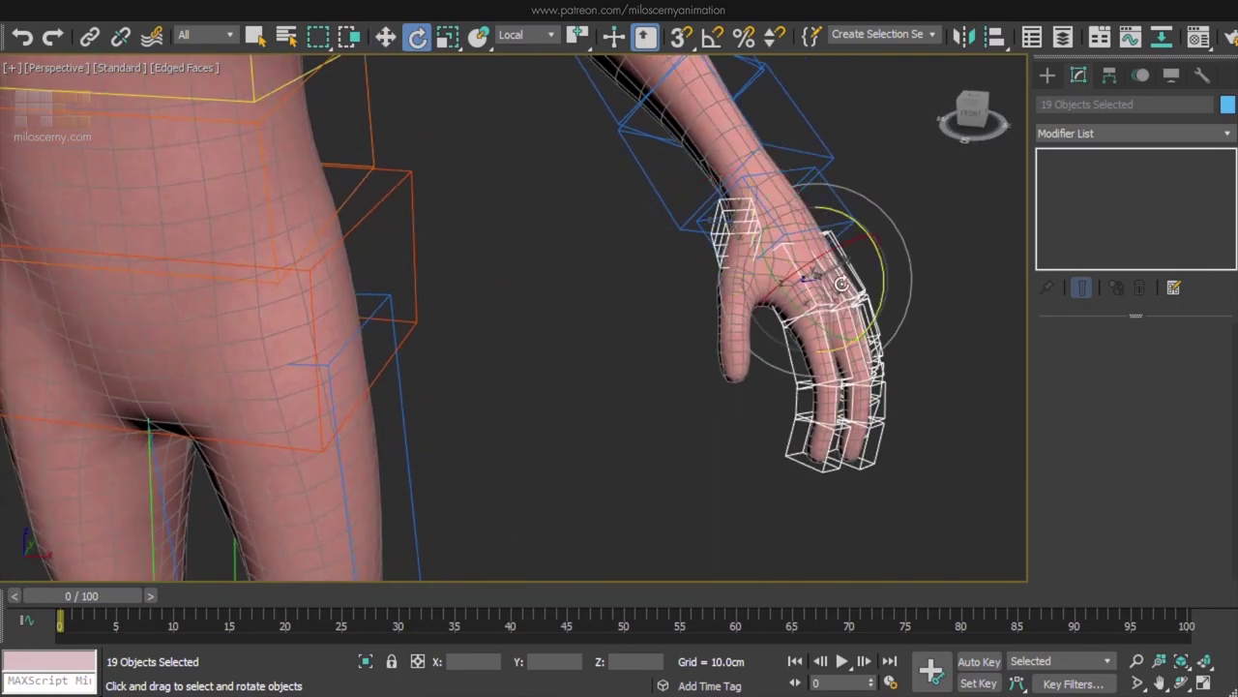
pyautogui.moveTo(879, 268); pyautogui.dragTo(888, 337)
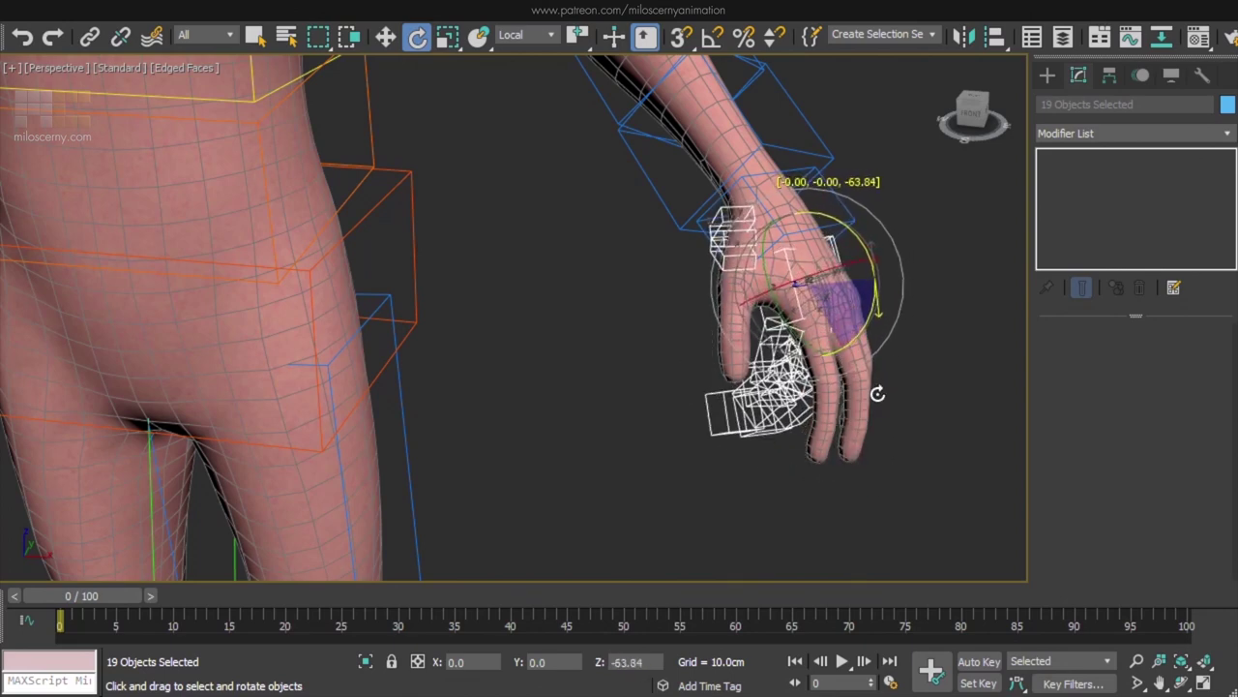
pyautogui.moveTo(878, 394); pyautogui.dragTo(888, 335)
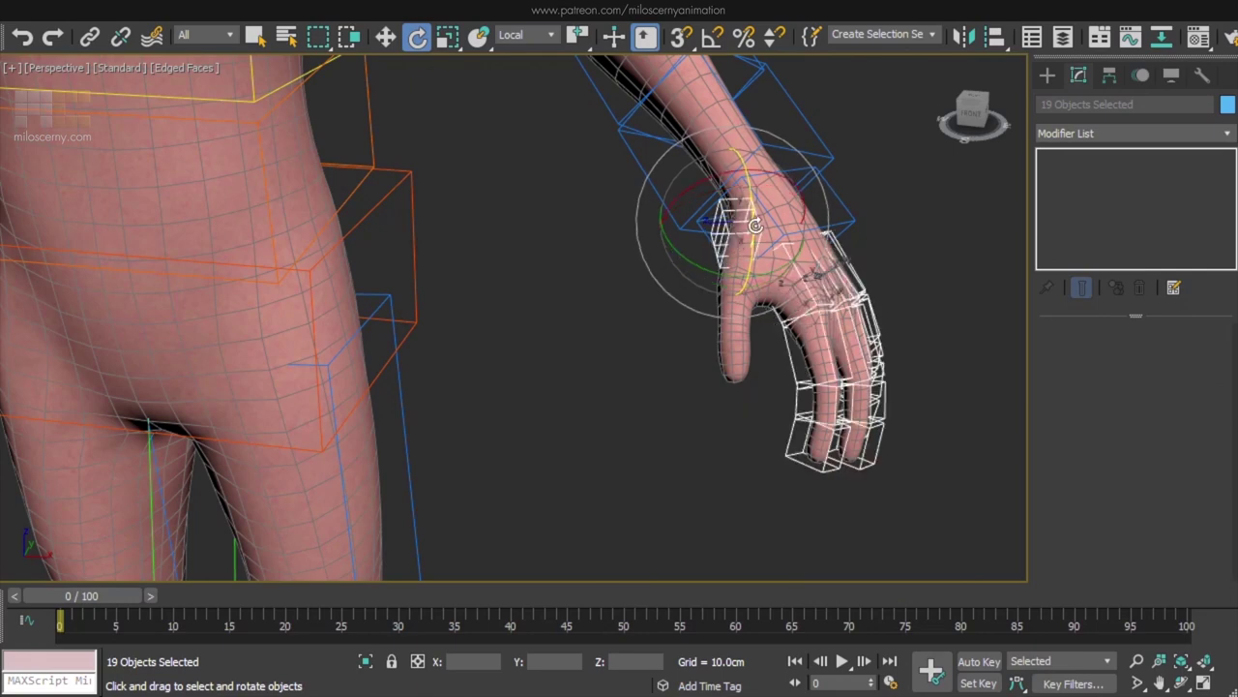
pyautogui.moveTo(755, 337); pyautogui.dragTo(773, 211)
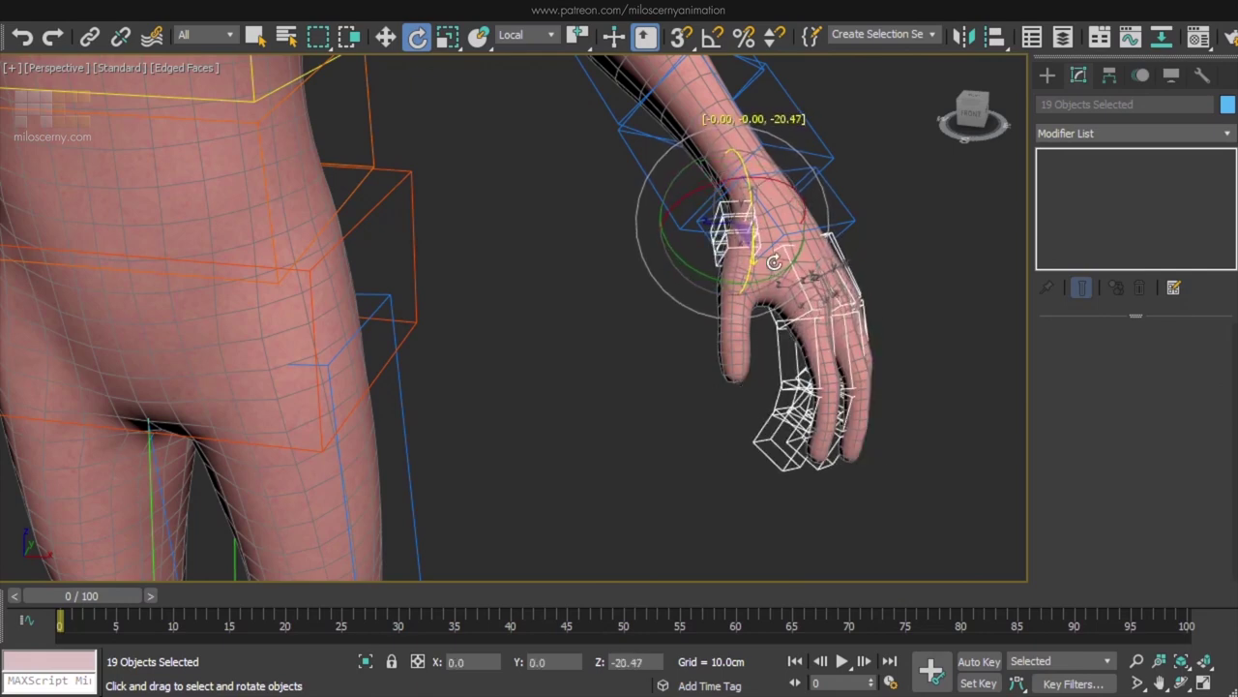
pyautogui.scroll(5, 750, 222)
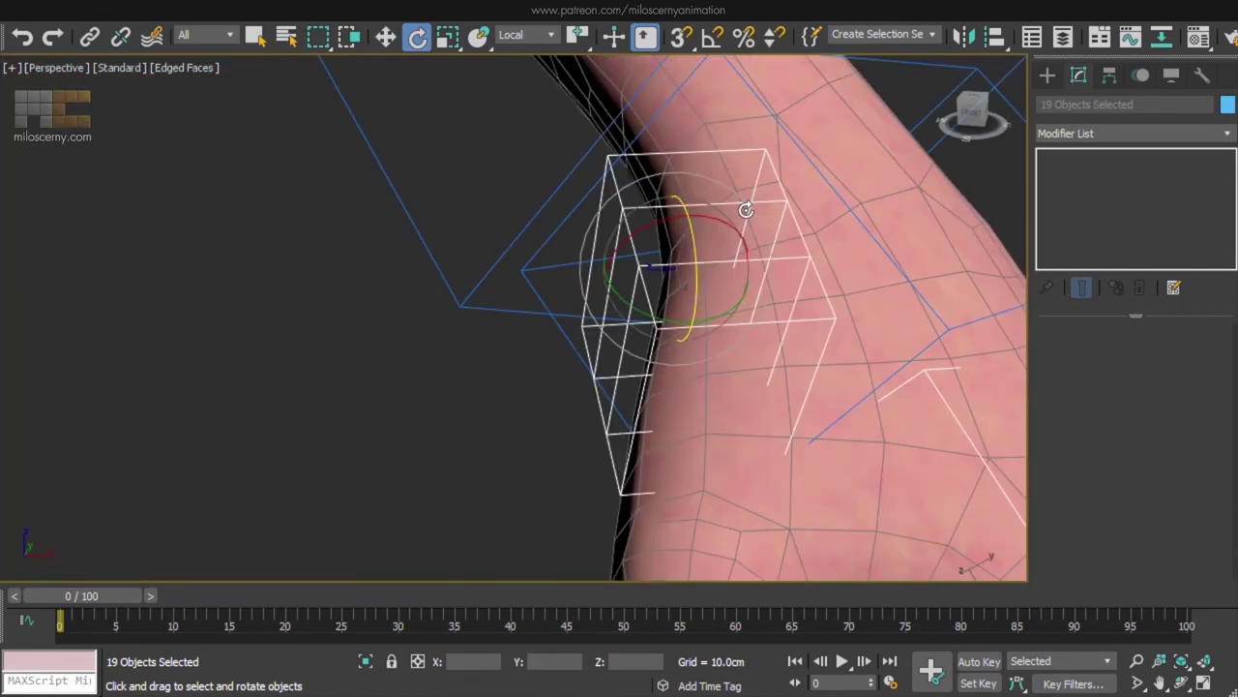
# Rotate the thumb's first bone to point along the mesh's thumb.
pyautogui.click(611, 166)
pyautogui.moveTo(658, 199); pyautogui.dragTo(549, 229)
pyautogui.scroll(-3, 571, 235)
pyautogui.moveTo(762, 354); pyautogui.dragTo(703, 165, button='middle')
pyautogui.scroll(-4, 668, 88)
pyautogui.keyDown('alt'); pyautogui.moveTo(714, 87); pyautogui.dragTo(757, 210, button='middle'); pyautogui.keyUp('alt')
pyautogui.scroll(5, 739, 147)
pyautogui.scroll(-2, 694, 224)
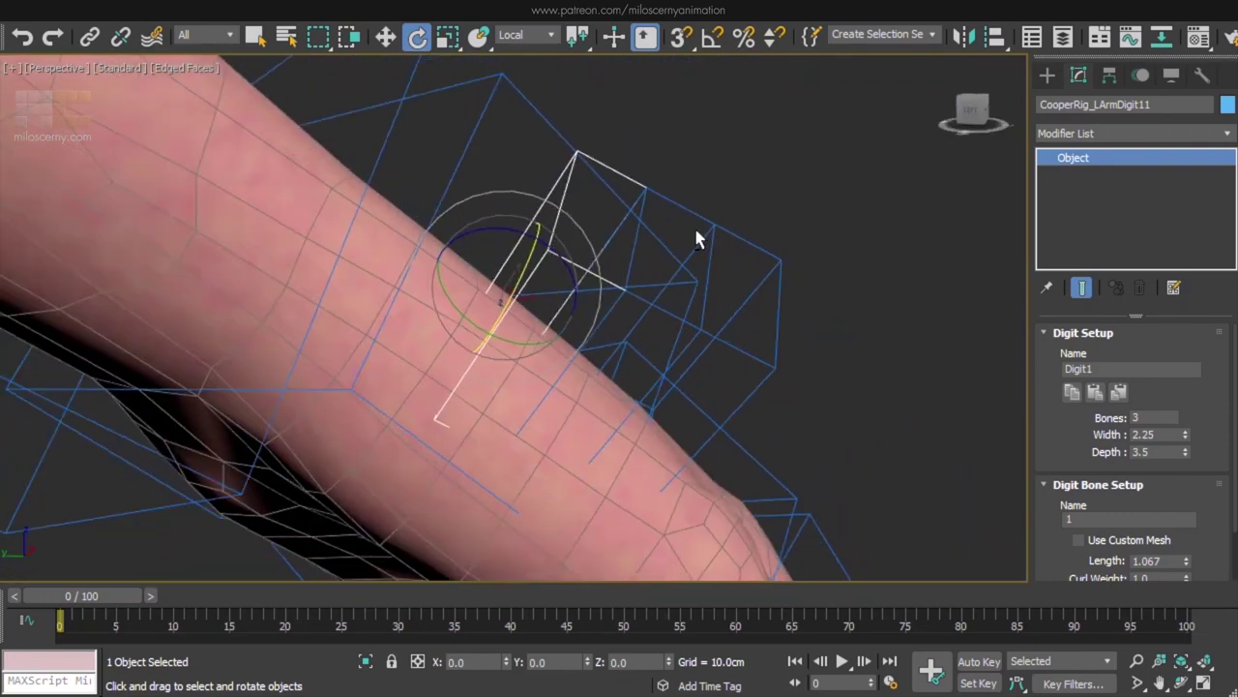
# Select the whole thumb chain and move it to the base of the mesh's thumb.
pyautogui.press('w')
pyautogui.doubleClick(581, 253)
pyautogui.moveTo(594, 286); pyautogui.dragTo(521, 360)
pyautogui.moveTo(552, 343)
pyautogui.keyDown('alt'); pyautogui.mouseDown(button='middle')
pyautogui.moveTo(360, 354)
pyautogui.moveTo(552, 348)
pyautogui.mouseUp(button='middle'); pyautogui.keyUp('alt')
# Lengthen the thumb's first bone to about 3.247.
pyautogui.click(562, 263)
pyautogui.keyDown('alt'); pyautogui.moveTo(563, 264); pyautogui.dragTo(619, 224, button='middle'); pyautogui.keyUp('alt')
pyautogui.moveTo(1204, 549); pyautogui.dragTo(1204, 541)
pyautogui.moveTo(1187, 549); pyautogui.dragTo(1197, 336)
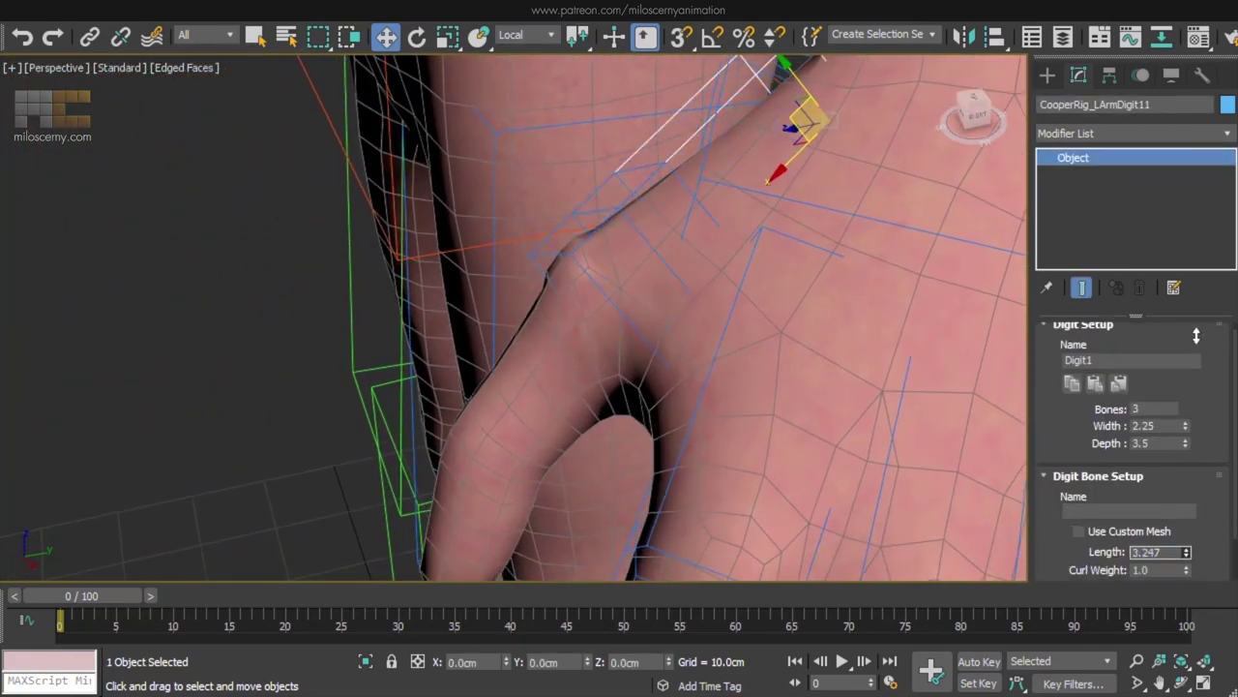
# Set the length of the thumb's second bone to about 2.877.
pyautogui.click(535, 285)
pyautogui.keyDown('alt'); pyautogui.moveTo(535, 285); pyautogui.dragTo(612, 290, button='middle'); pyautogui.keyUp('alt')
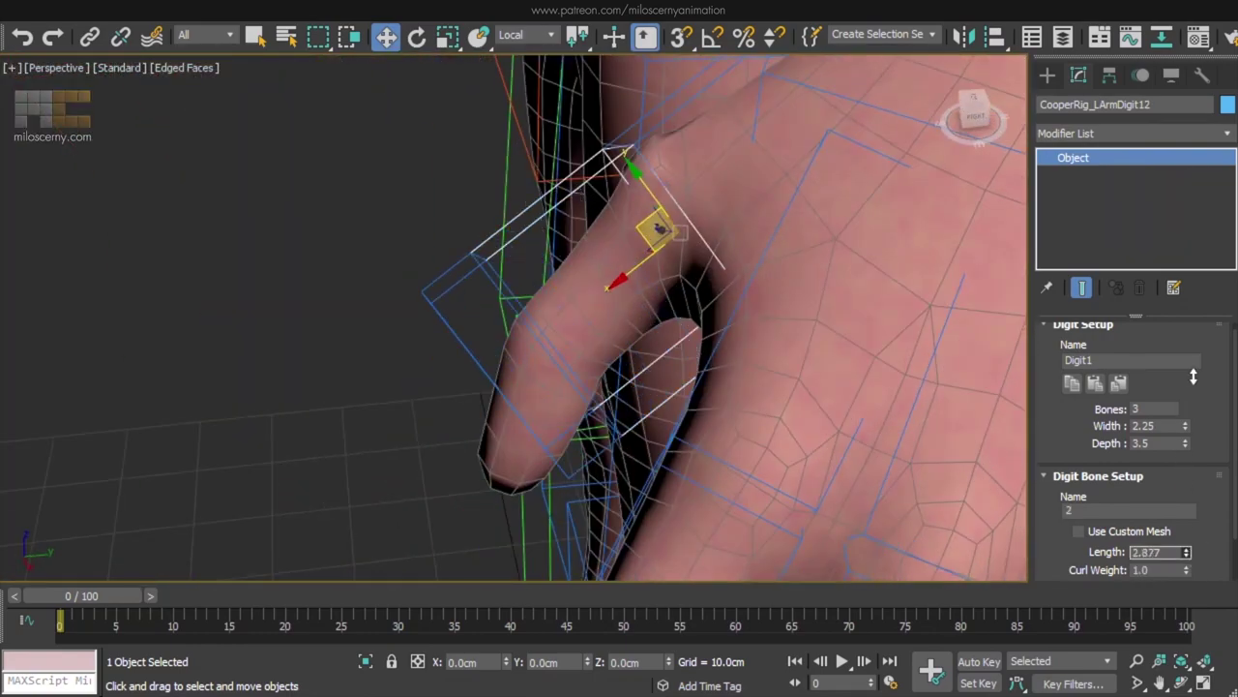
pyautogui.scroll(-4, 844, 346)
pyautogui.keyDown('alt'); pyautogui.moveTo(843, 346); pyautogui.dragTo(630, 318, button='middle'); pyautogui.keyUp('alt')
# Rotate the thumb's first bone so the thumb chain runs along the mesh's thumb from the front and the side.
pyautogui.click(555, 249)
pyautogui.moveTo(555, 249)
pyautogui.mouseDown(button='middle')
pyautogui.moveTo(599, 248)
pyautogui.moveTo(553, 243)
pyautogui.mouseUp(button='middle')
pyautogui.press('e')
pyautogui.moveTo(554, 243); pyautogui.dragTo(512, 232)
pyautogui.keyDown('alt'); pyautogui.moveTo(513, 232); pyautogui.dragTo(514, 197, button='middle'); pyautogui.keyUp('alt')
pyautogui.press('w')
pyautogui.doubleClick(537, 293)
pyautogui.click(536, 243)
pyautogui.press('e')
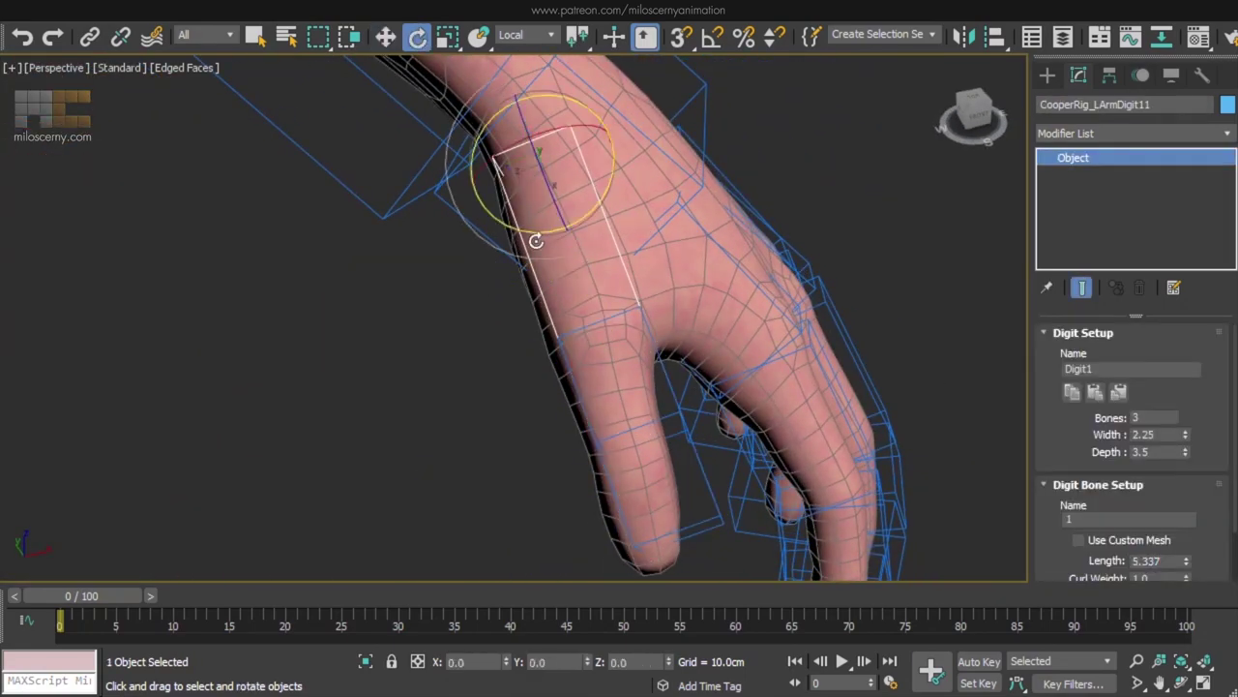
pyautogui.moveTo(531, 234); pyautogui.dragTo(529, 235)
pyautogui.keyDown('alt'); pyautogui.moveTo(530, 234); pyautogui.dragTo(600, 193, button='middle'); pyautogui.keyUp('alt')
pyautogui.moveTo(588, 263); pyautogui.dragTo(607, 270)
pyautogui.keyDown('alt'); pyautogui.moveTo(608, 270); pyautogui.dragTo(561, 313, button='middle'); pyautogui.keyUp('alt')
# Move the thumb's last bone into the tip of the mesh's thumb and fine-tune the thumb's fit.
pyautogui.click(445, 302)
pyautogui.keyDown('alt'); pyautogui.moveTo(445, 302); pyautogui.dragTo(628, 374, button='middle'); pyautogui.keyUp('alt')
pyautogui.click(628, 374)
pyautogui.press('w')
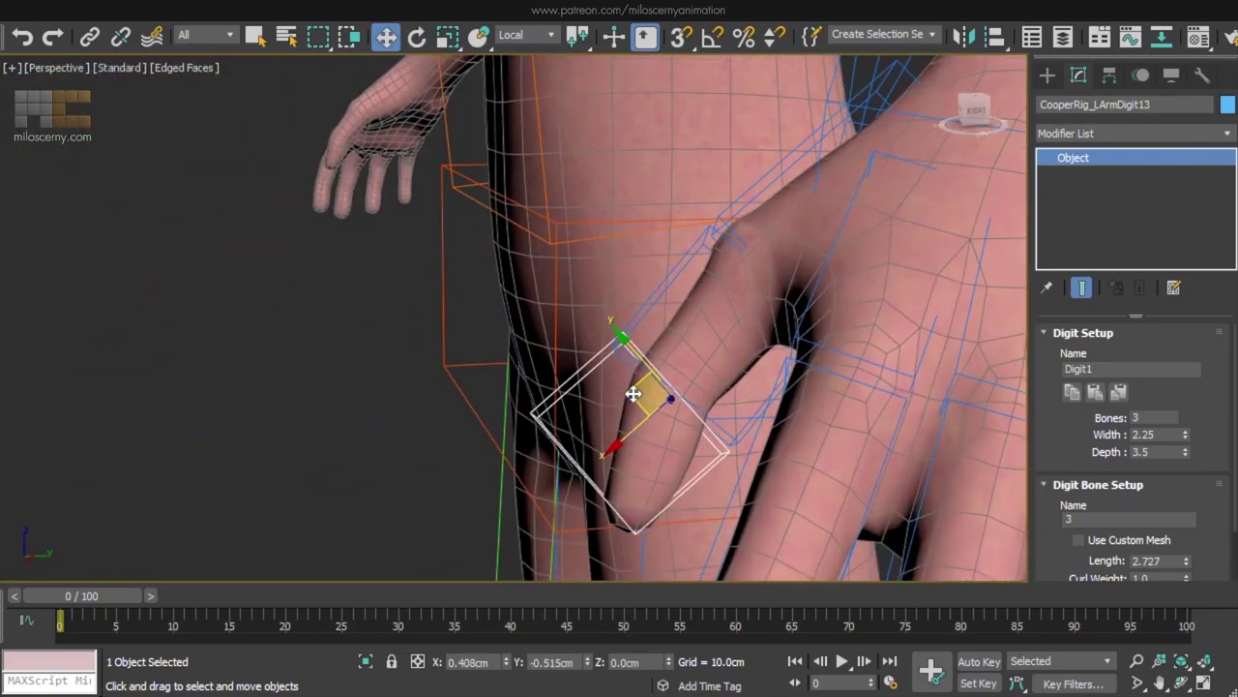
pyautogui.moveTo(708, 465); pyautogui.dragTo(711, 466)
pyautogui.keyDown('alt'); pyautogui.moveTo(711, 465); pyautogui.dragTo(798, 426, button='middle'); pyautogui.keyUp('alt')
pyautogui.click(570, 170)
pyautogui.keyDown('alt'); pyautogui.moveTo(571, 169); pyautogui.dragTo(585, 155, button='middle'); pyautogui.keyUp('alt')
pyautogui.moveTo(585, 155); pyautogui.dragTo(586, 156)
pyautogui.scroll(-8, 746, 298)
pyautogui.scroll(4, 746, 298)
pyautogui.keyDown('alt'); pyautogui.moveTo(746, 299); pyautogui.dragTo(827, 174, button='middle'); pyautogui.keyUp('alt')
pyautogui.doubleClick(830, 155)
pyautogui.keyDown('alt'); pyautogui.moveTo(726, 197); pyautogui.dragTo(591, 208, button='middle'); pyautogui.keyUp('alt')
pyautogui.moveTo(590, 208)
pyautogui.mouseDown()
pyautogui.moveTo(585, 325)
pyautogui.moveTo(608, 262)
pyautogui.moveTo(602, 217)
pyautogui.mouseUp()
pyautogui.rightClick(601, 217)
# Select the left forearm's first bone segment and move it along its local Y axis onto the mesh's forearm, about 4.63 cm.
pyautogui.moveTo(777, 229)
pyautogui.keyDown('alt'); pyautogui.mouseDown(button='middle')
pyautogui.moveTo(711, 218)
pyautogui.moveTo(724, 265)
pyautogui.moveTo(756, 236)
pyautogui.mouseUp(button='middle'); pyautogui.keyUp('alt')
pyautogui.click(751, 211)
pyautogui.scroll(-4, 753, 210)
pyautogui.scroll(-3, 753, 209)
pyautogui.click(770, 271)
pyautogui.keyDown('alt'); pyautogui.moveTo(828, 288); pyautogui.dragTo(736, 318, button='middle'); pyautogui.keyUp('alt')
pyautogui.scroll(5, 737, 317)
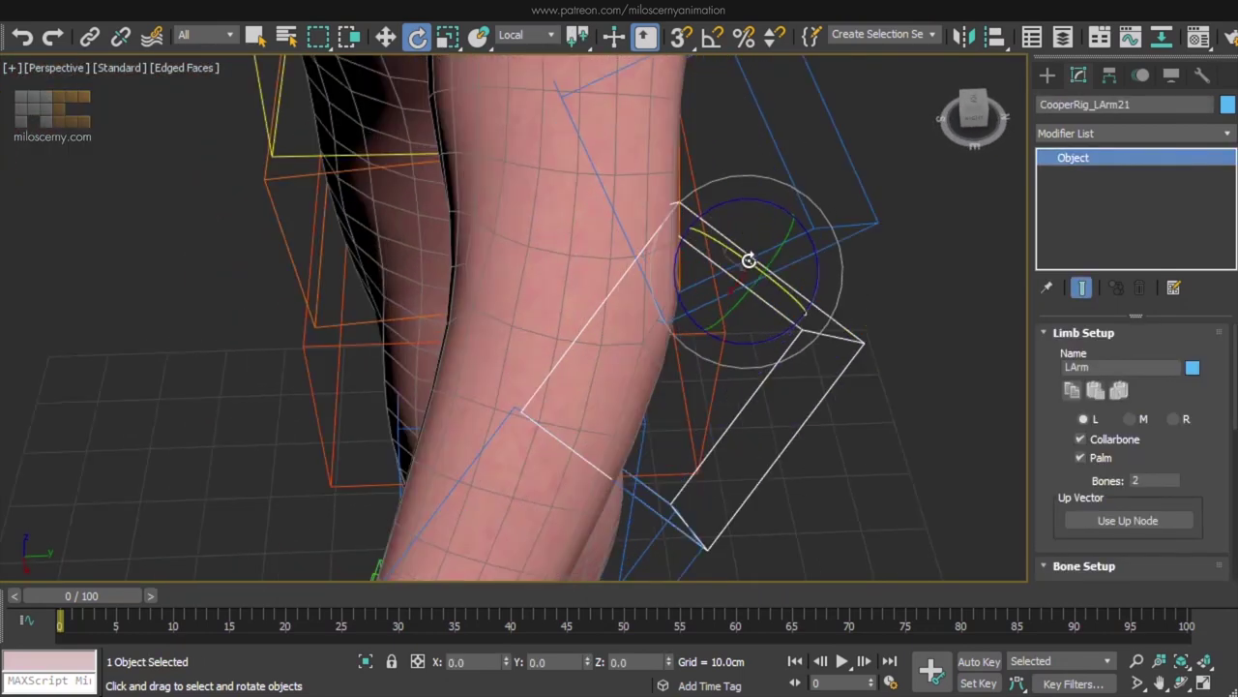
pyautogui.press('w')
pyautogui.moveTo(783, 296); pyautogui.dragTo(535, 307)
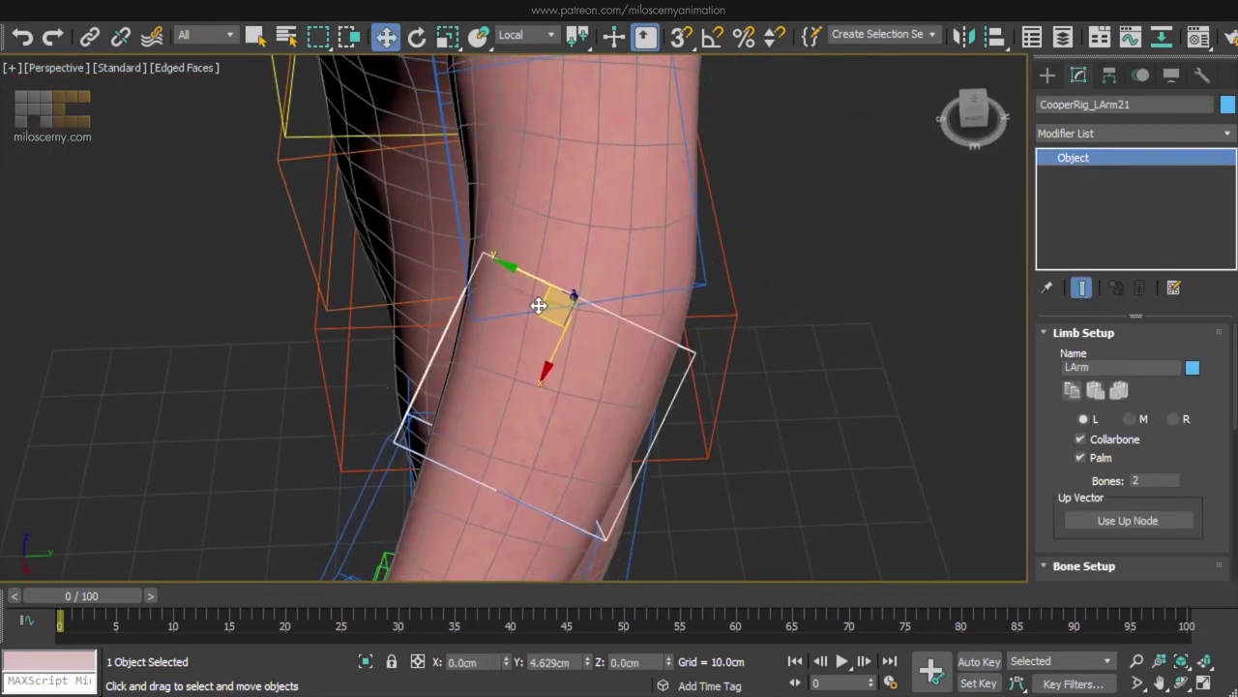
# Slide the first forearm segment along its local X axis to align its start with the mesh's elbow.
pyautogui.keyDown('alt'); pyautogui.moveTo(721, 232); pyautogui.dragTo(581, 230, button='middle'); pyautogui.keyUp('alt')
pyautogui.moveTo(609, 359); pyautogui.dragTo(575, 359)
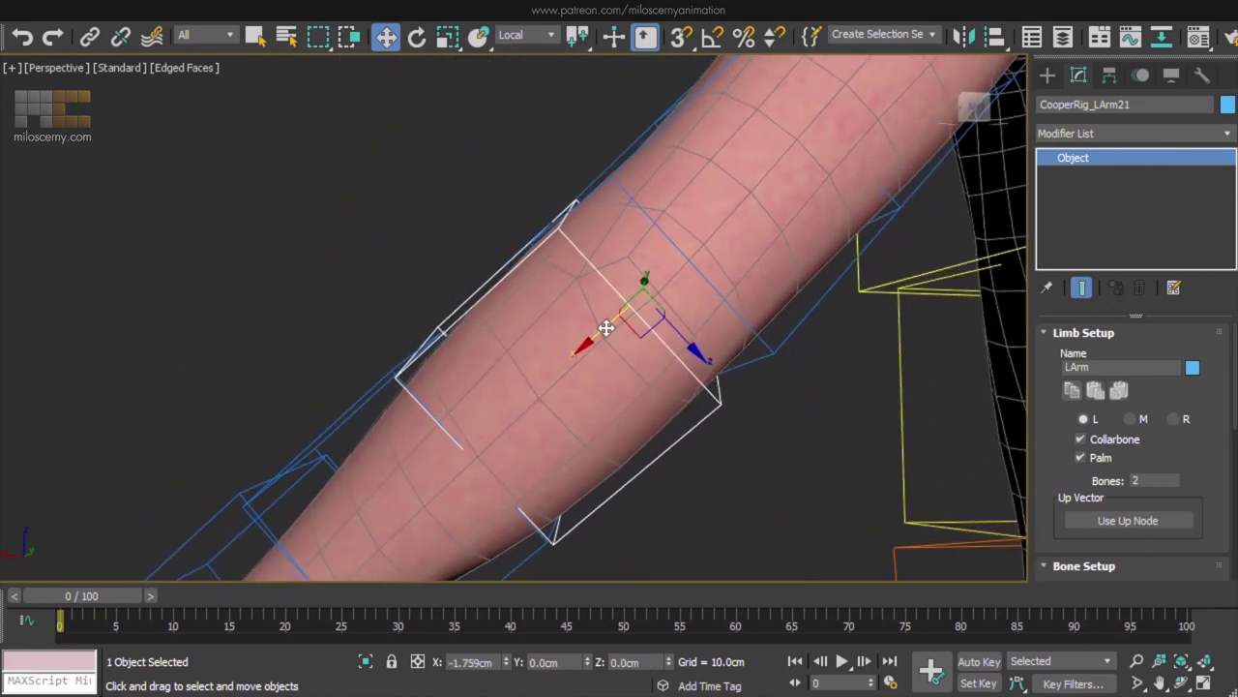
pyautogui.keyDown('alt'); pyautogui.moveTo(691, 346); pyautogui.dragTo(635, 325, button='middle'); pyautogui.keyUp('alt')
pyautogui.keyDown('alt'); pyautogui.moveTo(601, 333); pyautogui.dragTo(772, 392, button='middle'); pyautogui.keyUp('alt')
pyautogui.moveTo(579, 280); pyautogui.dragTo(560, 292)
pyautogui.moveTo(725, 280)
pyautogui.keyDown('alt'); pyautogui.mouseDown(button='middle')
pyautogui.moveTo(559, 192)
pyautogui.moveTo(713, 298)
pyautogui.moveTo(849, 288)
pyautogui.moveTo(713, 296)
pyautogui.mouseUp(button='middle'); pyautogui.keyUp('alt')
# Fine-tune the first forearm segment's position so the elbow sits centred inside the mesh.
pyautogui.scroll(-5, 712, 296)
pyautogui.scroll(3, 684, 298)
pyautogui.scroll(1, 684, 298)
pyautogui.moveTo(644, 291); pyautogui.dragTo(652, 299)
pyautogui.scroll(3, 737, 196)
pyautogui.keyDown('alt'); pyautogui.moveTo(652, 299); pyautogui.dragTo(716, 254, button='middle'); pyautogui.keyUp('alt')
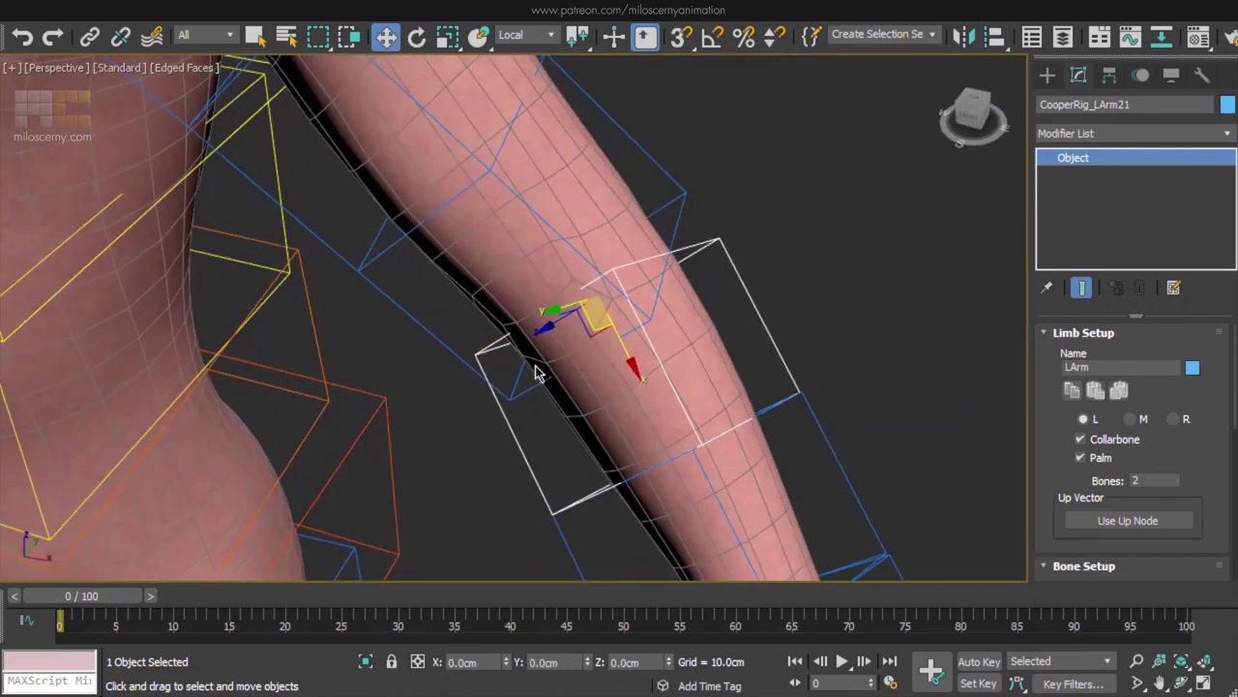
pyautogui.keyDown('alt'); pyautogui.moveTo(711, 317); pyautogui.dragTo(625, 311, button='middle'); pyautogui.keyUp('alt')
pyautogui.moveTo(625, 310); pyautogui.dragTo(618, 312)
pyautogui.scroll(-6, 682, 281)
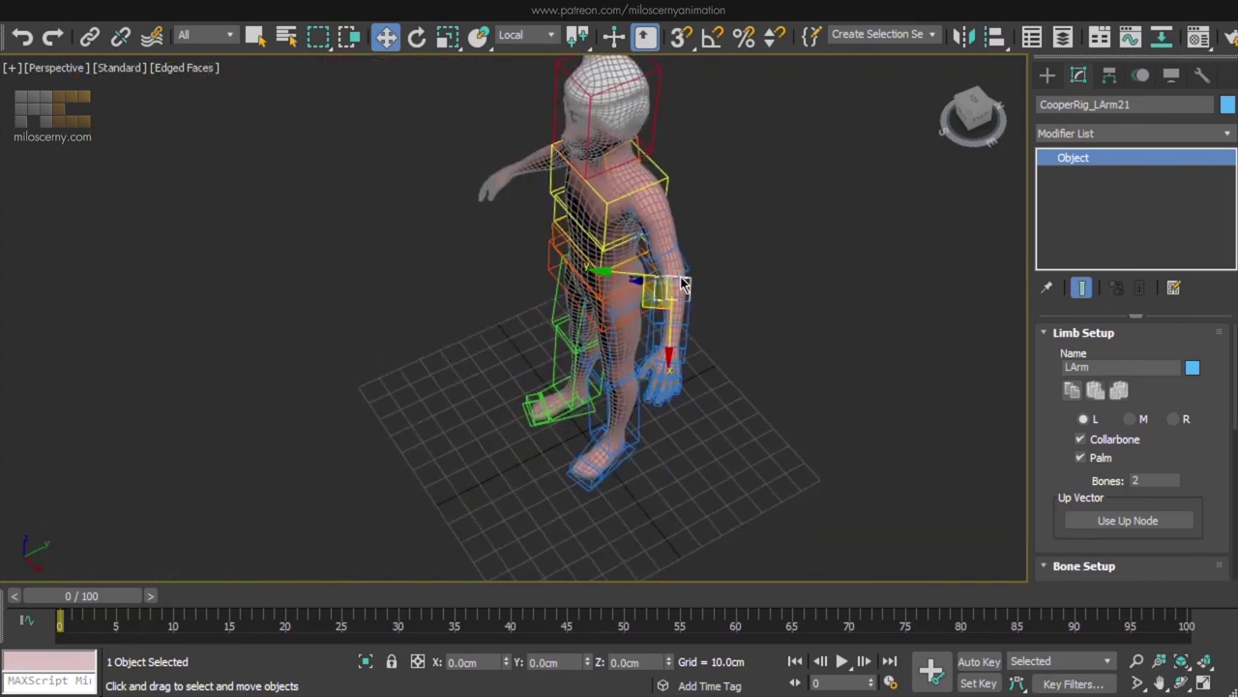
# Select the left upper arm's first bone segment and move it to fit the mesh's shoulder joint.
pyautogui.keyDown('alt'); pyautogui.moveTo(687, 280); pyautogui.dragTo(774, 209, button='middle'); pyautogui.keyUp('alt')
pyautogui.scroll(4, 657, 242)
pyautogui.click(592, 190)
pyautogui.scroll(5, 592, 189)
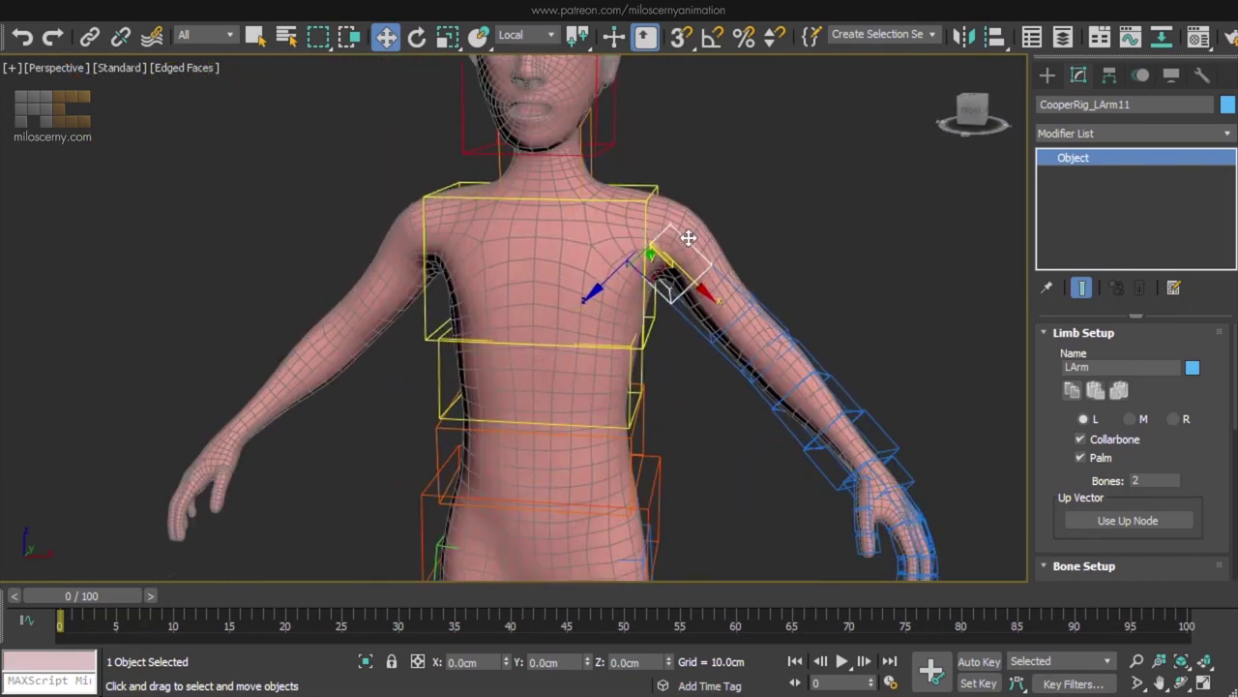
pyautogui.keyDown('alt'); pyautogui.moveTo(716, 243); pyautogui.dragTo(664, 243, button='middle'); pyautogui.keyUp('alt')
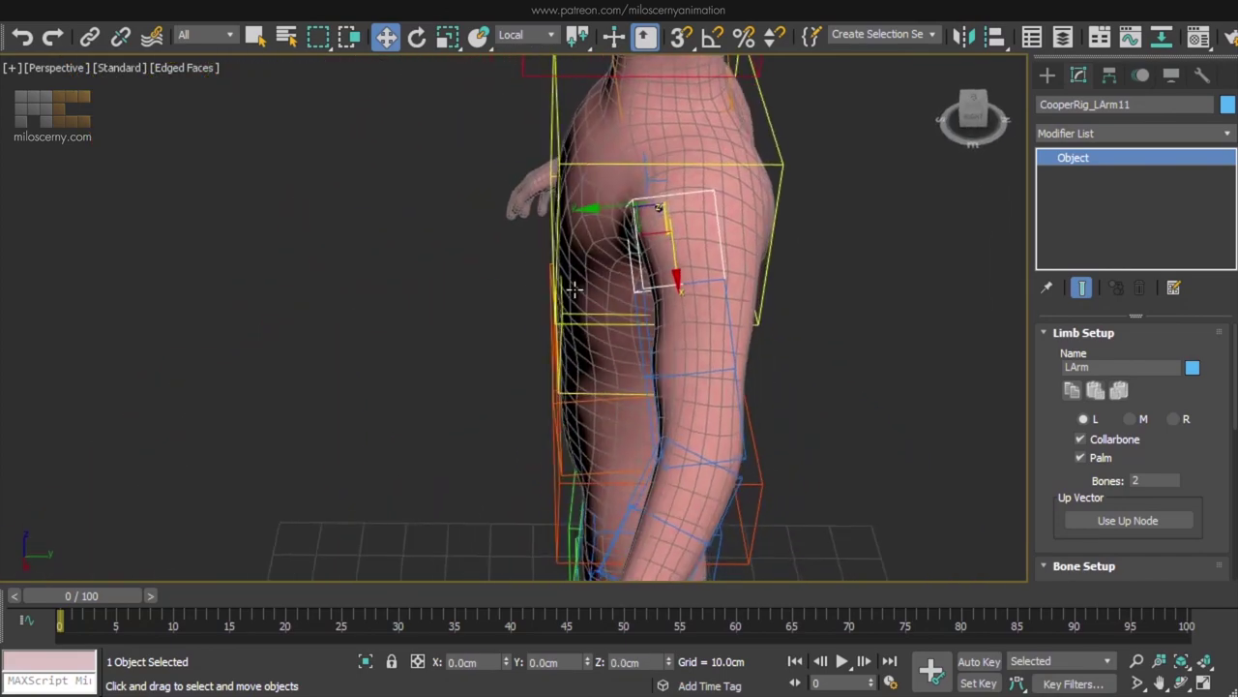
pyautogui.moveTo(664, 243); pyautogui.dragTo(669, 227)
pyautogui.keyDown('alt'); pyautogui.moveTo(619, 249); pyautogui.dragTo(800, 187, button='middle'); pyautogui.keyUp('alt')
pyautogui.scroll(4, 665, 228)
pyautogui.moveTo(657, 238); pyautogui.dragTo(659, 245)
# Select the left collarbone bone inside the chest and move it up and outward toward the mesh's shoulder.
pyautogui.press('F3')
pyautogui.click(584, 175)
pyautogui.moveTo(585, 174); pyautogui.dragTo(624, 206, button='middle')
pyautogui.press('F3')
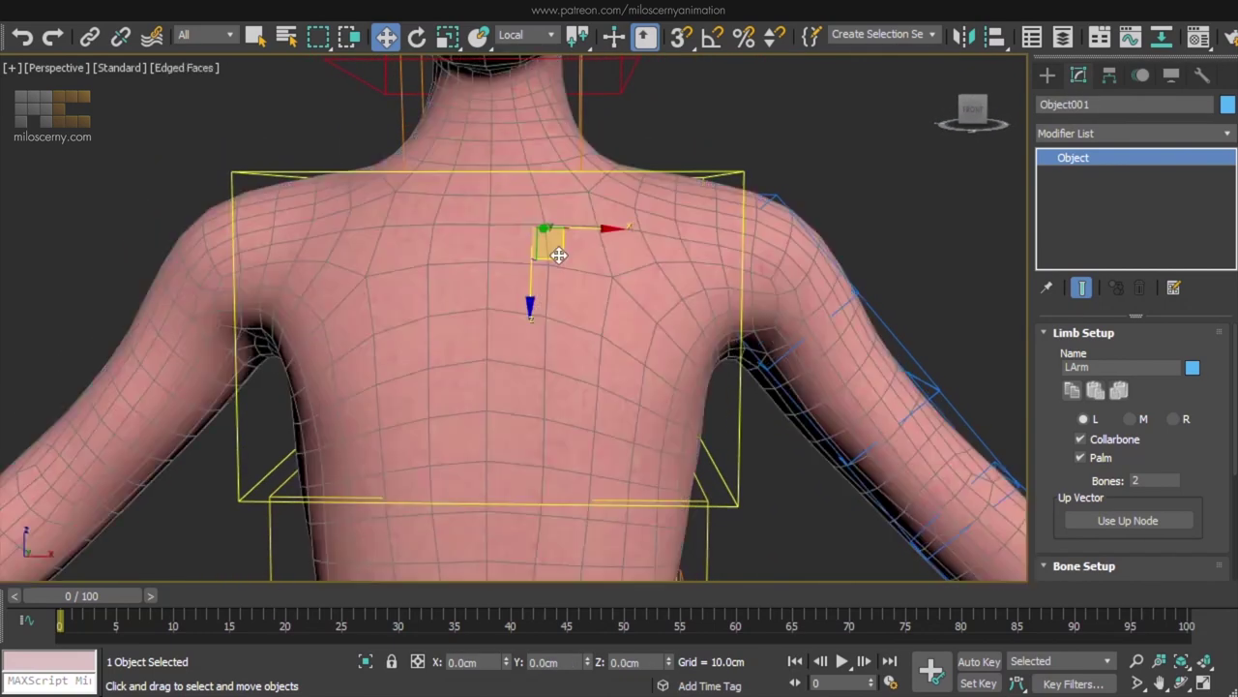
pyautogui.moveTo(555, 251); pyautogui.dragTo(581, 232)
pyautogui.press('F3')
pyautogui.moveTo(581, 232)
pyautogui.keyDown('alt'); pyautogui.mouseDown(button='middle')
pyautogui.moveTo(706, 271)
pyautogui.moveTo(577, 358)
pyautogui.moveTo(586, 368)
pyautogui.moveTo(653, 301)
pyautogui.moveTo(735, 268)
pyautogui.moveTo(766, 235)
pyautogui.moveTo(613, 304)
pyautogui.mouseUp(button='middle'); pyautogui.keyUp('alt')
pyautogui.press('F3')
pyautogui.press('F3')
pyautogui.scroll(-5, 1166, 450)
# Set two of the left collarbone's size values to 10 each.
pyautogui.doubleClick(1144, 476)
pyautogui.write('10')
pyautogui.press('Tab')
pyautogui.write('10')
pyautogui.press('Return')
# Select the bone at the left shoulder and set two of its size values to 10 each.
pyautogui.moveTo(855, 375)
pyautogui.keyDown('alt'); pyautogui.mouseDown(button='middle')
pyautogui.moveTo(824, 287)
pyautogui.moveTo(770, 231)
pyautogui.moveTo(753, 186)
pyautogui.mouseUp(button='middle'); pyautogui.keyUp('alt')
pyautogui.press('F3')
pyautogui.click(752, 184)
pyautogui.moveTo(880, 303); pyautogui.dragTo(762, 216, button='middle')
pyautogui.scroll(-3, 763, 217)
pyautogui.moveTo(1155, 547); pyautogui.dragTo(1130, 548)
pyautogui.write('10')
pyautogui.press('Tab')
pyautogui.write('10')
pyautogui.press('Return')
# Add a mirrored right arm to the rig from the chest hub.
pyautogui.moveTo(892, 360); pyautogui.dragTo(854, 302, button='middle')
pyautogui.moveTo(973, 411); pyautogui.dragTo(900, 343, button='middle')
pyautogui.keyDown('alt'); pyautogui.moveTo(905, 343); pyautogui.dragTo(840, 346, button='middle'); pyautogui.keyUp('alt')
pyautogui.moveTo(723, 279); pyautogui.dragTo(885, 434, button='middle')
pyautogui.scroll(-4, 838, 372)
pyautogui.click(842, 309)
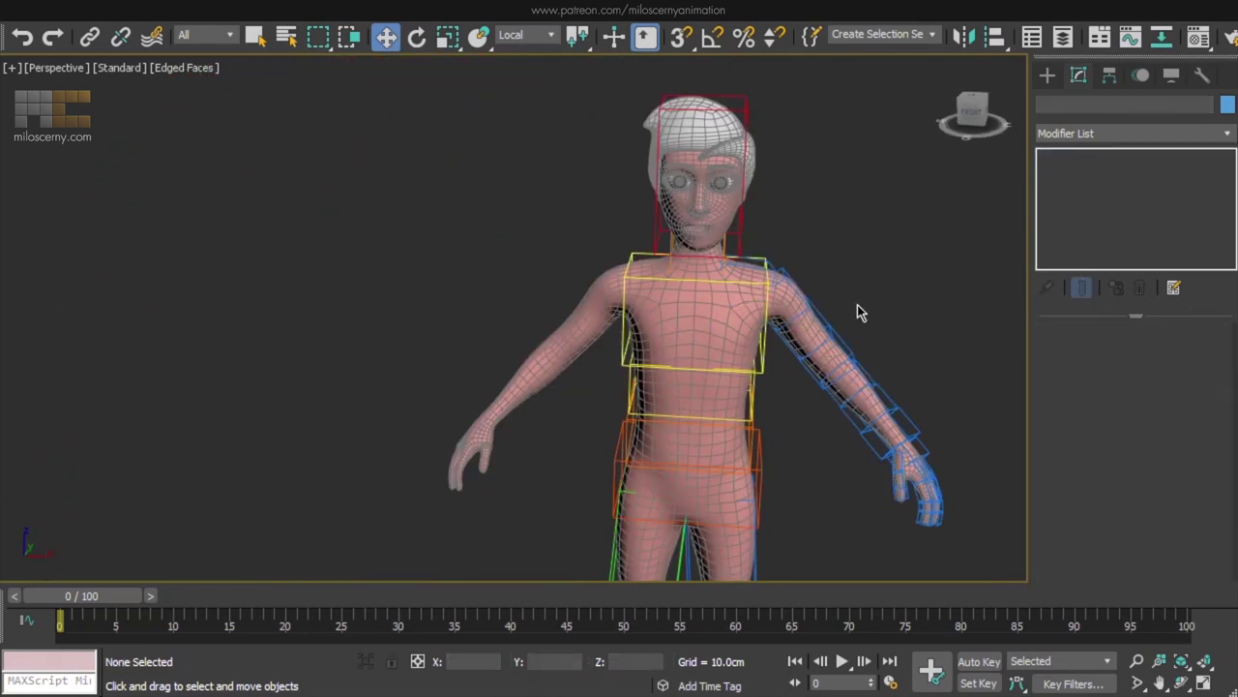
pyautogui.click(700, 280)
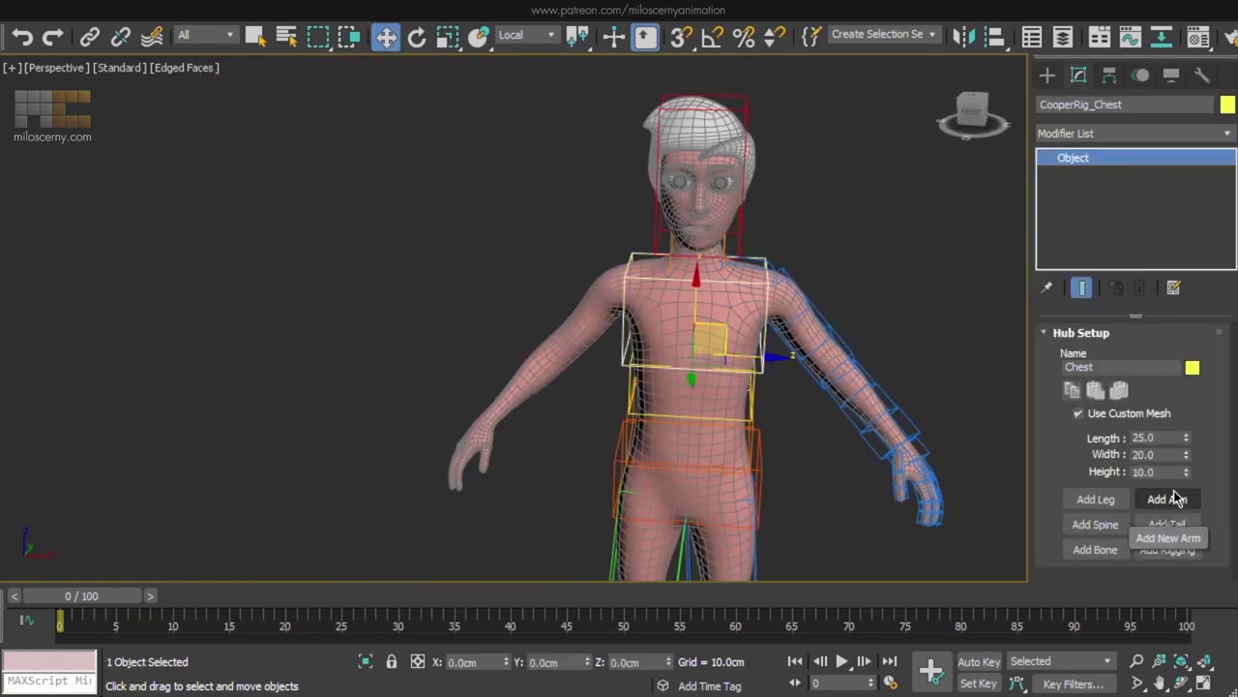
pyautogui.click(1178, 498)
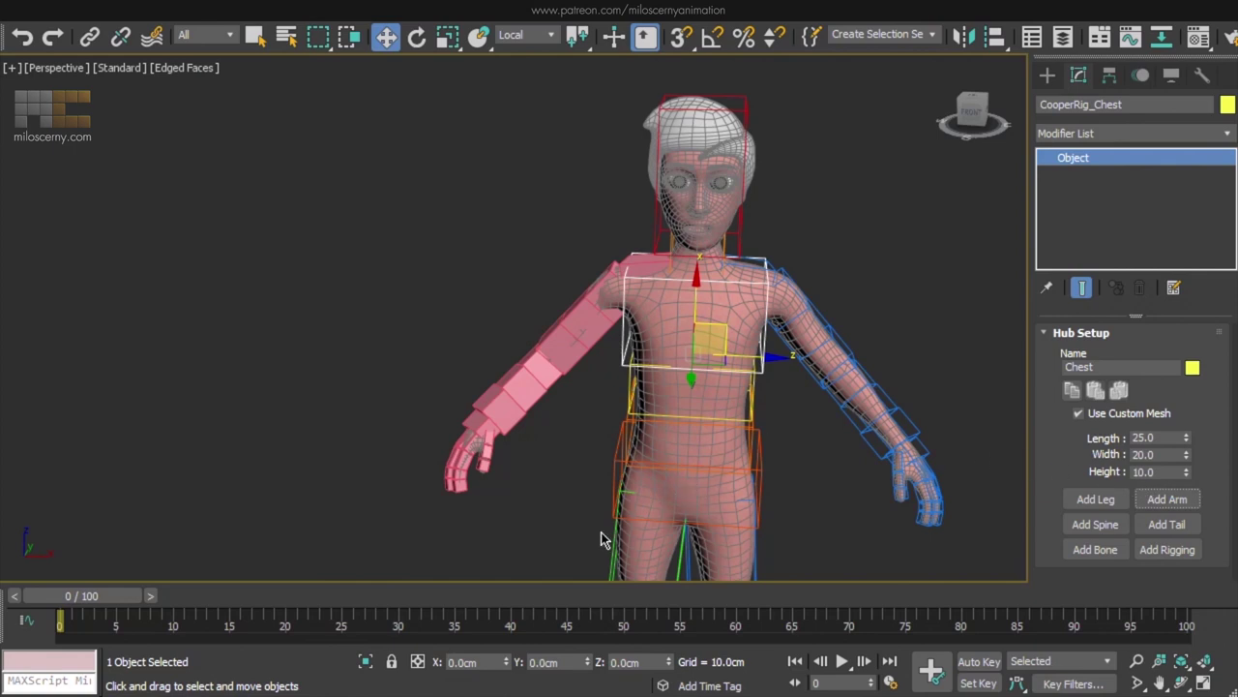
# Copy the right leg's green colour to the right arm and display the whole right arm chain as boxes.
pyautogui.click(627, 503)
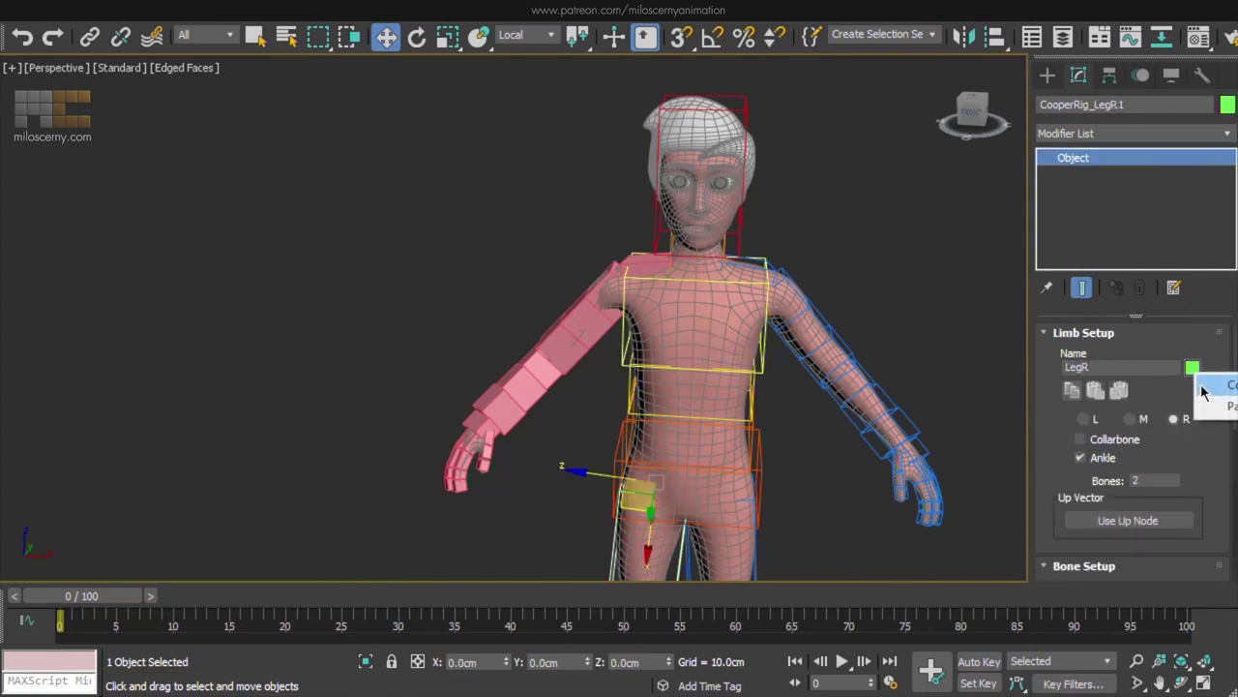
pyautogui.click(585, 318)
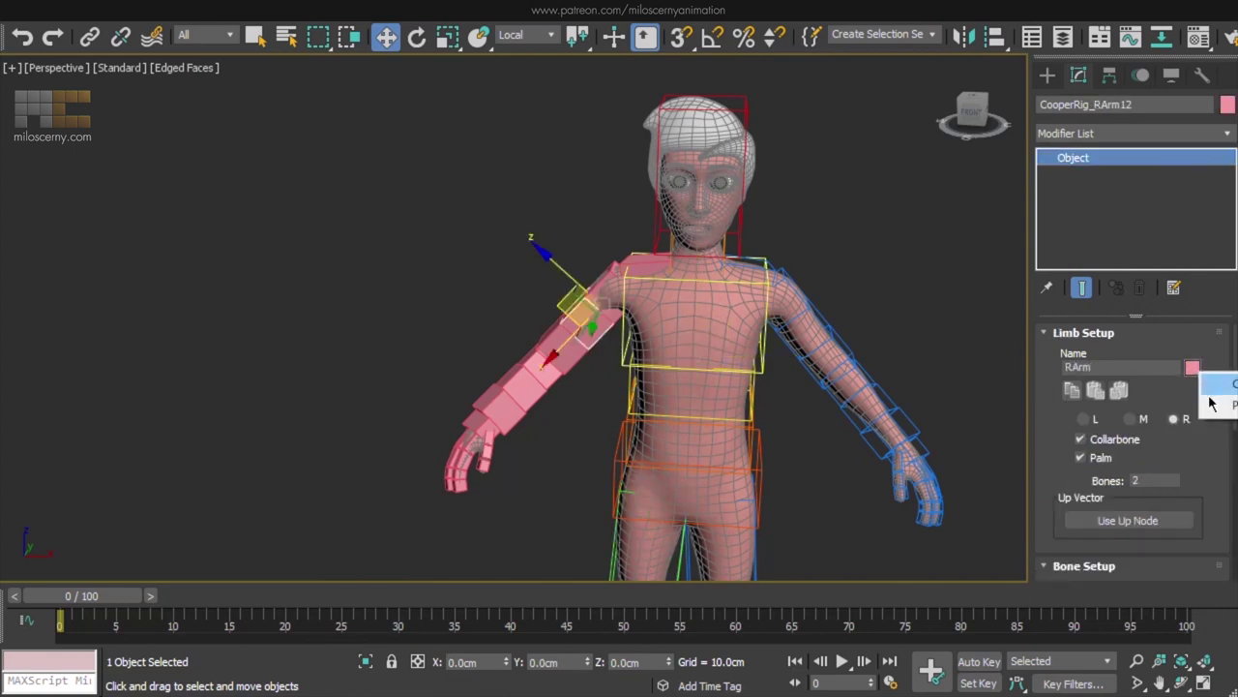
pyautogui.click(1170, 77)
pyautogui.doubleClick(656, 274)
pyautogui.click(1069, 448)
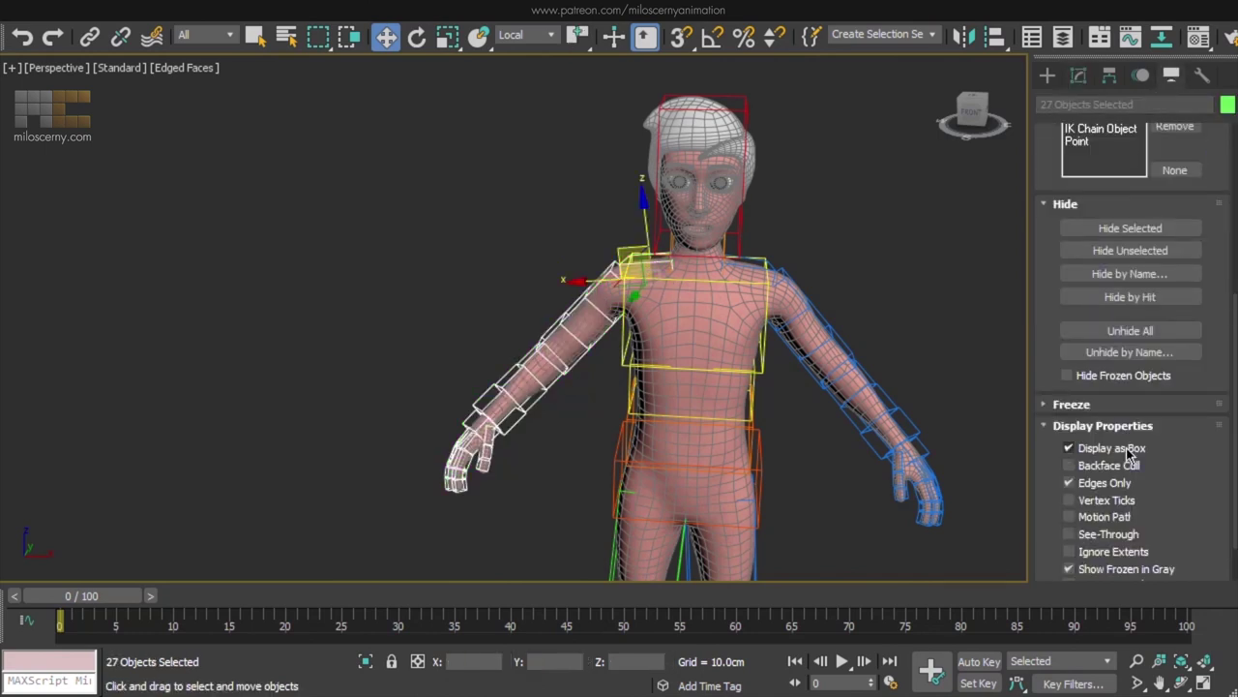
pyautogui.click(1079, 77)
pyautogui.click(964, 196)
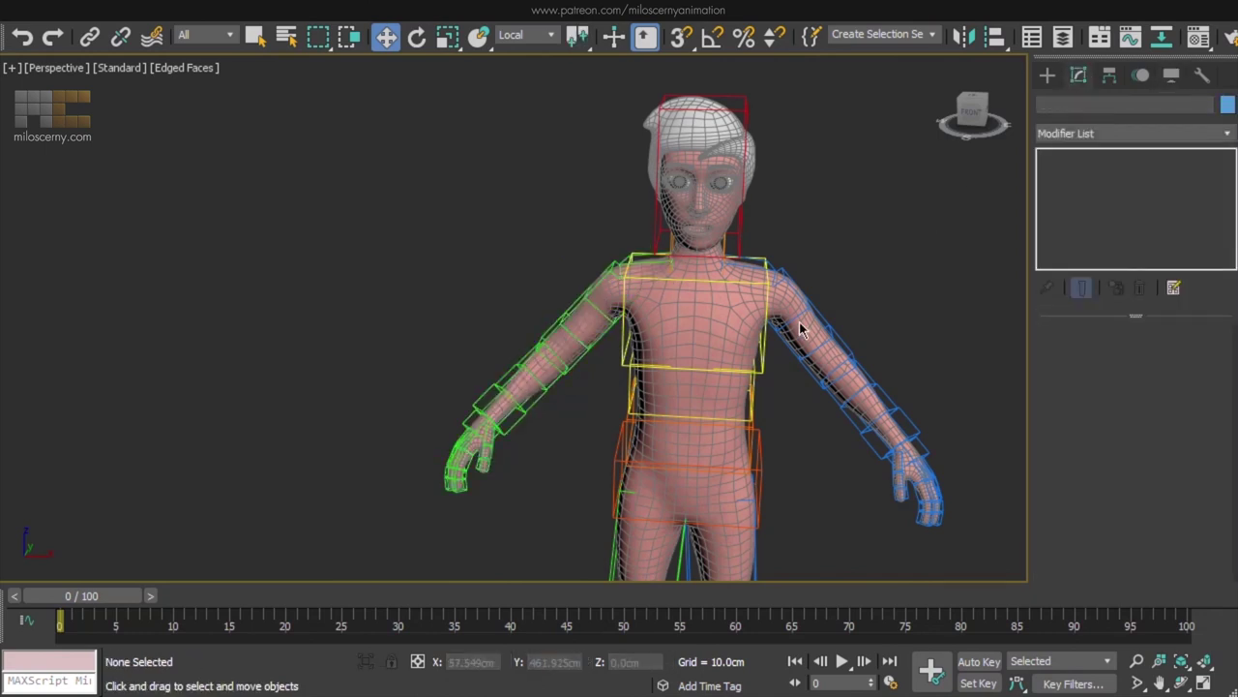
# Rename the left arm limb ArmL and the right arm limb ArmR.
pyautogui.click(823, 327)
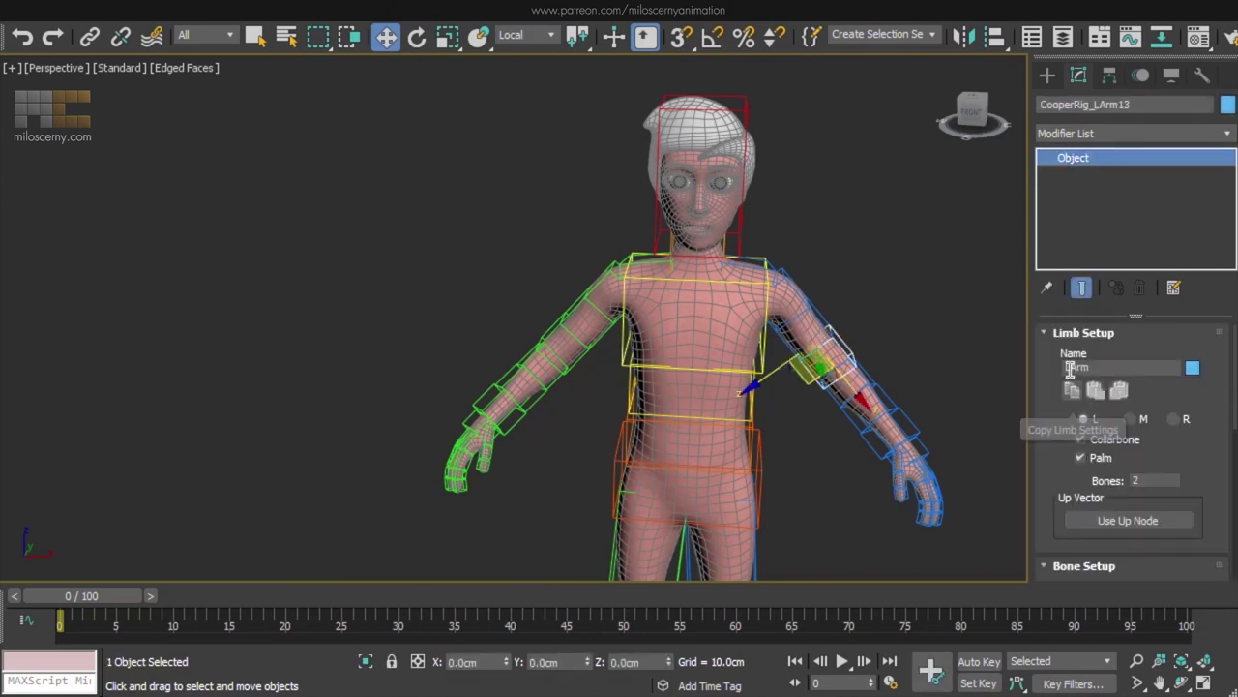
pyautogui.click(509, 345)
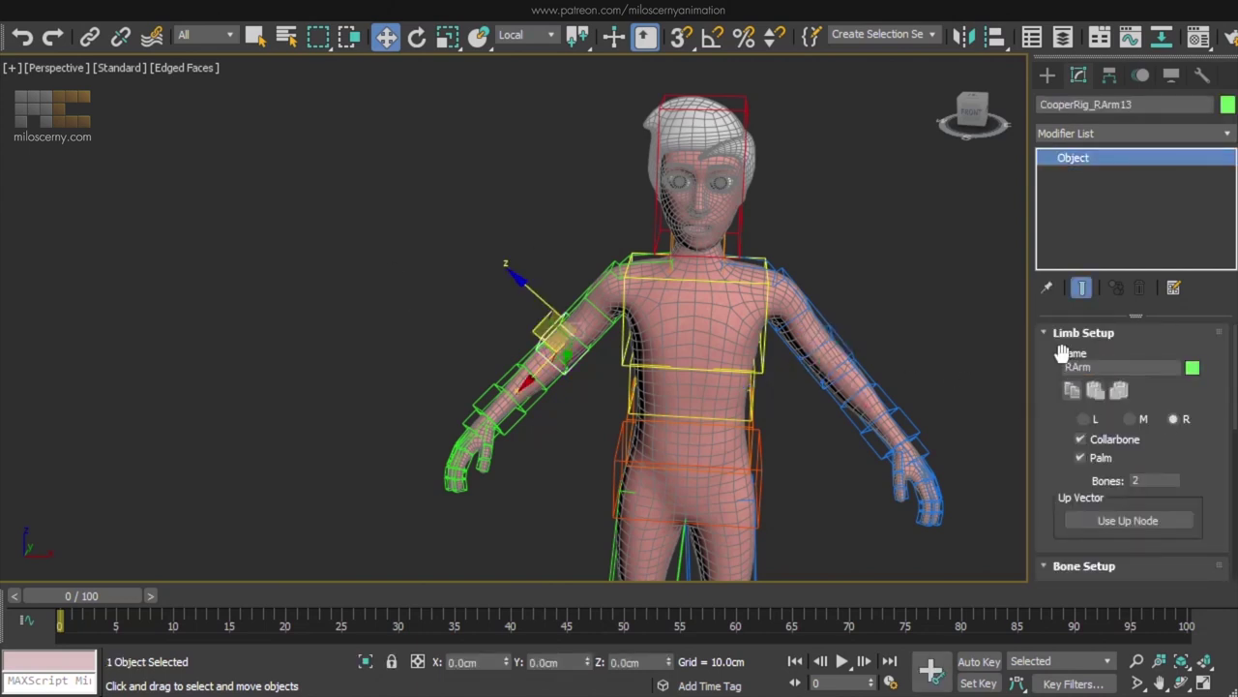
pyautogui.doubleClick(1077, 368)
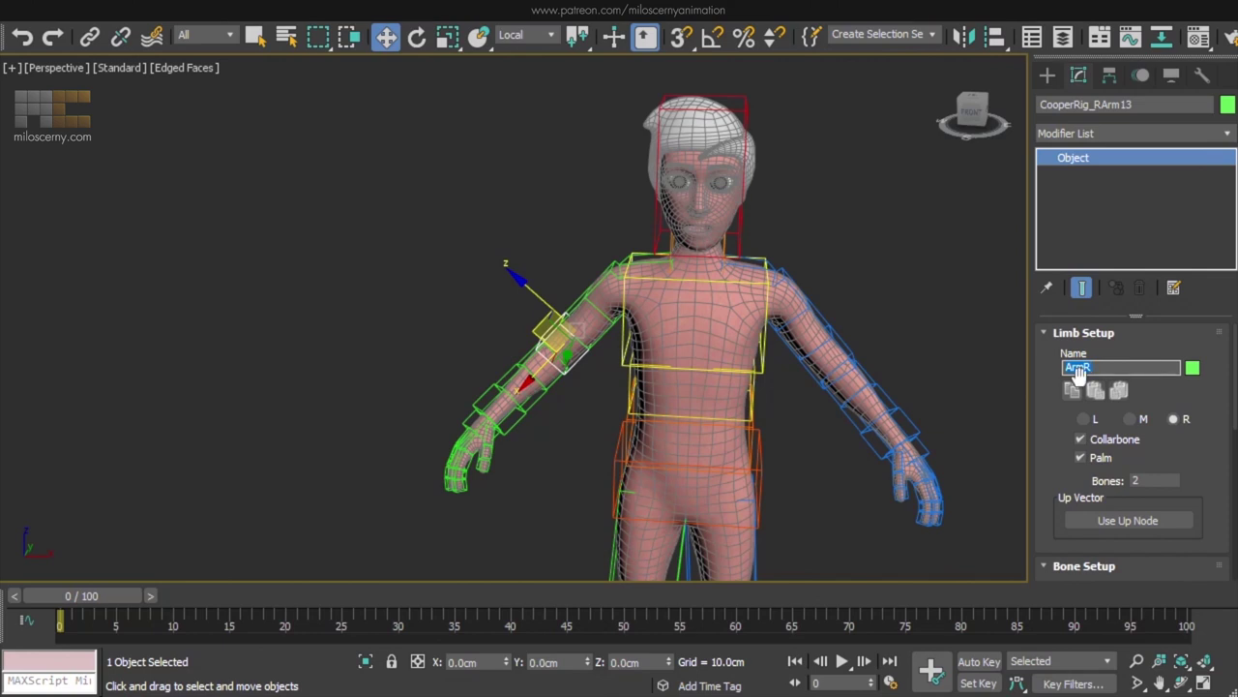
# Create an IK target for the left arm from its palm bone.
pyautogui.click(926, 449)
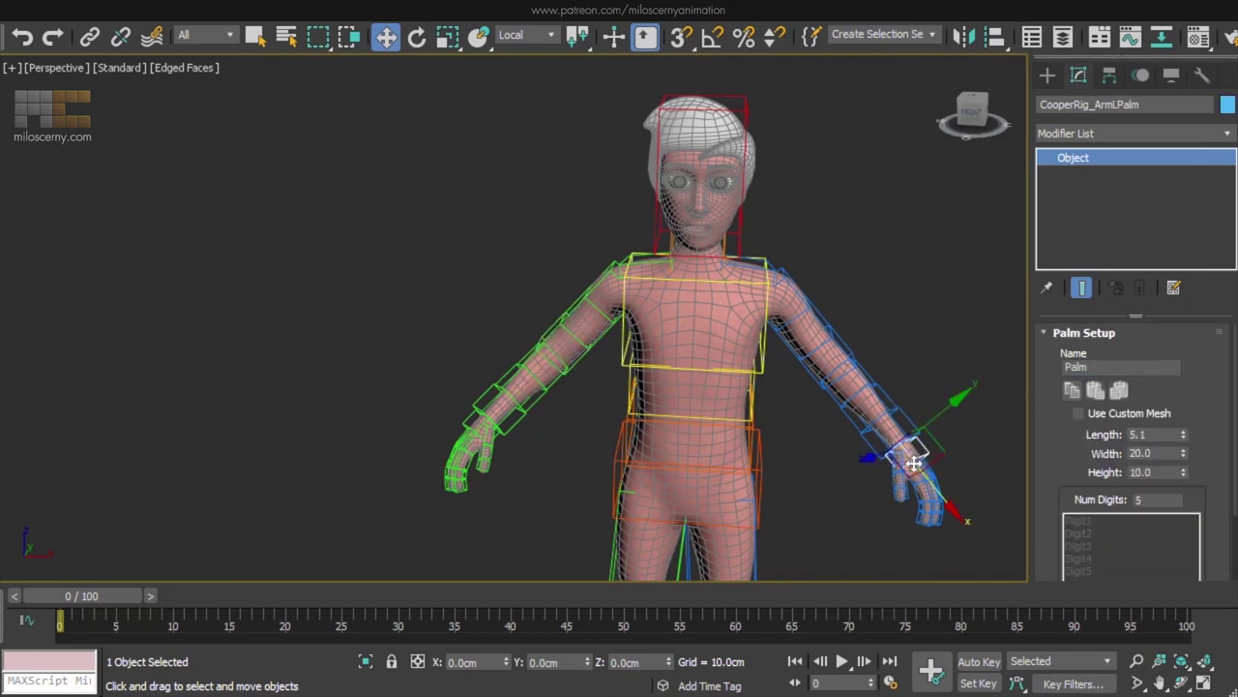
pyautogui.moveTo(872, 530); pyautogui.dragTo(784, 209, button='middle')
pyautogui.click(652, 518)
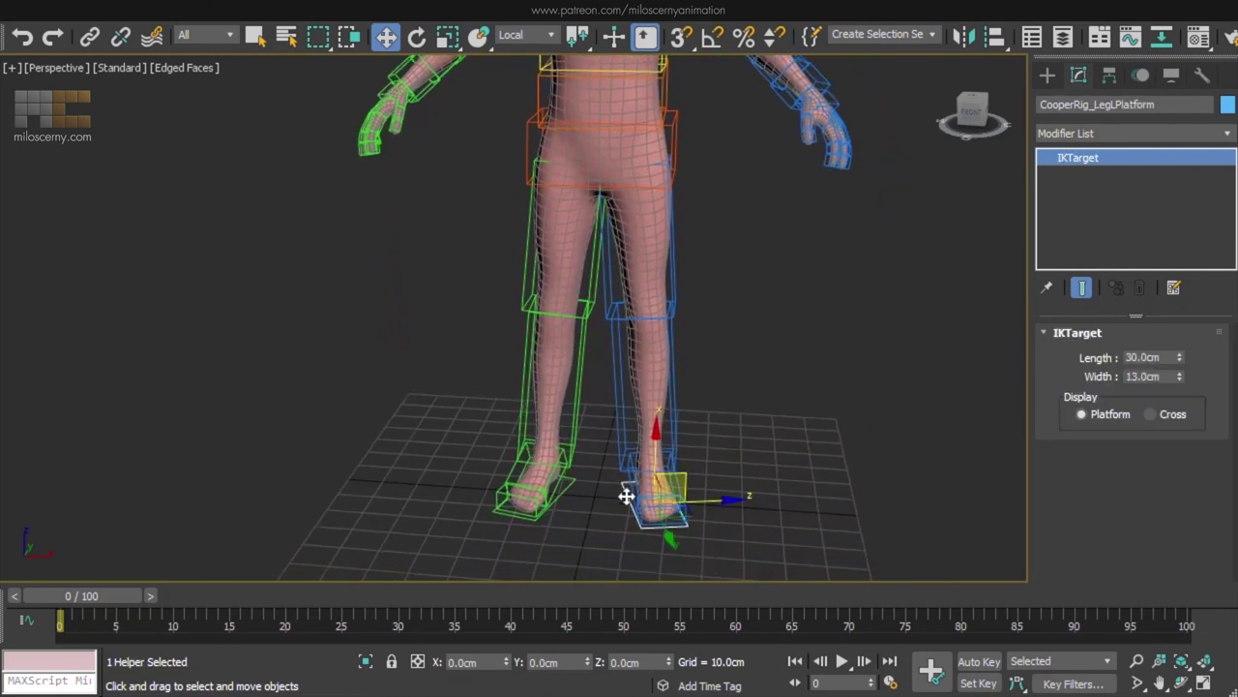
pyautogui.moveTo(764, 296); pyautogui.dragTo(759, 517, button='middle')
pyautogui.click(827, 327)
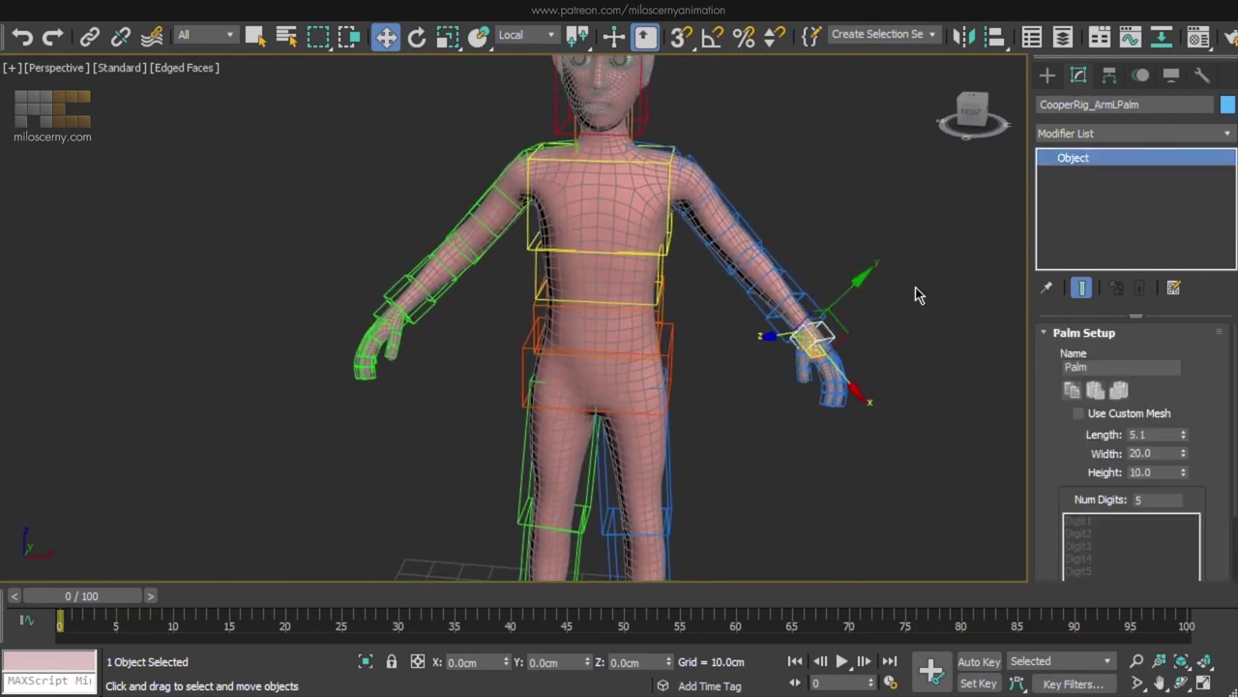
pyautogui.click(1141, 78)
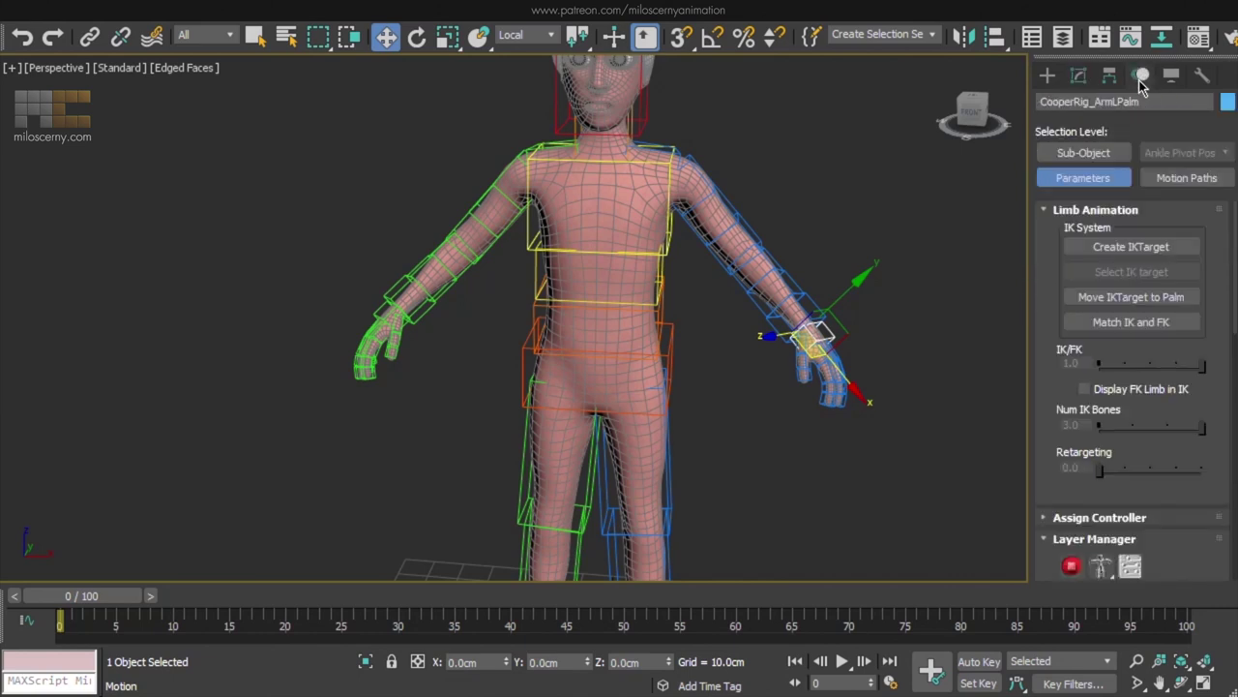
pyautogui.click(1127, 248)
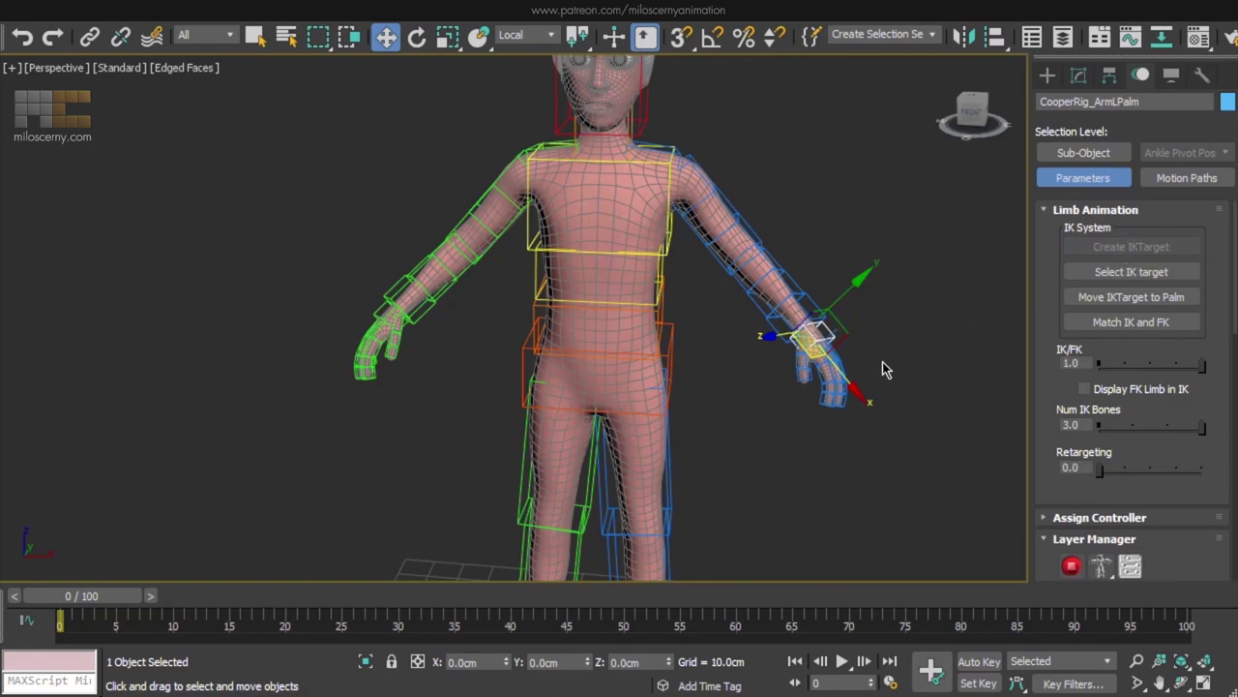
# Select the left arm's new IK target and display it as a platform.
pyautogui.scroll(5, 871, 355)
pyautogui.click(794, 296)
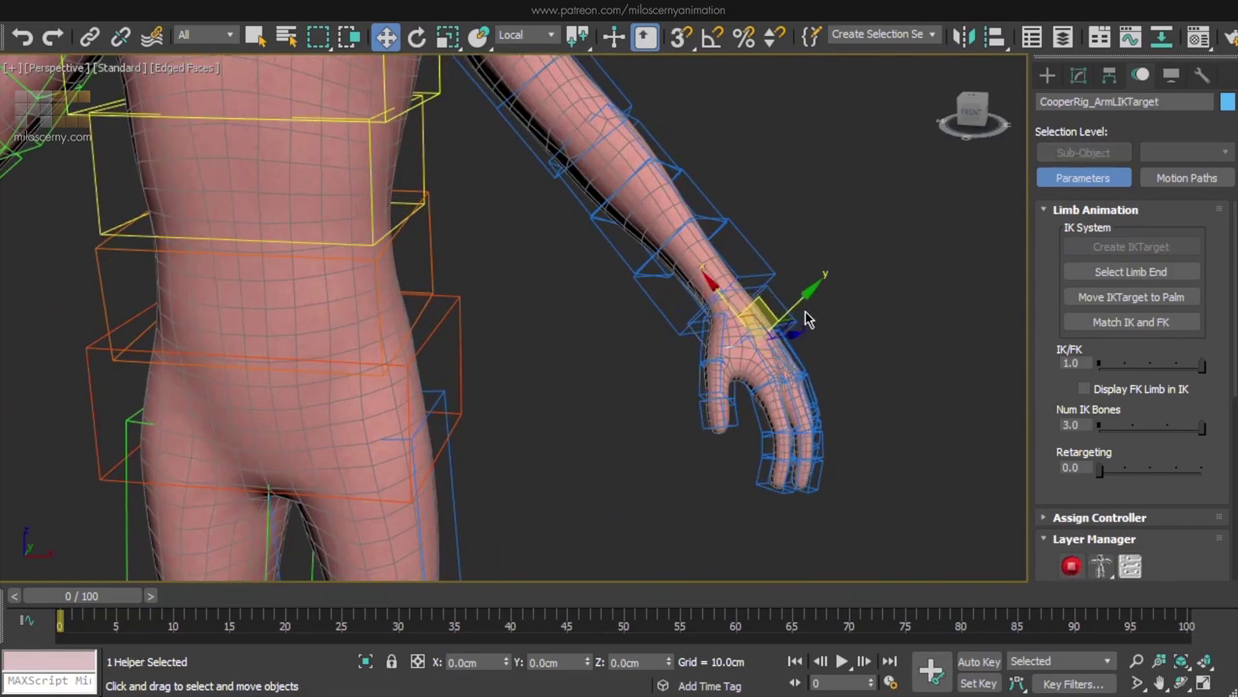
pyautogui.moveTo(804, 306)
pyautogui.keyDown('alt'); pyautogui.mouseDown(button='middle')
pyautogui.moveTo(798, 275)
pyautogui.moveTo(934, 404)
pyautogui.moveTo(858, 396)
pyautogui.mouseUp(button='middle'); pyautogui.keyUp('alt')
pyautogui.press('F3')
pyautogui.press('F3')
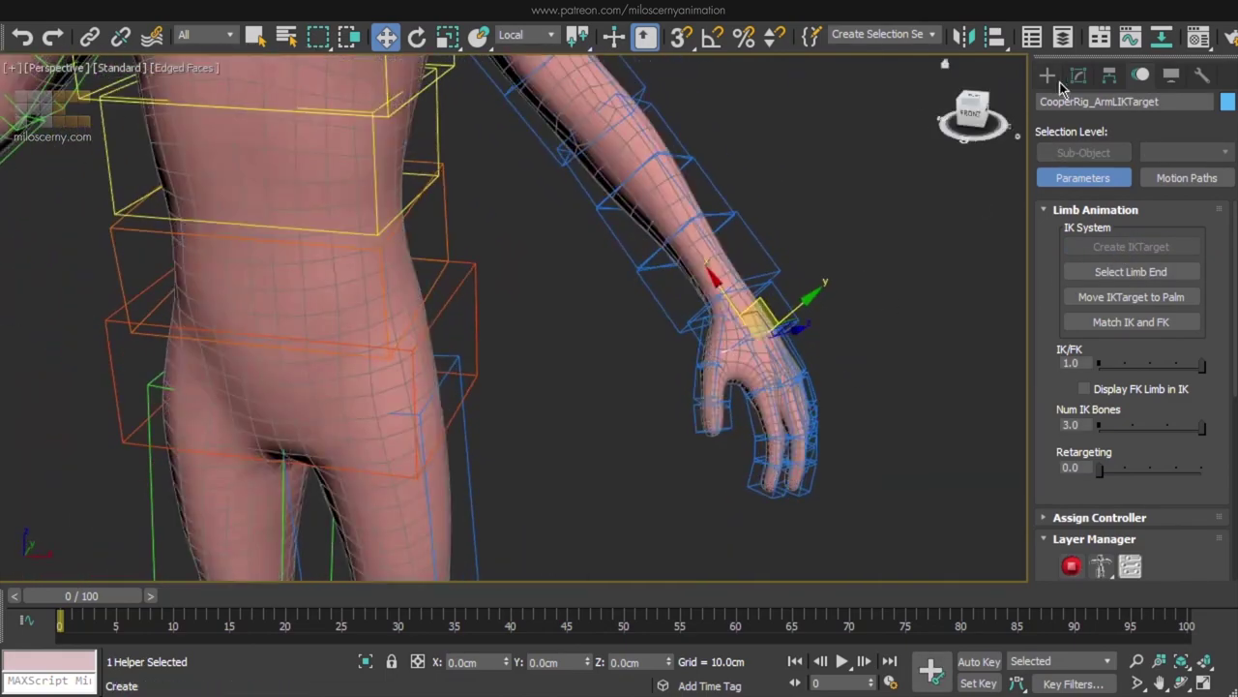
pyautogui.click(1079, 75)
pyautogui.click(1110, 414)
pyautogui.keyDown('alt'); pyautogui.moveTo(885, 349); pyautogui.dragTo(710, 292, button='middle'); pyautogui.keyUp('alt')
# Set the left arm IK target's length to 10 cm and its width to 15 cm.
pyautogui.moveTo(1179, 360); pyautogui.dragTo(1175, 421)
pyautogui.write('10')
pyautogui.press('Tab')
pyautogui.write('14')
pyautogui.press('Return')
pyautogui.write('15')
pyautogui.press('Return')
# Create an IK target for the right arm from its palm bone and open the target's size and display settings.
pyautogui.keyDown('alt'); pyautogui.moveTo(761, 315); pyautogui.dragTo(899, 425, button='middle'); pyautogui.keyUp('alt')
pyautogui.scroll(-4, 759, 334)
pyautogui.moveTo(605, 371); pyautogui.dragTo(858, 372, button='middle')
pyautogui.click(387, 303)
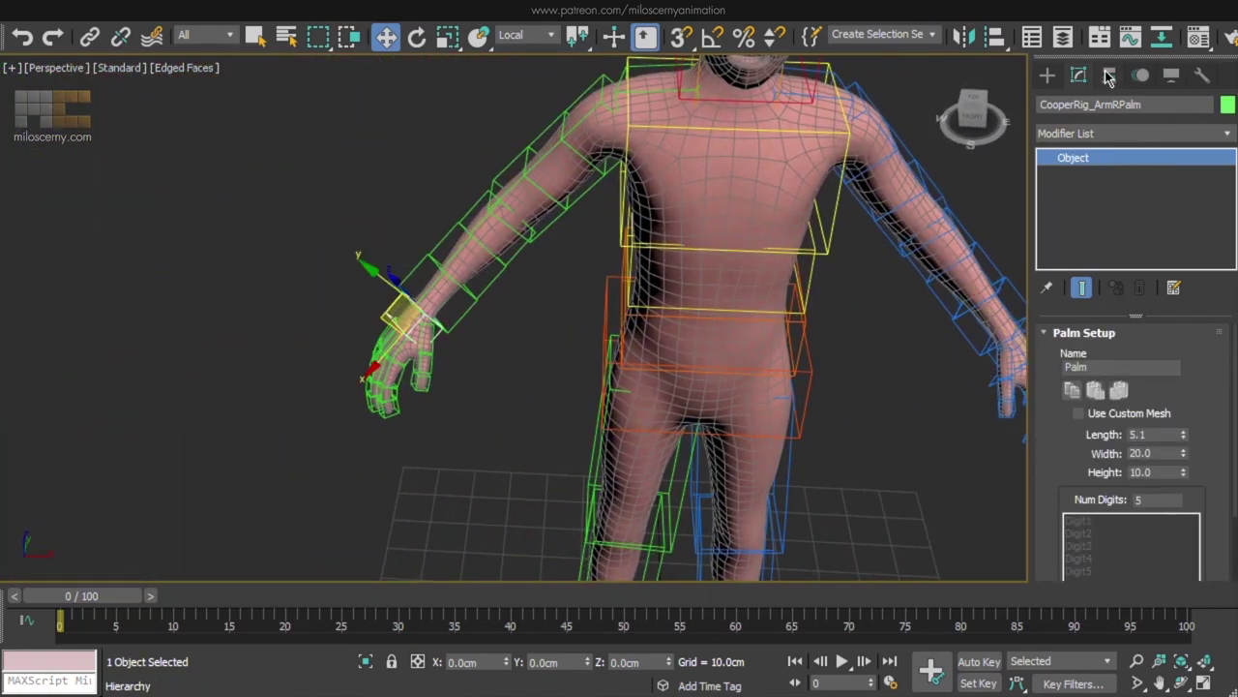
pyautogui.click(1136, 77)
pyautogui.click(1130, 248)
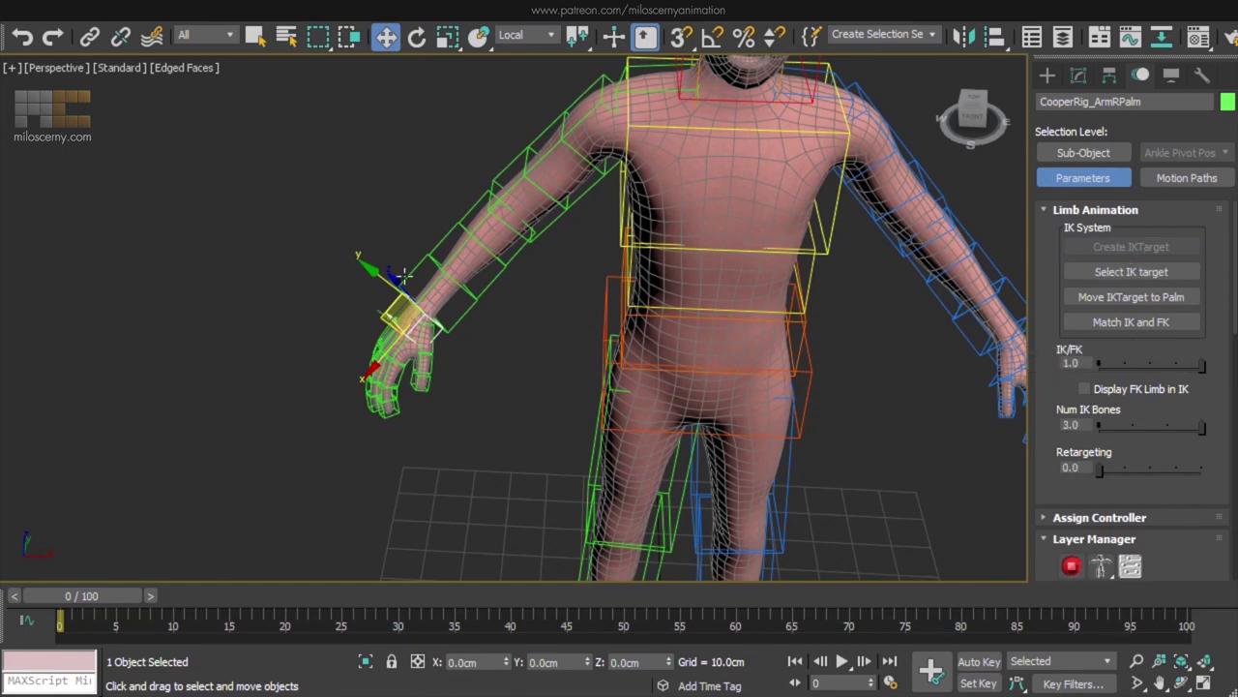
pyautogui.click(377, 310)
pyautogui.click(1079, 77)
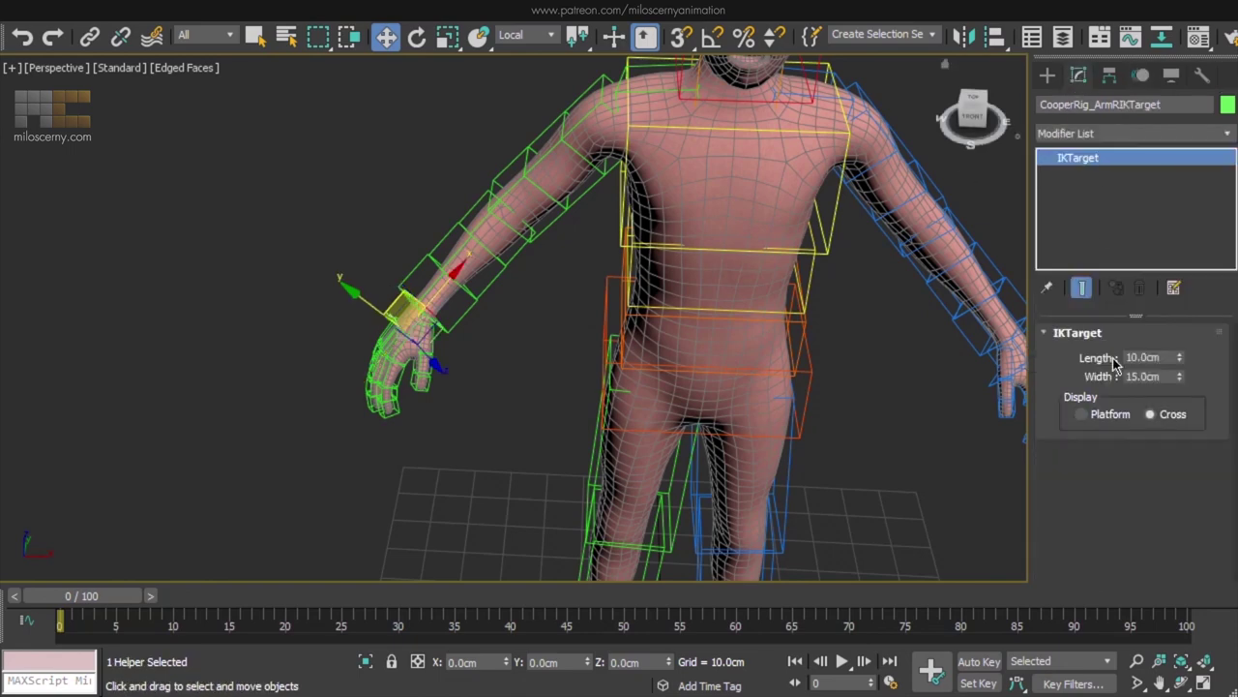
pyautogui.keyDown('alt'); pyautogui.moveTo(685, 365); pyautogui.dragTo(623, 345, button='middle'); pyautogui.keyUp('alt')
pyautogui.scroll(-1, 623, 346)
pyautogui.keyDown('alt'); pyautogui.moveTo(890, 311); pyautogui.dragTo(744, 371, button='middle'); pyautogui.keyUp('alt')
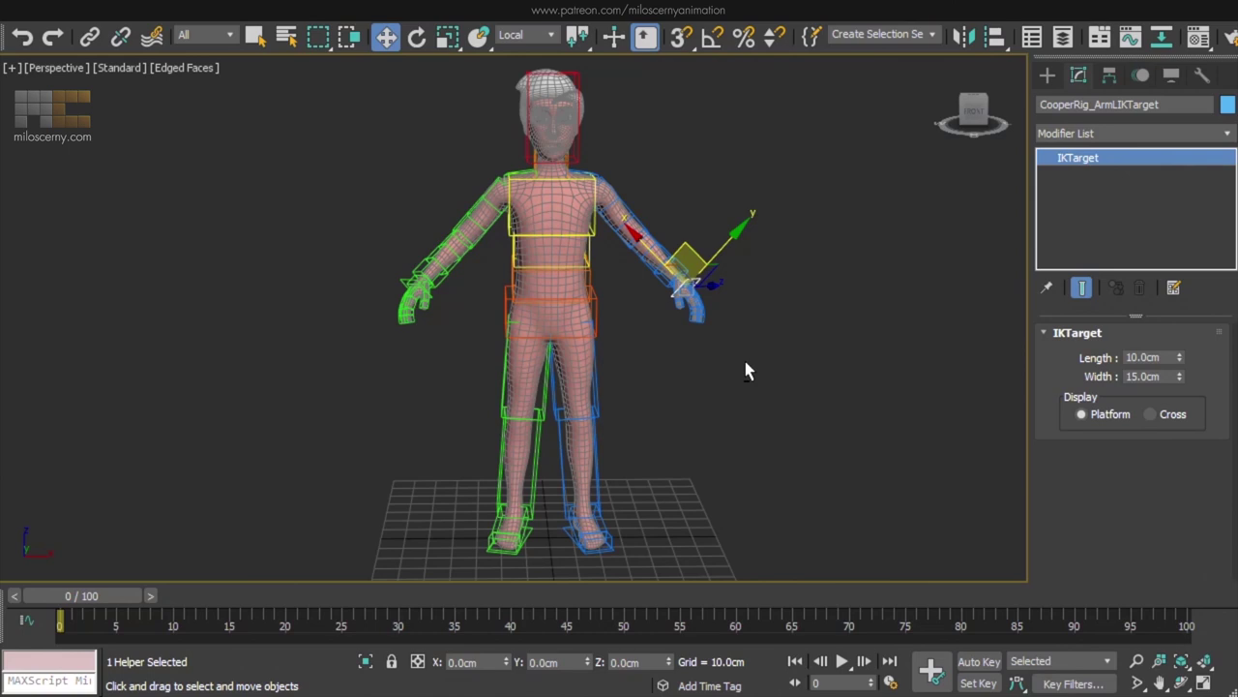
# Test the rig by moving the left foot platform and then the pelvis, undoing each move.
pyautogui.click(567, 537)
pyautogui.moveTo(622, 506); pyautogui.dragTo(662, 473)
pyautogui.hotkey('ctrl', 'z')
pyautogui.click(502, 297)
pyautogui.moveTo(581, 284)
pyautogui.mouseDown()
pyautogui.moveTo(539, 287)
pyautogui.moveTo(562, 270)
pyautogui.mouseUp()
pyautogui.hotkey('ctrl', 'z')
# Unfreeze the Hair and Body meshes in the mesh layer.
pyautogui.click(659, 356)
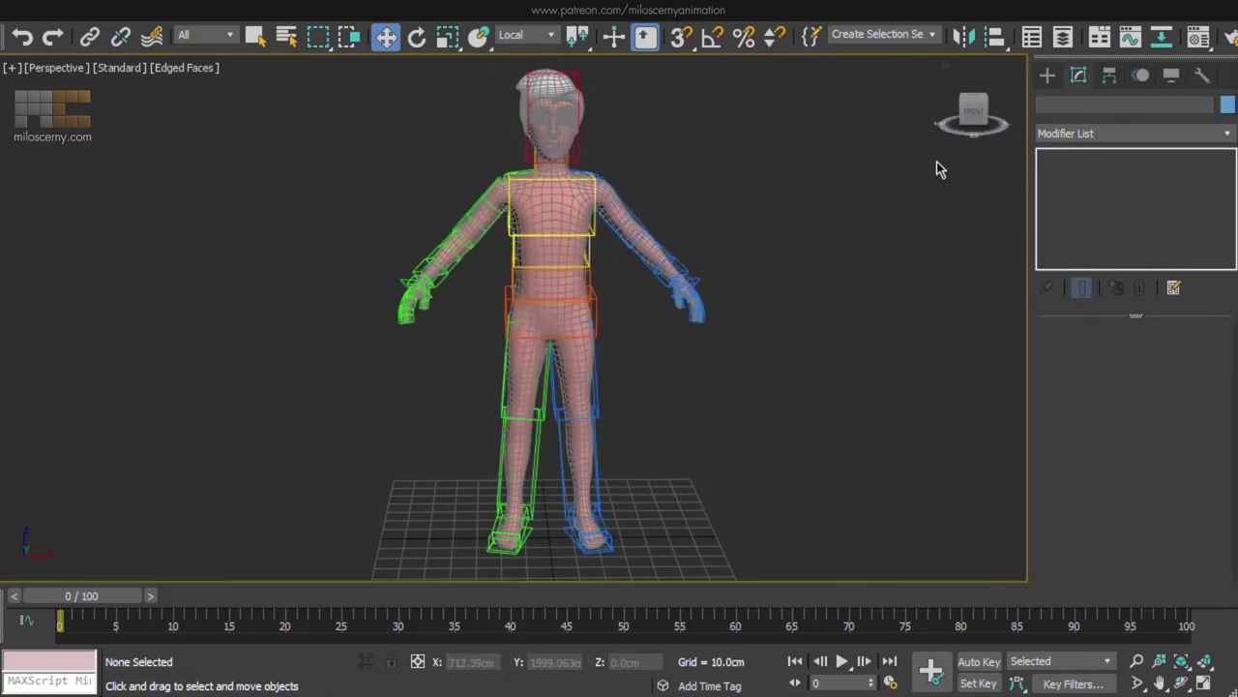
pyautogui.click(1071, 47)
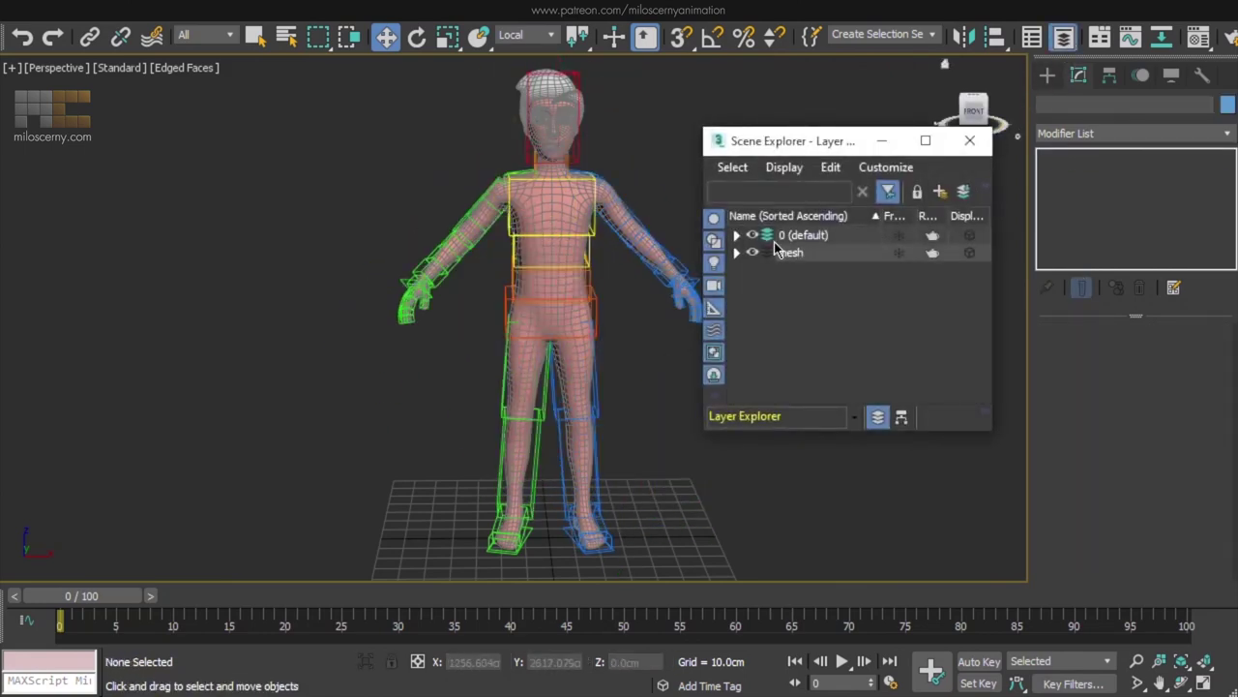
pyautogui.click(737, 252)
pyautogui.click(899, 288)
pyautogui.click(900, 270)
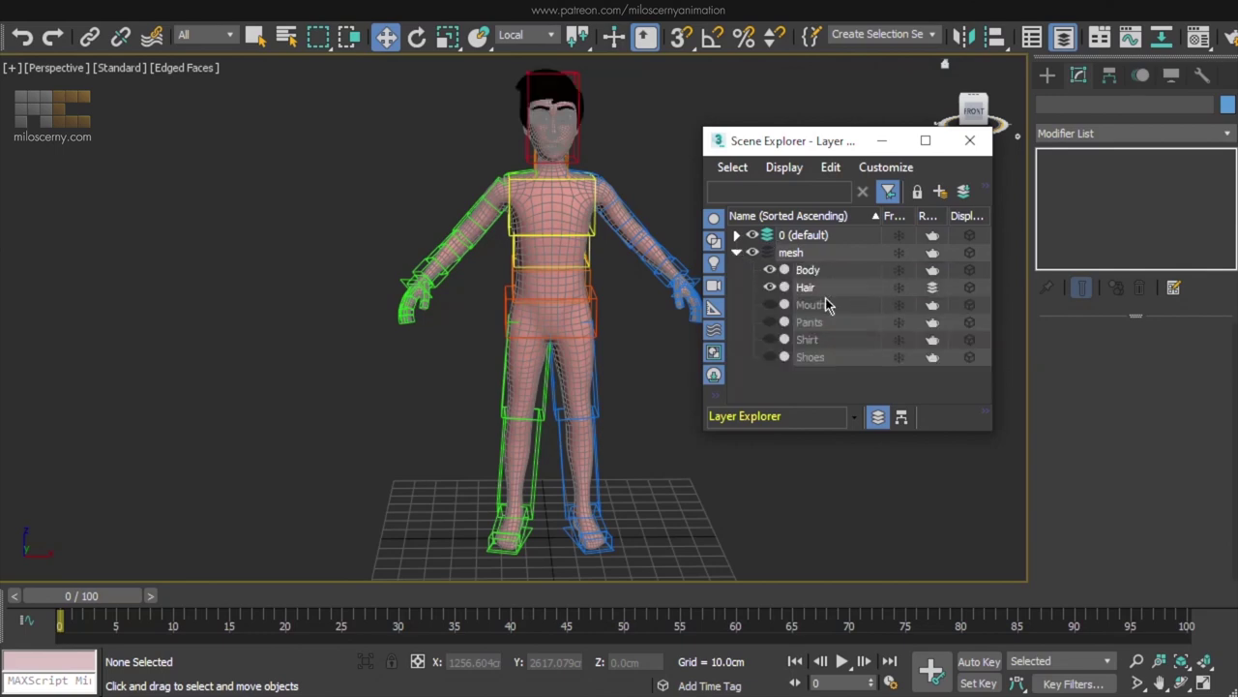
# Close the scene explorer and add a Skin modifier to the Body mesh.
pyautogui.click(565, 209)
pyautogui.click(970, 140)
pyautogui.click(1100, 136)
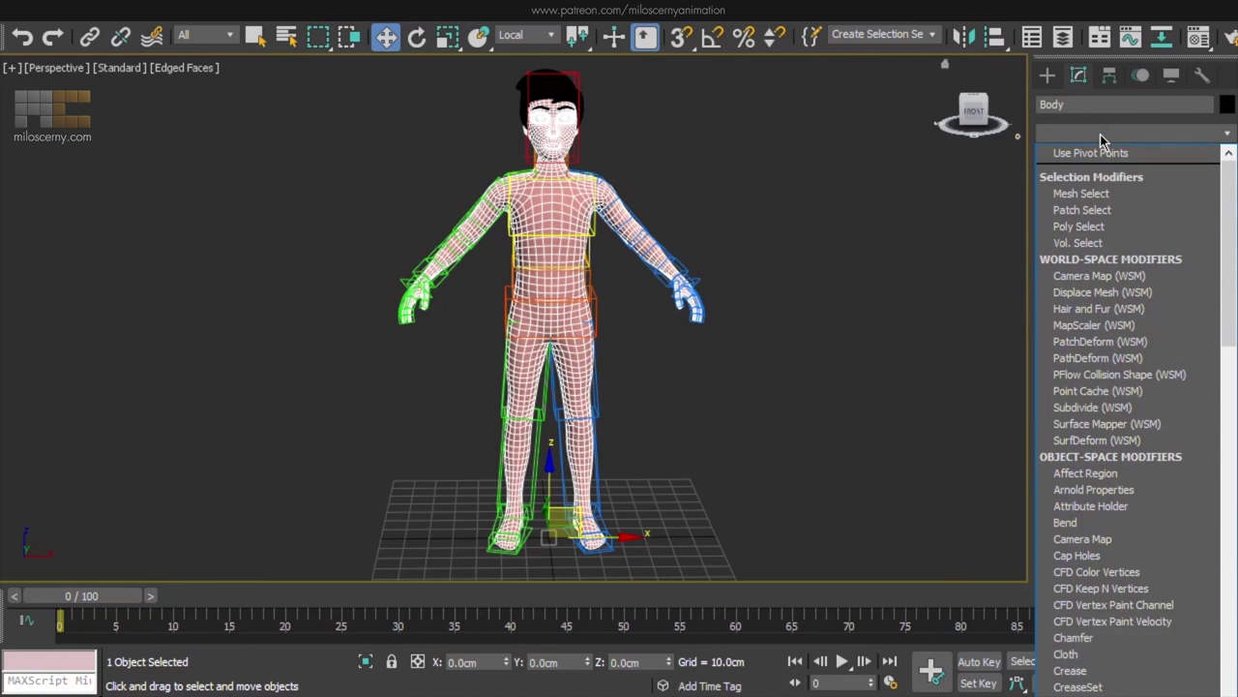
pyautogui.write('skin')
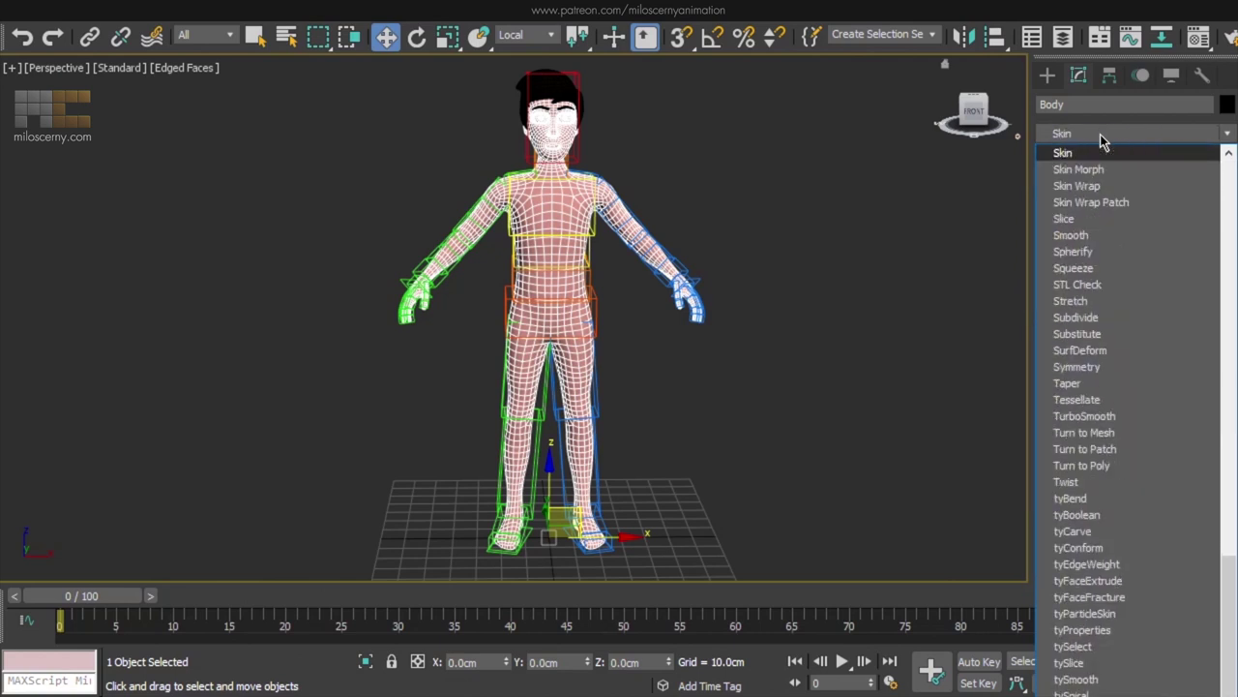
pyautogui.click(1100, 155)
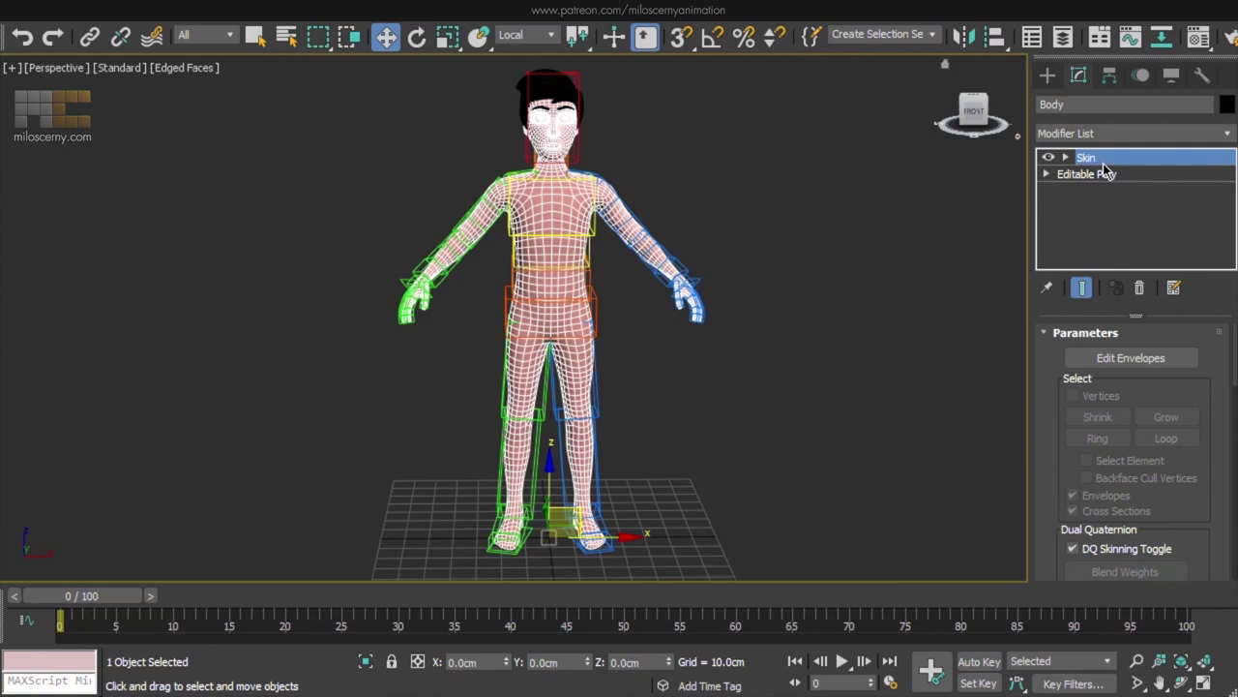
# Open the Skin modifier's bone selection and select every CooperRig entry from CooperRig_ArmL11 to CooperRig_Spine2.
pyautogui.scroll(-5, 1053, 442)
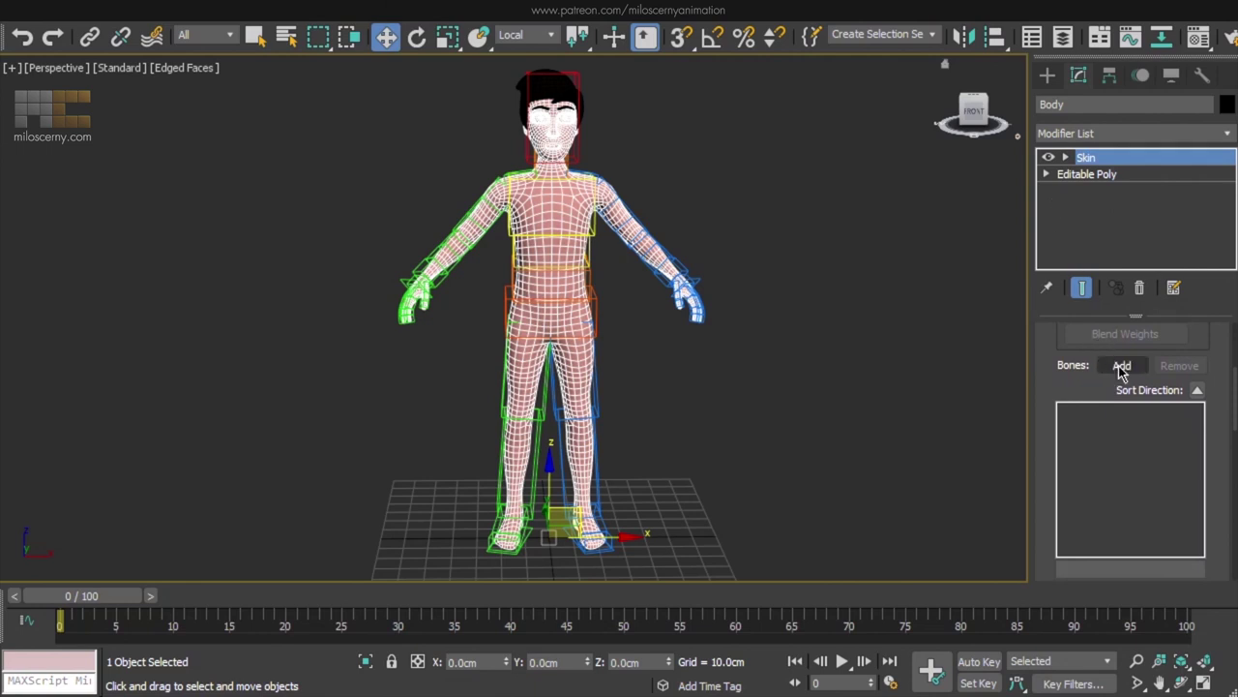
pyautogui.click(1120, 368)
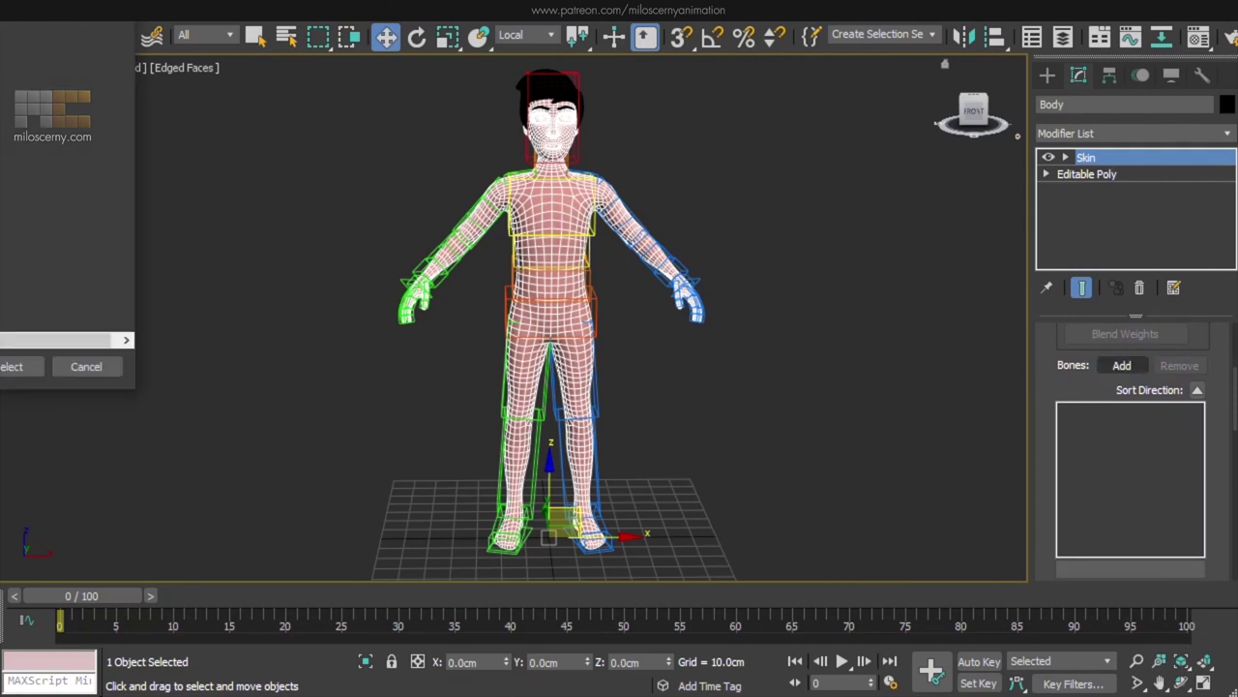
pyautogui.moveTo(0, 0); pyautogui.dragTo(252, 91)
pyautogui.click(82, 223)
pyautogui.click(83, 222)
pyautogui.click(82, 205)
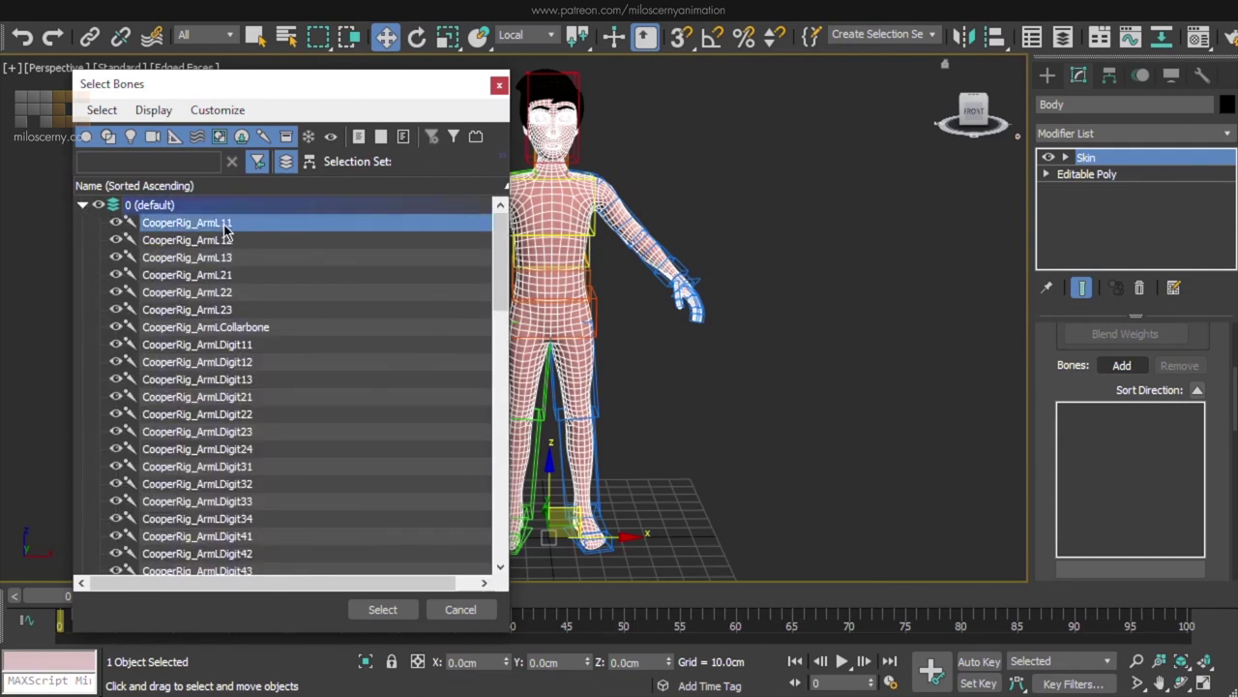
pyautogui.scroll(-15, 299, 265)
pyautogui.keyDown('shift'); pyautogui.click(229, 538); pyautogui.keyUp('shift')
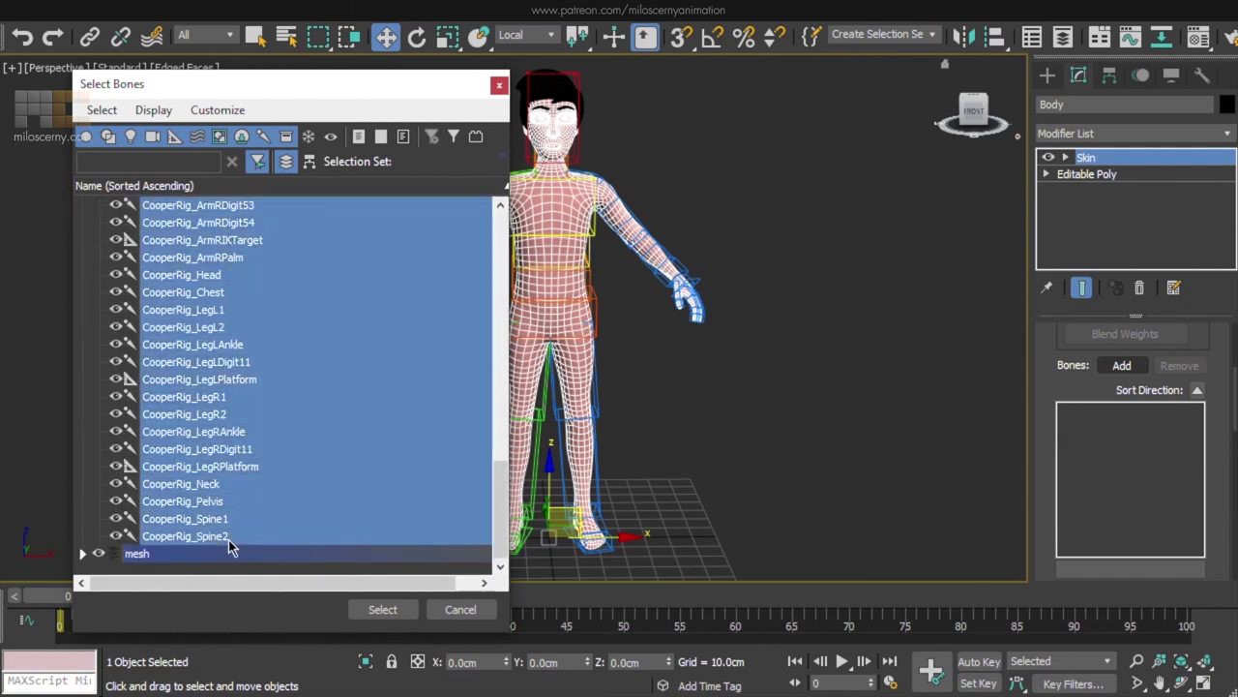
# Exclude the leg platforms and arm IK targets from the selection, and add the remaining bones to the Skin.
pyautogui.keyDown('ctrl'); pyautogui.click(230, 467); pyautogui.keyUp('ctrl')
pyautogui.keyDown('ctrl'); pyautogui.click(230, 381); pyautogui.keyUp('ctrl')
pyautogui.scroll(1, 257, 375)
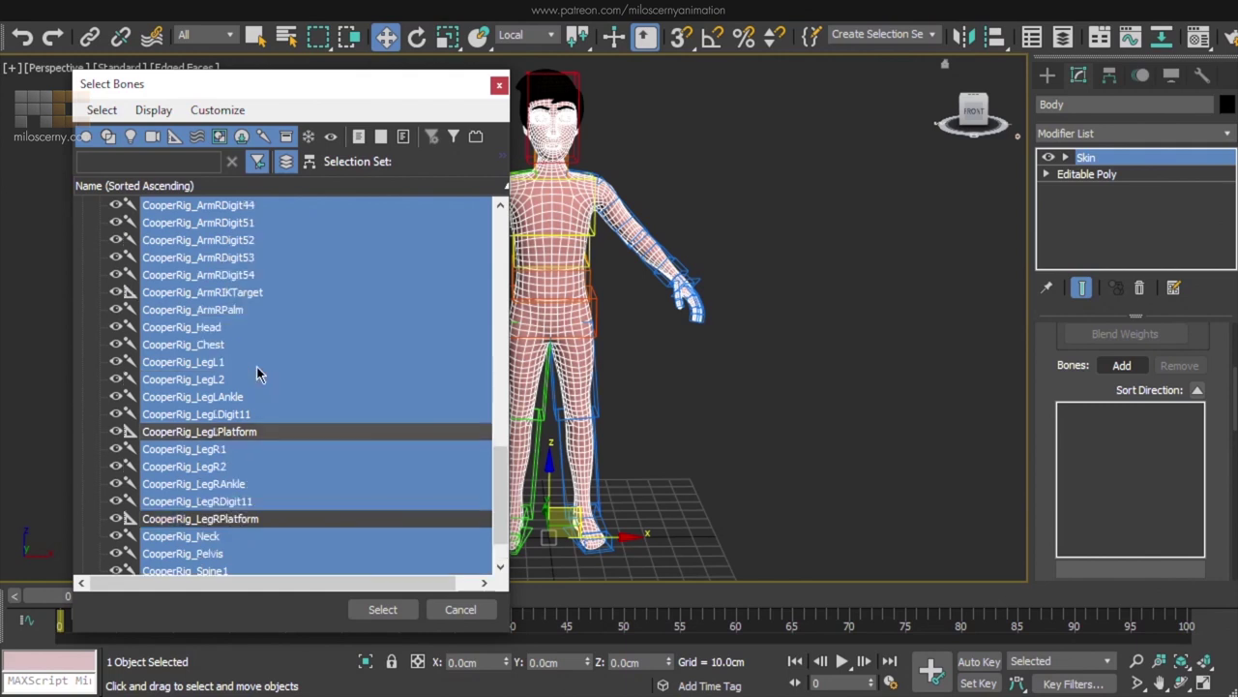
pyautogui.keyDown('ctrl'); pyautogui.click(233, 294); pyautogui.keyUp('ctrl')
pyautogui.scroll(9, 237, 309)
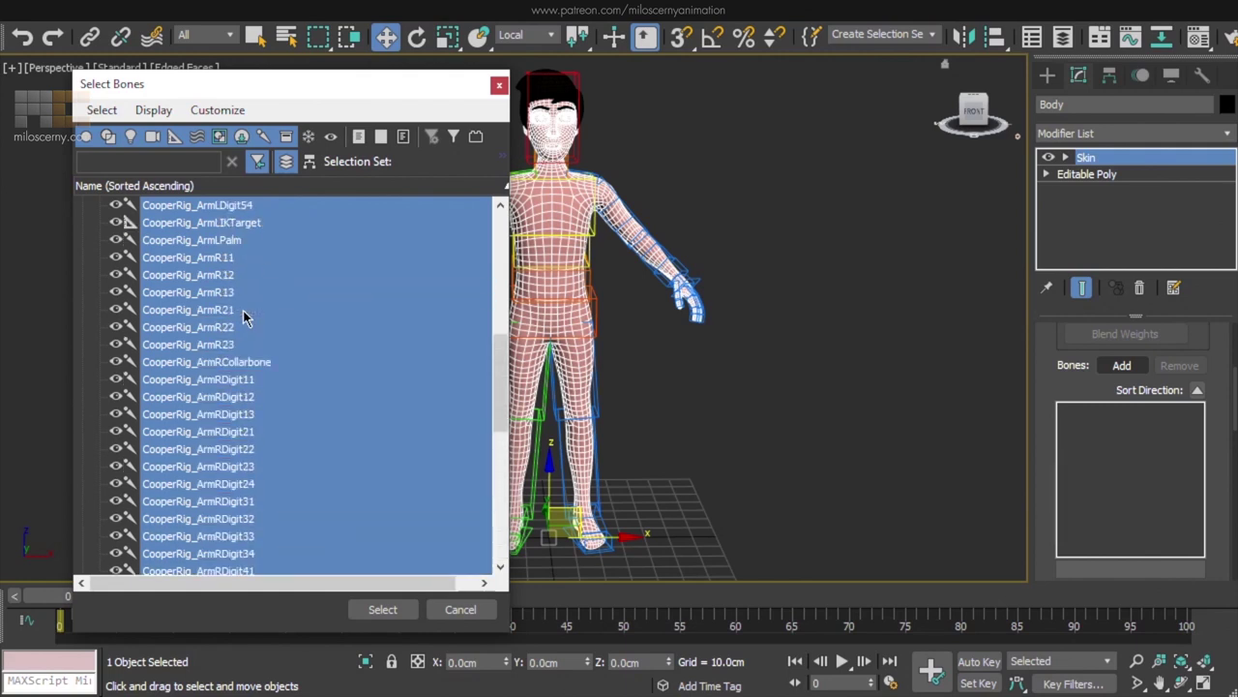
pyautogui.keyDown('ctrl'); pyautogui.click(234, 329); pyautogui.keyUp('ctrl')
pyautogui.scroll(-3, 288, 342)
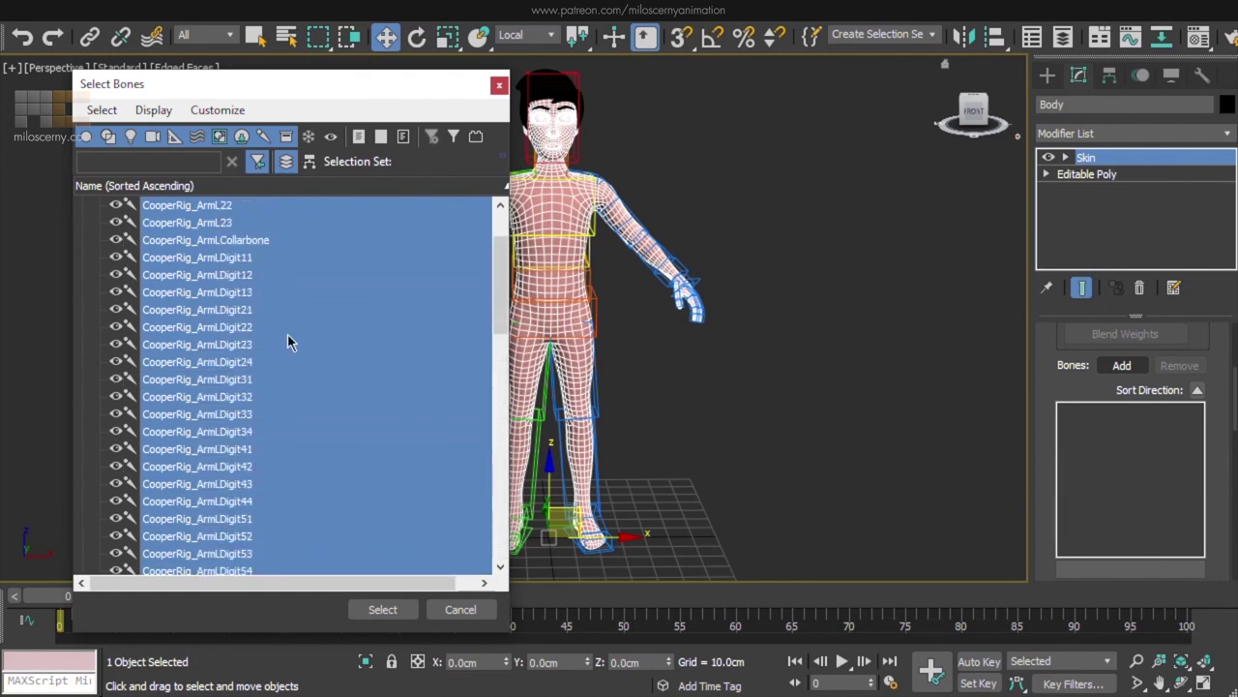
pyautogui.scroll(-8, 288, 343)
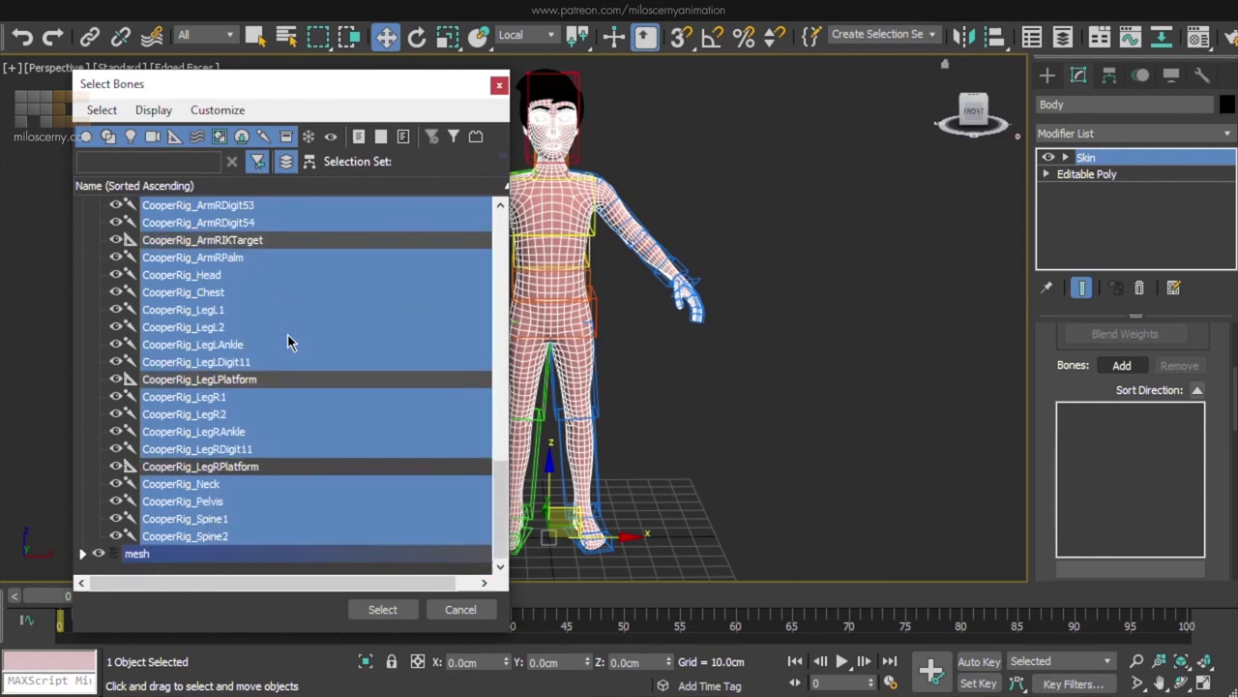
pyautogui.click(383, 609)
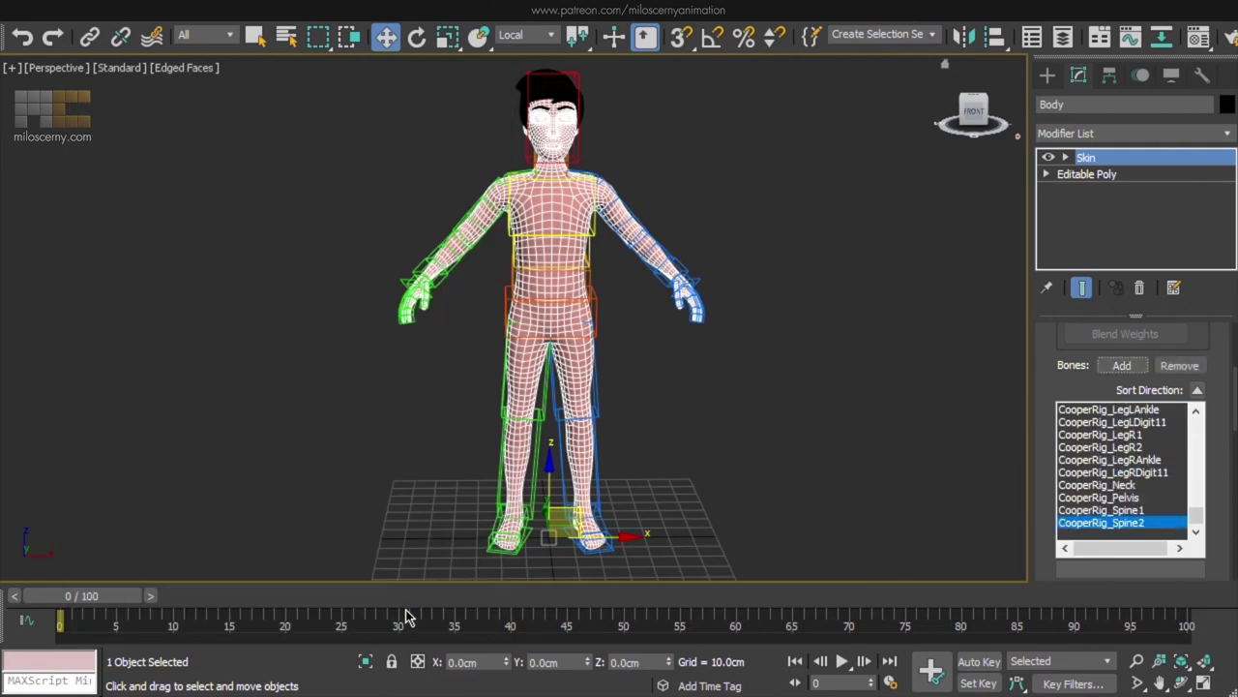
# Test the skinned body by moving the left foot platform and the pelvis, reverting each move.
pyautogui.click(685, 547)
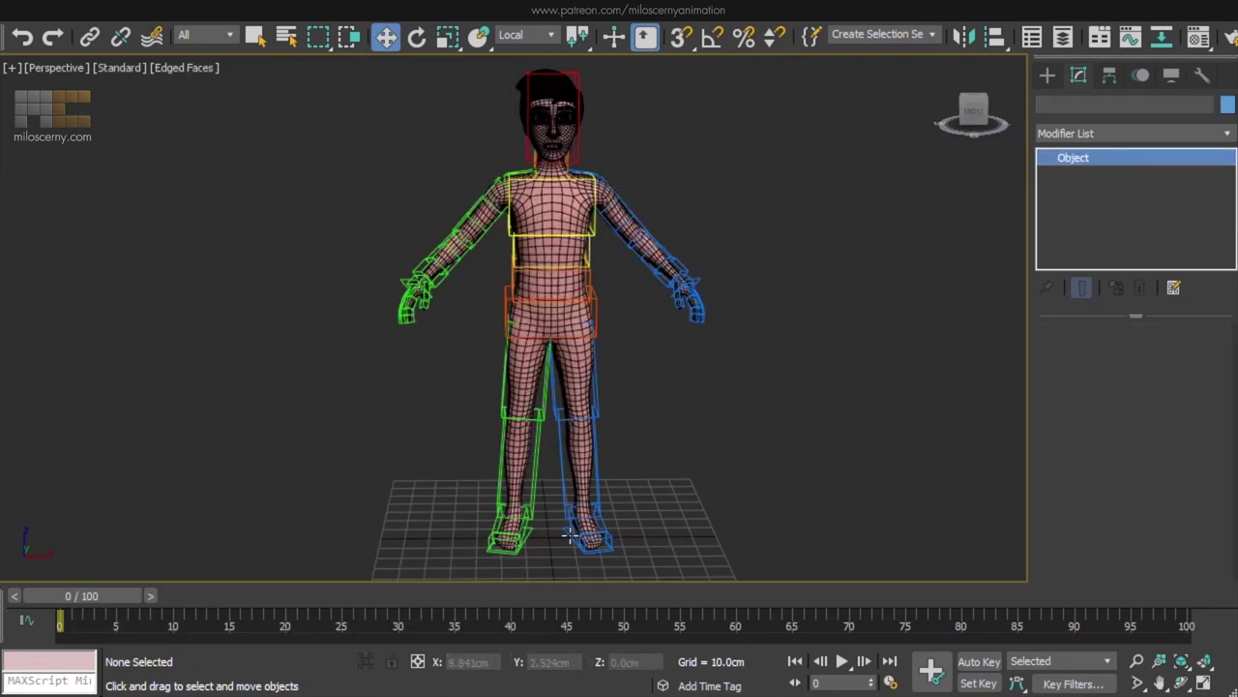
pyautogui.click(564, 533)
pyautogui.moveTo(599, 508); pyautogui.dragTo(679, 487)
pyautogui.hotkey('ctrl', 'z')
pyautogui.click(504, 298)
pyautogui.moveTo(504, 298); pyautogui.dragTo(572, 286)
pyautogui.rightClick(572, 285)
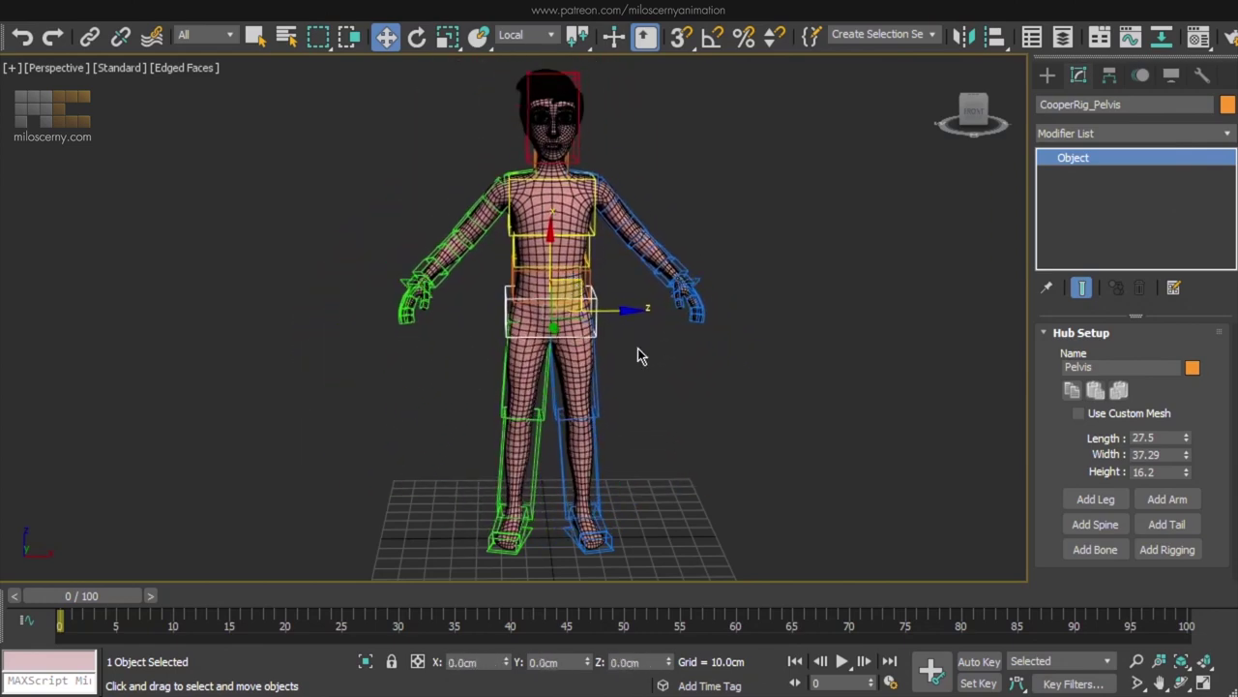
# Enter envelope editing on the Body's Skin modifier and display the pelvis bone's weights.
pyautogui.click(638, 356)
pyautogui.click(609, 197)
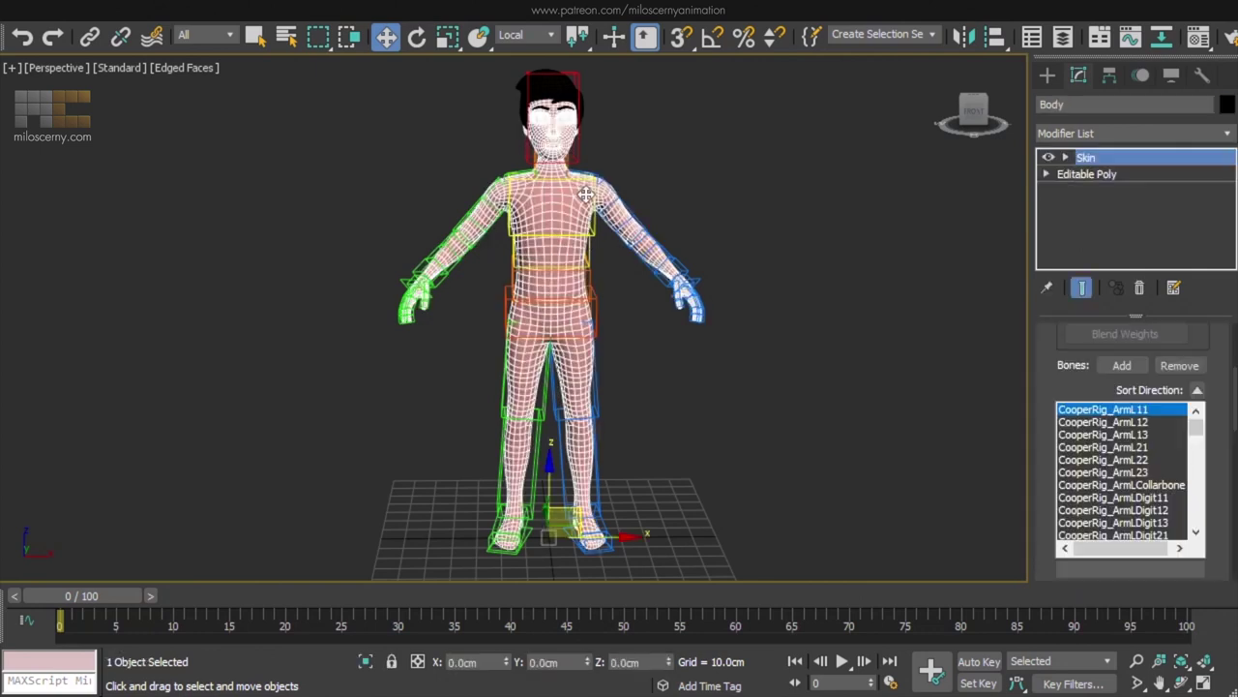
pyautogui.scroll(6, 1055, 401)
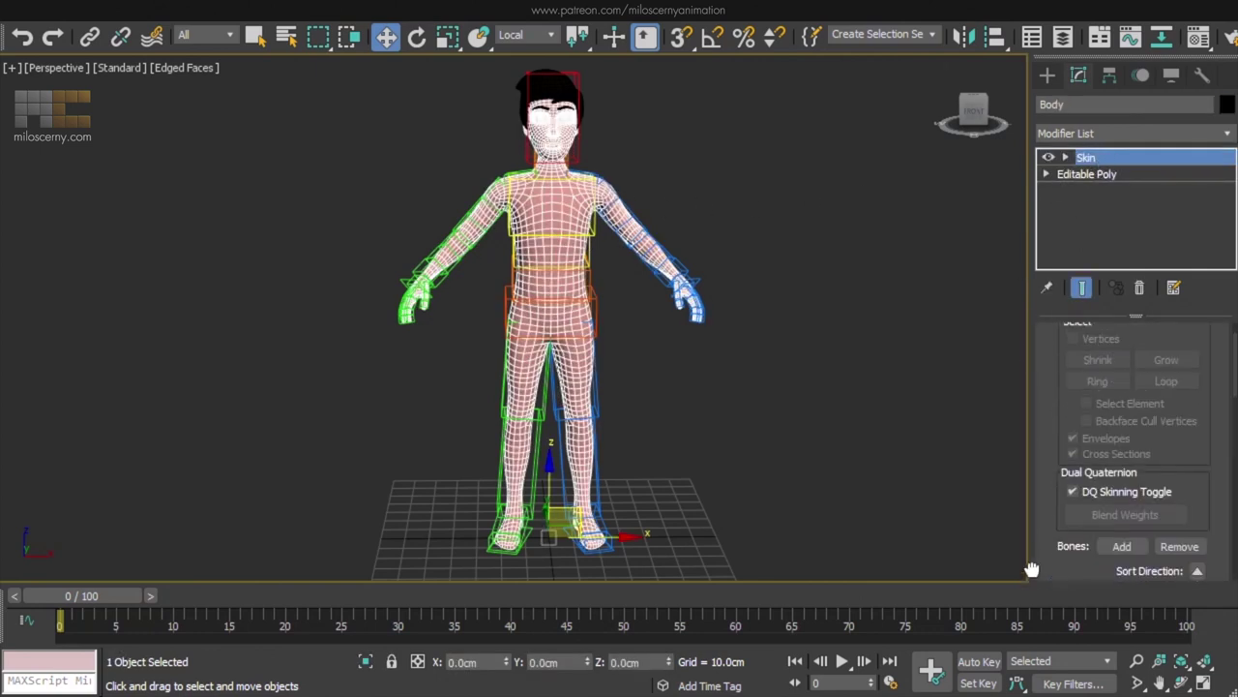
pyautogui.click(1120, 360)
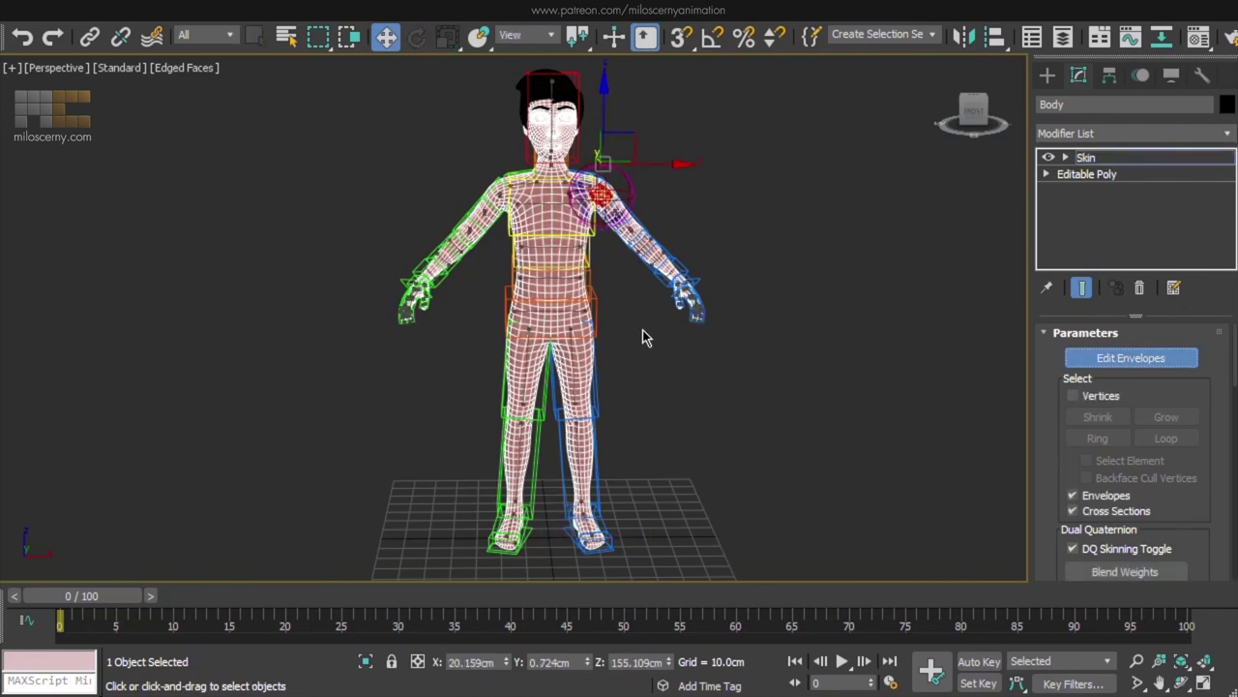
pyautogui.scroll(6, 560, 290)
pyautogui.click(530, 335)
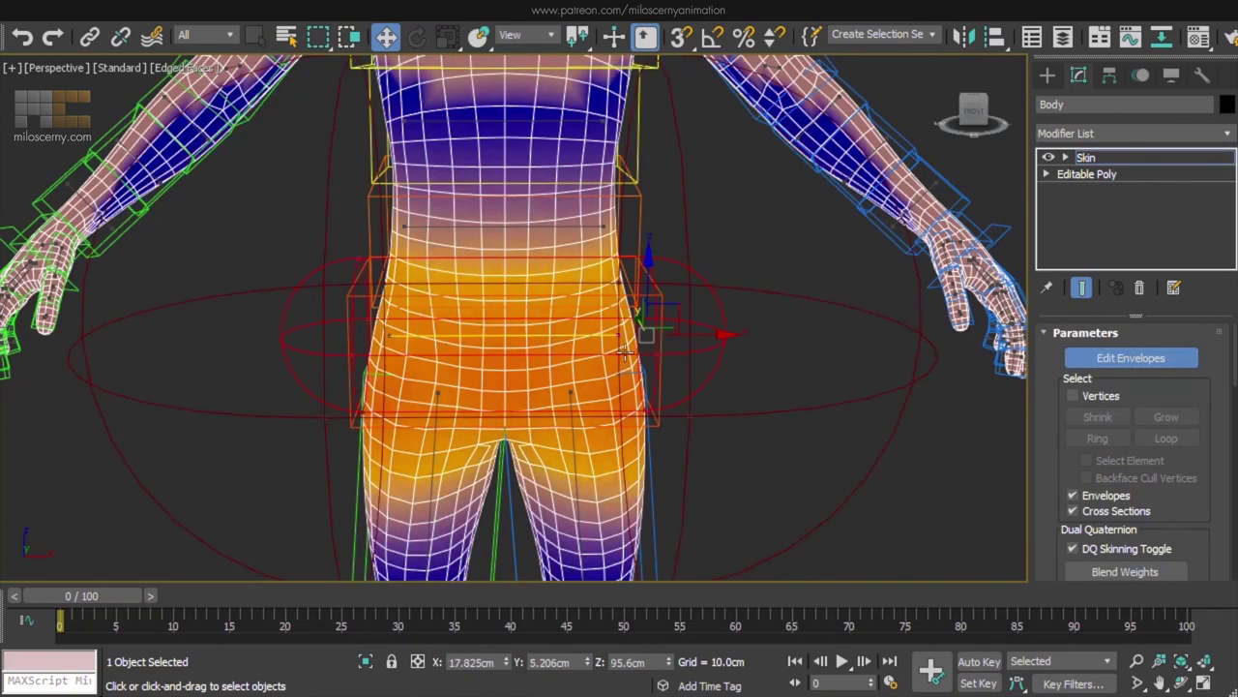
pyautogui.scroll(-3, 553, 306)
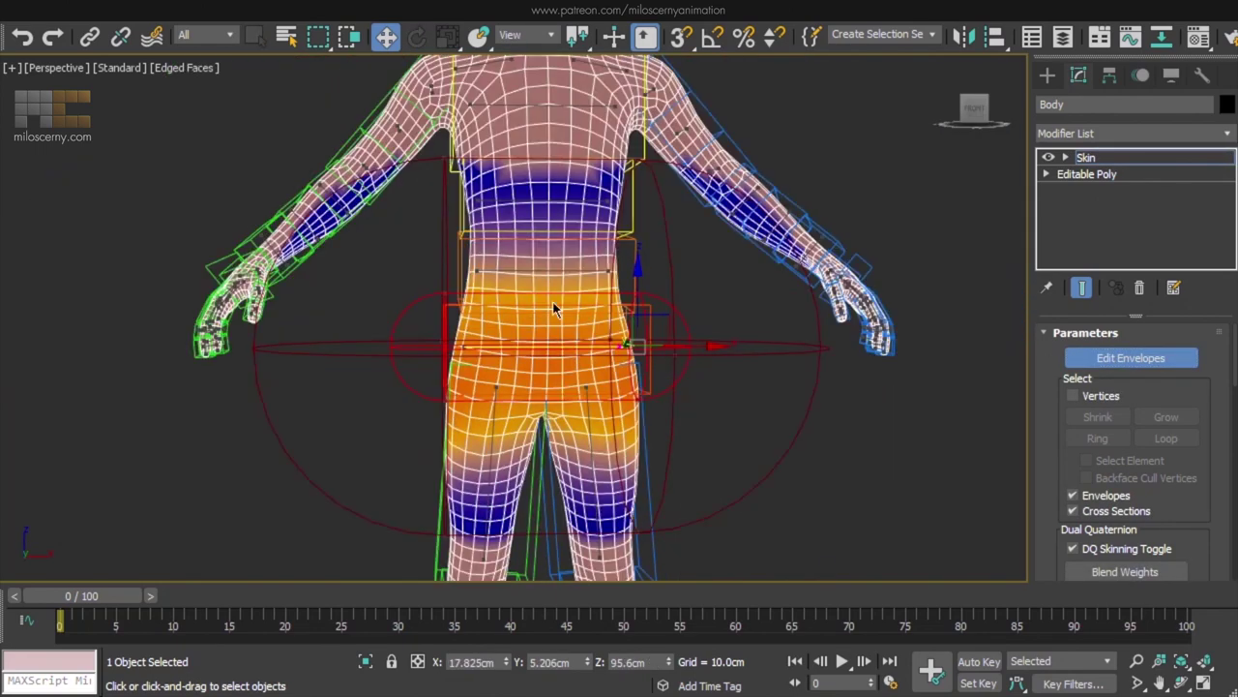
# Enable vertex selection in the Skin and check a lower-abdomen vertex's bone weights in the Weight Tool.
pyautogui.click(1074, 396)
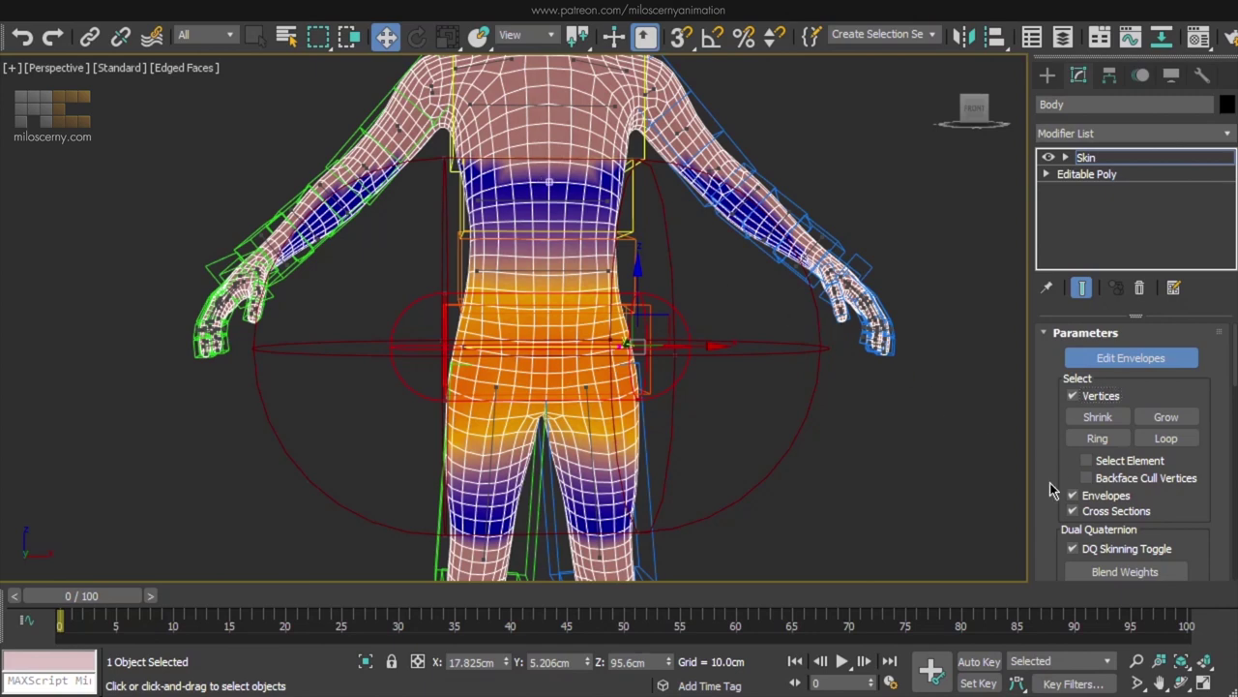
pyautogui.scroll(-10, 1058, 481)
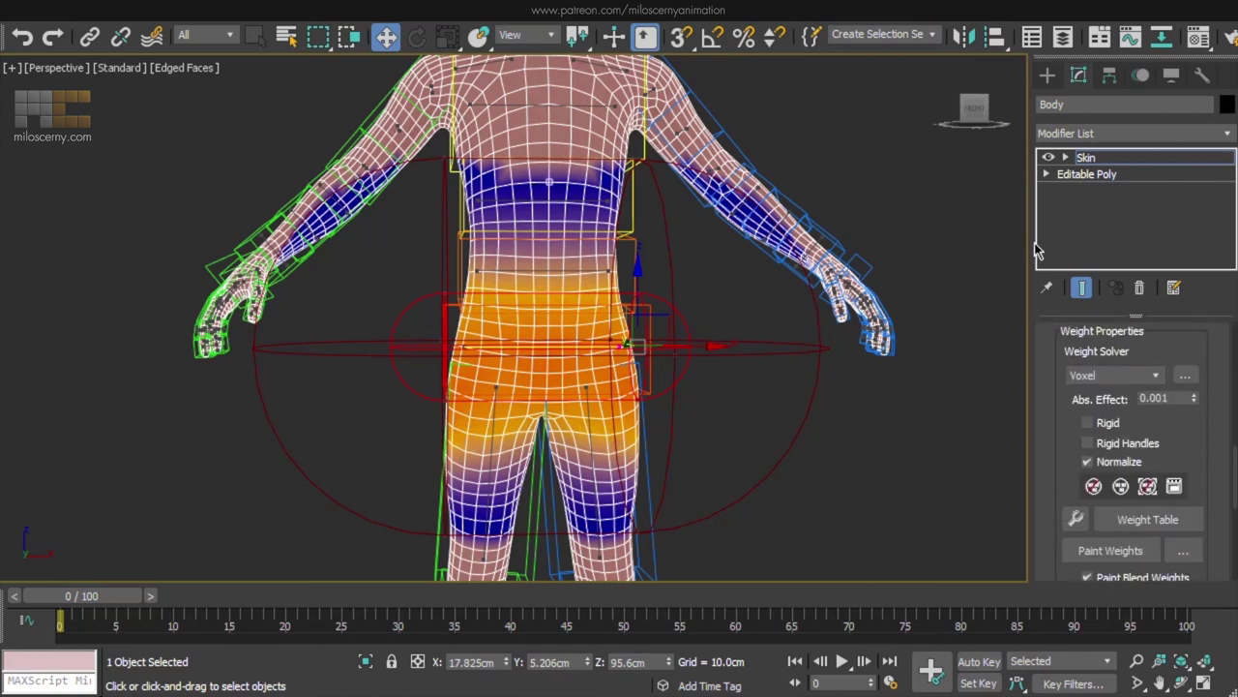
pyautogui.click(1075, 520)
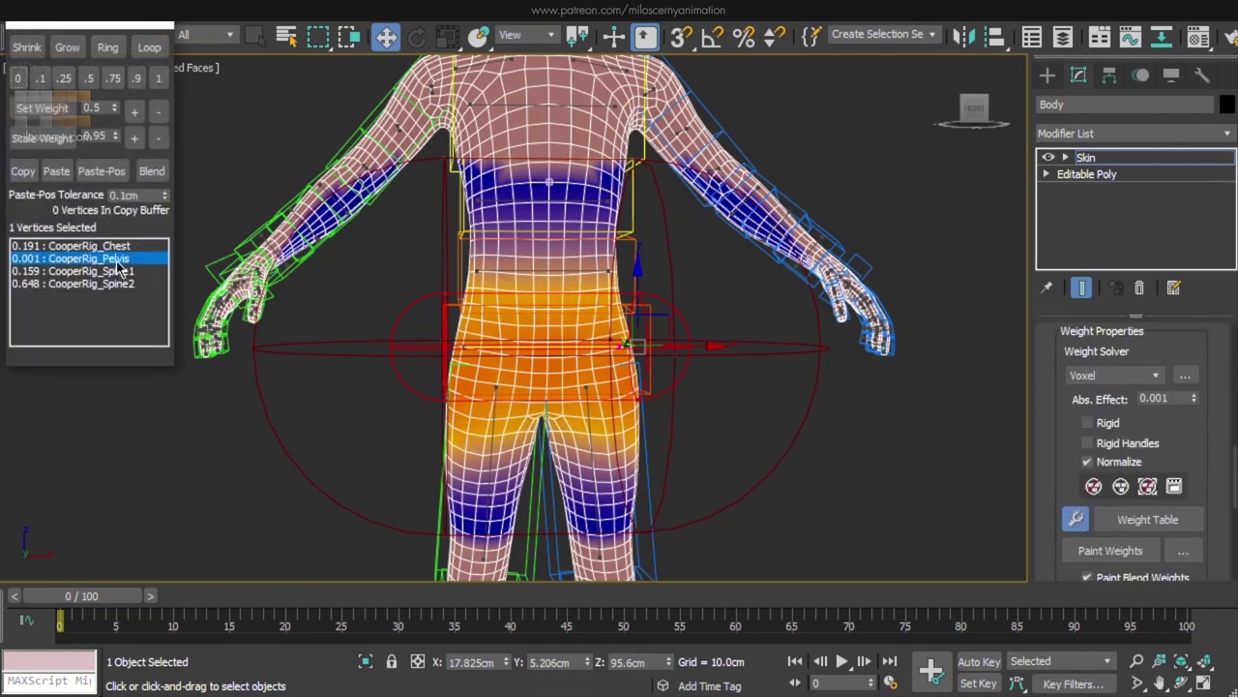
pyautogui.click(549, 309)
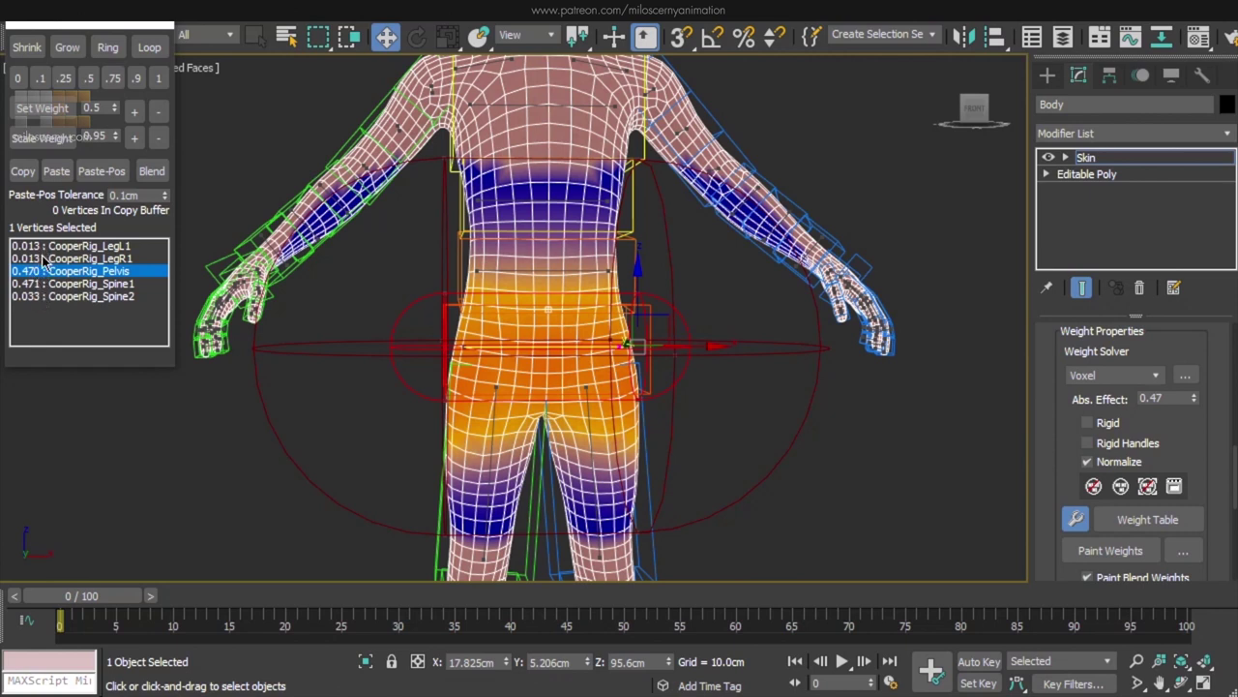
pyautogui.click(160, 23)
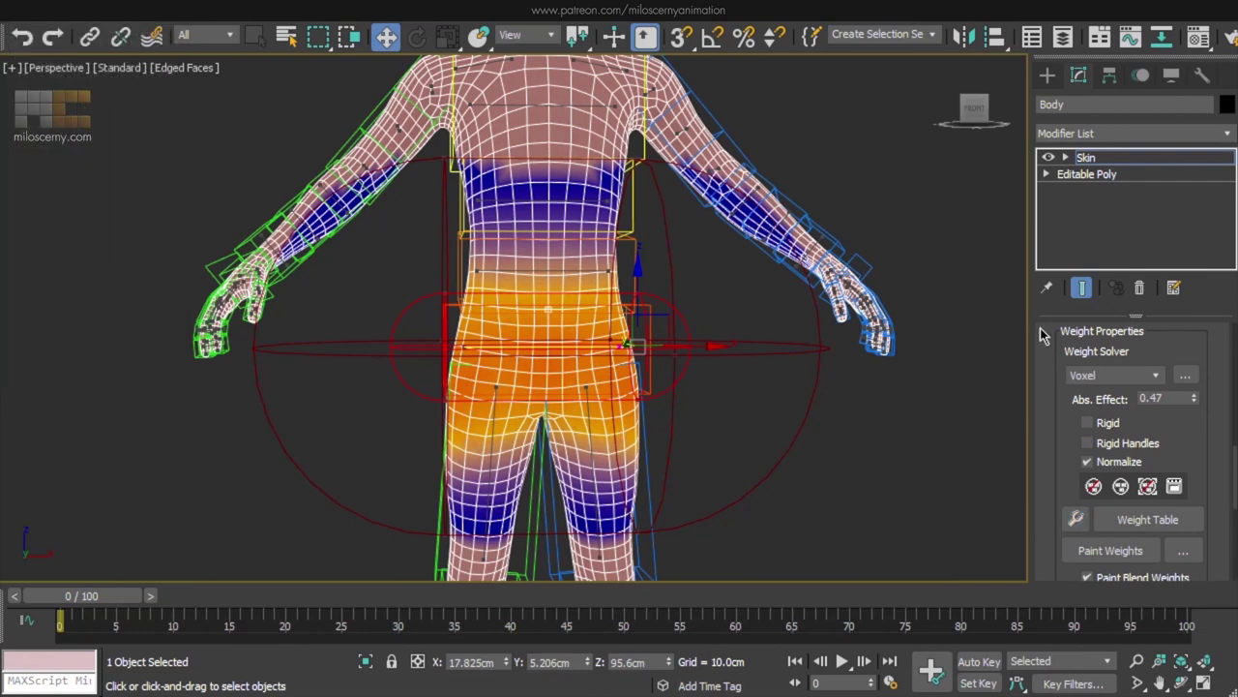
# Leave envelope editing and delete the Skin modifier from the Body mesh.
pyautogui.click(1100, 160)
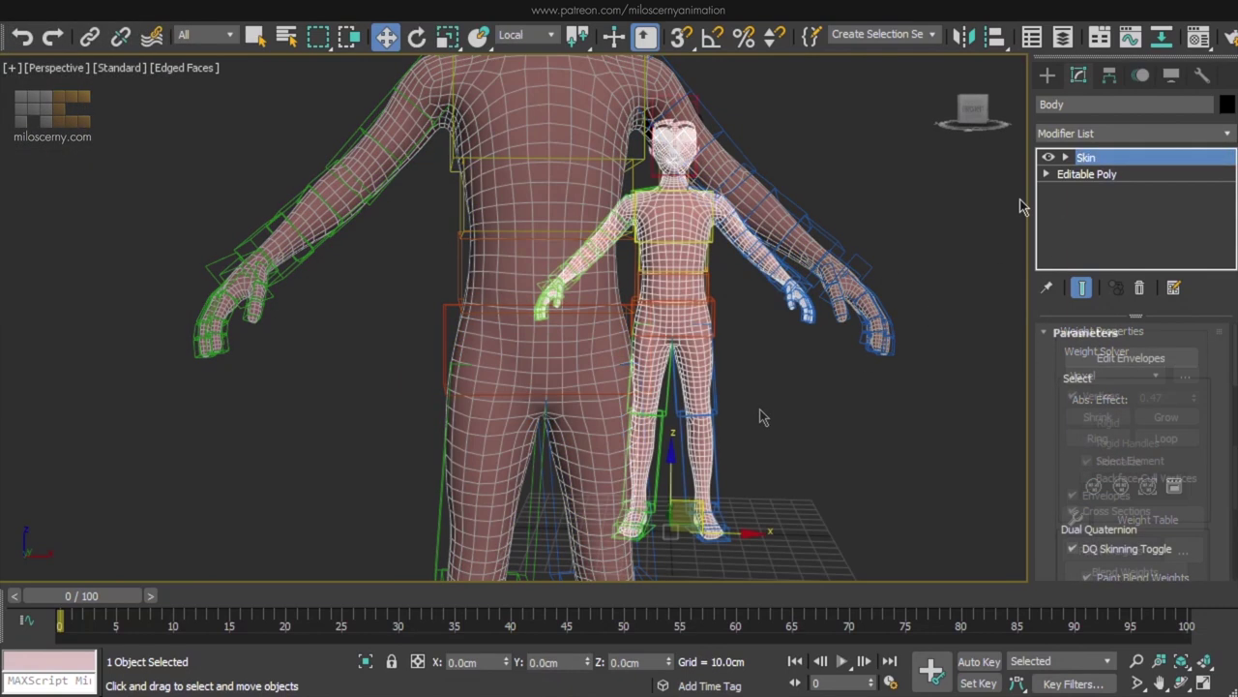
pyautogui.rightClick(1103, 158)
pyautogui.click(1160, 188)
# Try moving the left foot platform of the rig and cancel the move.
pyautogui.click(700, 559)
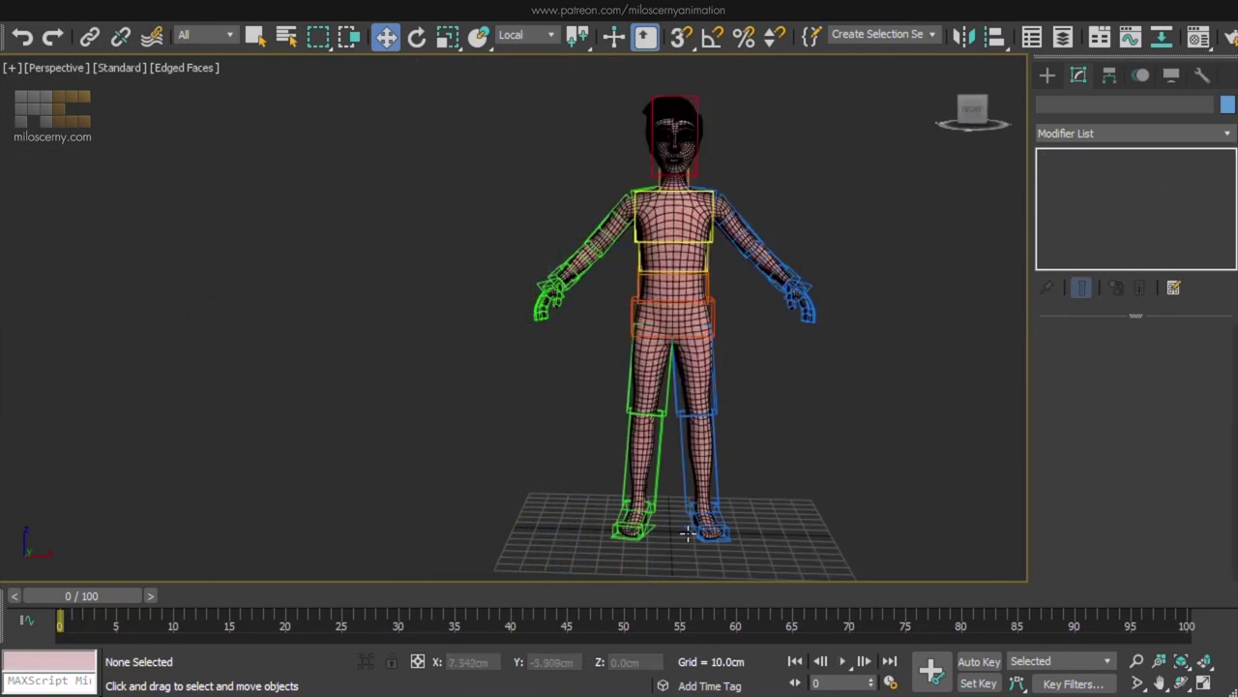
pyautogui.click(728, 538)
pyautogui.moveTo(741, 504); pyautogui.dragTo(763, 472)
pyautogui.rightClick(762, 472)
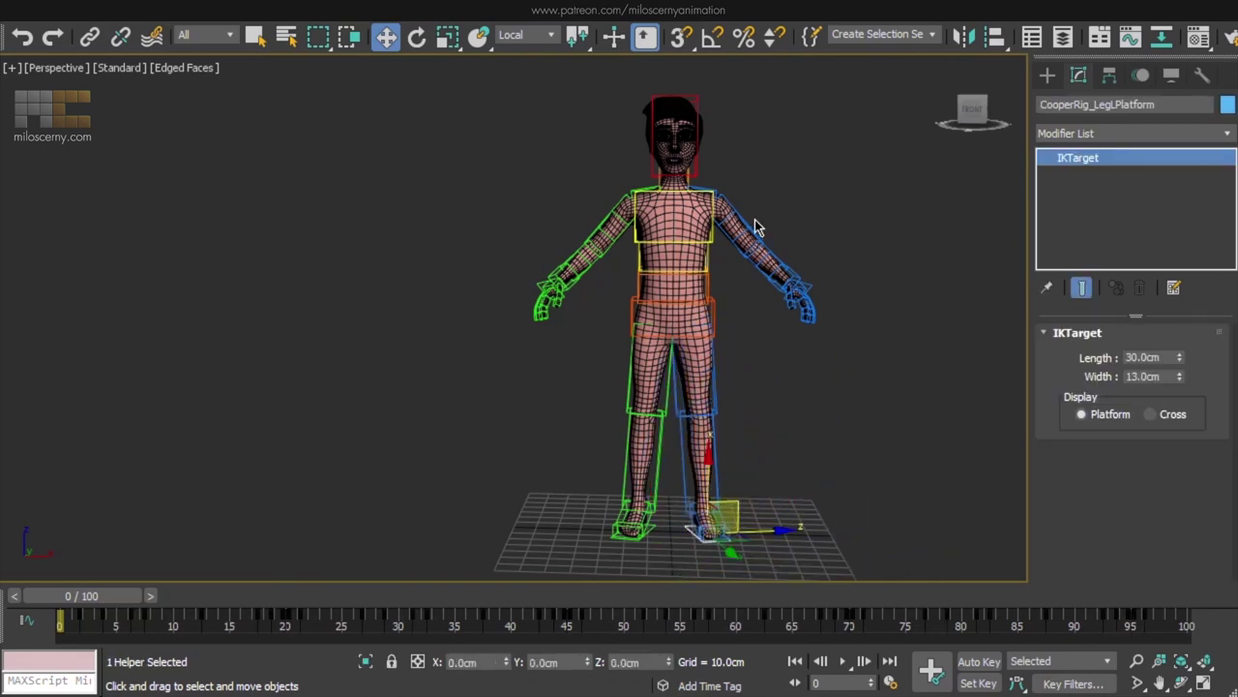
# Add an extra bone to the head hub, with the viewport shown in wireframe.
pyautogui.click(698, 153)
pyautogui.moveTo(777, 174); pyautogui.dragTo(688, 239, button='middle')
pyautogui.scroll(8, 688, 240)
pyautogui.keyDown('alt'); pyautogui.moveTo(634, 319); pyautogui.dragTo(681, 341, button='middle'); pyautogui.keyUp('alt')
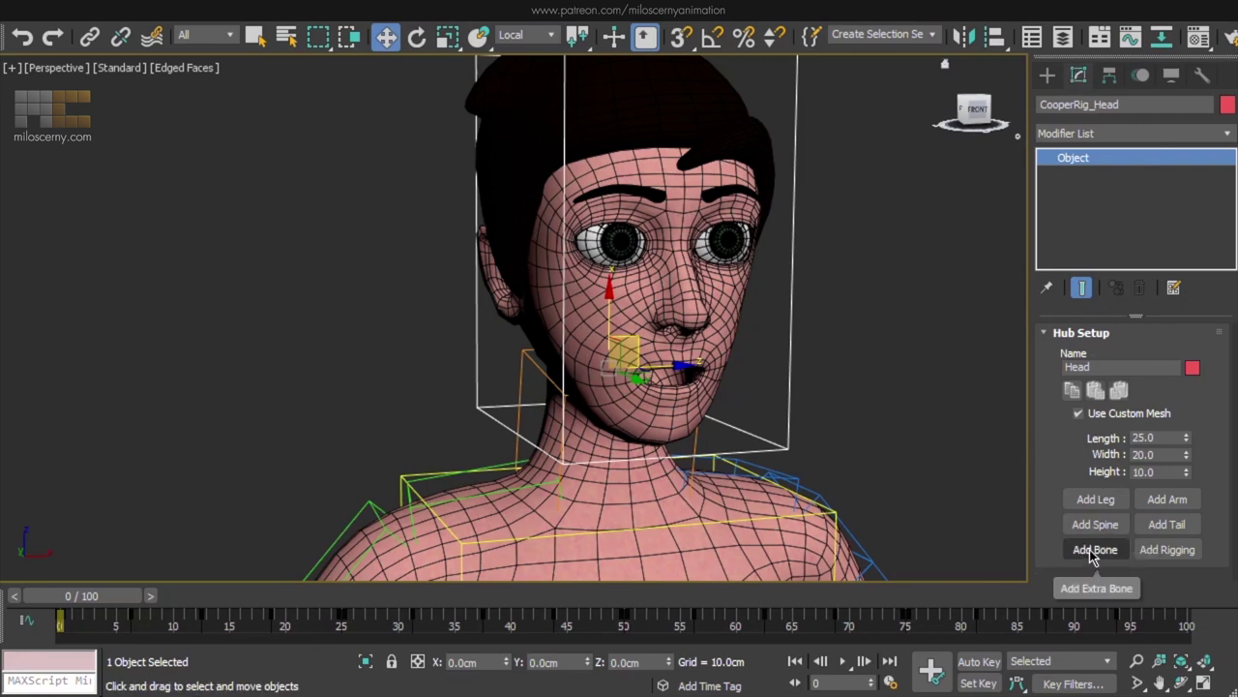
pyautogui.press('F3')
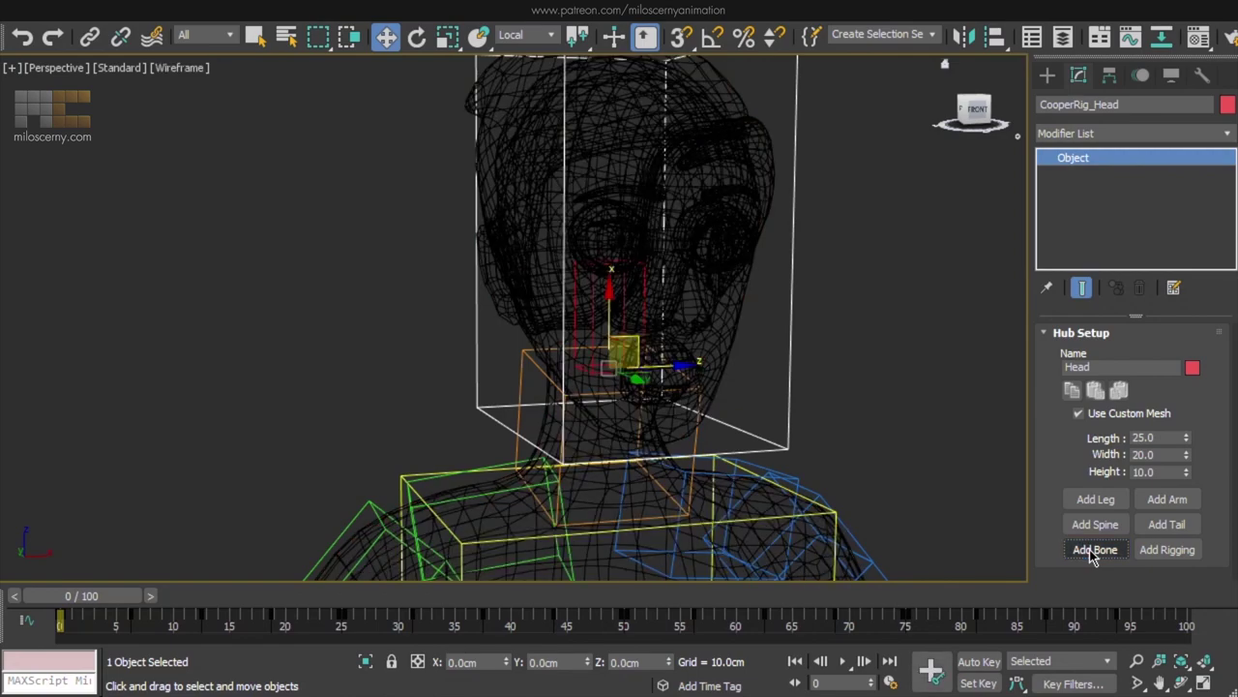
pyautogui.click(1084, 549)
pyautogui.scroll(4, 585, 326)
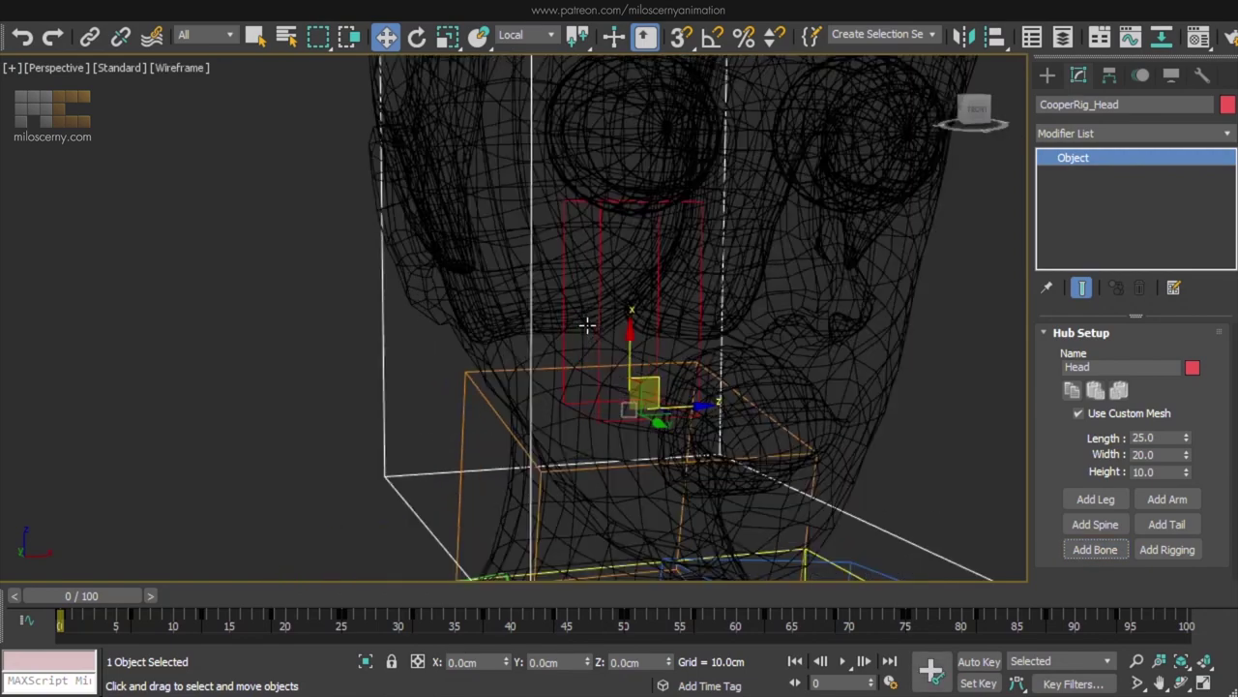
# Rotate and move the new head bone in the left view so it runs from below the ear along the jaw.
pyautogui.click(601, 260)
pyautogui.scroll(-4, 589, 249)
pyautogui.moveTo(588, 251)
pyautogui.keyDown('alt'); pyautogui.mouseDown(button='middle')
pyautogui.moveTo(652, 278)
pyautogui.moveTo(765, 277)
pyautogui.moveTo(754, 274)
pyautogui.mouseUp(button='middle'); pyautogui.keyUp('alt')
pyautogui.press('l')
pyautogui.scroll(5, 778, 364)
pyautogui.press('F3')
pyautogui.press('F3')
pyautogui.press('e')
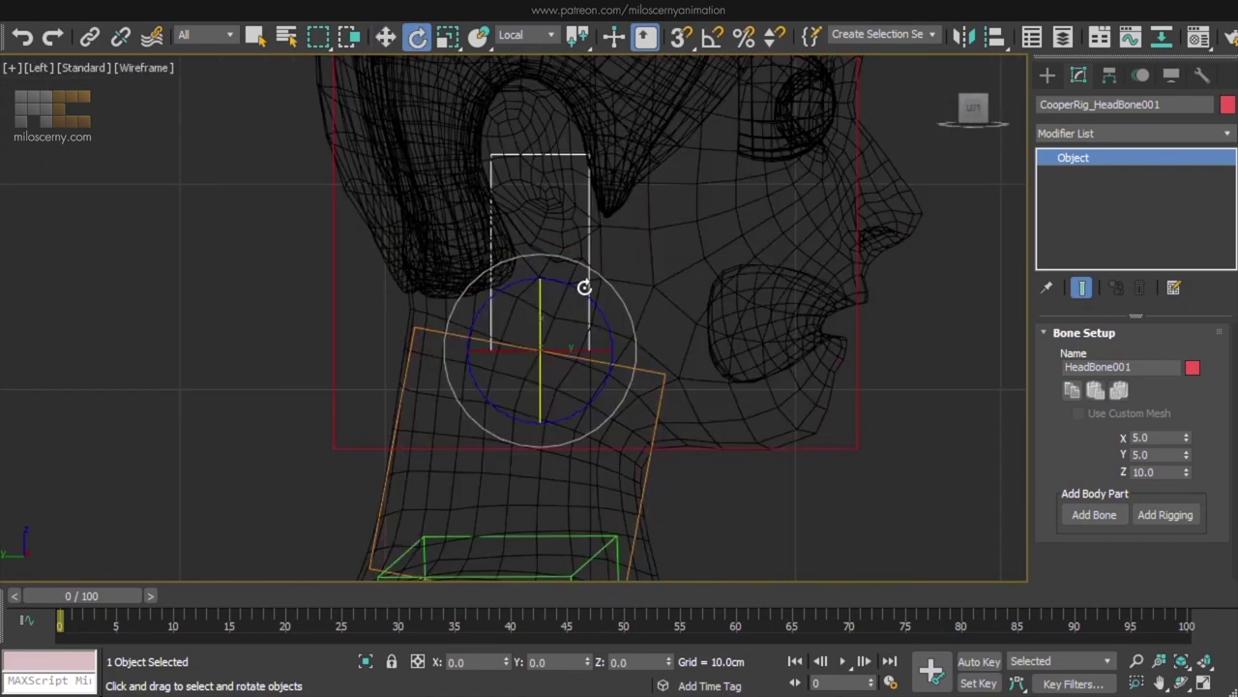
pyautogui.moveTo(583, 285)
pyautogui.mouseDown()
pyautogui.moveTo(713, 484)
pyautogui.moveTo(713, 461)
pyautogui.mouseUp()
pyautogui.press('w')
pyautogui.moveTo(564, 344); pyautogui.dragTo(586, 326)
pyautogui.press('e')
pyautogui.moveTo(629, 276); pyautogui.dragTo(634, 286)
# Set the jaw bone's Z size to 15 and its X size to 15.7, showing the character shaded.
pyautogui.moveTo(1187, 472); pyautogui.dragTo(1190, 428)
pyautogui.press('F3')
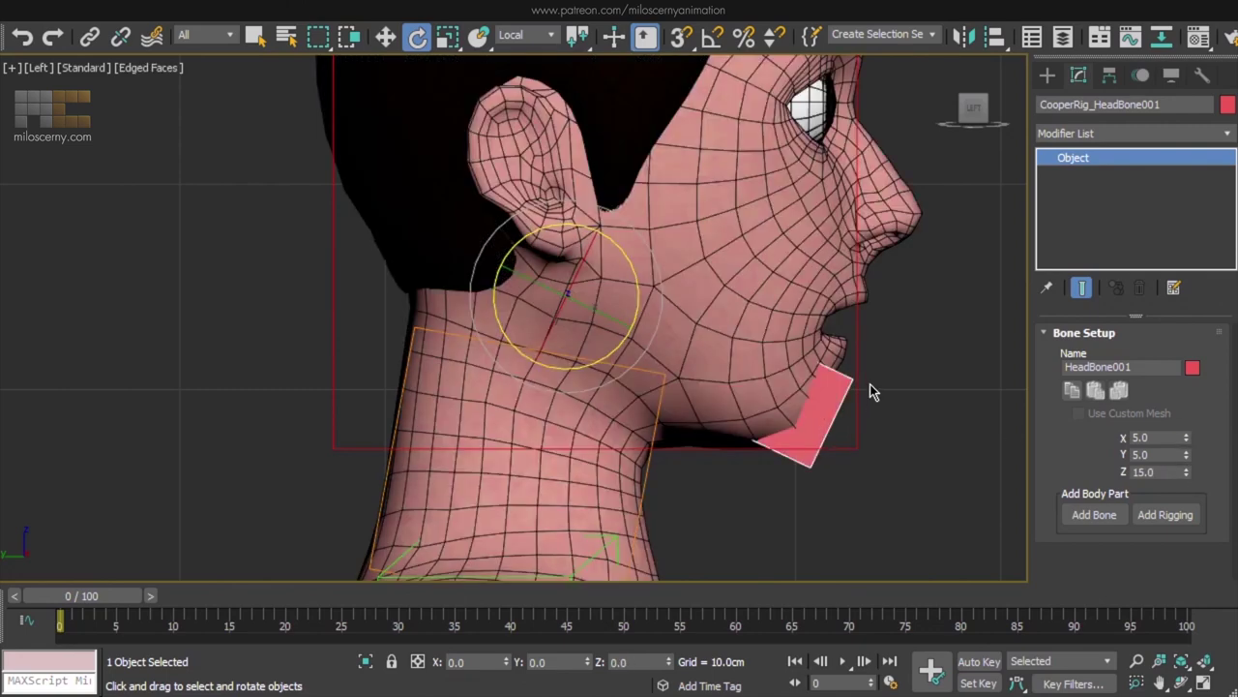
pyautogui.keyDown('alt'); pyautogui.moveTo(874, 390); pyautogui.dragTo(716, 392, button='middle'); pyautogui.keyUp('alt')
pyautogui.moveTo(1187, 438)
pyautogui.mouseDown()
pyautogui.moveTo(1224, 165)
pyautogui.moveTo(1206, 234)
pyautogui.mouseUp()
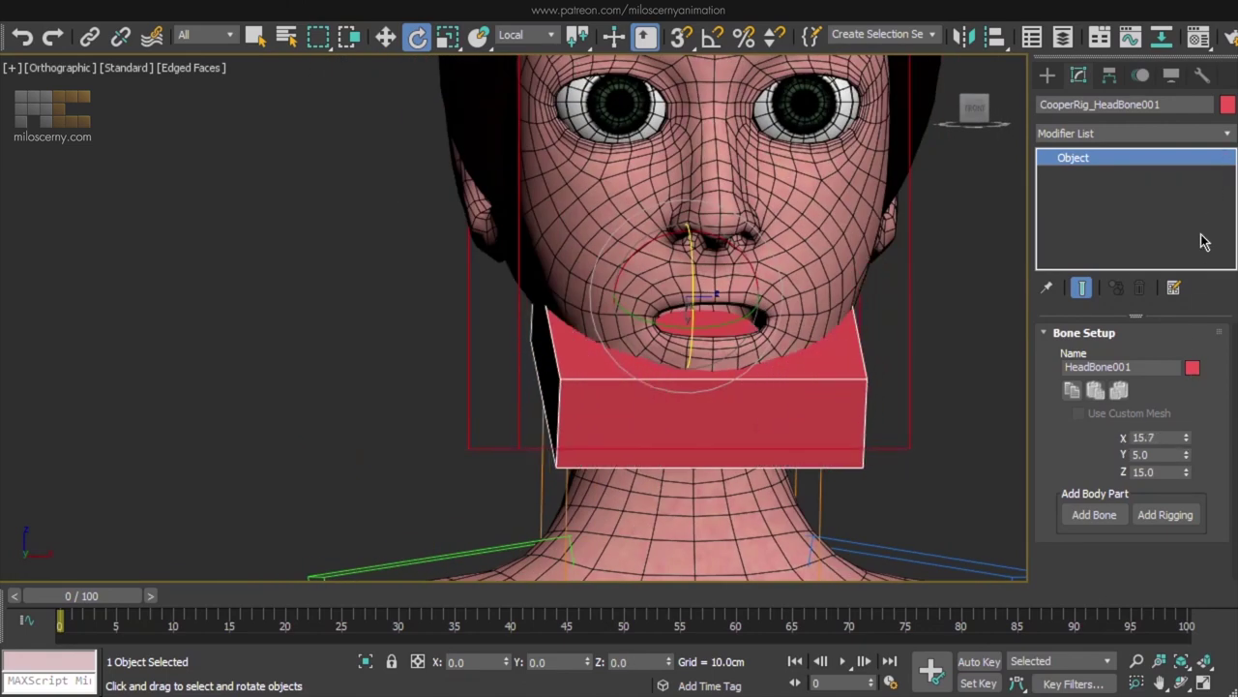
# Display the jaw bone as a box, rename it Jaw and show it in a wireframe left view.
pyautogui.click(1171, 74)
pyautogui.click(1074, 446)
pyautogui.click(1079, 75)
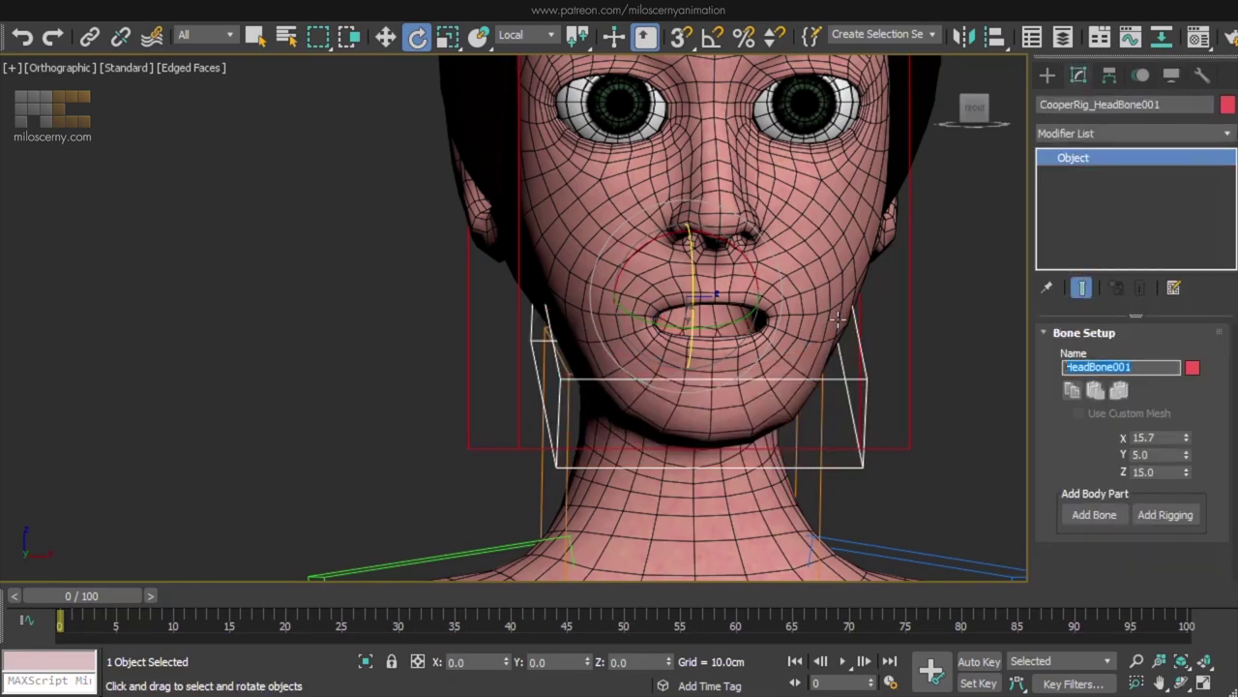
pyautogui.keyDown('alt'); pyautogui.moveTo(812, 325); pyautogui.dragTo(777, 335, button='middle'); pyautogui.keyUp('alt')
pyautogui.press('l')
pyautogui.moveTo(678, 330); pyautogui.dragTo(536, 185, button='middle')
pyautogui.scroll(4, 745, 353)
pyautogui.press('F3')
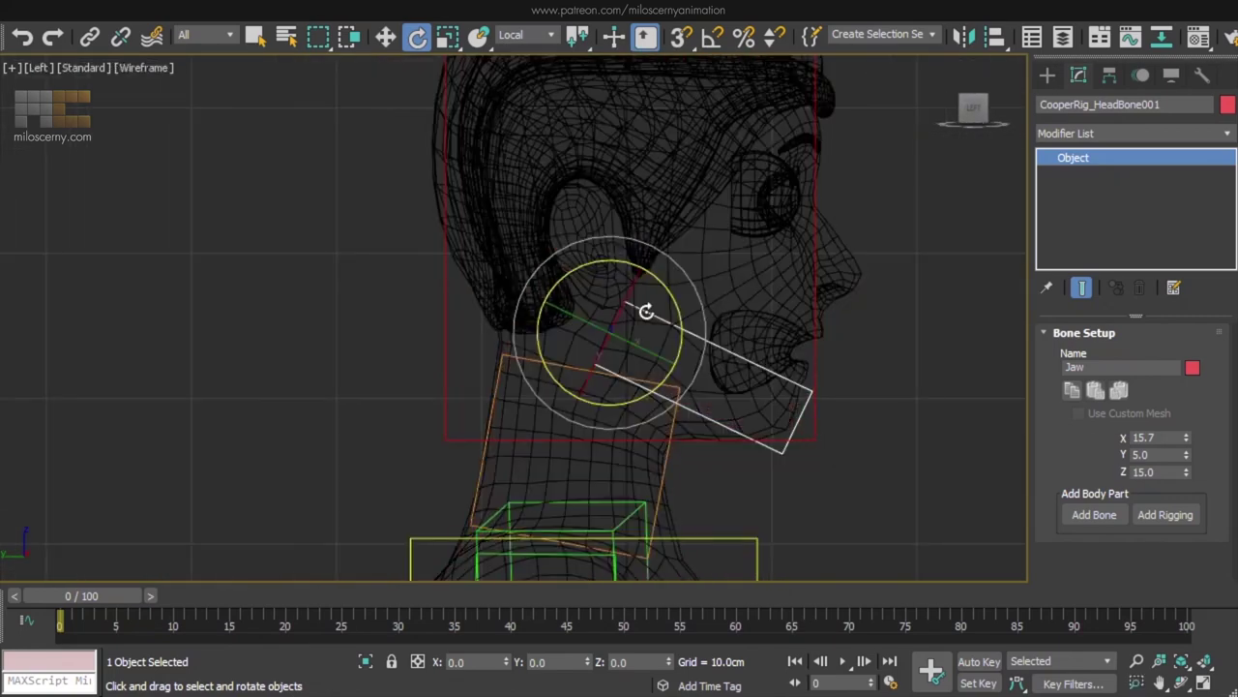
# Move and slightly rotate the Jaw bone in the left view to fit the jaw, and check it shaded in perspective.
pyautogui.scroll(4, 718, 349)
pyautogui.moveTo(719, 349); pyautogui.dragTo(665, 341, button='middle')
pyautogui.press('w')
pyautogui.moveTo(489, 349); pyautogui.dragTo(534, 334)
pyautogui.press('e')
pyautogui.moveTo(582, 275); pyautogui.dragTo(581, 278)
pyautogui.scroll(-3, 580, 277)
pyautogui.press('F3')
pyautogui.press('p')
pyautogui.scroll(-3, 580, 278)
pyautogui.keyDown('alt'); pyautogui.moveTo(580, 278); pyautogui.dragTo(469, 296, button='middle'); pyautogui.keyUp('alt')
# Add a second extra bone to the head hub and select it with the viewport shown in wireframe.
pyautogui.click(854, 271)
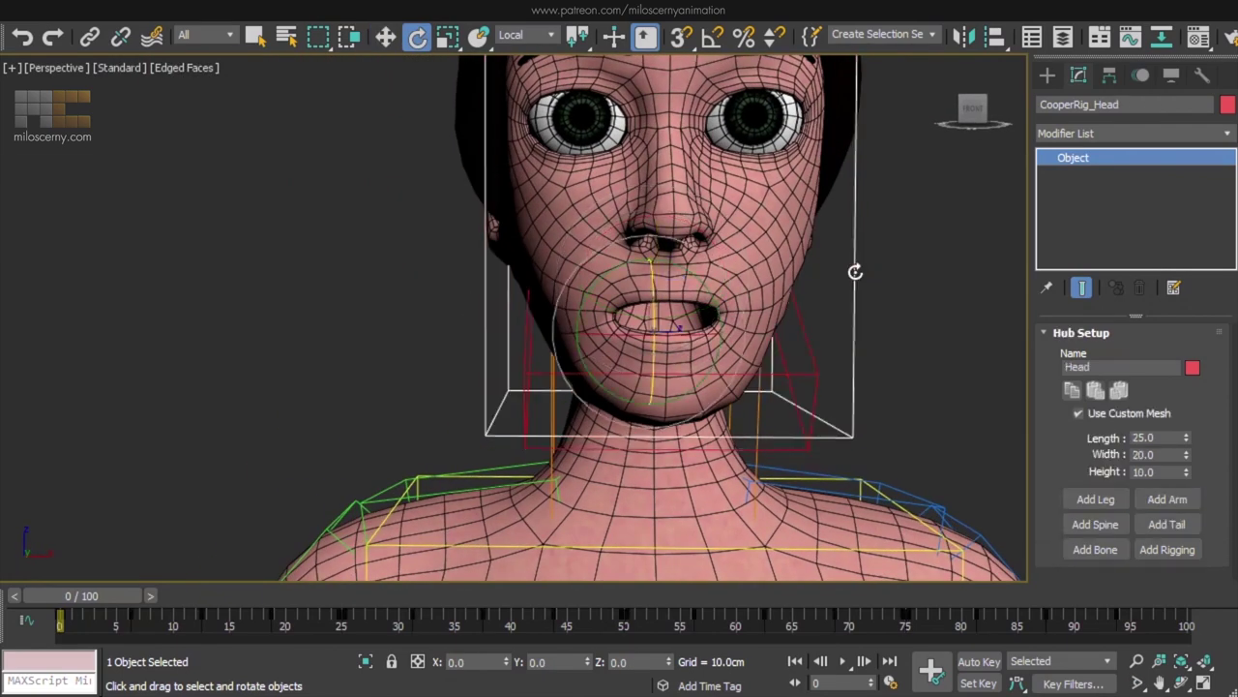
pyautogui.moveTo(857, 268); pyautogui.dragTo(973, 387, button='middle')
pyautogui.press('F3')
pyautogui.click(1093, 554)
pyautogui.keyDown('alt'); pyautogui.moveTo(677, 329); pyautogui.dragTo(764, 342, button='middle'); pyautogui.keyUp('alt')
pyautogui.scroll(4, 700, 351)
pyautogui.click(707, 322)
pyautogui.scroll(-4, 716, 325)
pyautogui.press('F3')
pyautogui.press('F3')
# Rotate the new head bone with angle snap so it points forward, and centre it on the character's right eyeball in the top view.
pyautogui.click(714, 40)
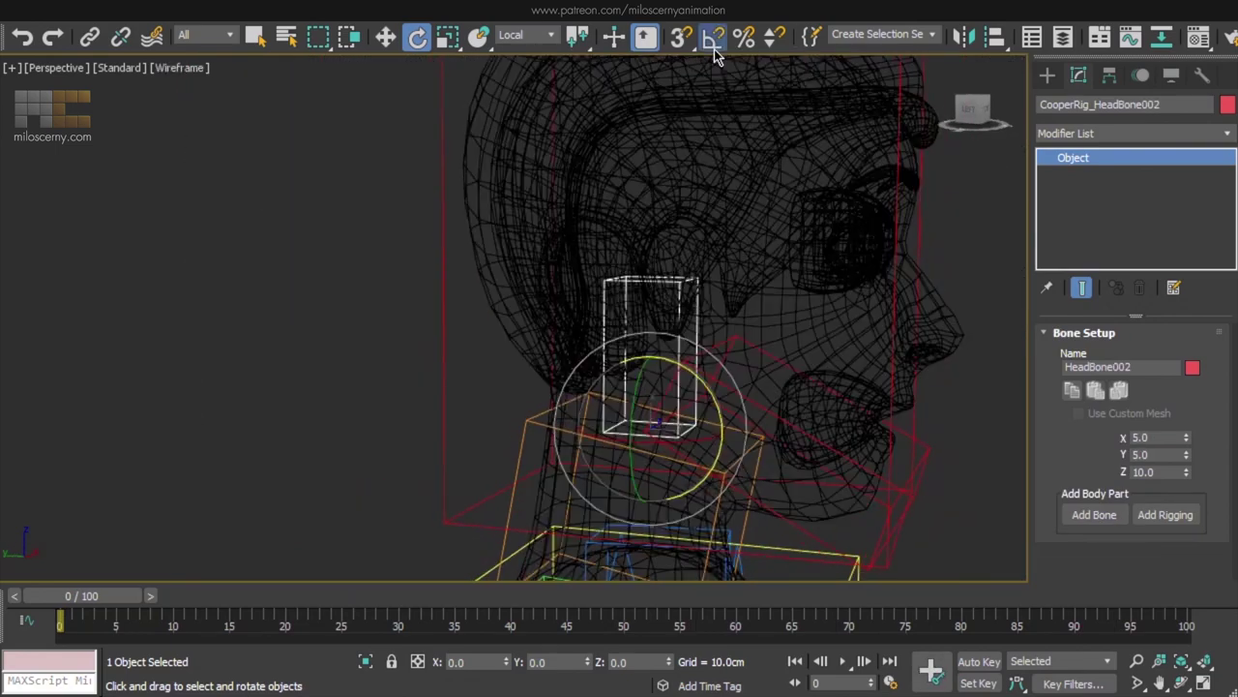
pyautogui.moveTo(696, 376); pyautogui.dragTo(739, 454)
pyautogui.press('w')
pyautogui.keyDown('alt'); pyautogui.moveTo(732, 436); pyautogui.dragTo(738, 138, button='middle'); pyautogui.keyUp('alt')
pyautogui.keyDown('alt'); pyautogui.moveTo(538, 421); pyautogui.dragTo(567, 280, button='middle'); pyautogui.keyUp('alt')
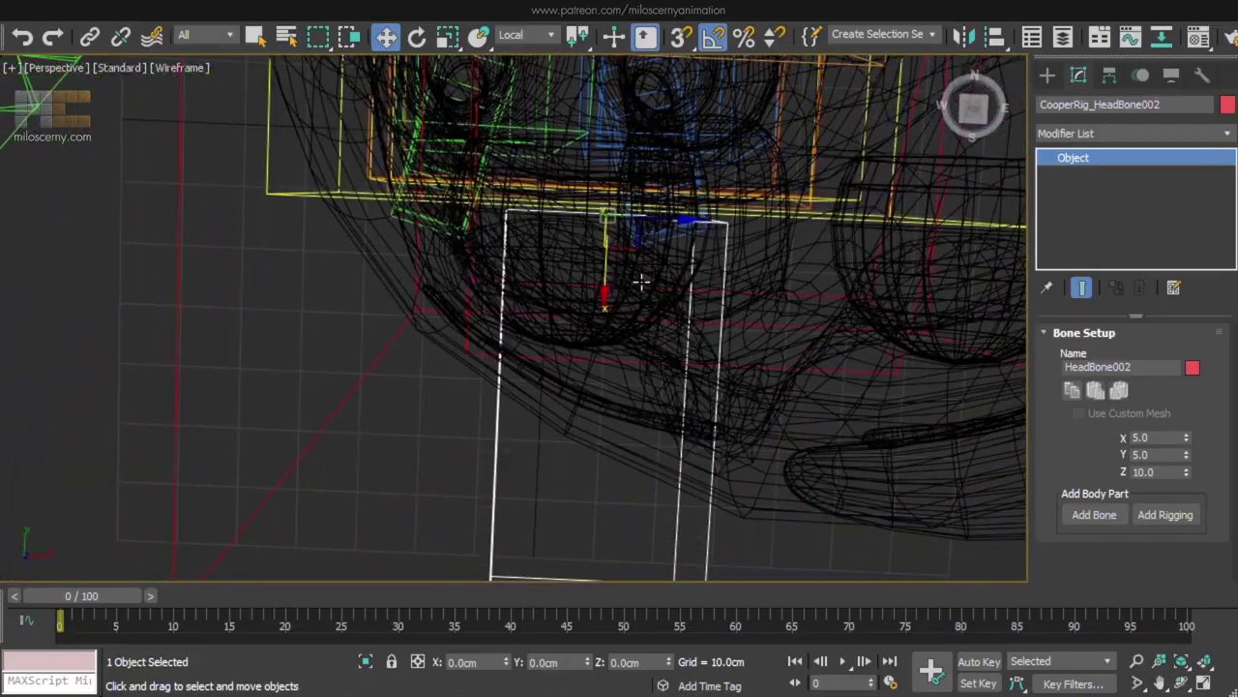
pyautogui.press('t')
pyautogui.scroll(8, 500, 335)
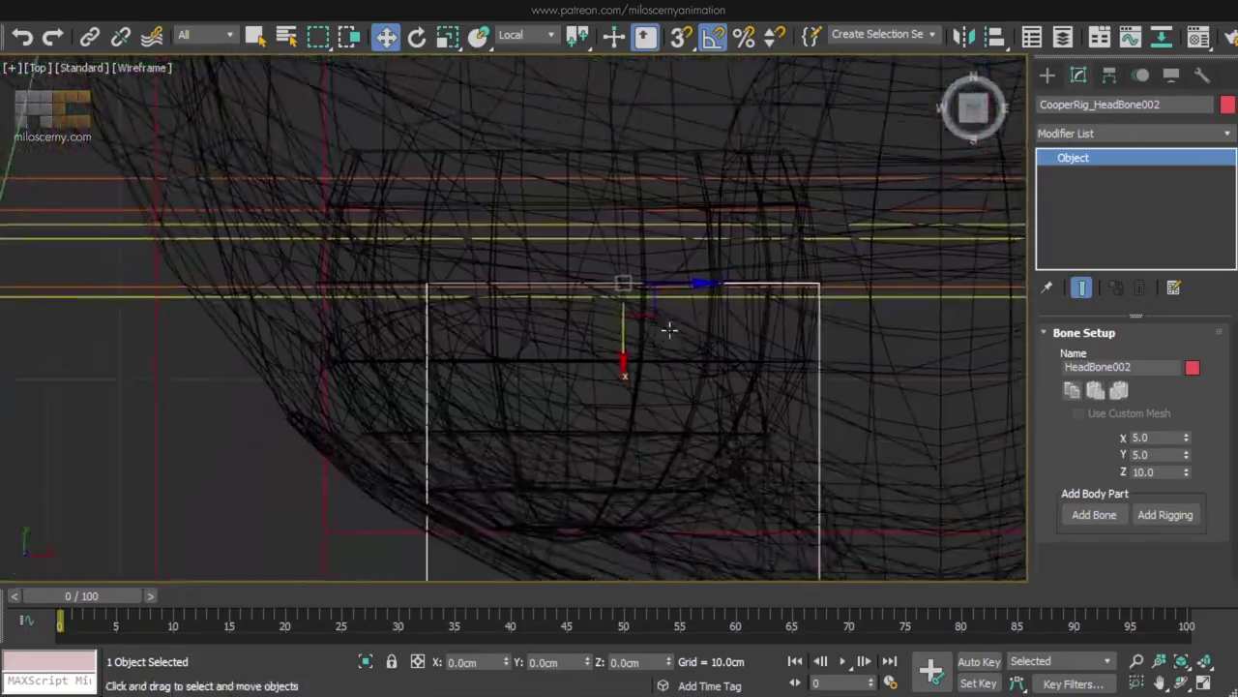
pyautogui.moveTo(686, 282); pyautogui.dragTo(574, 331)
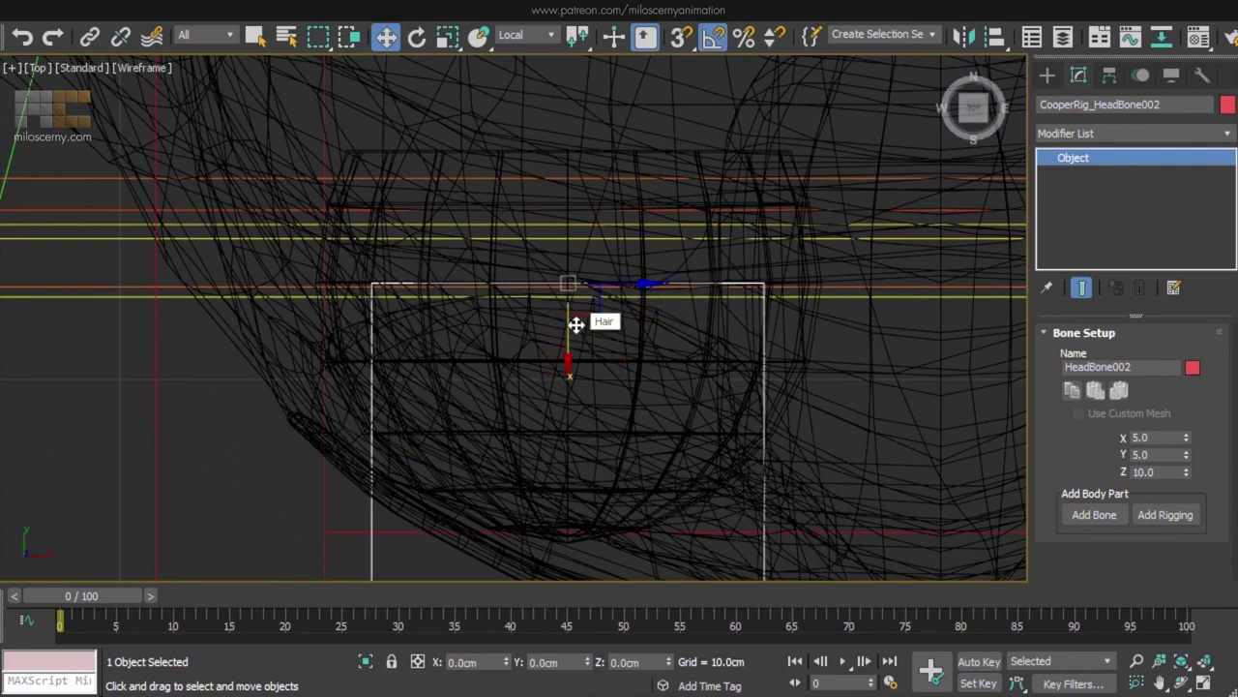
# Set the right eye bone's Z size to 3.5 and name the bone EyeR.
pyautogui.press('p')
pyautogui.scroll(-3, 578, 330)
pyautogui.keyDown('alt'); pyautogui.moveTo(578, 332); pyautogui.dragTo(680, 222, button='middle'); pyautogui.keyUp('alt')
pyautogui.press('F3')
pyautogui.moveTo(696, 299)
pyautogui.keyDown('alt'); pyautogui.mouseDown(button='middle')
pyautogui.moveTo(743, 230)
pyautogui.moveTo(586, 262)
pyautogui.moveTo(652, 359)
pyautogui.moveTo(745, 359)
pyautogui.moveTo(797, 312)
pyautogui.moveTo(800, 286)
pyautogui.mouseUp(button='middle'); pyautogui.keyUp('alt')
pyautogui.press('F3')
pyautogui.moveTo(1186, 472); pyautogui.dragTo(1181, 538)
pyautogui.press('F3')
pyautogui.moveTo(852, 373)
pyautogui.keyDown('alt'); pyautogui.mouseDown(button='middle')
pyautogui.moveTo(692, 353)
pyautogui.moveTo(718, 351)
pyautogui.mouseUp(button='middle'); pyautogui.keyUp('alt')
pyautogui.moveTo(1187, 474); pyautogui.dragTo(1182, 472)
pyautogui.write('3.5')
pyautogui.press('Tab')
# Add another extra bone to the head hub and select the EyeR bone in the wireframe view.
pyautogui.scroll(-5, 832, 304)
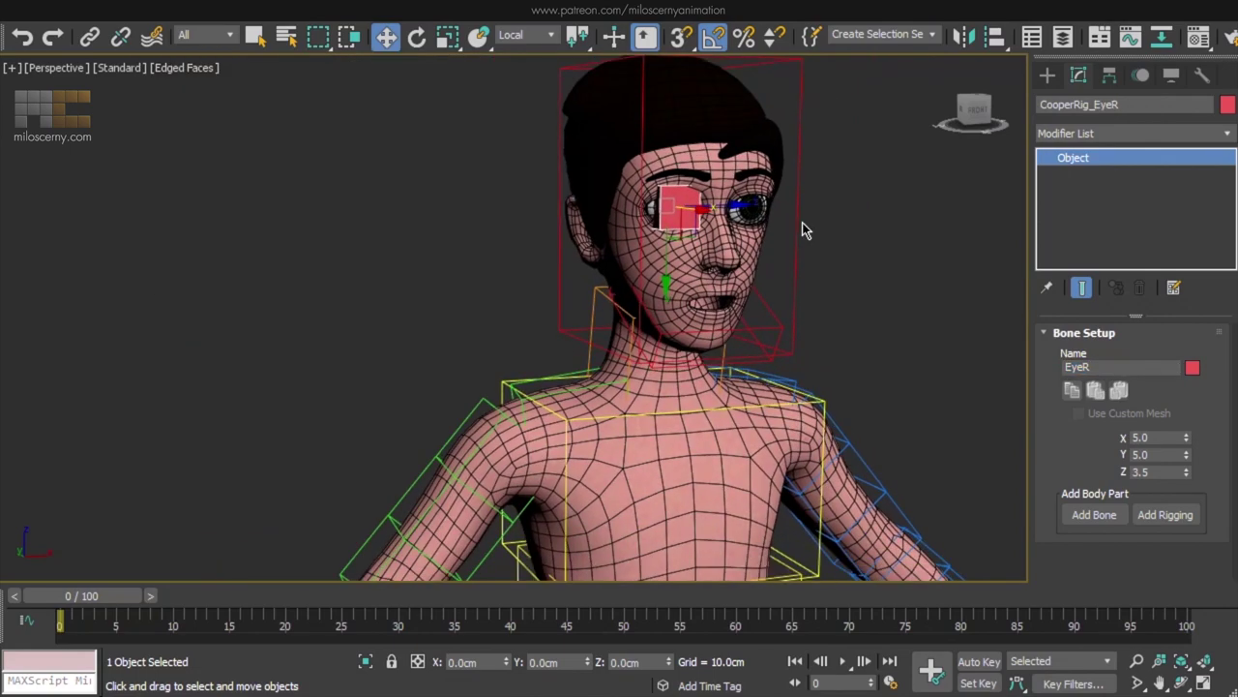
pyautogui.click(799, 222)
pyautogui.click(1106, 560)
pyautogui.scroll(5, 777, 248)
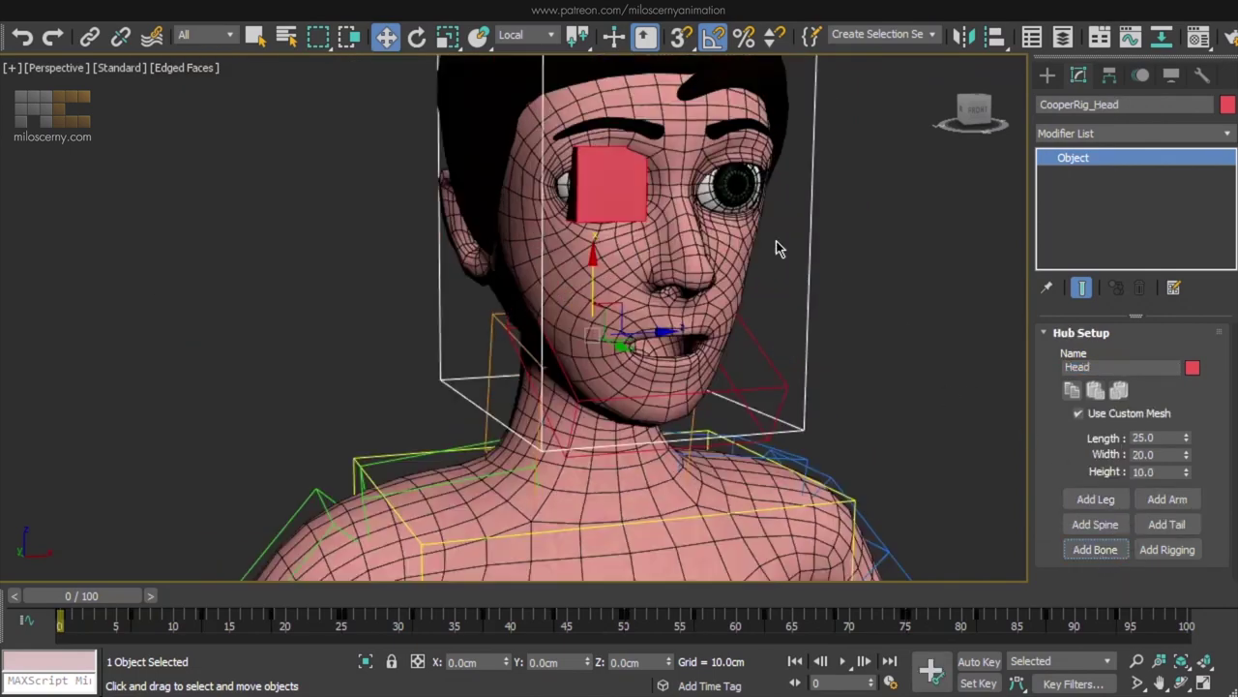
pyautogui.press('F3')
pyautogui.moveTo(674, 222); pyautogui.dragTo(713, 312, button='middle')
pyautogui.keyDown('alt'); pyautogui.moveTo(547, 363); pyautogui.dragTo(566, 381, button='middle'); pyautogui.keyUp('alt')
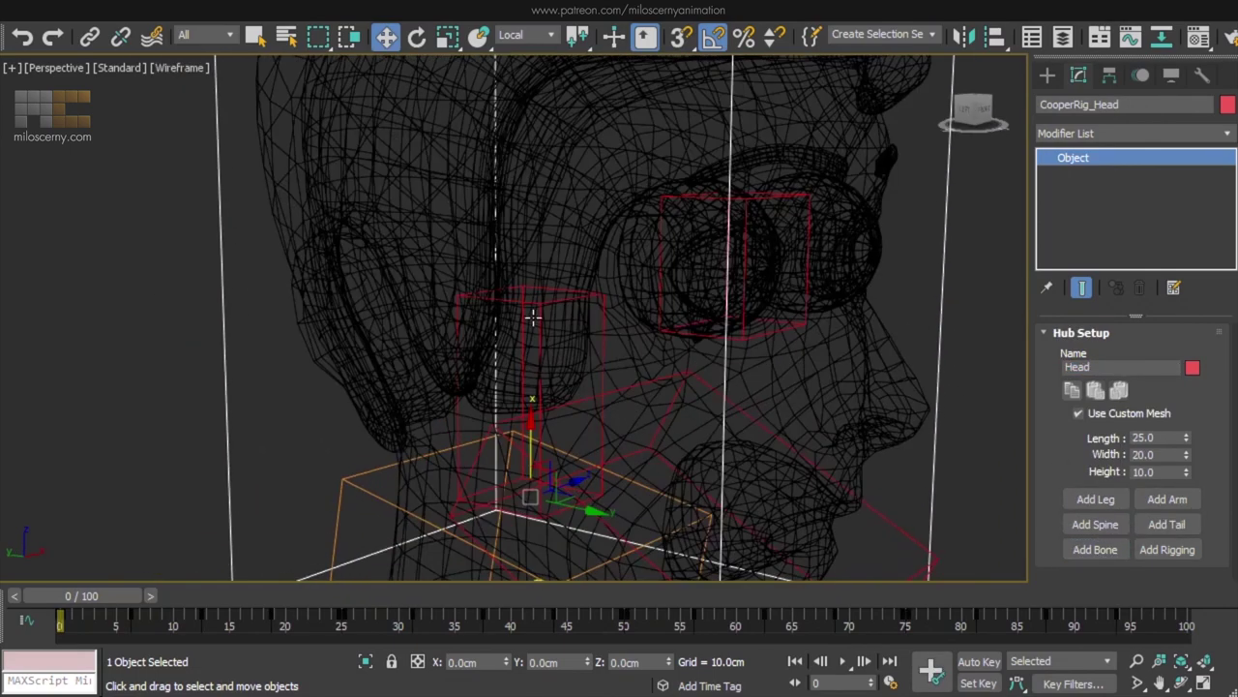
pyautogui.click(663, 322)
pyautogui.click(663, 322)
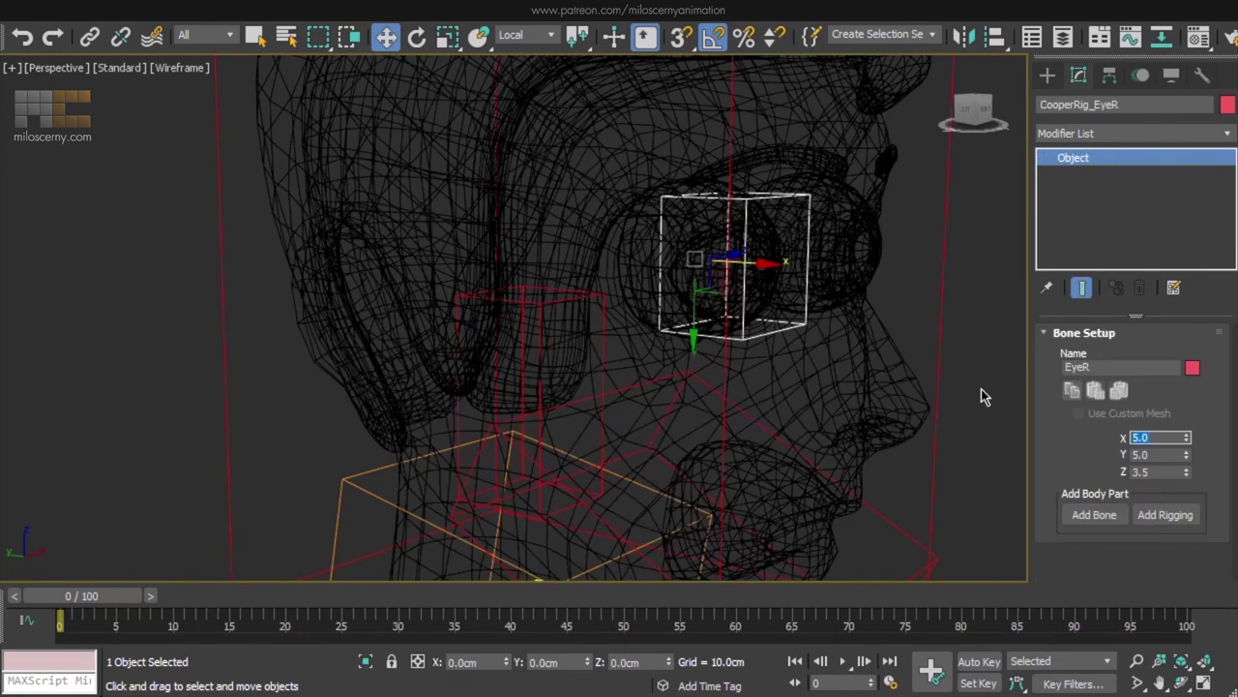
# Freeze the Body and Hair objects of the mesh layer in the Layer Explorer.
pyautogui.click(1064, 37)
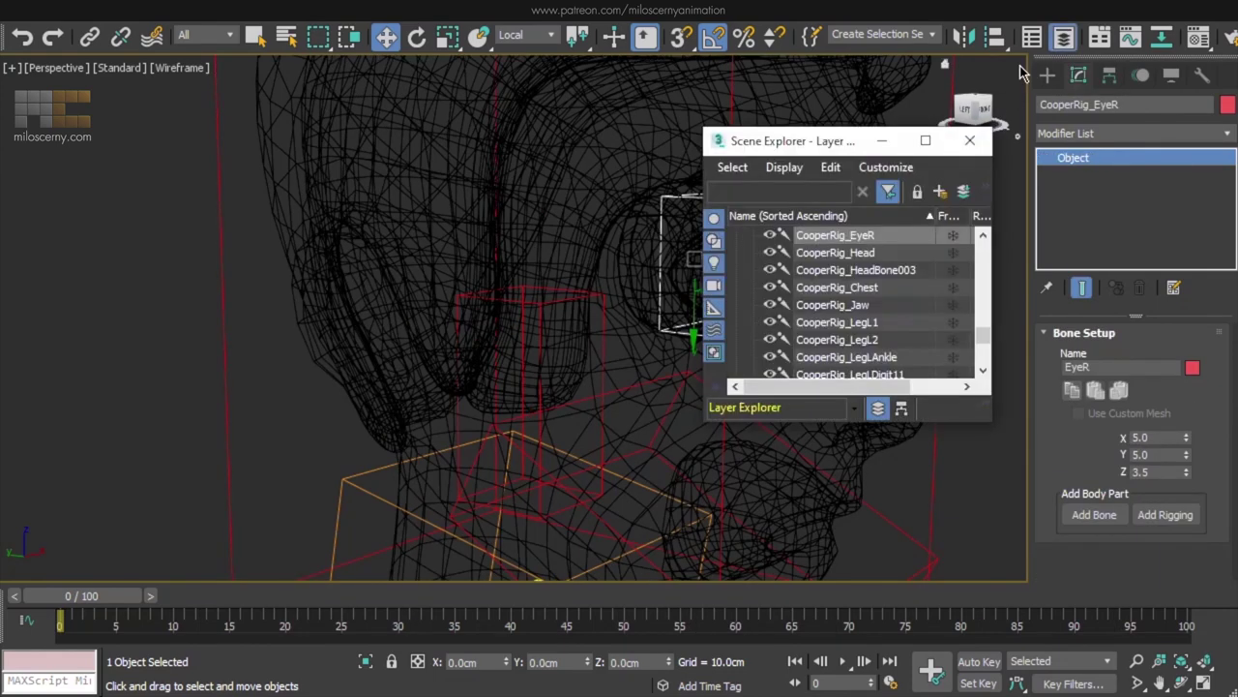
pyautogui.scroll(-5, 785, 308)
pyautogui.scroll(10, 784, 290)
pyautogui.click(739, 235)
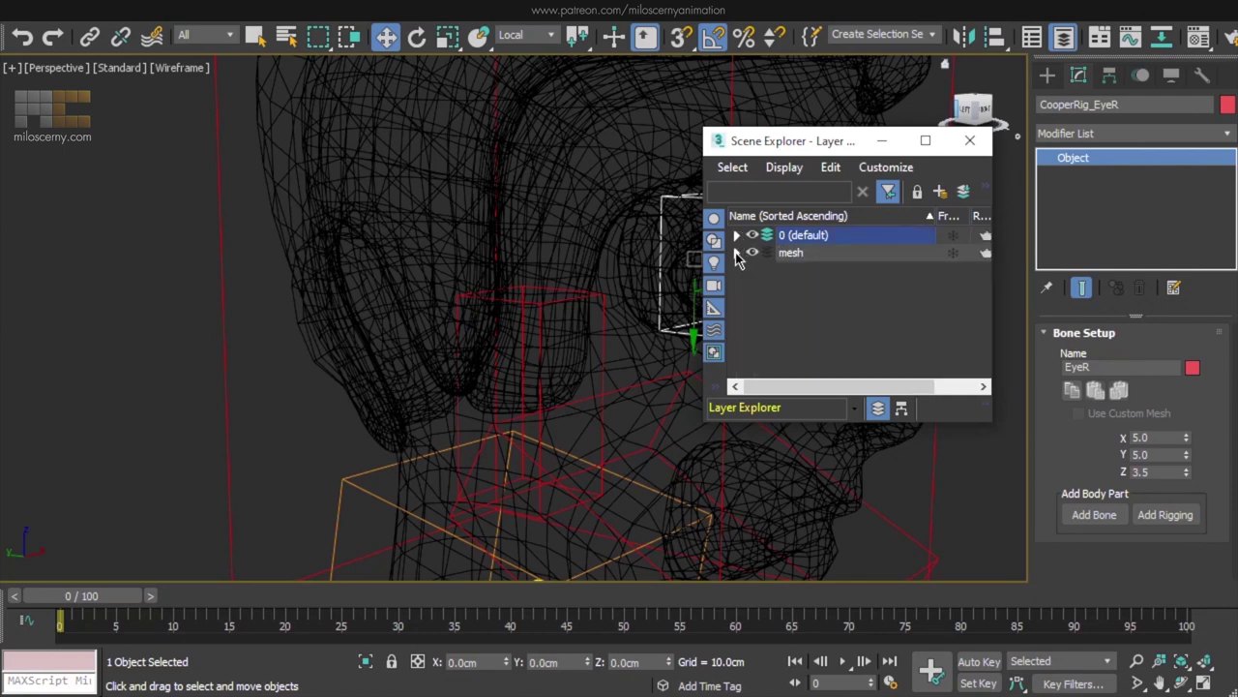
pyautogui.click(736, 253)
pyautogui.click(952, 290)
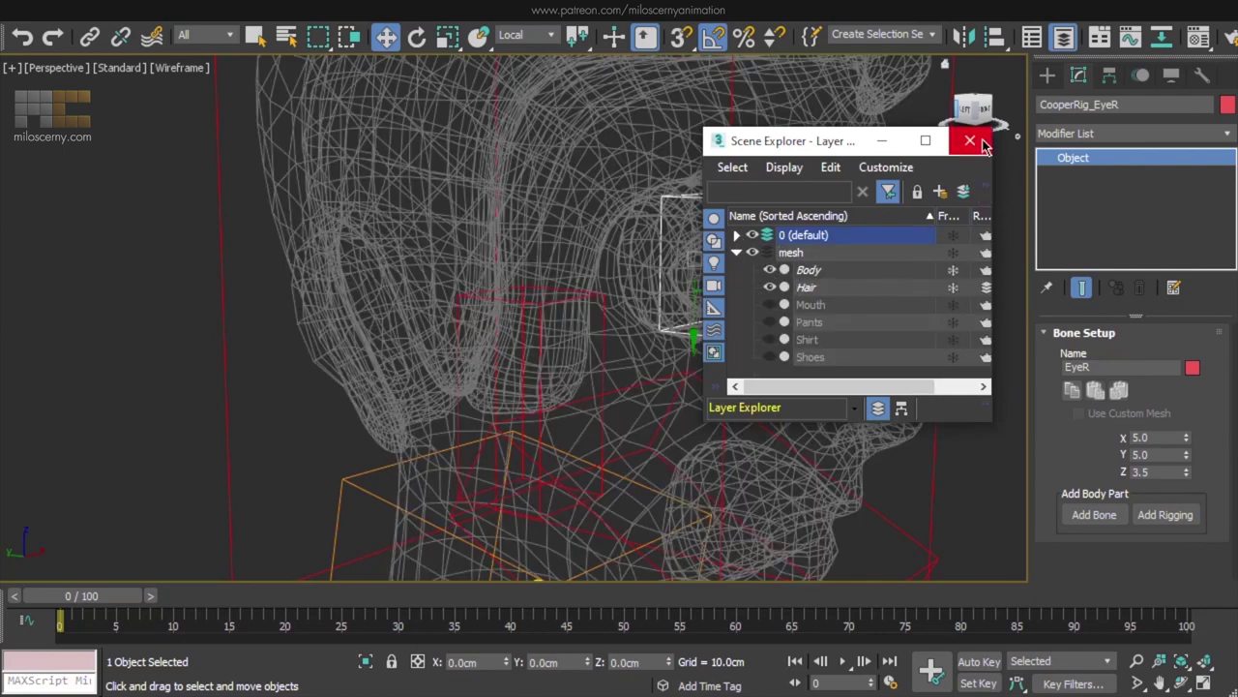
pyautogui.click(970, 140)
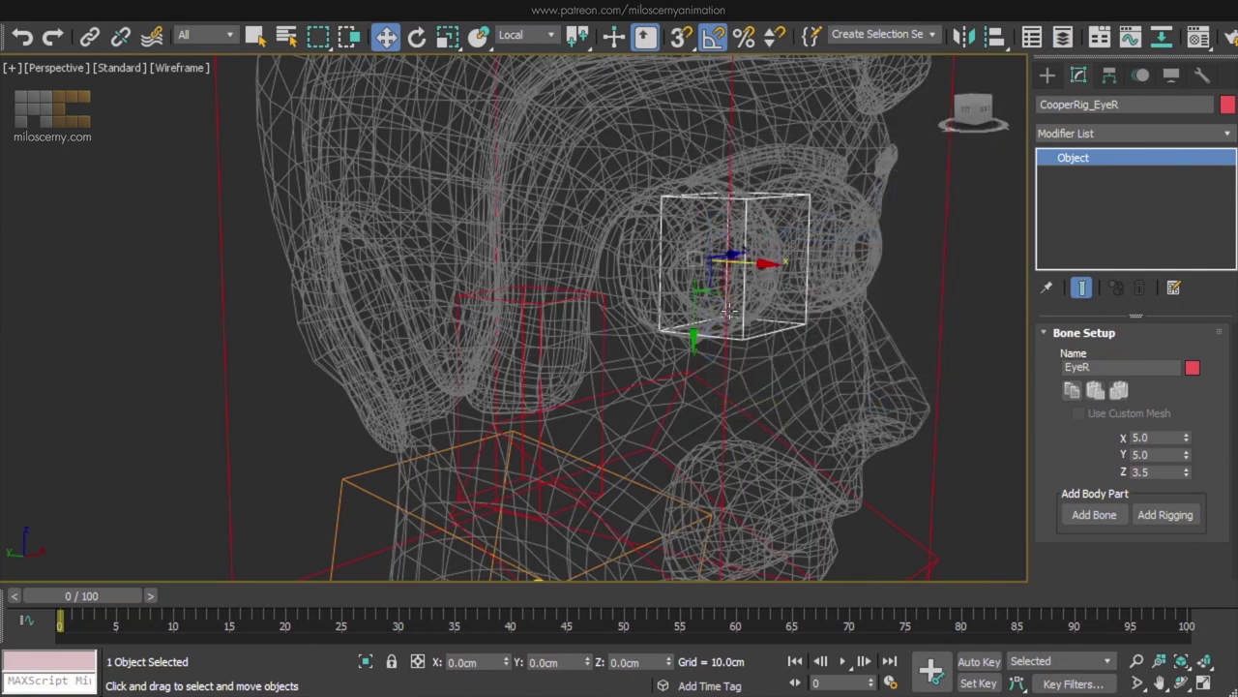
# Copy the EyeR bone's settings, paste them mirrored onto the new head bone and rename that bone EyeL.
pyautogui.click(1072, 389)
pyautogui.click(542, 308)
pyautogui.keyDown('alt'); pyautogui.moveTo(548, 308); pyautogui.dragTo(771, 364, button='middle'); pyautogui.keyUp('alt')
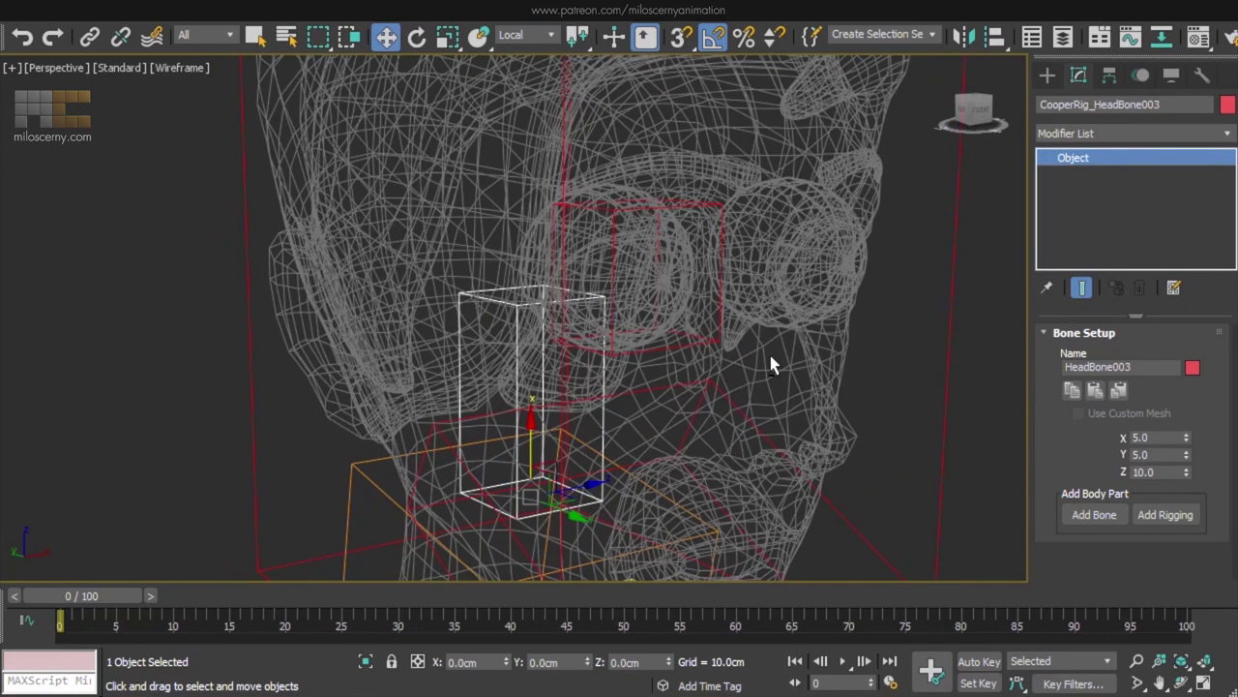
pyautogui.press('F3')
pyautogui.click(1119, 391)
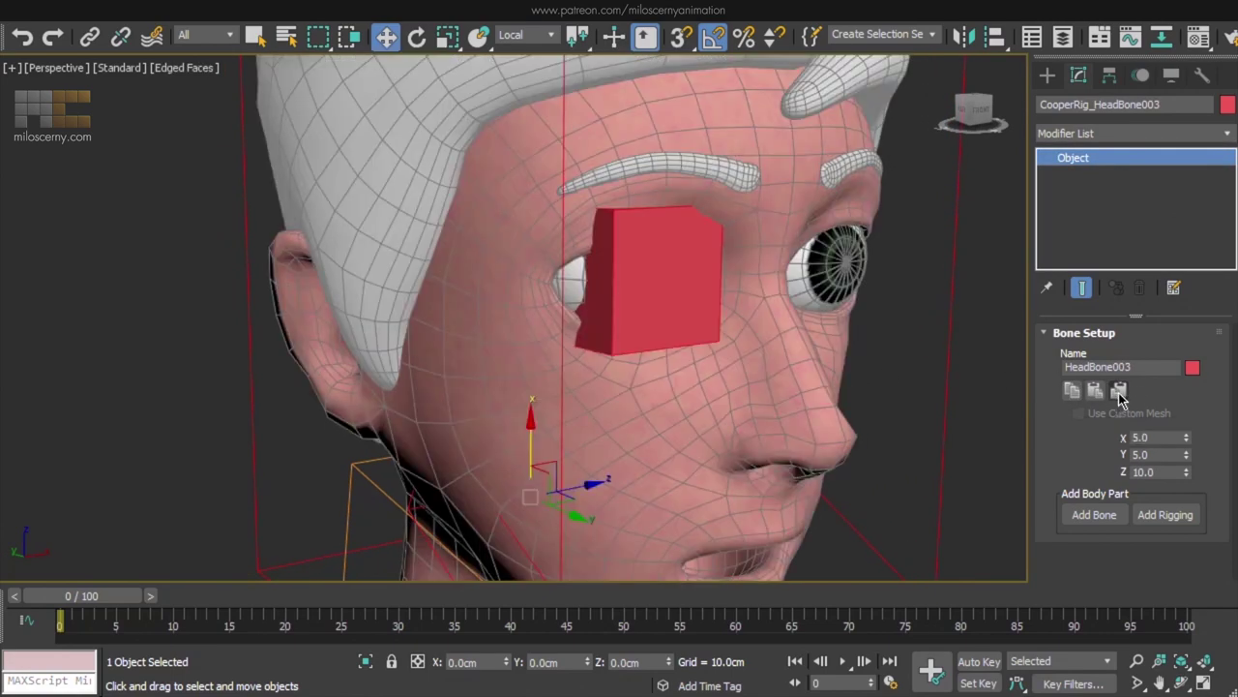
pyautogui.keyDown('alt'); pyautogui.moveTo(778, 350); pyautogui.dragTo(588, 357, button='middle'); pyautogui.keyUp('alt')
pyautogui.doubleClick(1151, 370)
pyautogui.write('EyeL')
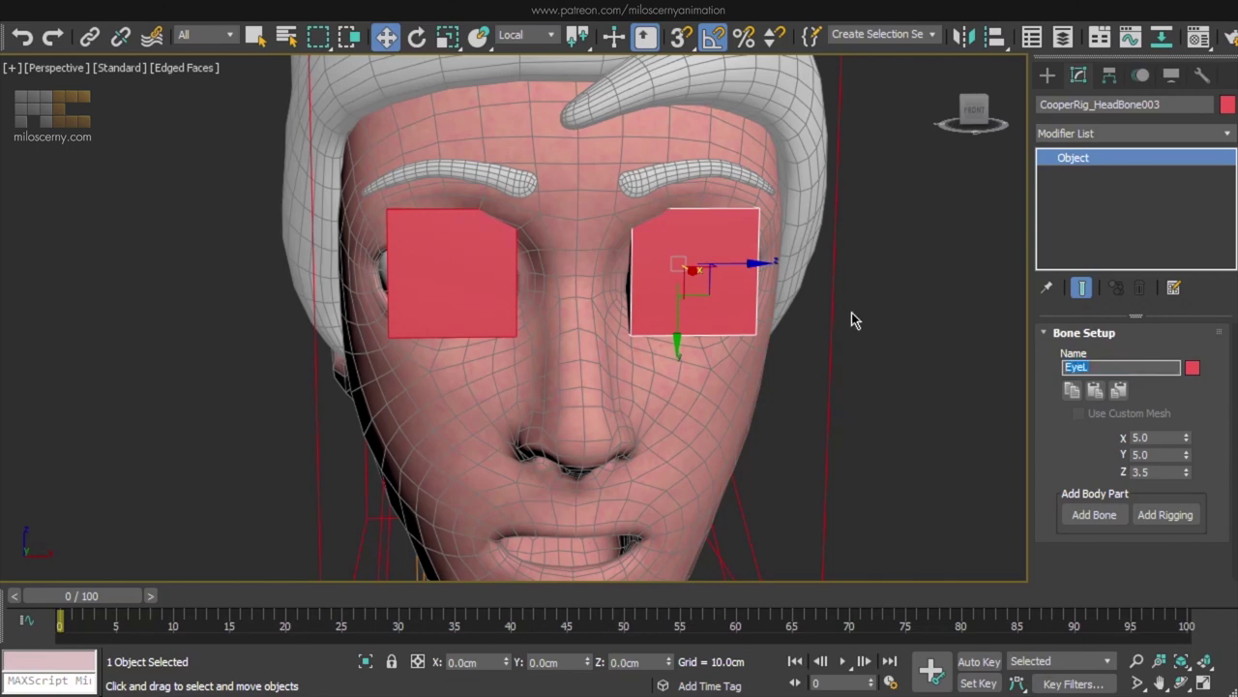
# Select both eye bones and display them as boxes.
pyautogui.keyDown('alt'); pyautogui.moveTo(840, 313); pyautogui.dragTo(904, 299, button='middle'); pyautogui.keyUp('alt')
pyautogui.keyDown('ctrl'); pyautogui.click(548, 247); pyautogui.keyUp('ctrl')
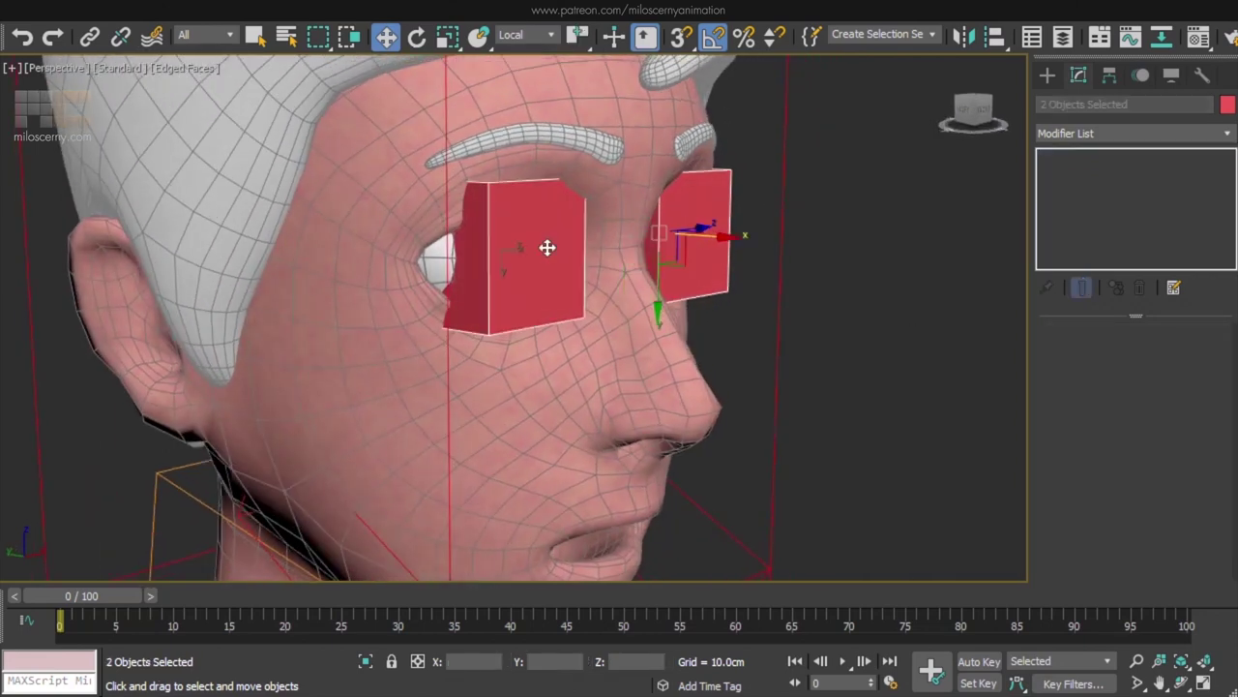
pyautogui.click(1170, 75)
pyautogui.click(1130, 227)
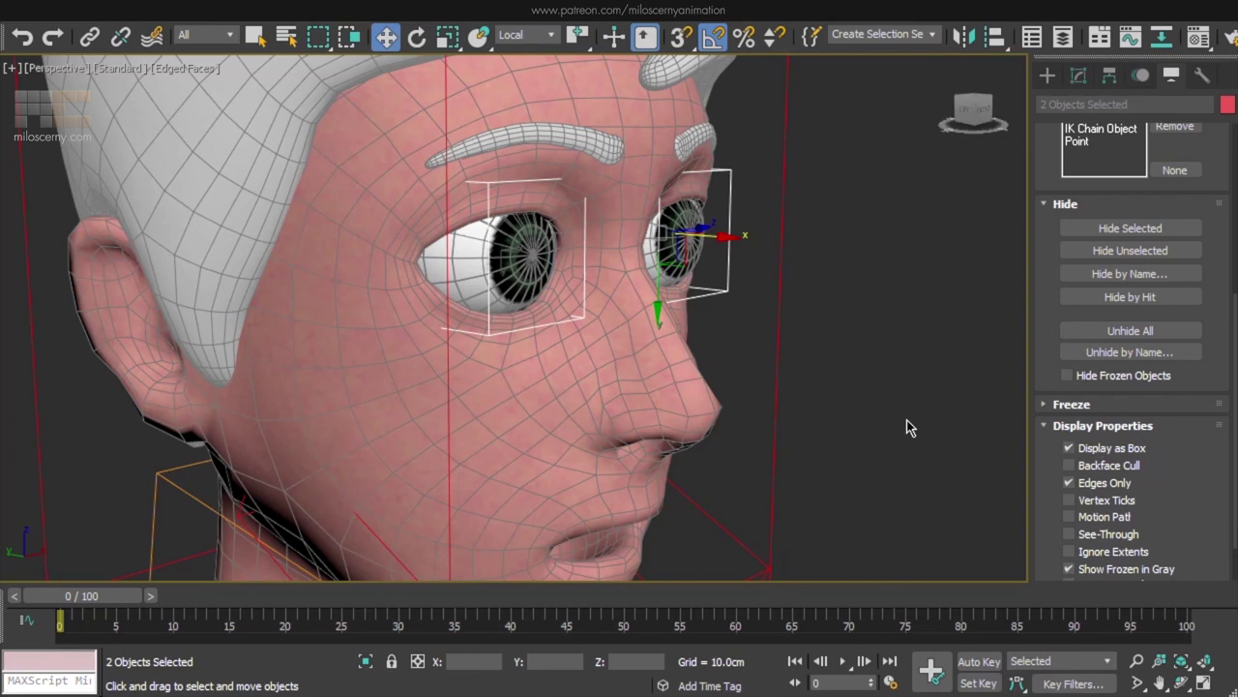
# Add another extra bone to the head hub for the eyelid and select it in the wireframe view.
pyautogui.click(774, 382)
pyautogui.press('z')
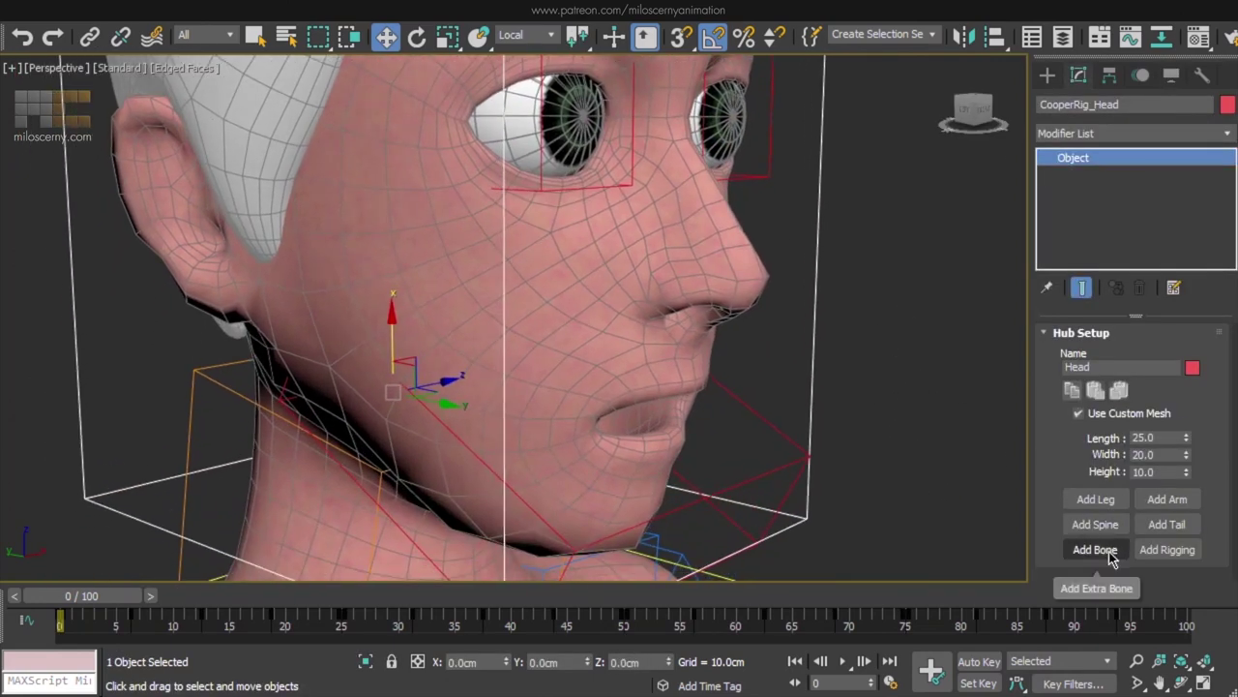
pyautogui.press('F3')
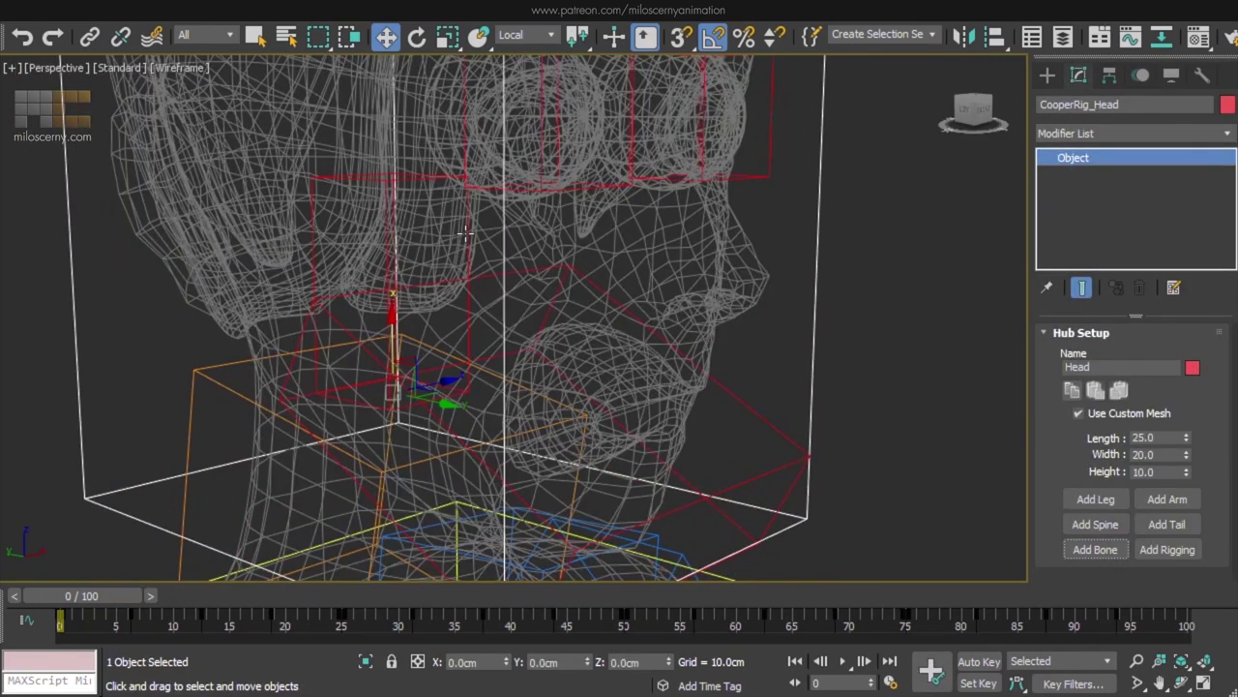
pyautogui.keyDown('alt'); pyautogui.moveTo(592, 231); pyautogui.dragTo(629, 329, button='middle'); pyautogui.keyUp('alt')
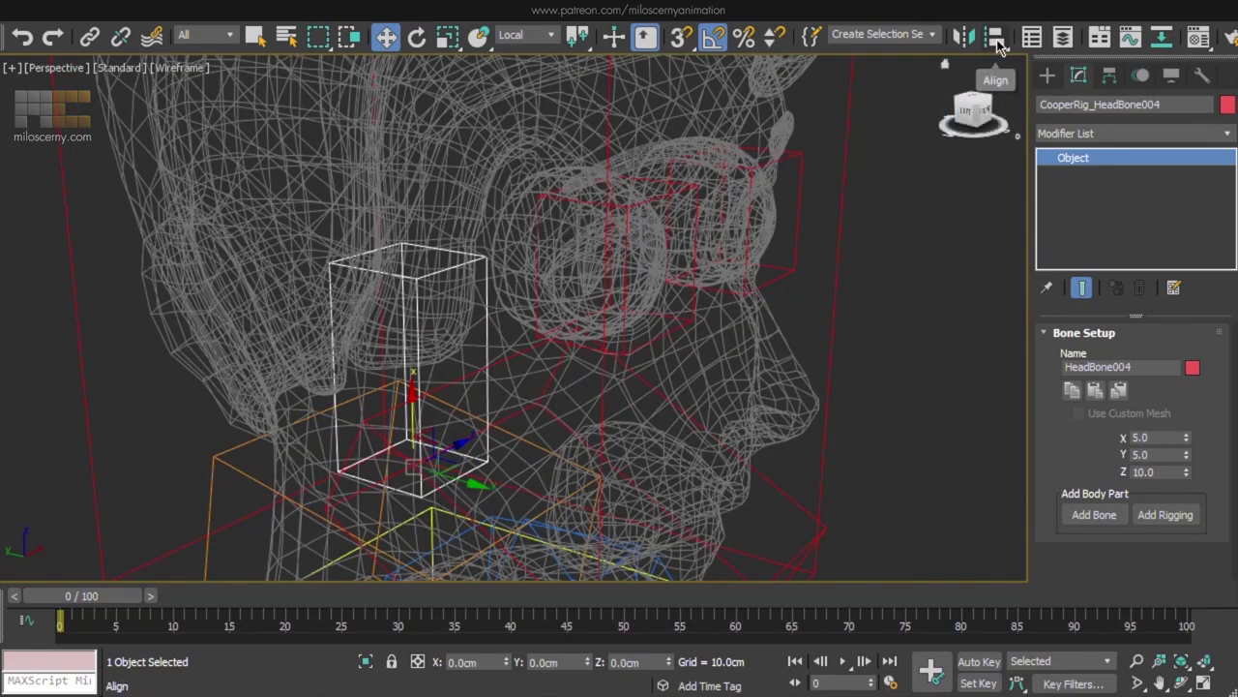
# Align the new bone to the EyeR bone, pivot to pivot in X, Y and Z position, with orientation on all three axes.
pyautogui.hotkey('alt', 'a')
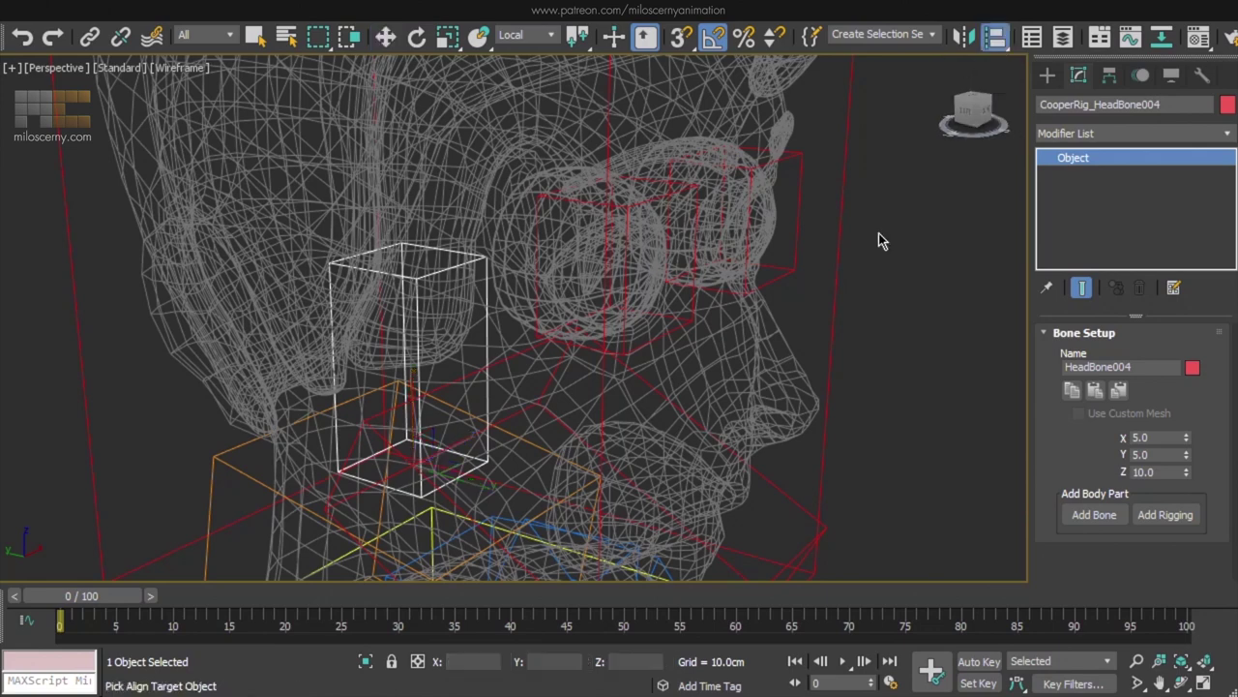
pyautogui.click(629, 223)
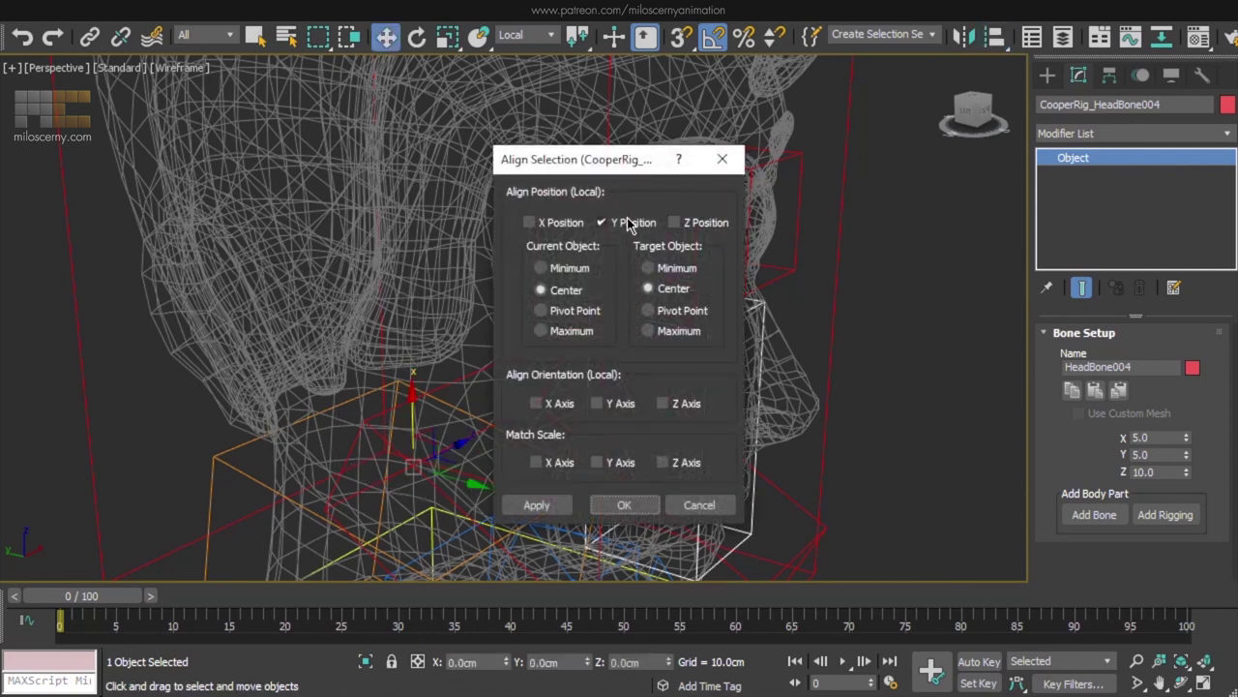
pyautogui.click(530, 223)
pyautogui.click(675, 223)
pyautogui.click(673, 312)
pyautogui.click(568, 317)
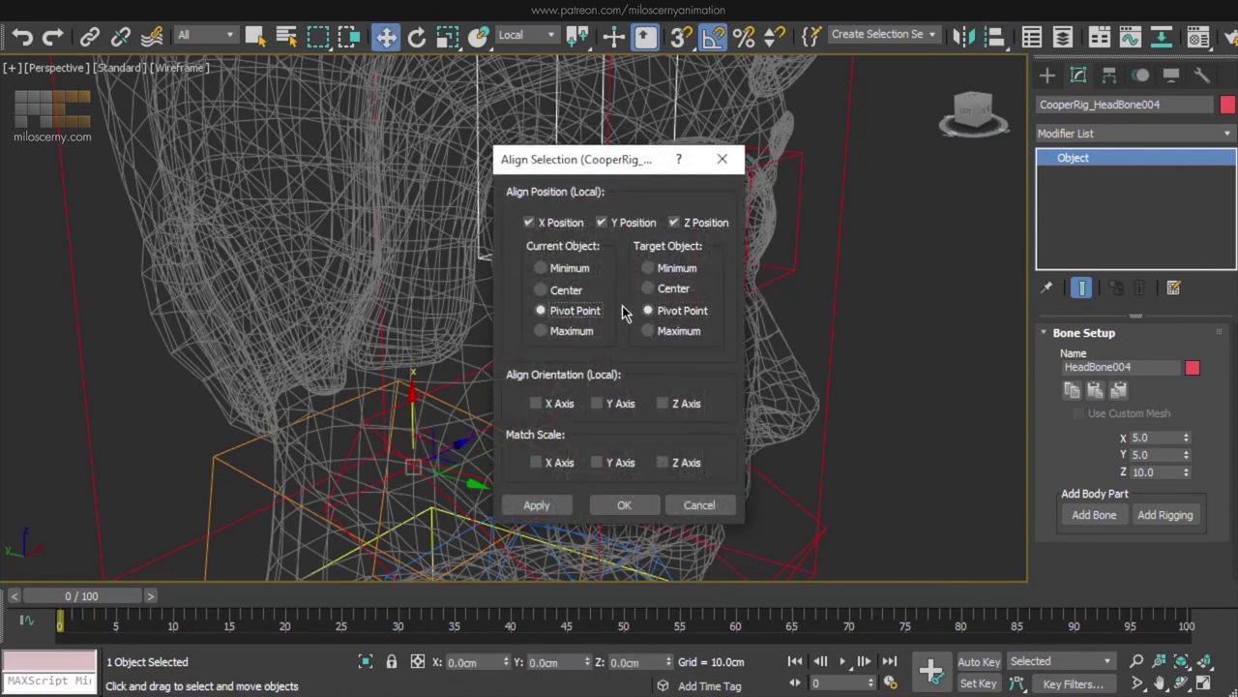
pyautogui.click(624, 404)
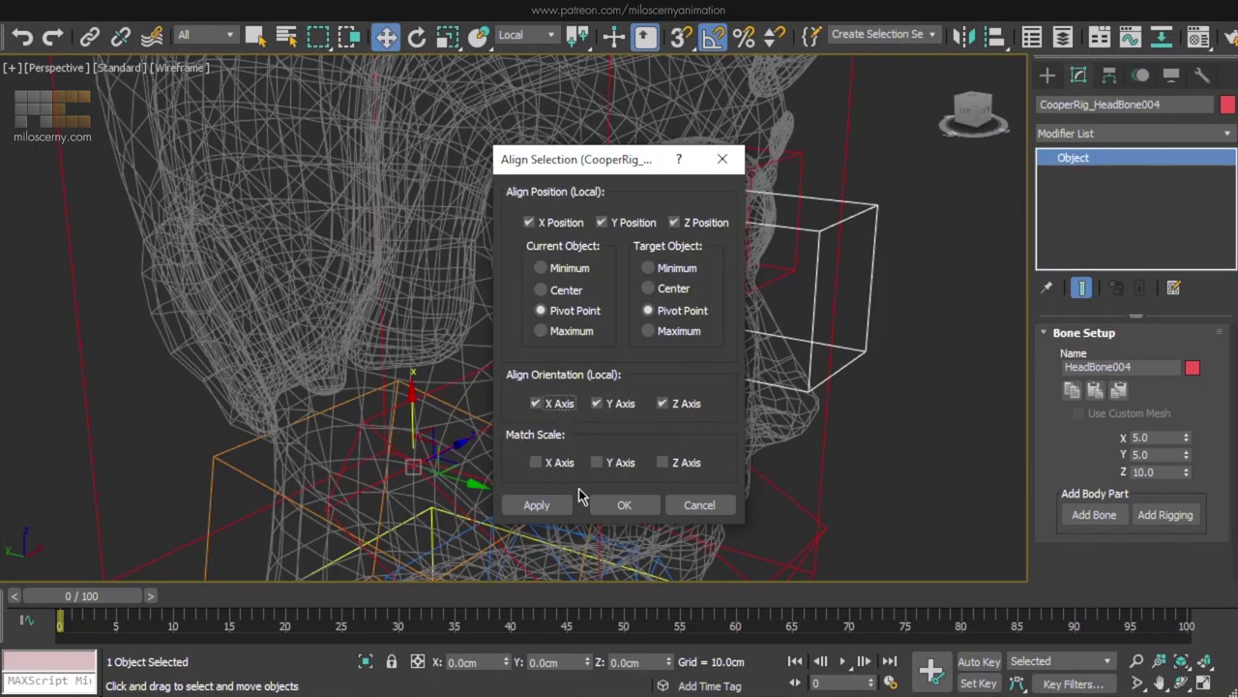
pyautogui.click(622, 505)
# Resize the aligned bone into a thin plate with X 7.0, Y 1.3 and Z 7.8, and show the character shaded.
pyautogui.scroll(6, 782, 304)
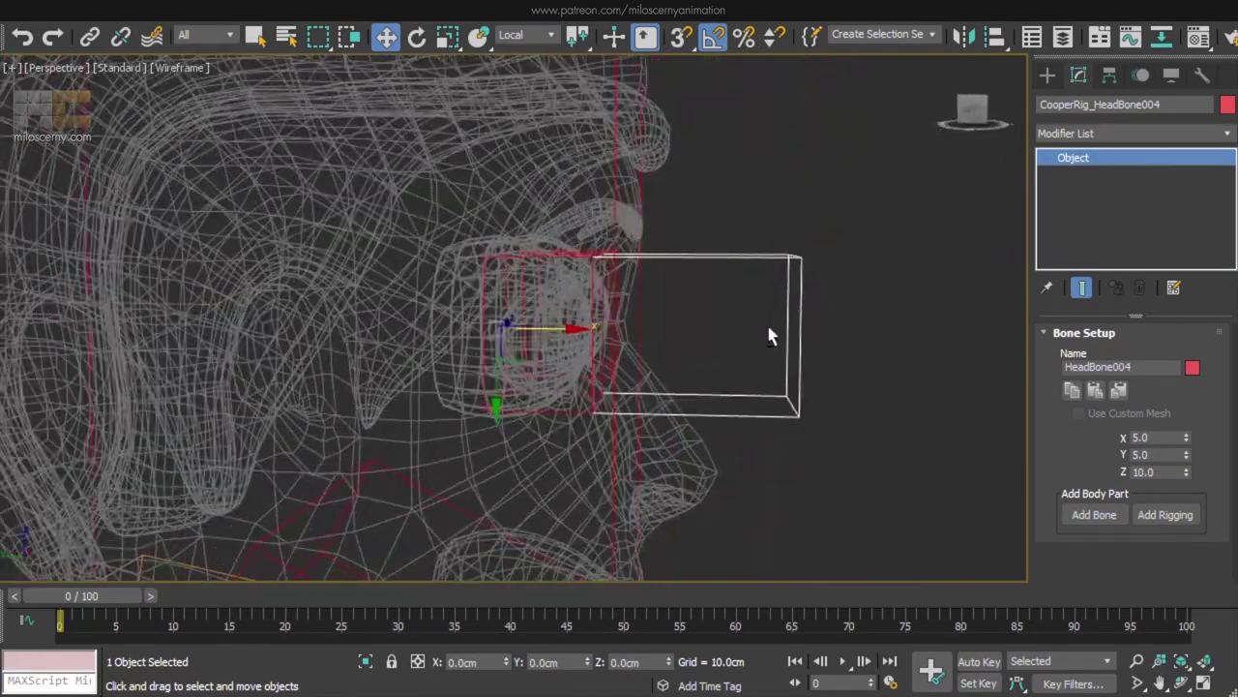
pyautogui.keyDown('alt'); pyautogui.moveTo(784, 366); pyautogui.dragTo(735, 354, button='middle'); pyautogui.keyUp('alt')
pyautogui.scroll(3, 678, 342)
pyautogui.moveTo(1187, 474); pyautogui.dragTo(1190, 497)
pyautogui.moveTo(1188, 456)
pyautogui.mouseDown()
pyautogui.moveTo(1192, 527)
pyautogui.moveTo(1184, 398)
pyautogui.mouseUp()
pyautogui.moveTo(888, 373)
pyautogui.keyDown('alt'); pyautogui.mouseDown(button='middle')
pyautogui.moveTo(741, 376)
pyautogui.moveTo(840, 367)
pyautogui.mouseUp(button='middle'); pyautogui.keyUp('alt')
pyautogui.press('F3')
# Rotate the plate bone upward above the character's right eye and rename it EyeLidUpper_R.
pyautogui.press('e')
pyautogui.moveTo(528, 319); pyautogui.dragTo(461, 254)
pyautogui.keyDown('alt'); pyautogui.moveTo(462, 255); pyautogui.dragTo(703, 288, button='middle'); pyautogui.keyUp('alt')
pyautogui.doubleClick(1171, 367)
pyautogui.write('EyeLidUpper_R')
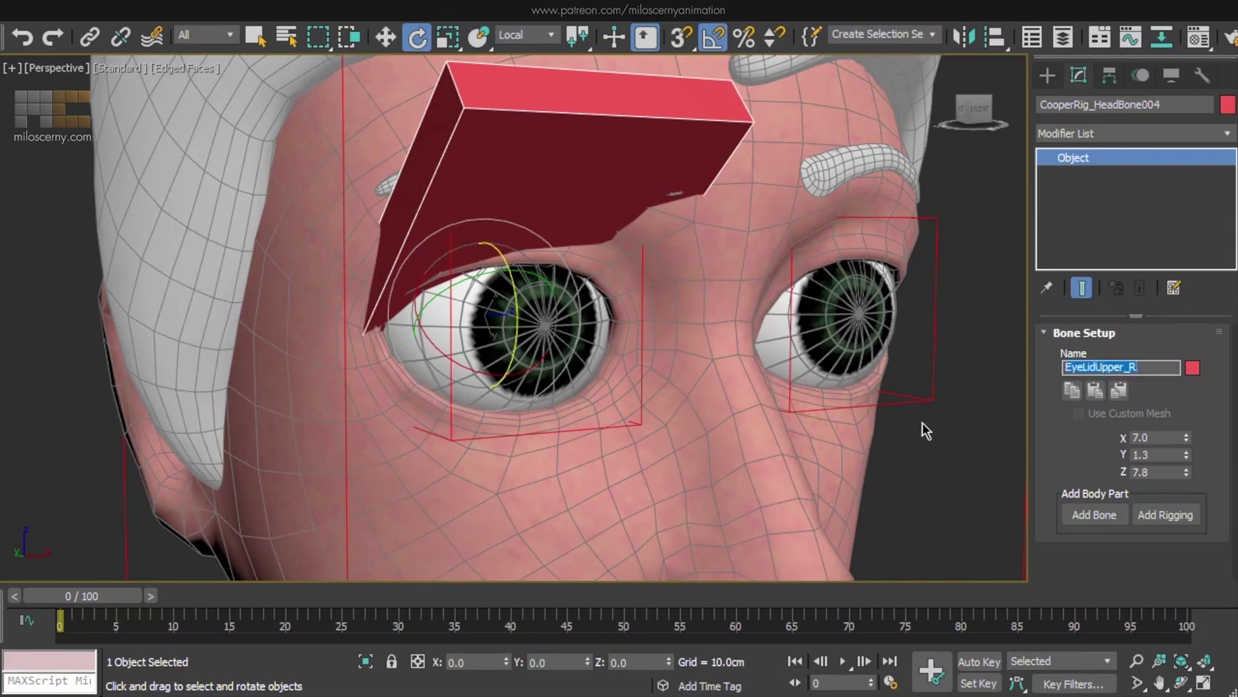
# Add another extra bone to the head hub and copy the EyeLidUpper_R bone's settings.
pyautogui.scroll(-5, 924, 429)
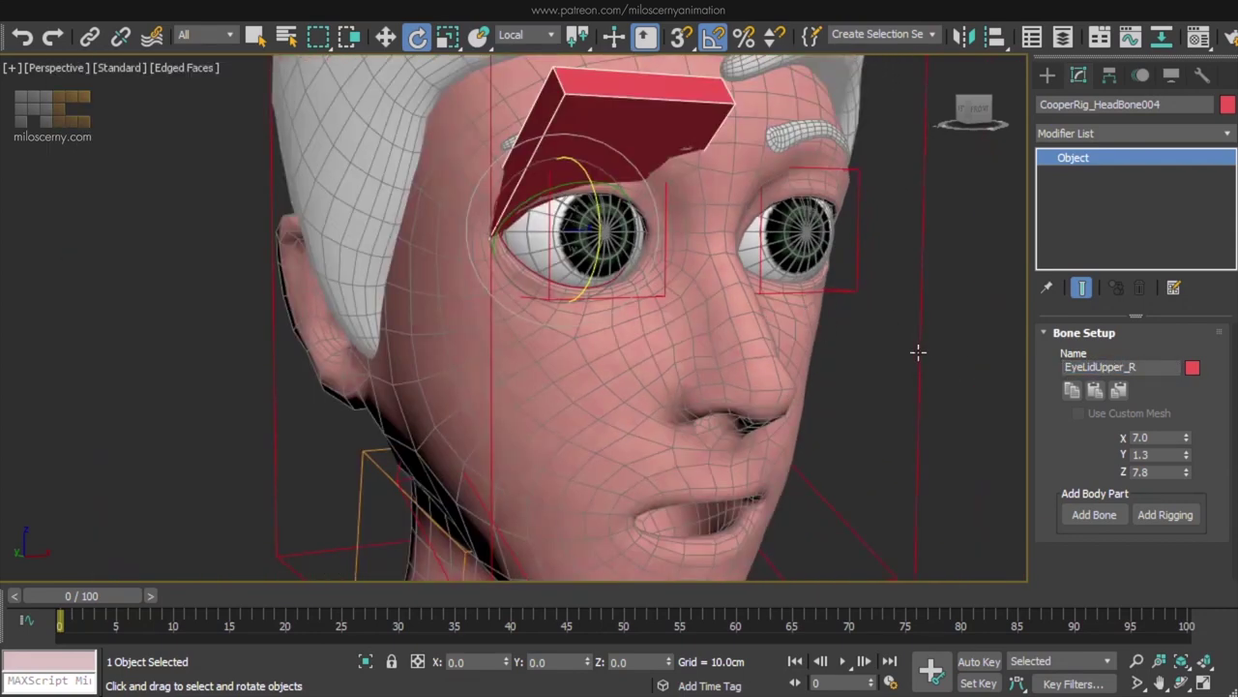
pyautogui.click(920, 439)
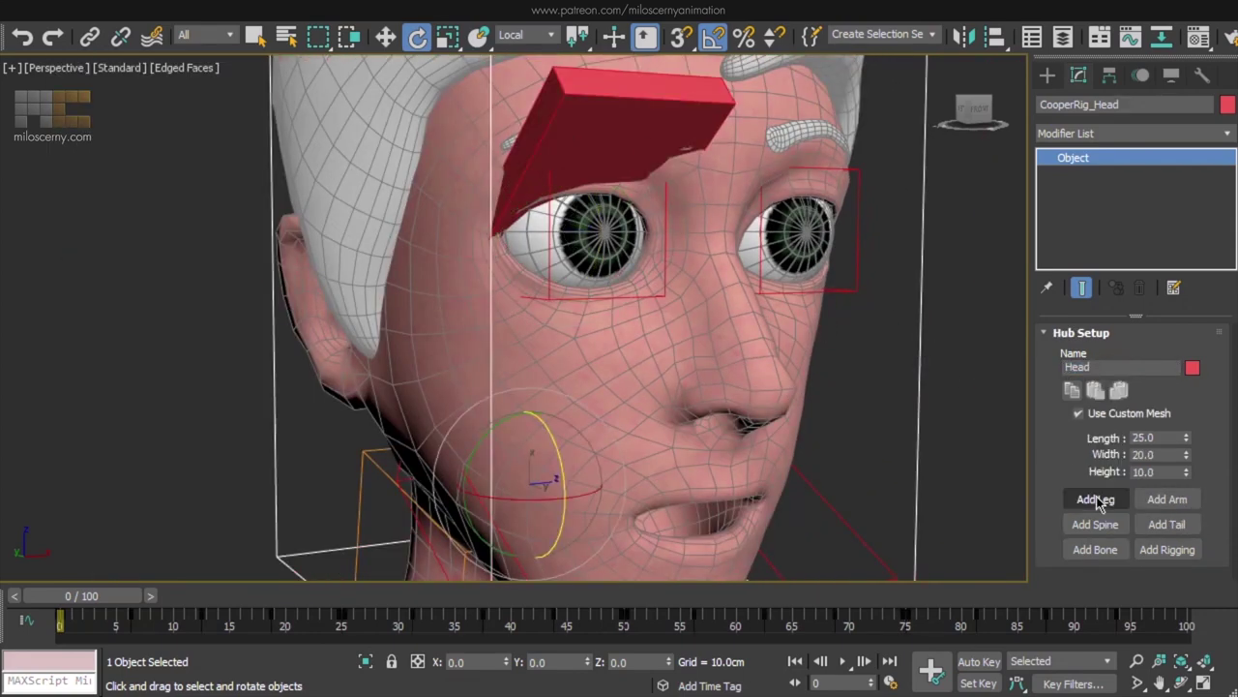
pyautogui.click(1094, 549)
pyautogui.press('F3')
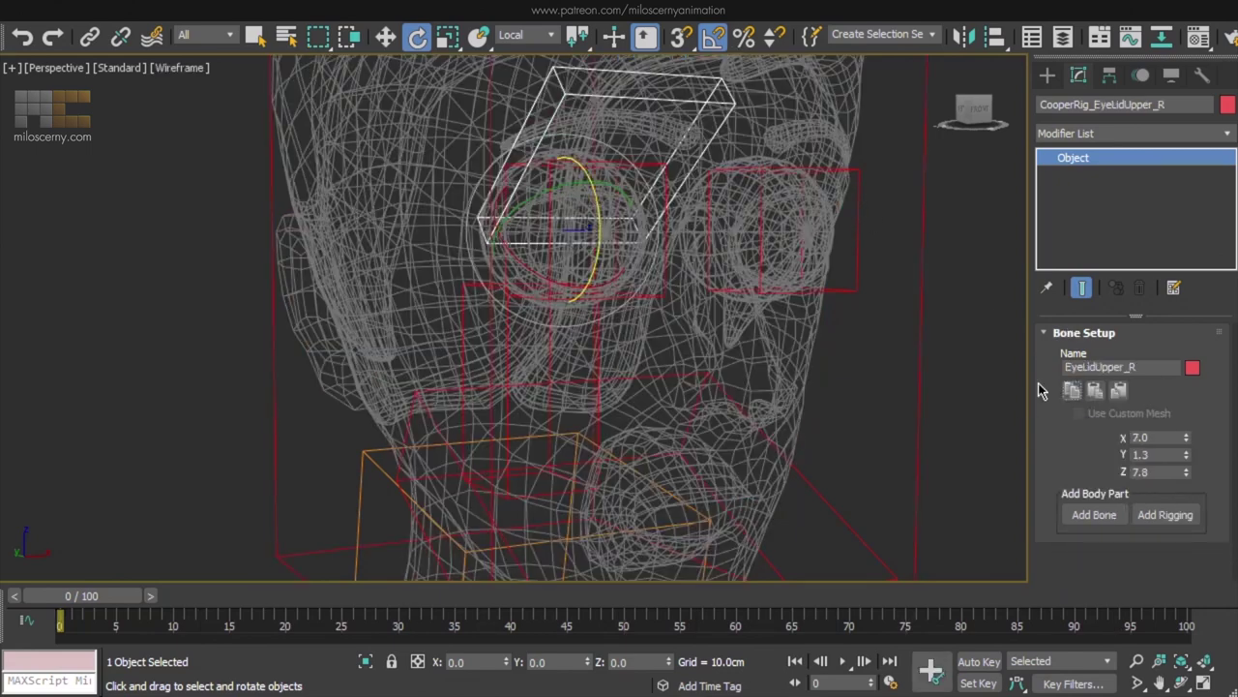
# Paste the copied eyelid settings mirrored onto the new head bone and rename it EyeLidUpper_L.
pyautogui.click(465, 314)
pyautogui.click(1118, 390)
pyautogui.press('F3')
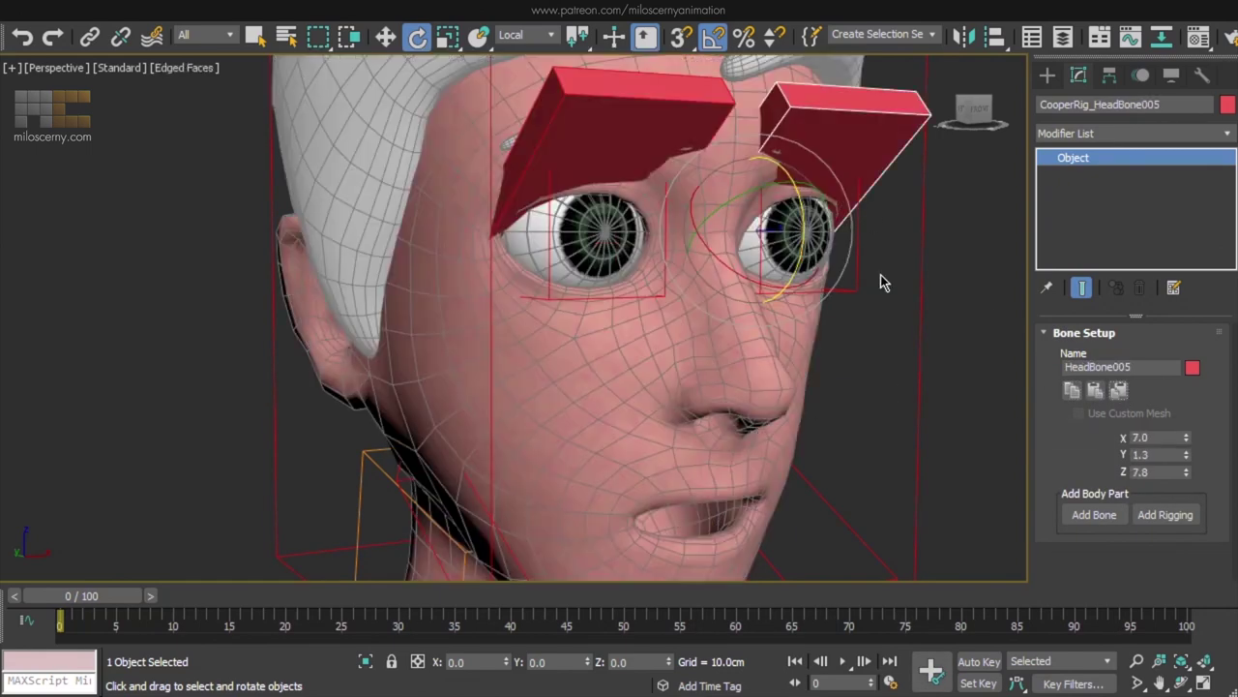
pyautogui.doubleClick(1170, 366)
pyautogui.write('EyeLidUpper_L')
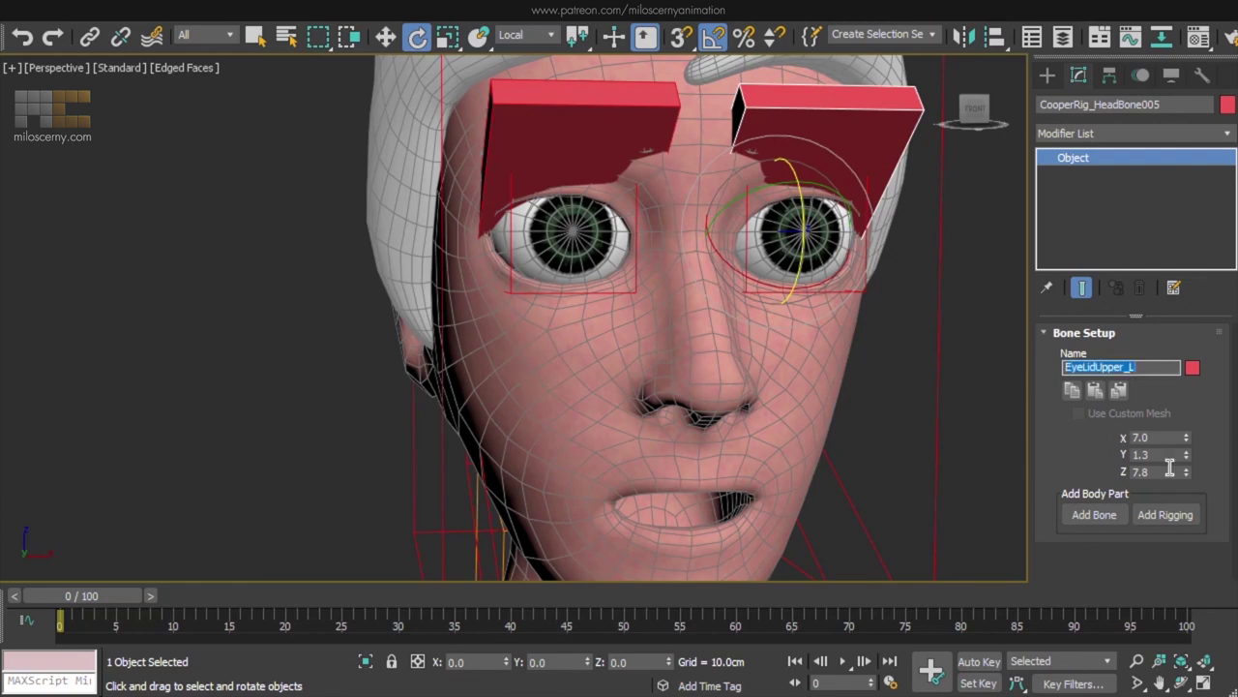
# Set the Z size of both upper eyelid bones to 5 and select the two bones together.
pyautogui.moveTo(1186, 471); pyautogui.dragTo(1184, 498)
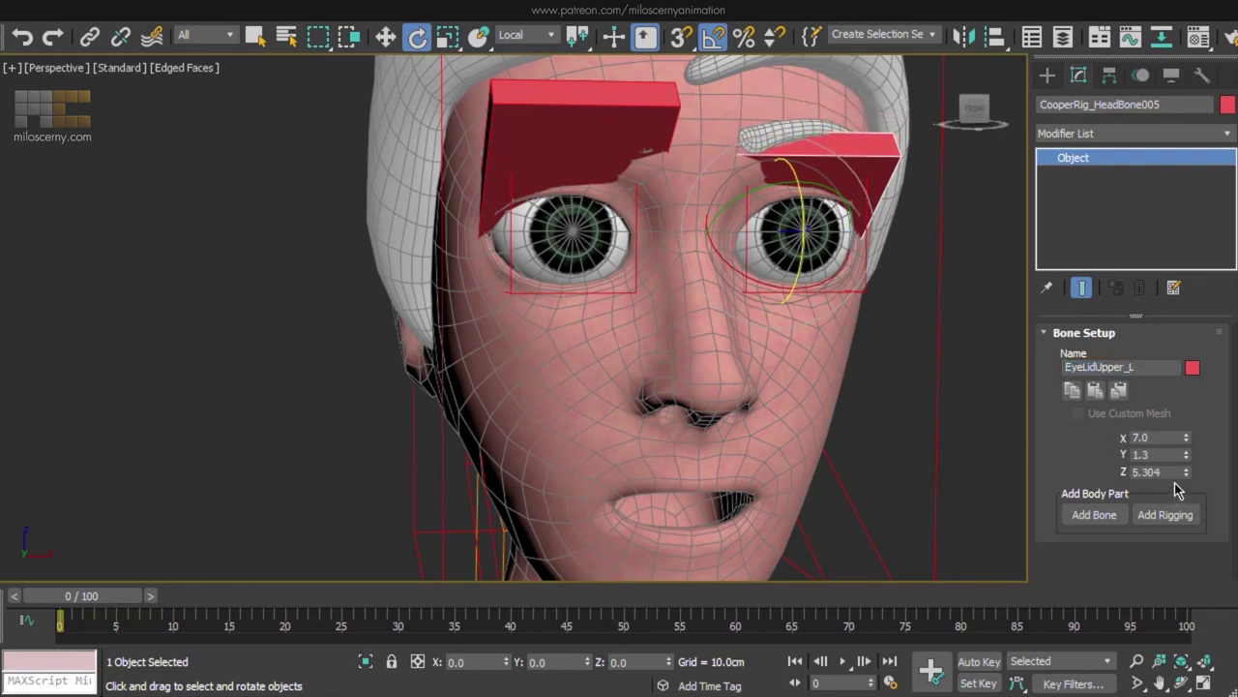
pyautogui.write('5')
pyautogui.press('Return')
pyautogui.click(609, 137)
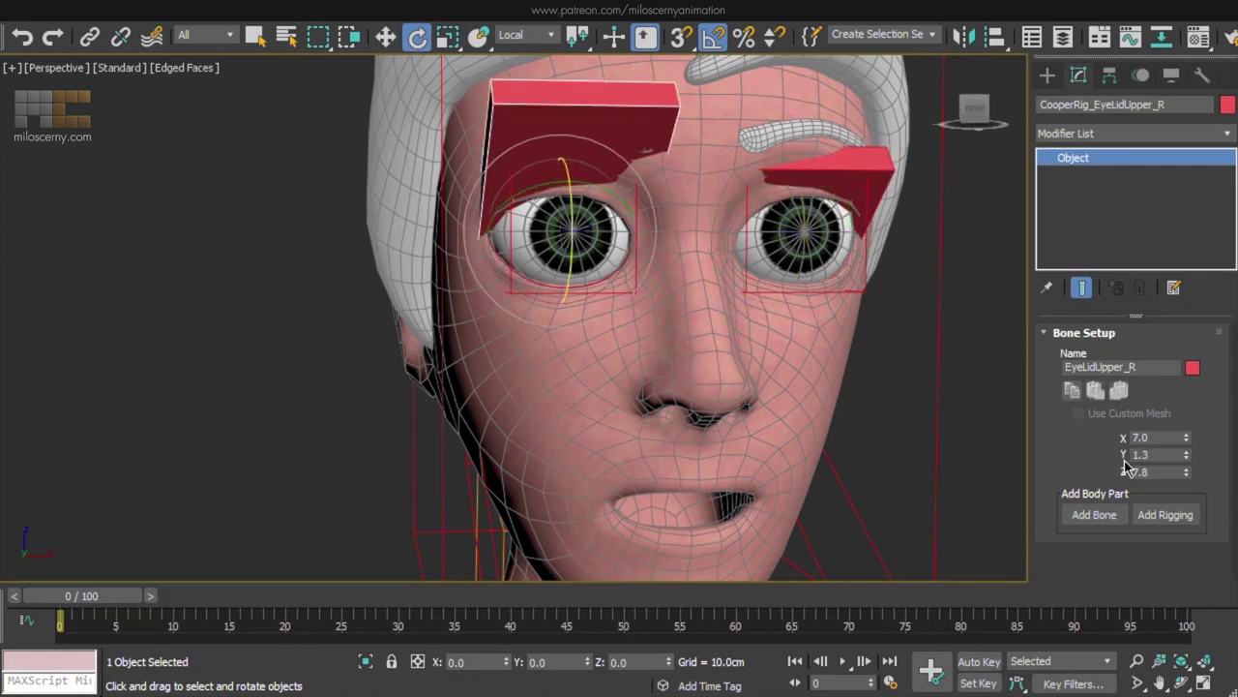
pyautogui.press('Return')
pyautogui.keyDown('ctrl'); pyautogui.click(849, 165); pyautogui.keyUp('ctrl')
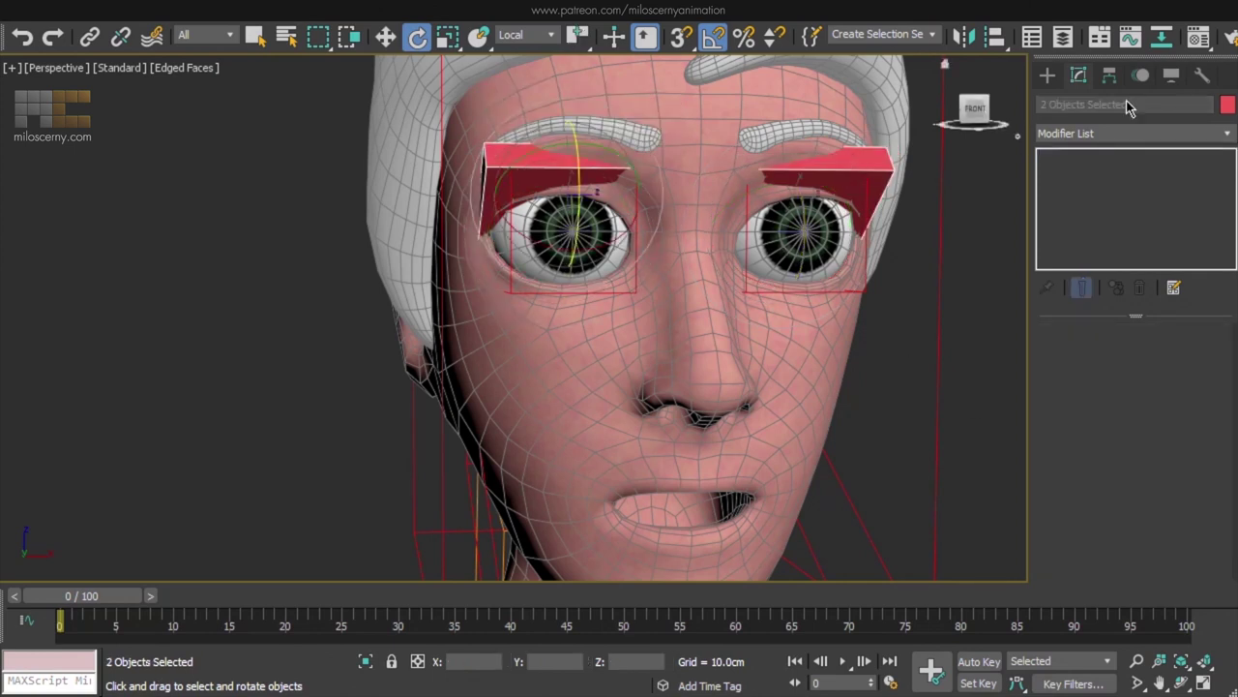
# Display both upper eyelid bones as boxes and add another extra bone to the head hub.
pyautogui.click(1178, 77)
pyautogui.click(1069, 448)
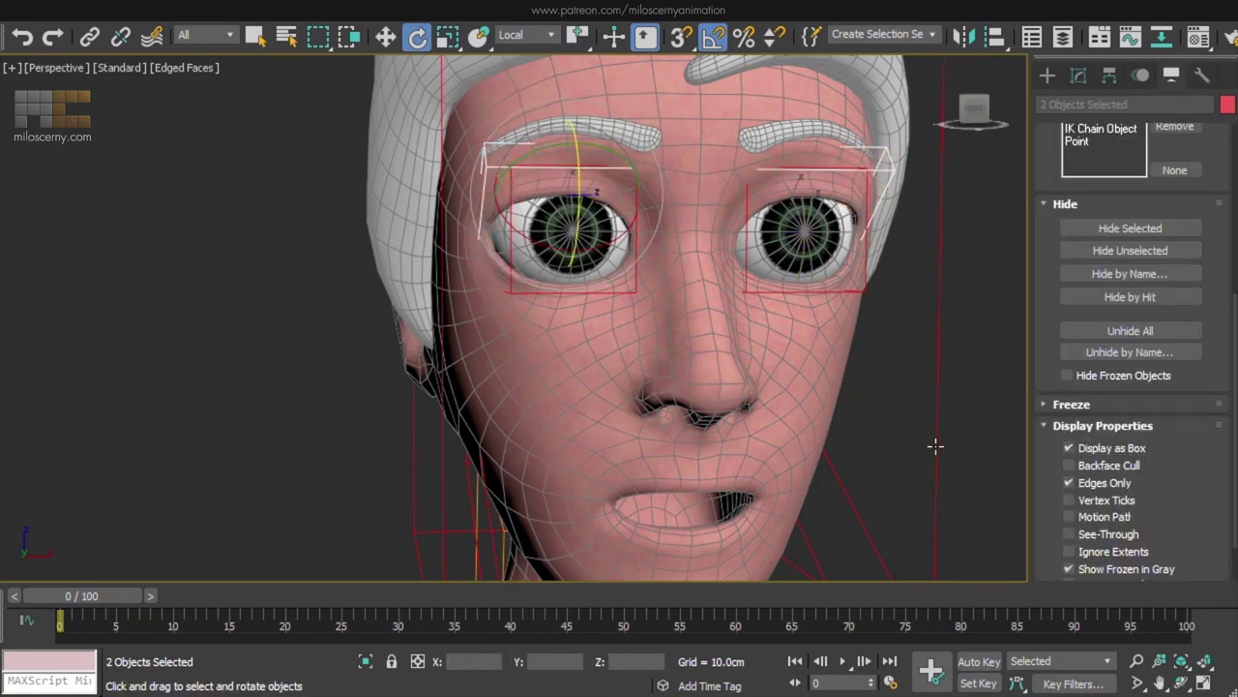
pyautogui.click(935, 446)
pyautogui.click(1079, 76)
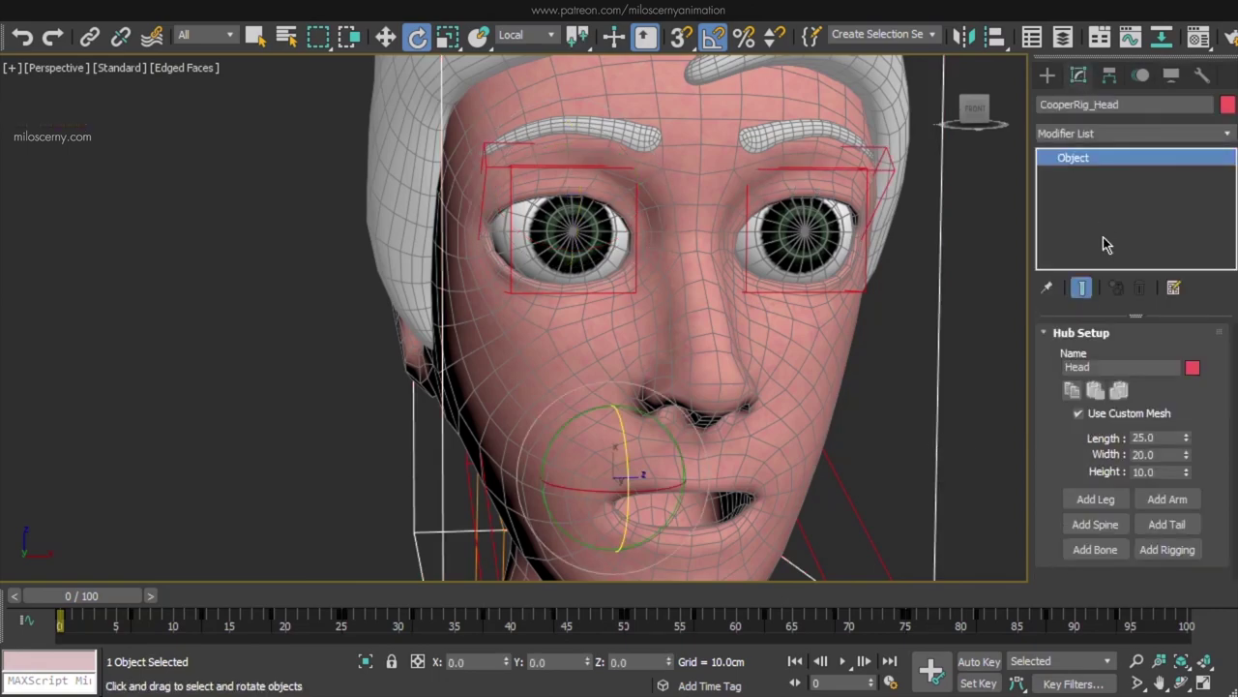
pyautogui.click(1095, 549)
# Align the newly added head bone to the bone of the character's right eye.
pyautogui.press('F3')
pyautogui.keyDown('alt'); pyautogui.moveTo(774, 363); pyautogui.dragTo(892, 334); pyautogui.keyUp('alt')
pyautogui.click(608, 247)
pyautogui.hotkey('alt', 'a')
pyautogui.click(838, 246)
pyautogui.click(630, 502)
pyautogui.keyDown('alt'); pyautogui.moveTo(846, 320); pyautogui.dragTo(780, 332, button='middle'); pyautogui.keyUp('alt')
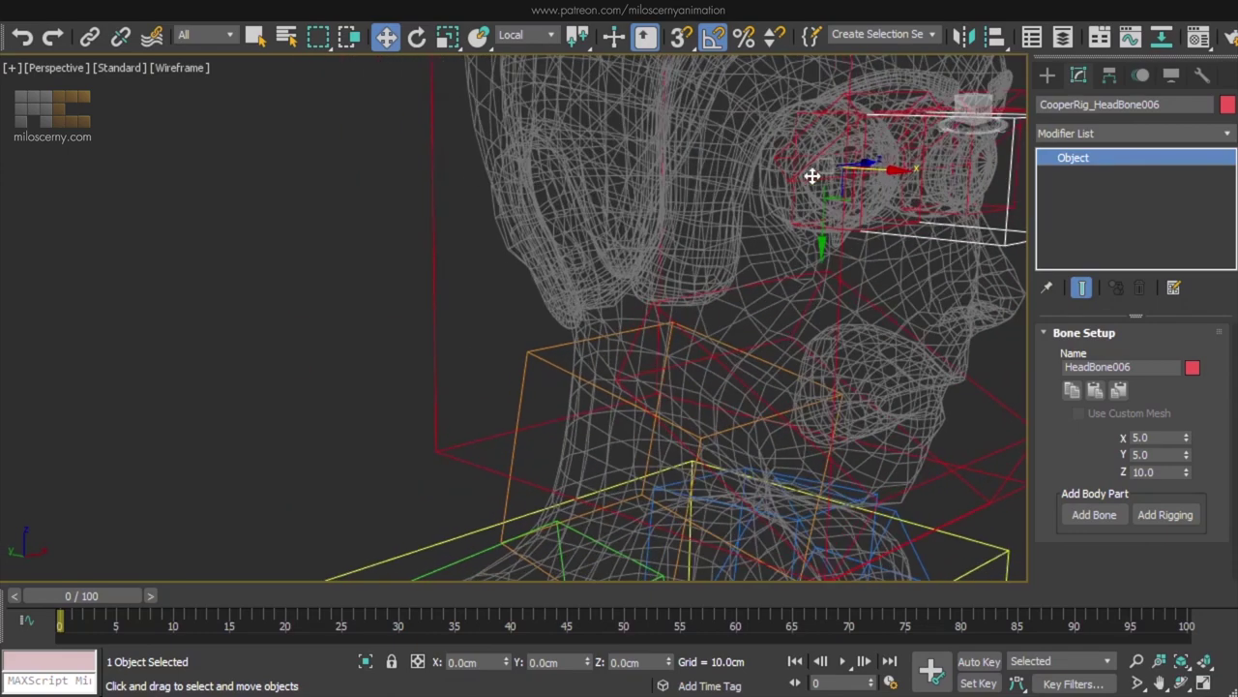
# Copy the EyeLidUpper_R bone's settings and paste them onto the new head bone.
pyautogui.click(838, 104)
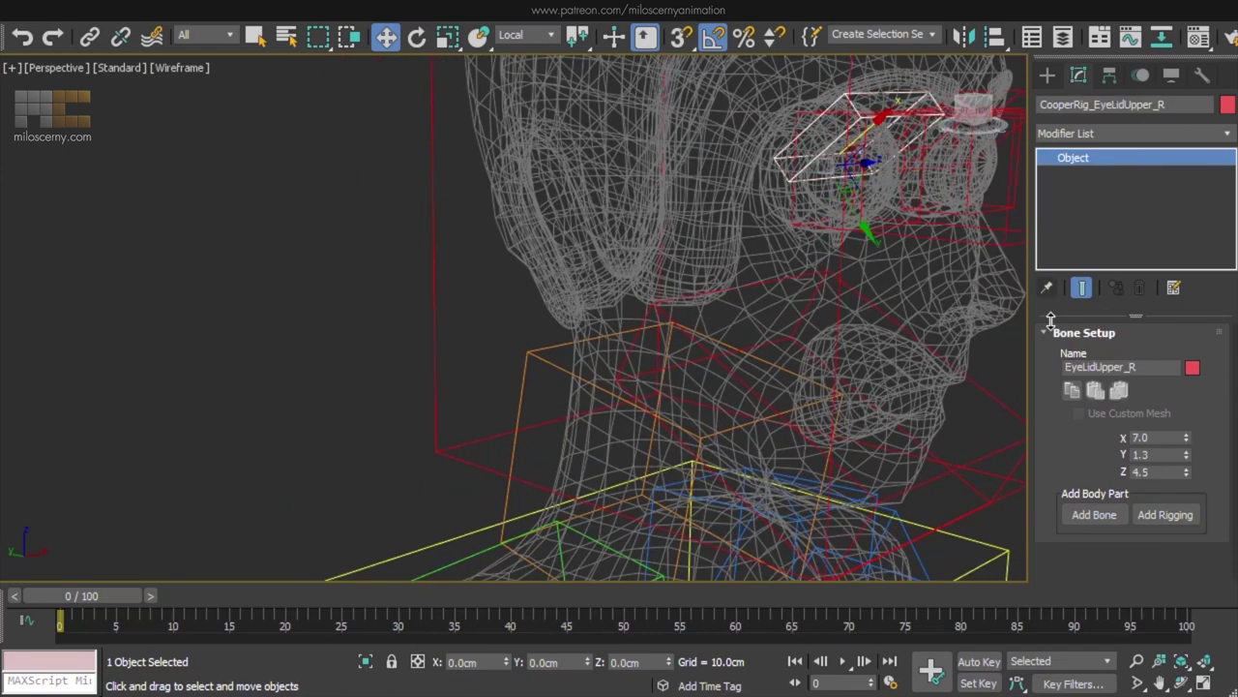
pyautogui.click(907, 237)
pyautogui.click(1099, 392)
# Rotate the pasted plate bone downward so it sits below the character's right eye.
pyautogui.moveTo(891, 273); pyautogui.dragTo(781, 263, button='middle')
pyautogui.press('e')
pyautogui.moveTo(750, 239); pyautogui.dragTo(747, 287)
pyautogui.press('F3')
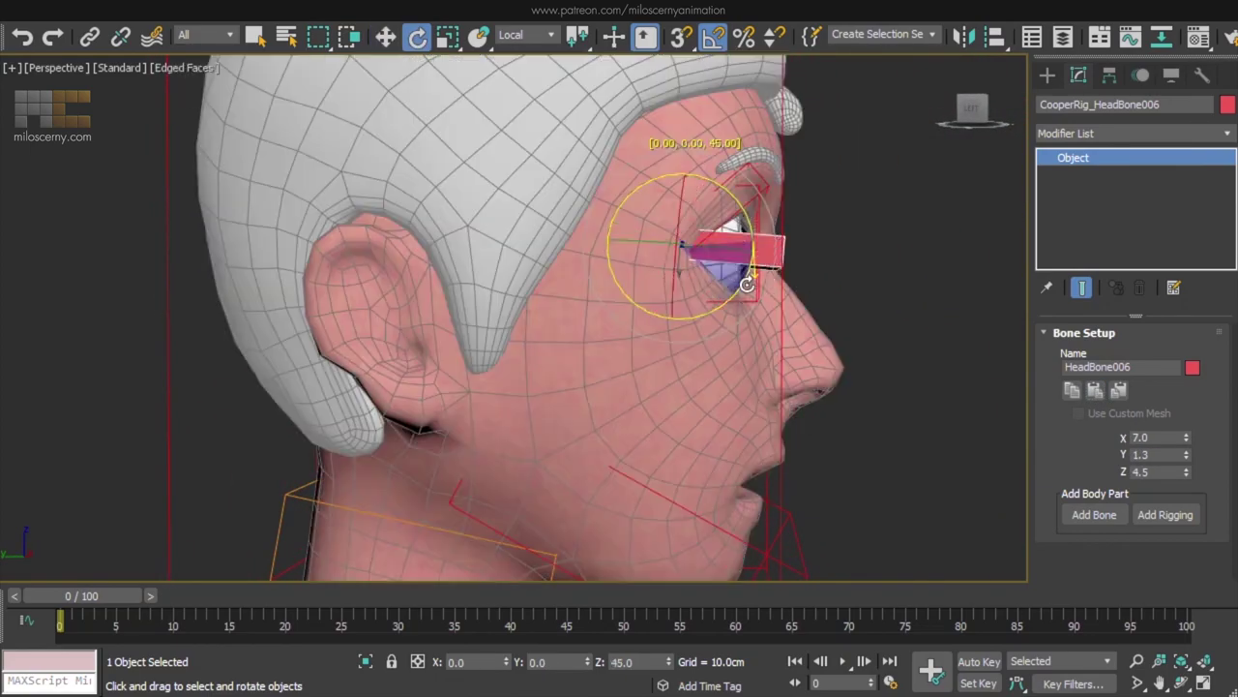
pyautogui.moveTo(741, 330); pyautogui.dragTo(743, 333)
# Try rotating the upper and lower right eyelid bones together to test how the lids open and close.
pyautogui.keyDown('alt'); pyautogui.moveTo(801, 323); pyautogui.dragTo(692, 259, button='middle'); pyautogui.keyUp('alt')
pyautogui.scroll(1, 739, 231)
pyautogui.scroll(1, 738, 231)
pyautogui.keyDown('ctrl'); pyautogui.click(631, 159); pyautogui.keyUp('ctrl')
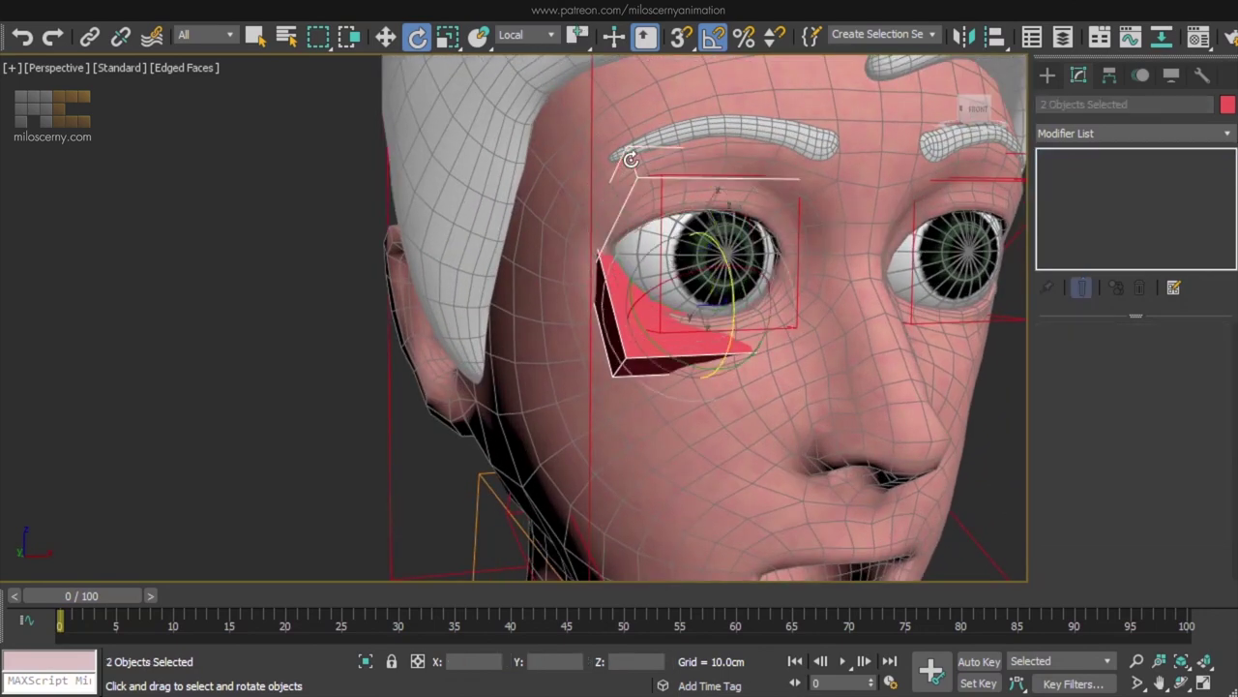
pyautogui.moveTo(738, 301); pyautogui.dragTo(739, 335)
pyautogui.rightClick(738, 334)
pyautogui.press('w')
pyautogui.click(625, 356)
pyautogui.press('e')
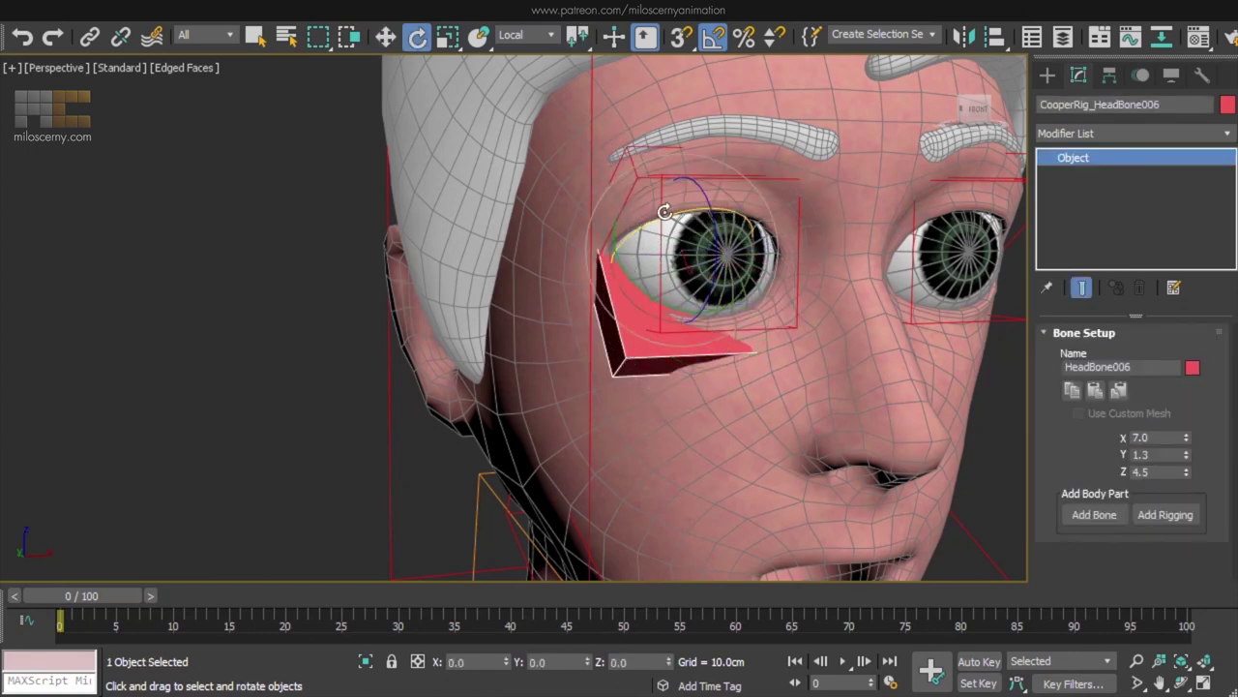
pyautogui.moveTo(664, 211)
pyautogui.mouseDown()
pyautogui.moveTo(857, 219)
pyautogui.moveTo(668, 214)
pyautogui.mouseUp()
pyautogui.keyDown('ctrl'); pyautogui.click(633, 166); pyautogui.keyUp('ctrl')
pyautogui.moveTo(738, 297); pyautogui.dragTo(723, 276)
pyautogui.press('w')
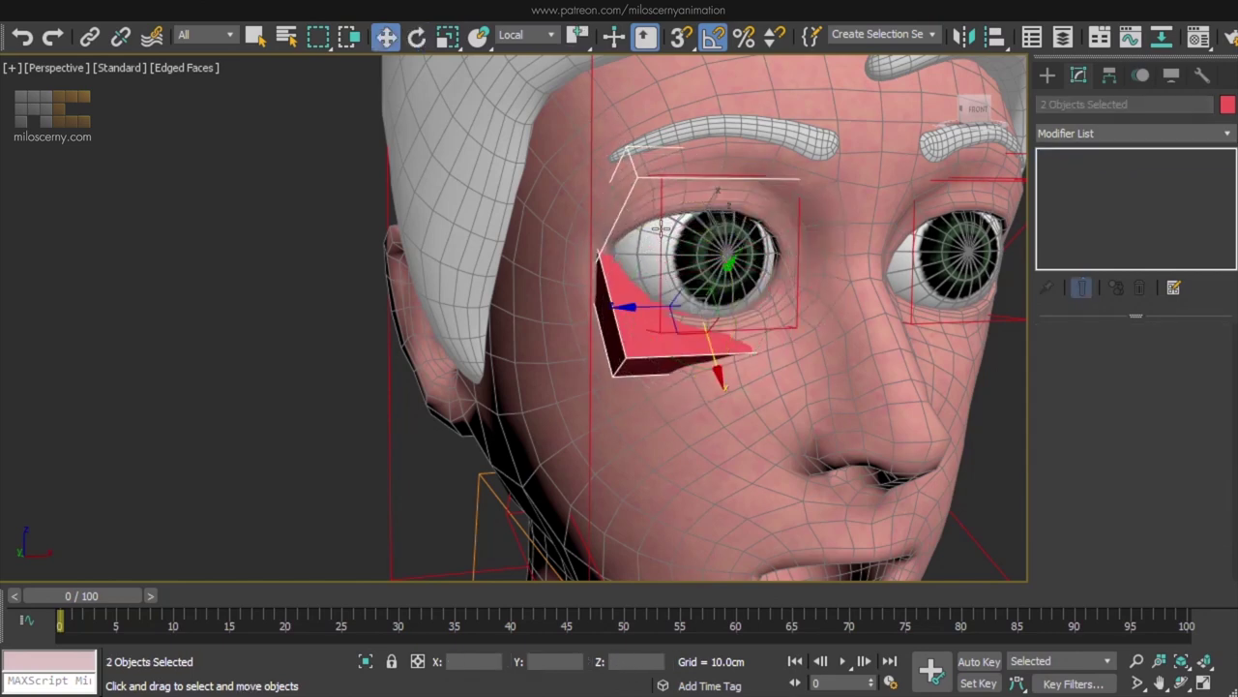
# Display the bone below the character's right eye as a box.
pyautogui.click(716, 319)
pyautogui.click(1176, 72)
pyautogui.click(1096, 447)
pyautogui.moveTo(861, 512); pyautogui.dragTo(807, 370, button='middle')
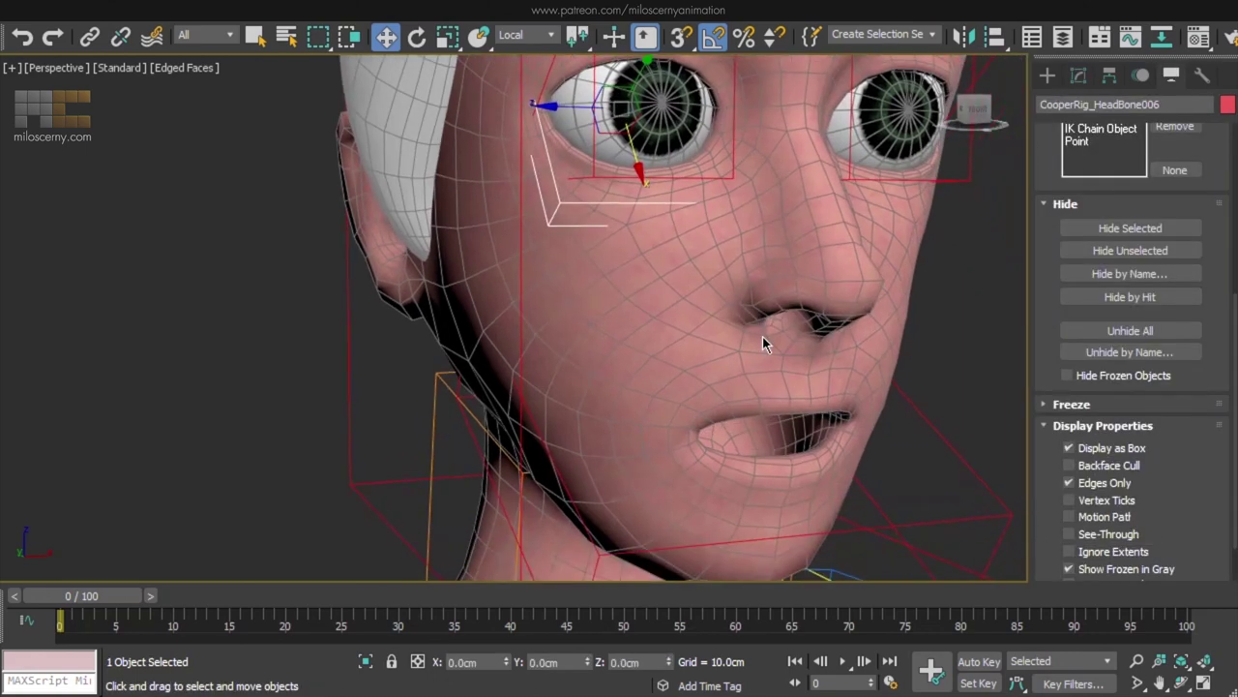
pyautogui.scroll(-3, 812, 369)
# Add another extra bone to the head hub and rename the bone below the right eye EyeLidLower_R.
pyautogui.click(879, 338)
pyautogui.click(1079, 75)
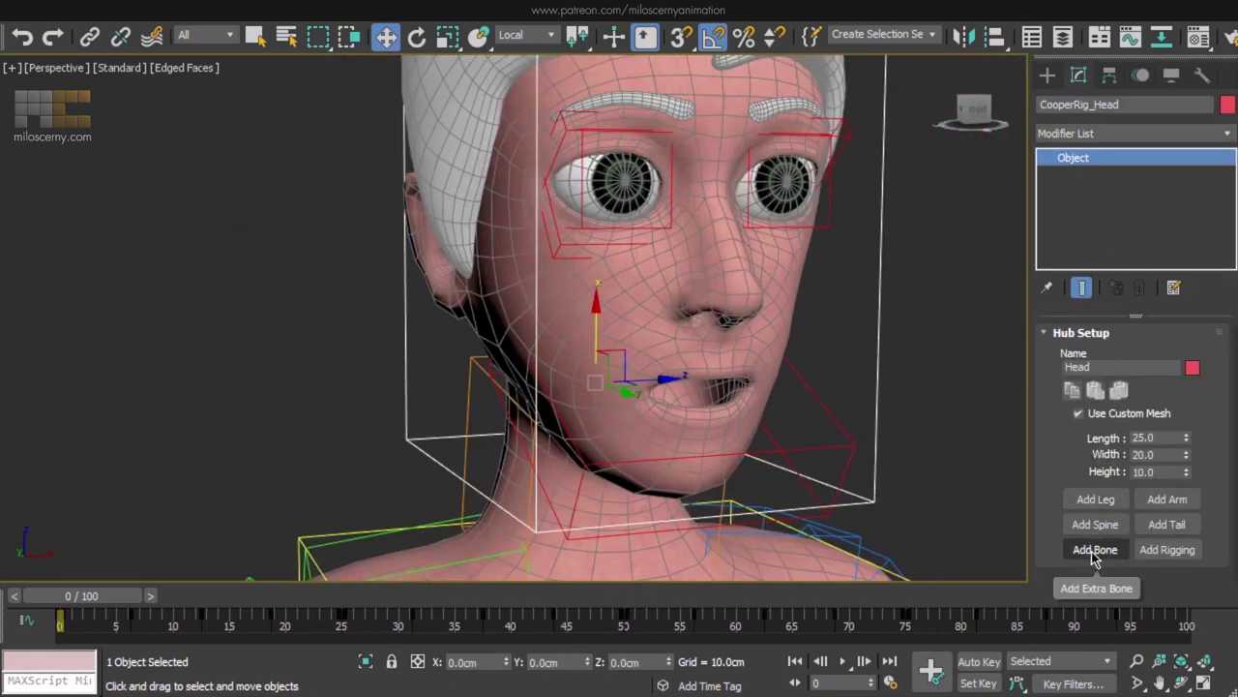
pyautogui.click(563, 245)
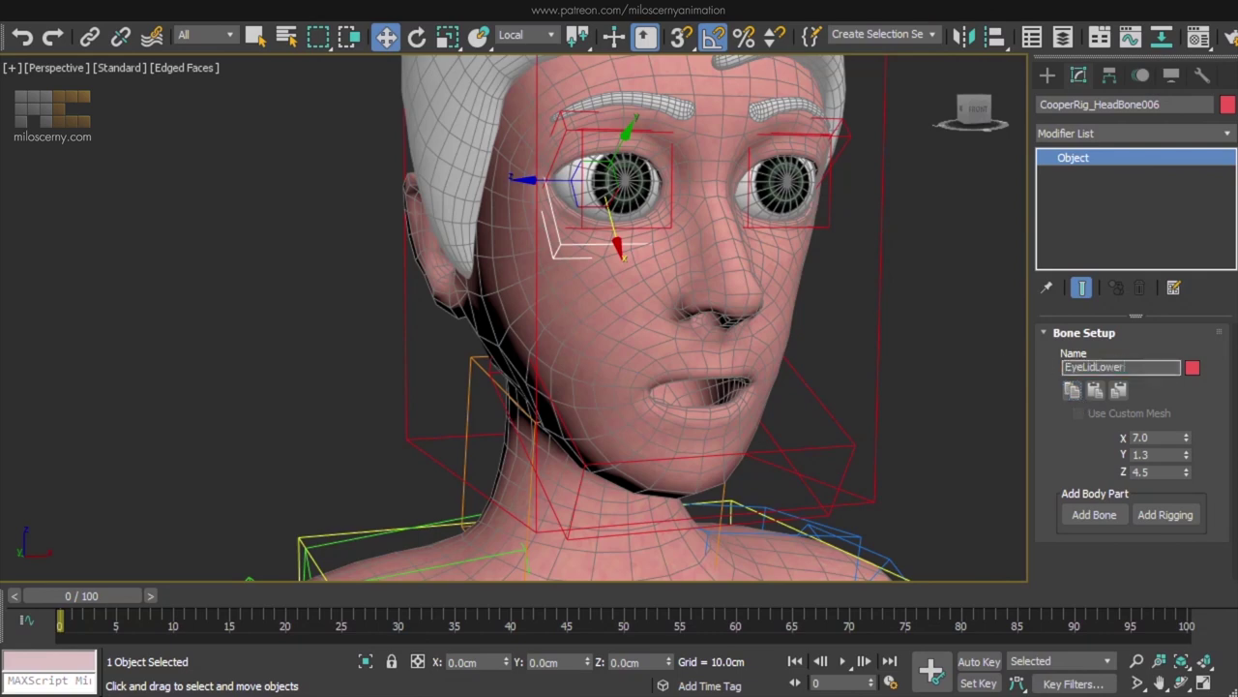
pyautogui.press('F3')
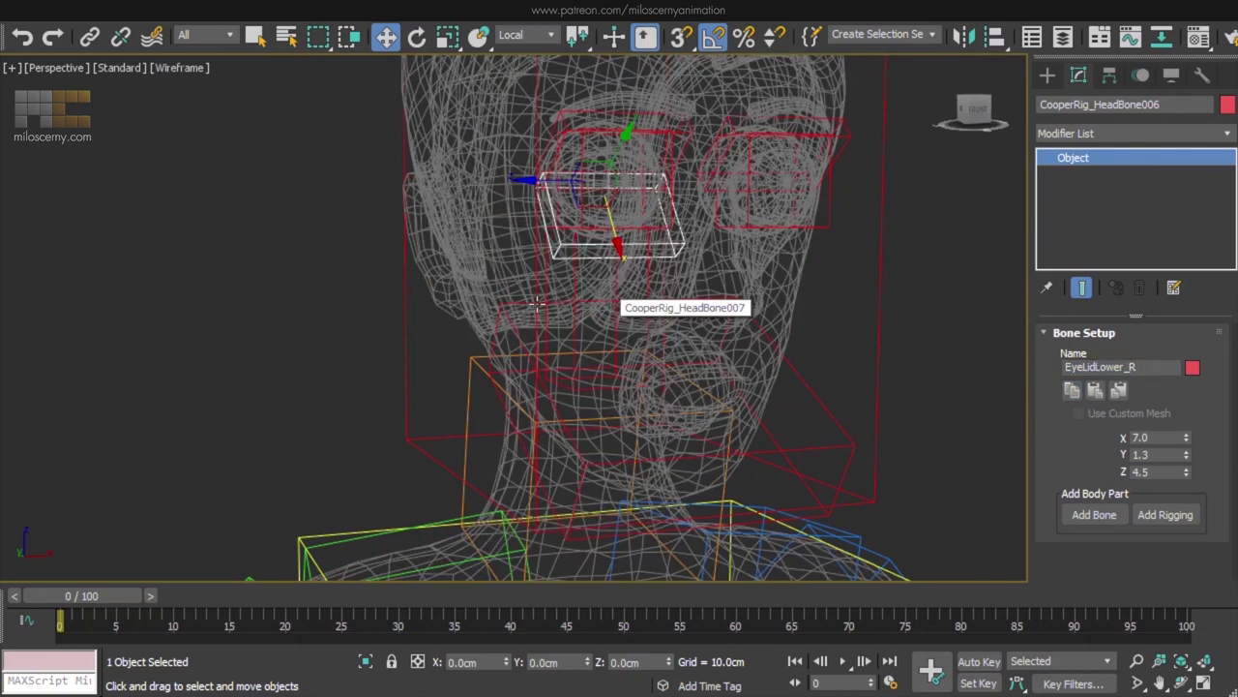
# Paste the lower eyelid settings mirrored onto the new head bone and rename it EyeLidLower_L.
pyautogui.click(537, 277)
pyautogui.click(1094, 539)
pyautogui.click(1121, 392)
pyautogui.press('F3')
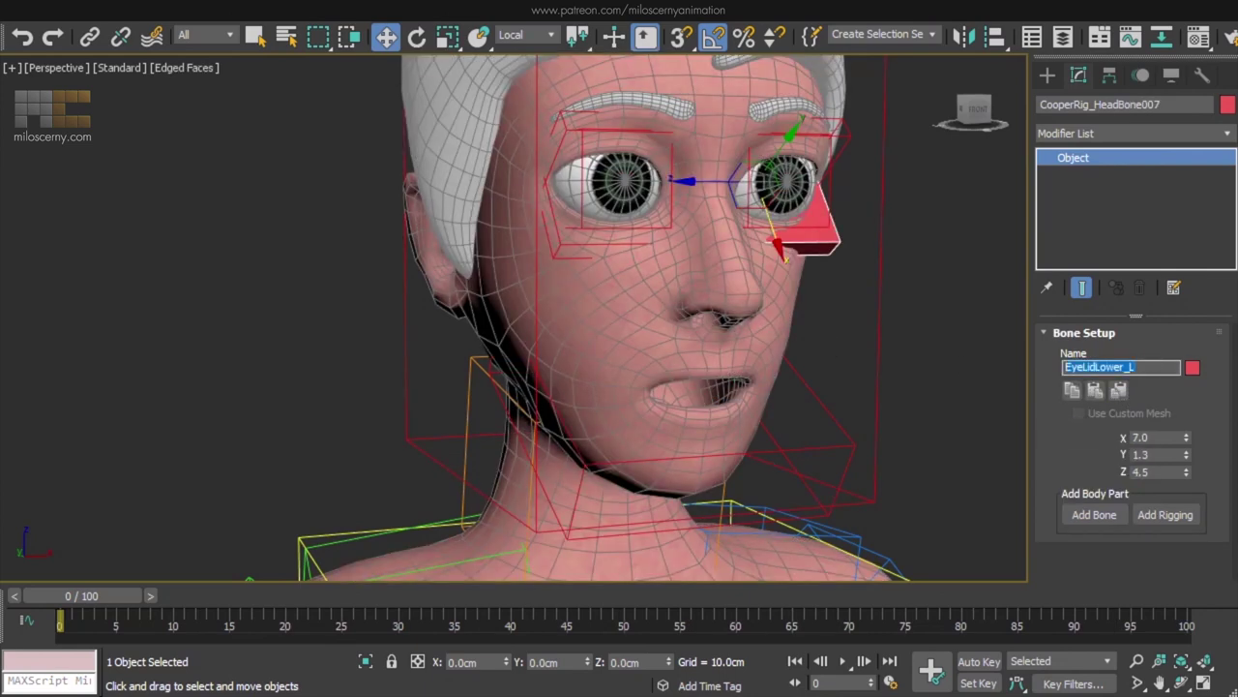
# Display the EyeLidLower_L bone as a box.
pyautogui.click(1169, 76)
pyautogui.scroll(-5, 1042, 397)
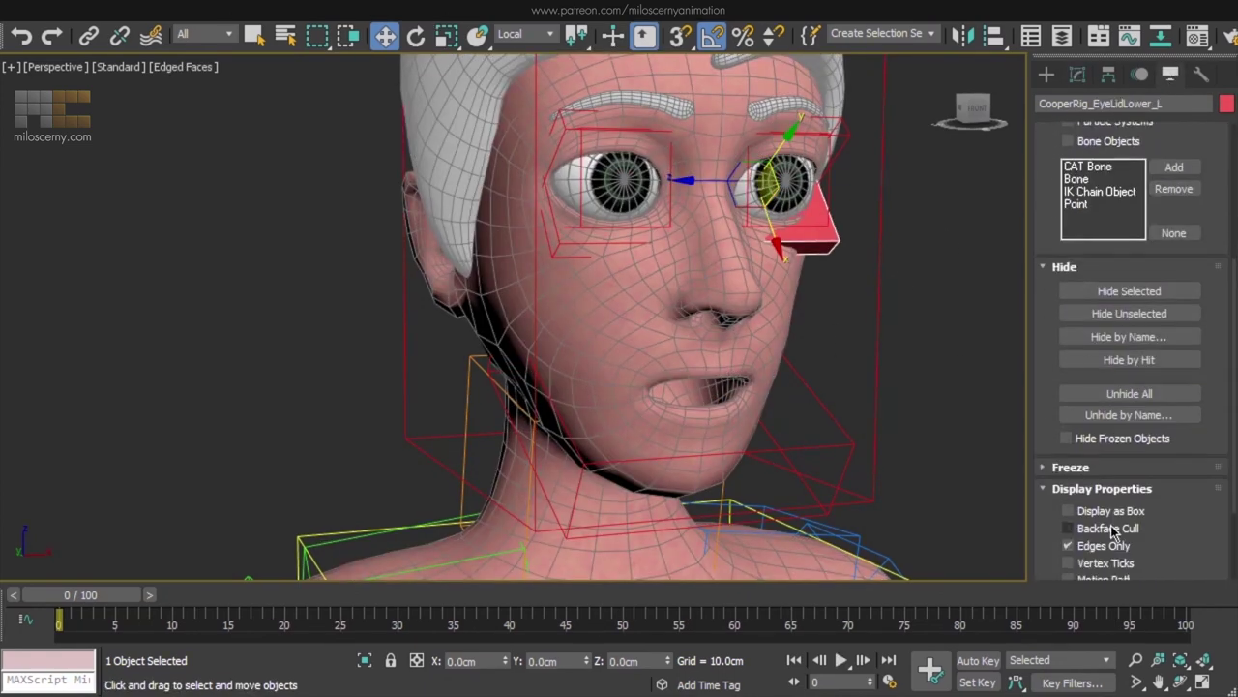
pyautogui.click(671, 187)
# Copy the right collarbone's green color and paste it onto the right eye bone.
pyautogui.click(317, 547)
pyautogui.click(1077, 74)
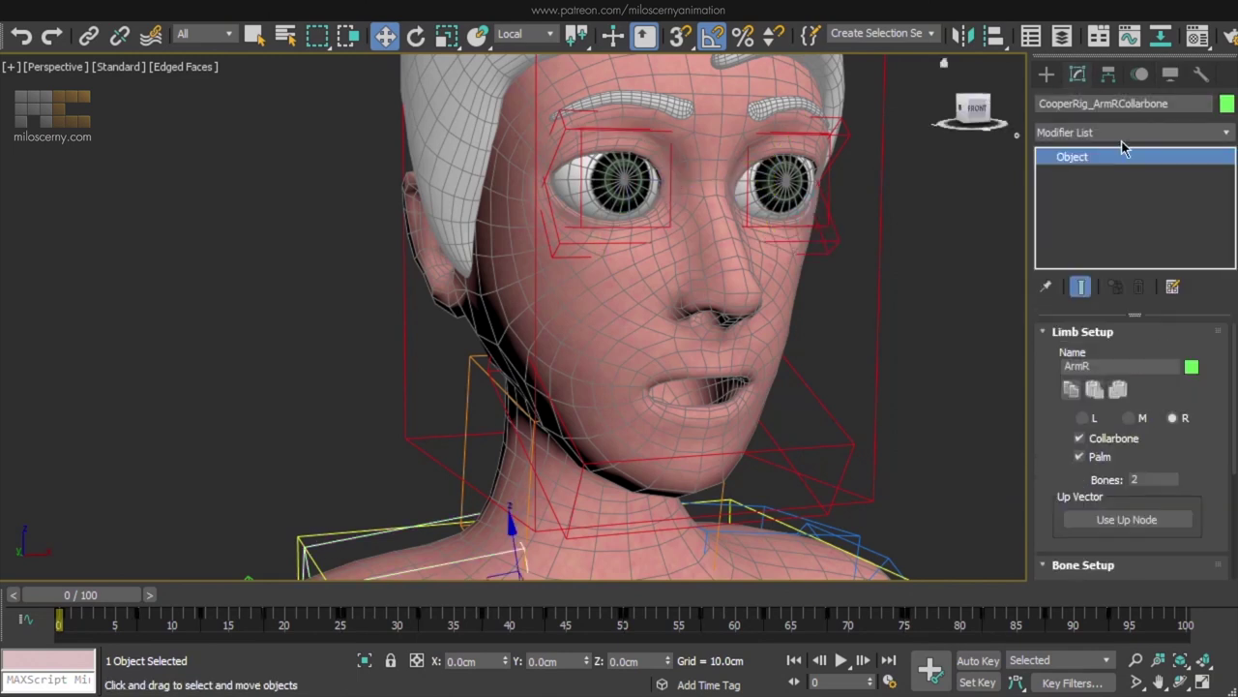
pyautogui.click(1215, 378)
pyautogui.click(579, 180)
pyautogui.rightClick(1193, 369)
pyautogui.click(1220, 406)
# Copy the left arm's blue color and paste it onto the EyeL bone.
pyautogui.click(865, 552)
pyautogui.rightClick(1193, 369)
pyautogui.click(830, 185)
pyautogui.rightClick(1192, 369)
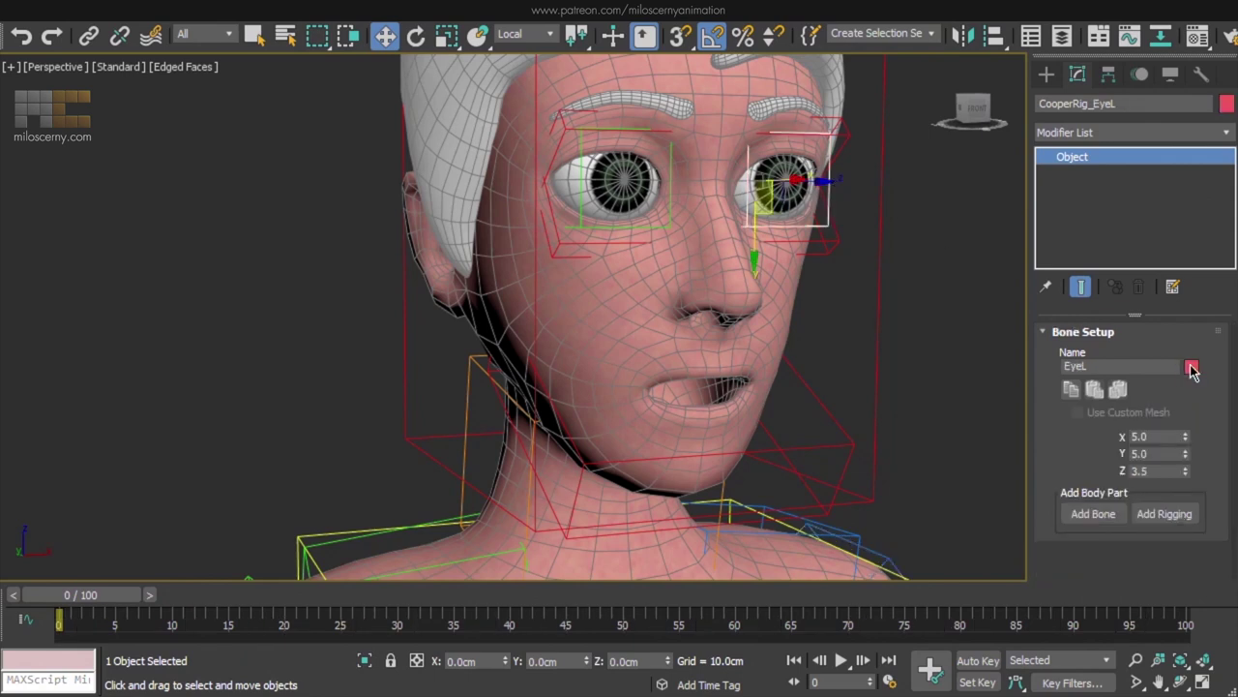
pyautogui.click(1219, 407)
pyautogui.click(959, 279)
pyautogui.click(560, 124)
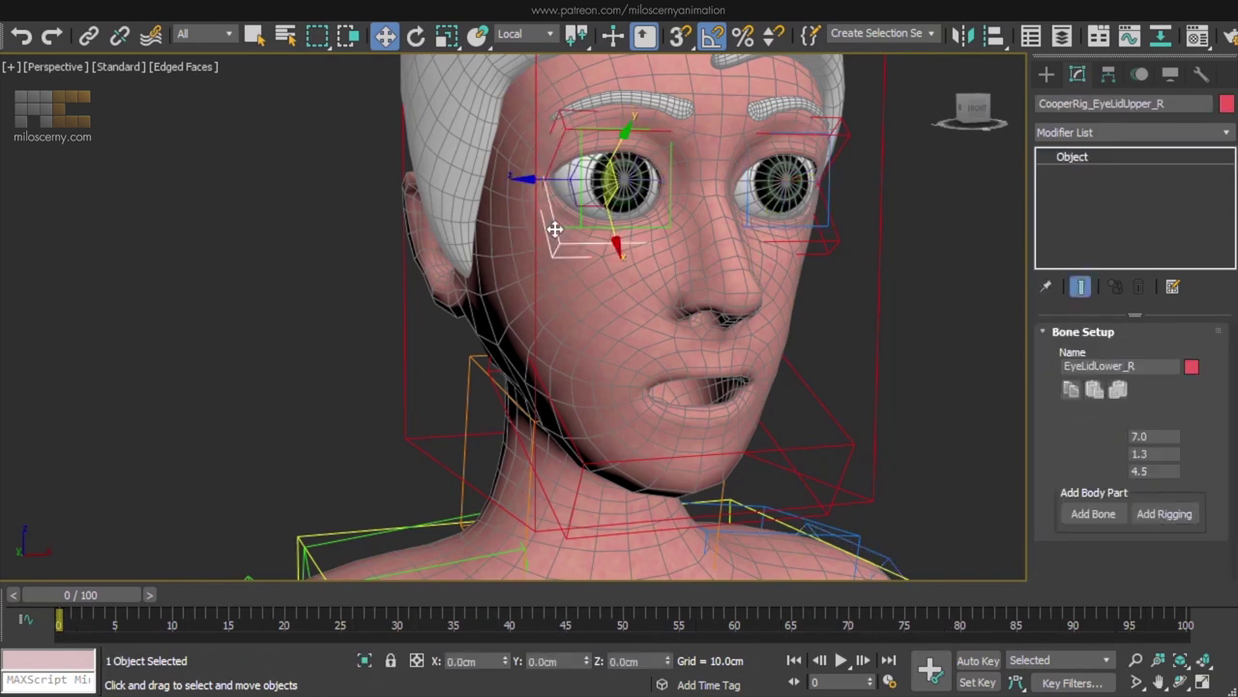
pyautogui.click(753, 221)
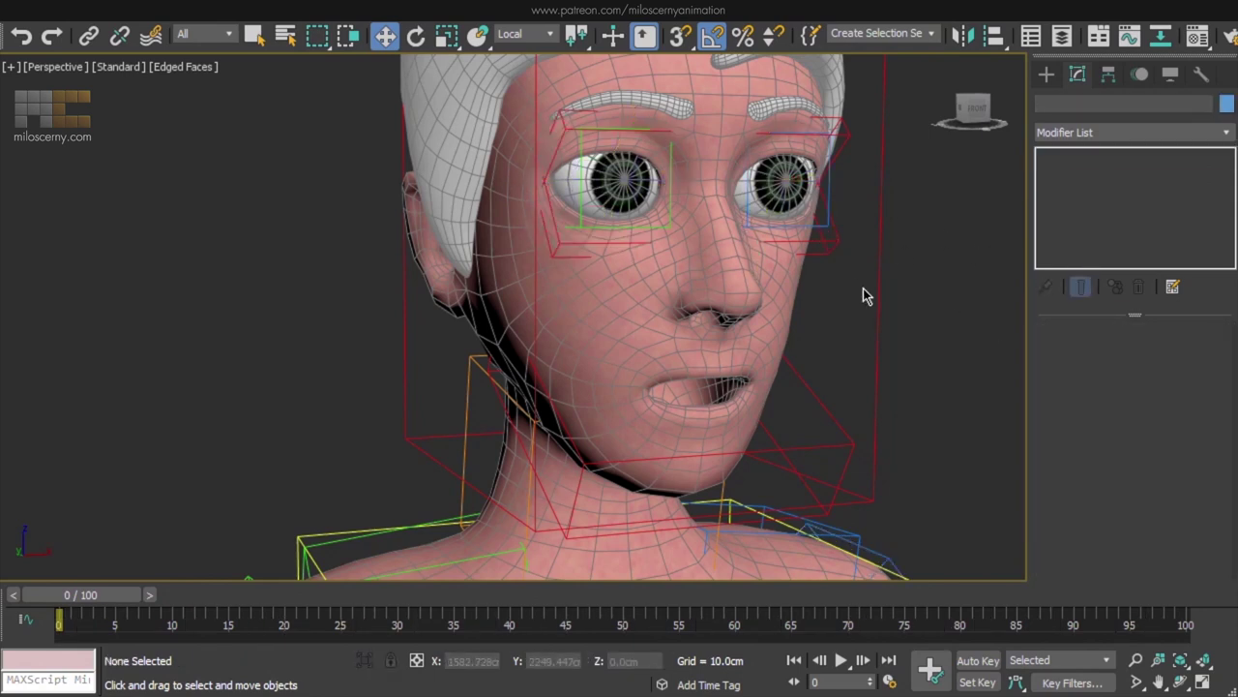
# Open the Layer Explorer, expand the mesh layer and unhide the Mouth object.
pyautogui.click(1066, 38)
pyautogui.moveTo(1076, 121); pyautogui.dragTo(929, 172)
pyautogui.click(788, 277)
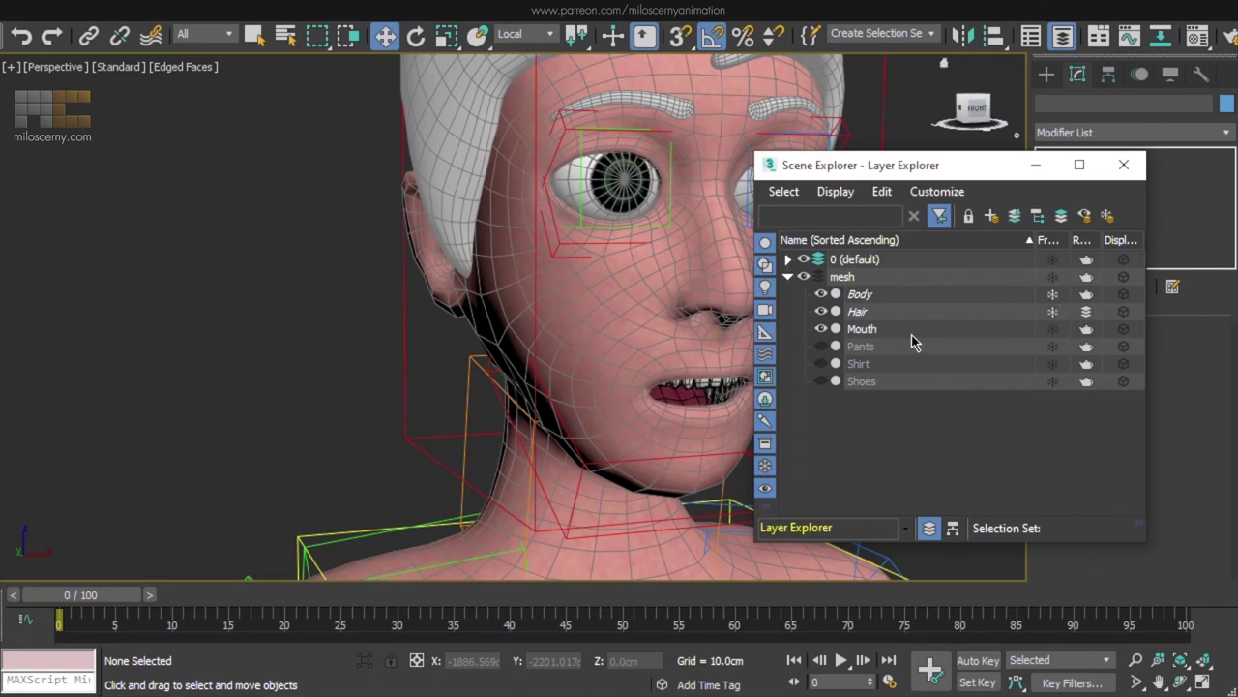
# Turn off Show Frozen in Gray in the Mouth object's properties.
pyautogui.click(875, 329)
pyautogui.rightClick(698, 379)
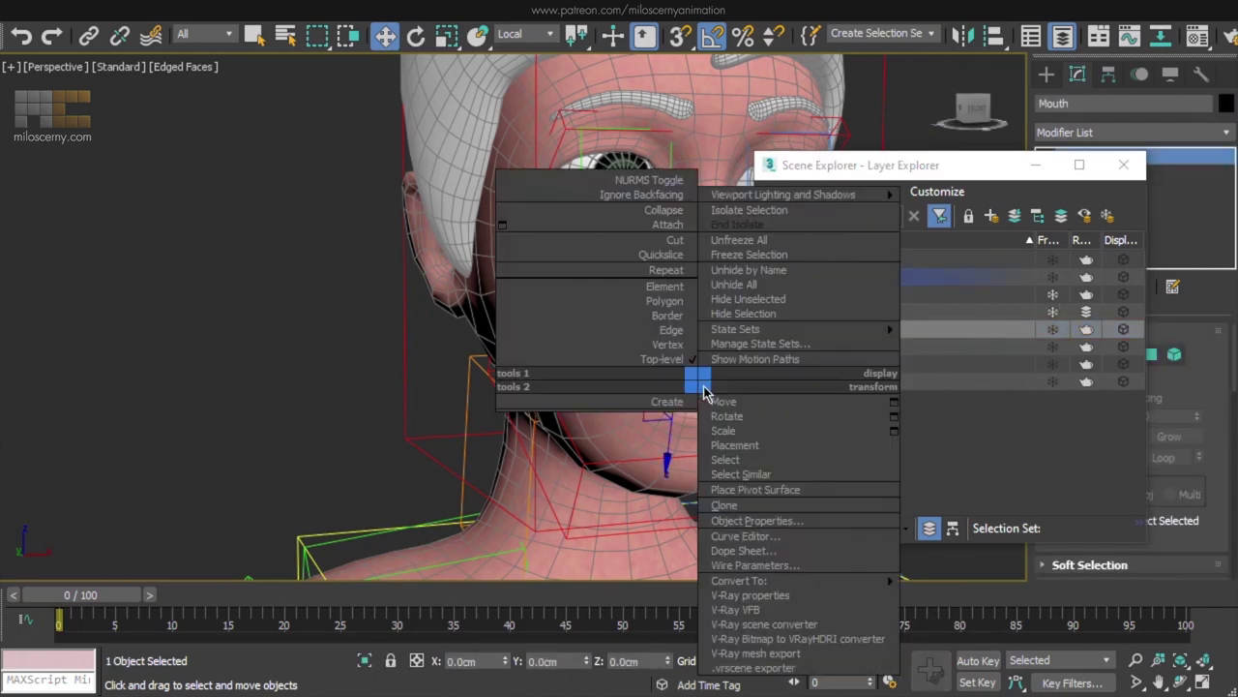
pyautogui.click(753, 522)
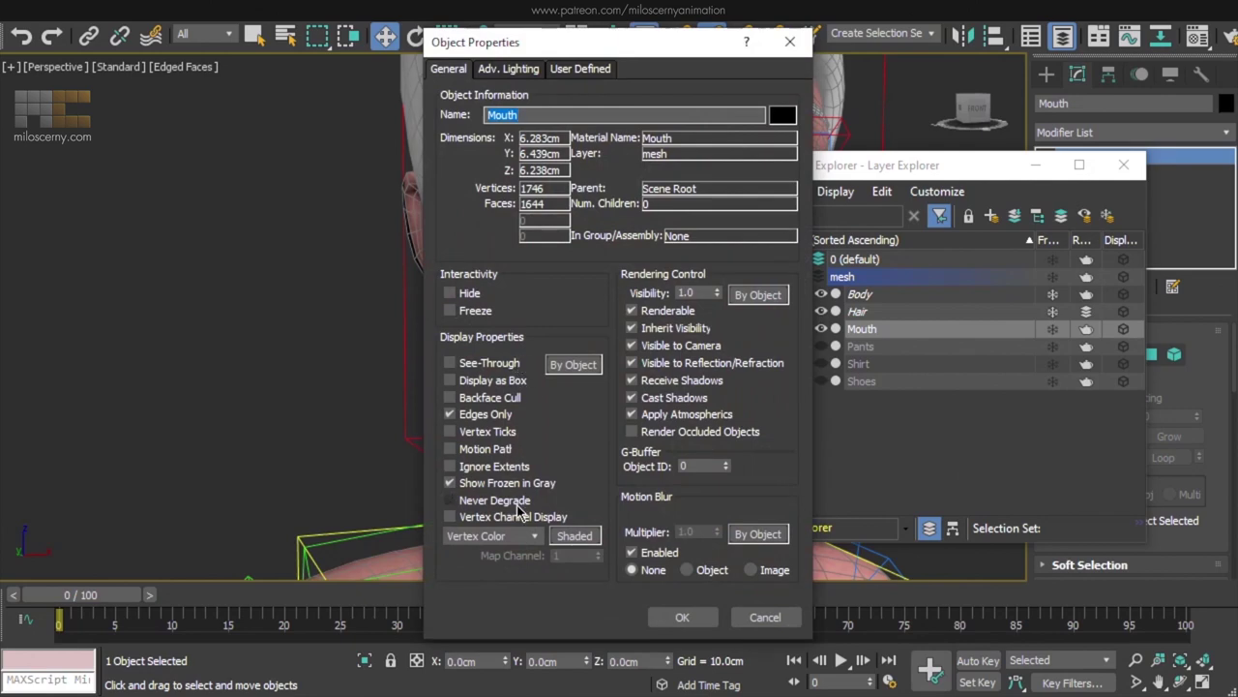
pyautogui.click(513, 484)
pyautogui.click(687, 617)
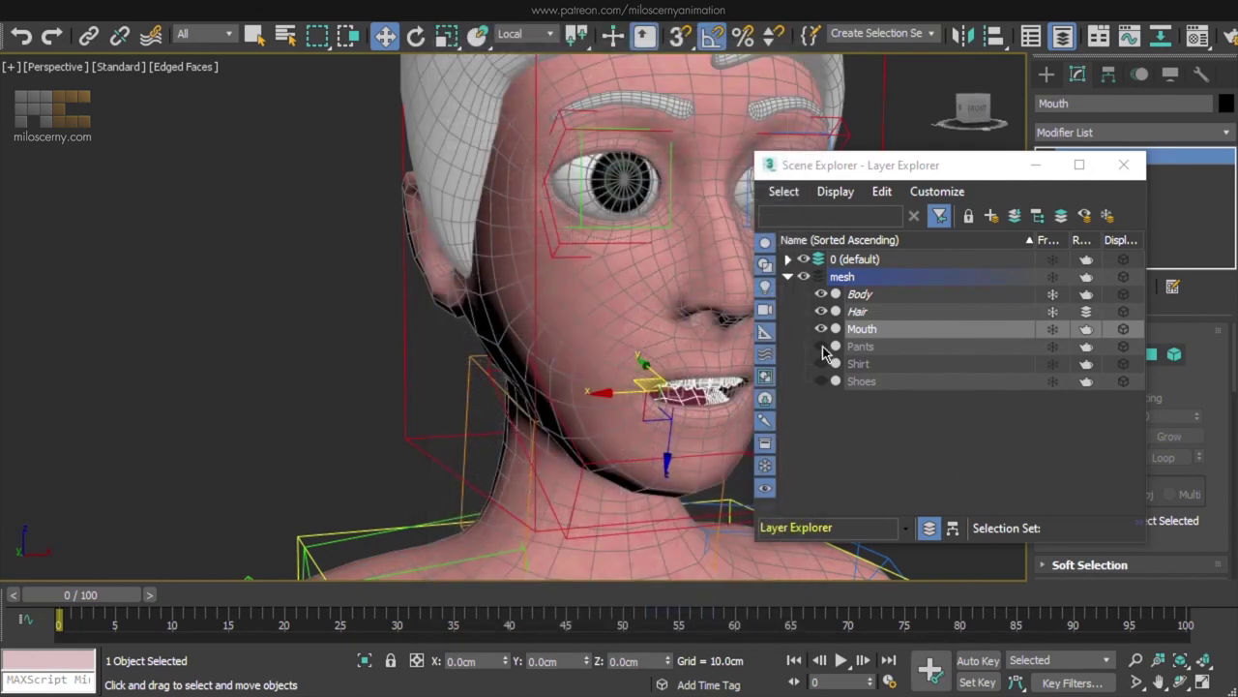
# Turn off Show Frozen in Gray in the Hair object's properties.
pyautogui.click(857, 310)
pyautogui.rightClick(448, 166)
pyautogui.click(489, 293)
pyautogui.click(493, 484)
pyautogui.click(683, 615)
# Freeze the Mouth object and close the Layer Explorer.
pyautogui.click(862, 329)
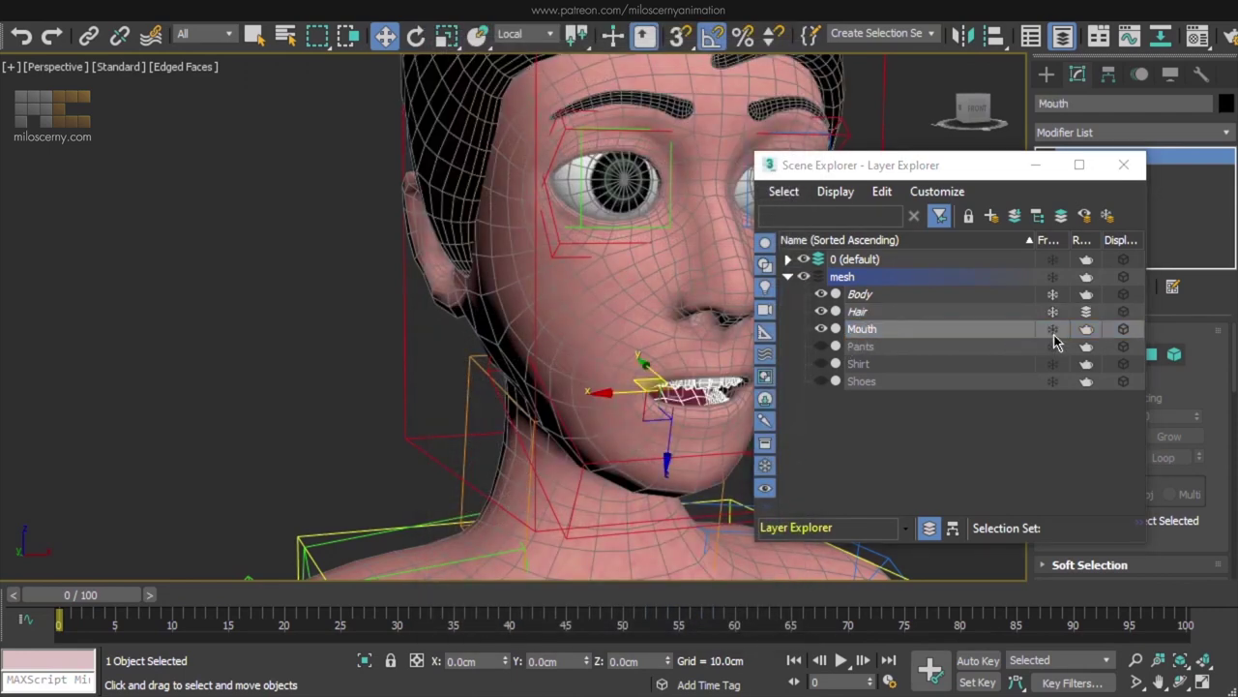
pyautogui.click(1123, 164)
pyautogui.press('z')
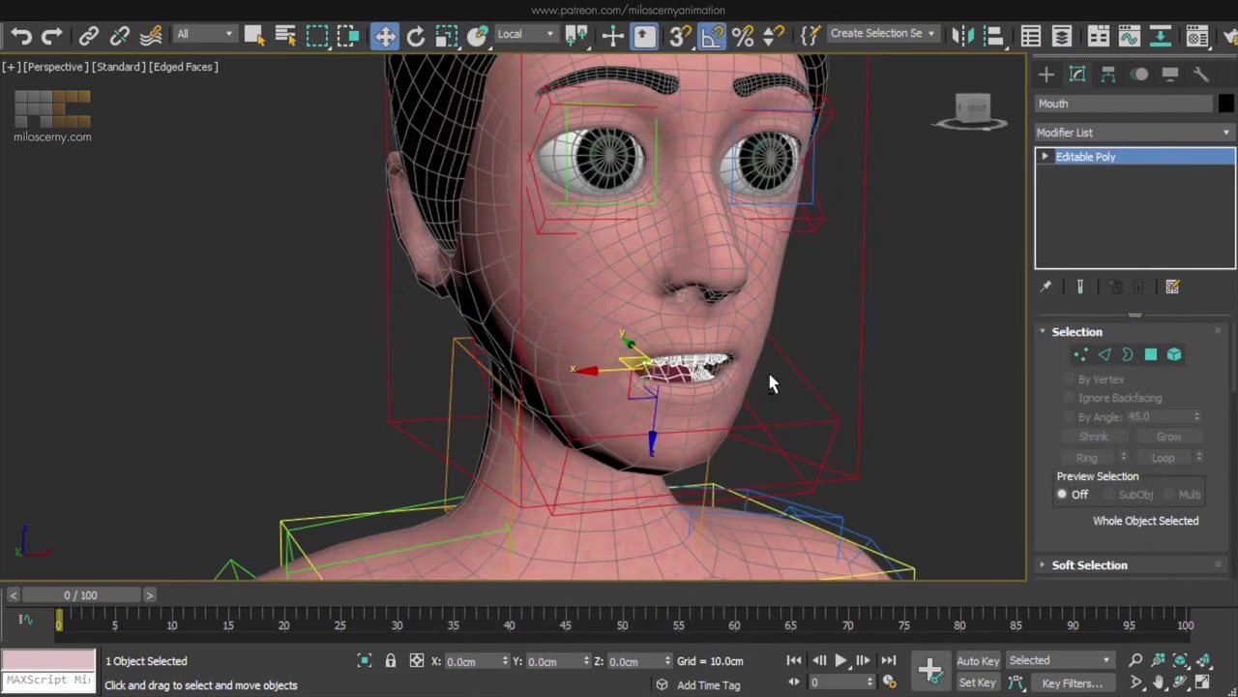
pyautogui.press('F3')
pyautogui.moveTo(633, 388)
pyautogui.keyDown('alt'); pyautogui.mouseDown(button='middle')
pyautogui.moveTo(763, 377)
pyautogui.moveTo(737, 360)
pyautogui.moveTo(629, 411)
pyautogui.moveTo(639, 392)
pyautogui.mouseUp(button='middle'); pyautogui.keyUp('alt')
pyautogui.click(921, 329)
pyautogui.press('F3')
pyautogui.scroll(-5, 872, 361)
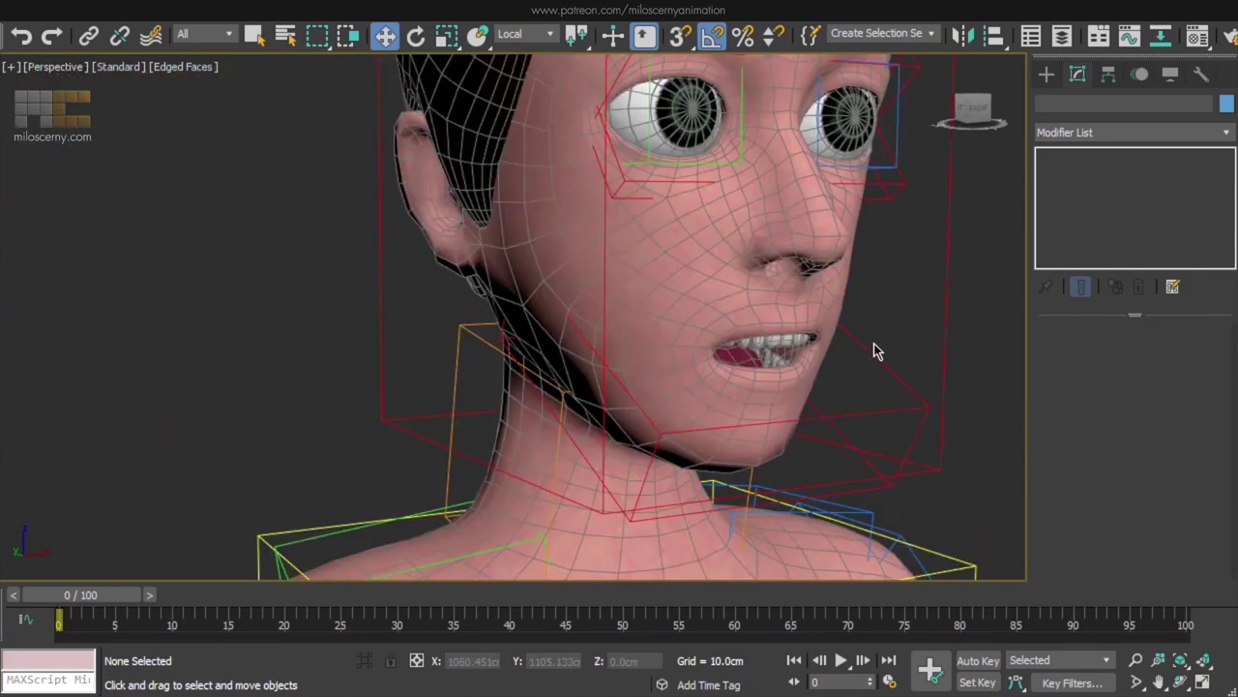
# Select the Jaw bone and add an extra bone to it.
pyautogui.click(884, 365)
pyautogui.keyDown('alt'); pyautogui.moveTo(884, 366); pyautogui.dragTo(842, 329, button='middle'); pyautogui.keyUp('alt')
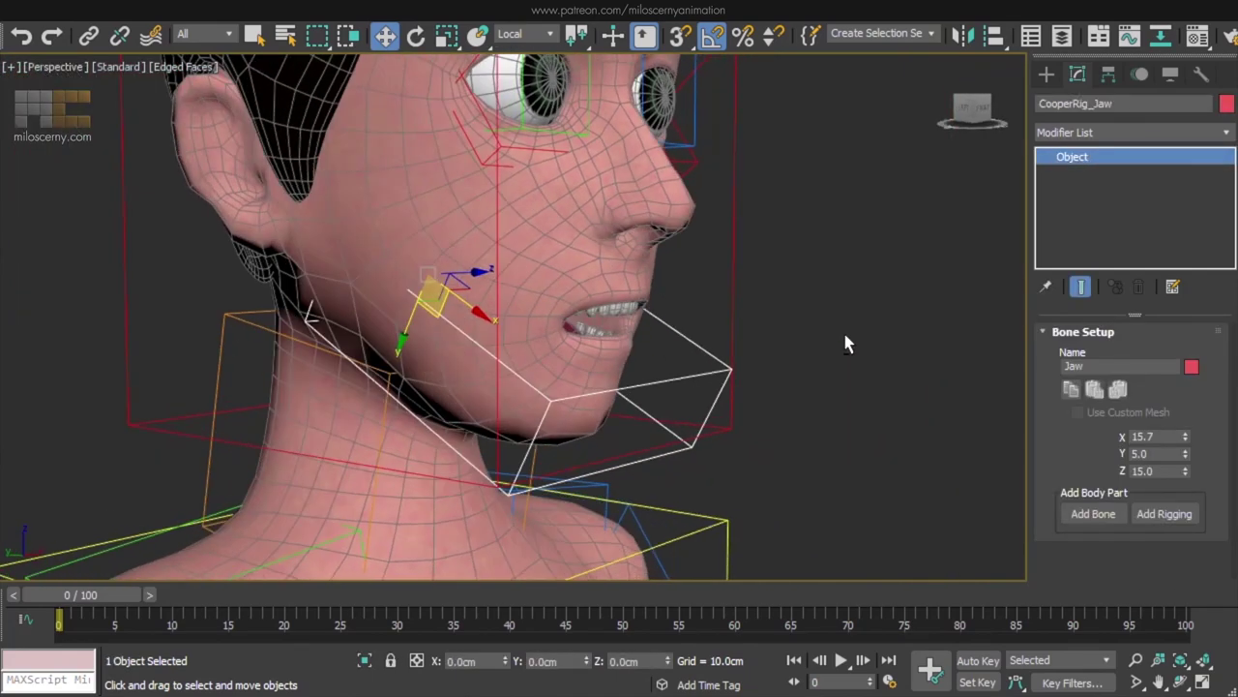
pyautogui.click(1092, 516)
pyautogui.click(809, 494)
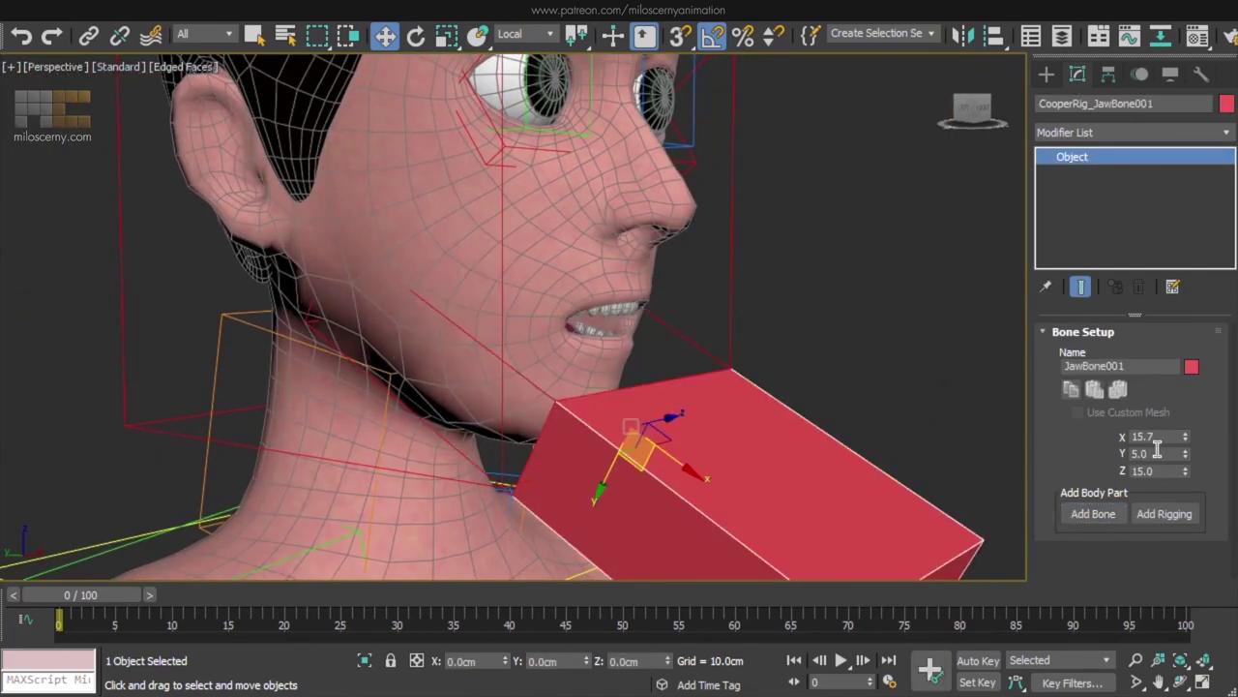
# Shrink the new jaw child bone to X 9.715, Y 2.337 and Z 5.7.
pyautogui.moveTo(1186, 436); pyautogui.dragTo(1184, 482)
pyautogui.moveTo(1187, 473); pyautogui.dragTo(1184, 444)
pyautogui.keyDown('alt'); pyautogui.moveTo(834, 396); pyautogui.dragTo(898, 380, button='middle'); pyautogui.keyUp('alt')
pyautogui.press('F3')
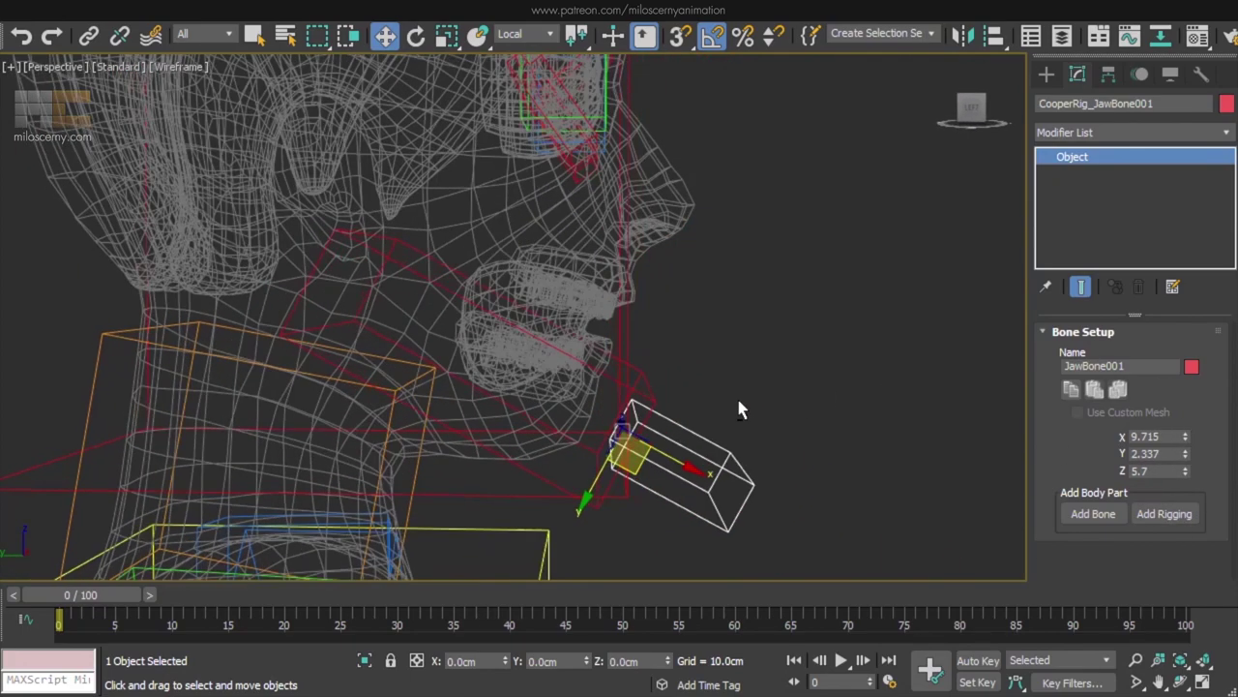
# Move the jaw child bone to the back of the tongue and resize it to X 4.08 and Y 1.94.
pyautogui.scroll(5, 710, 409)
pyautogui.keyDown('alt'); pyautogui.moveTo(578, 377); pyautogui.dragTo(620, 345, button='middle'); pyautogui.keyUp('alt')
pyautogui.moveTo(784, 479); pyautogui.dragTo(426, 249)
pyautogui.moveTo(496, 258)
pyautogui.keyDown('alt'); pyautogui.mouseDown(button='middle')
pyautogui.moveTo(370, 313)
pyautogui.moveTo(507, 258)
pyautogui.mouseUp(button='middle'); pyautogui.keyUp('alt')
pyautogui.moveTo(422, 242); pyautogui.dragTo(433, 245)
pyautogui.keyDown('alt'); pyautogui.moveTo(432, 246); pyautogui.dragTo(404, 307, button='middle'); pyautogui.keyUp('alt')
pyautogui.moveTo(1185, 455); pyautogui.dragTo(1175, 498)
pyautogui.keyDown('alt'); pyautogui.moveTo(832, 363); pyautogui.dragTo(739, 191, button='middle'); pyautogui.keyUp('alt')
# Hide the Body object through the Layer Explorer so only the teeth and tongue remain around the bone.
pyautogui.press('F3')
pyautogui.click(1062, 36)
pyautogui.scroll(10, 812, 321)
pyautogui.click(787, 259)
pyautogui.click(788, 277)
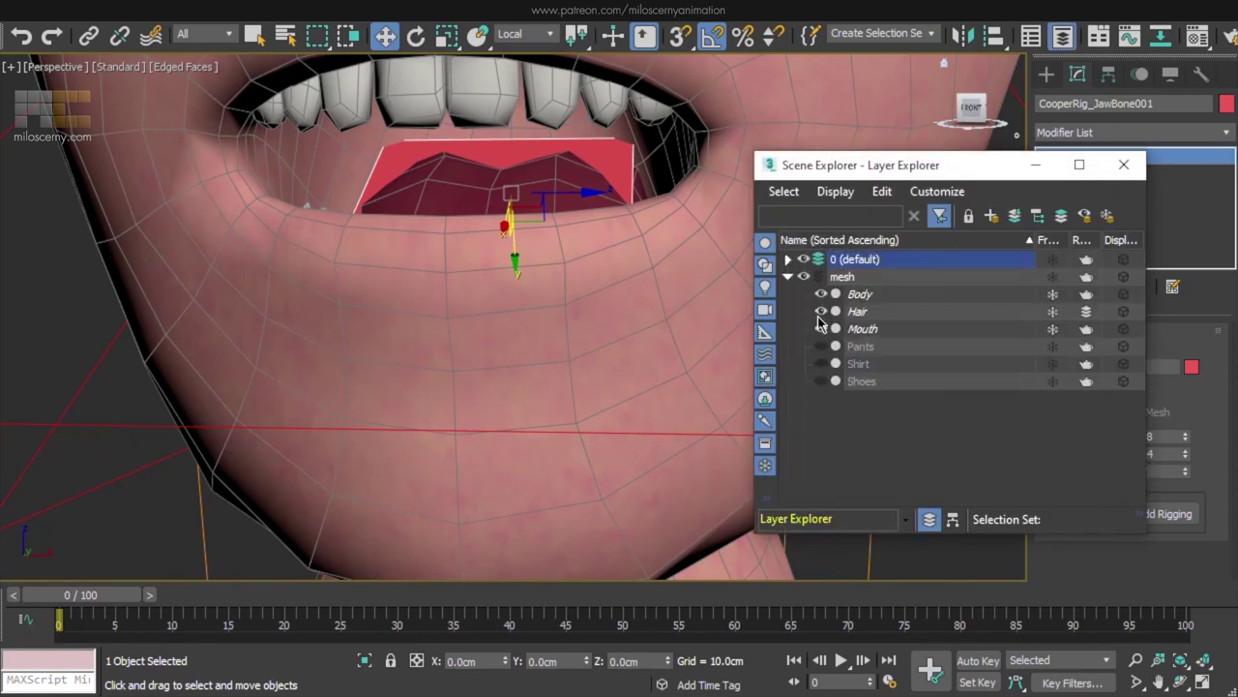
pyautogui.click(821, 294)
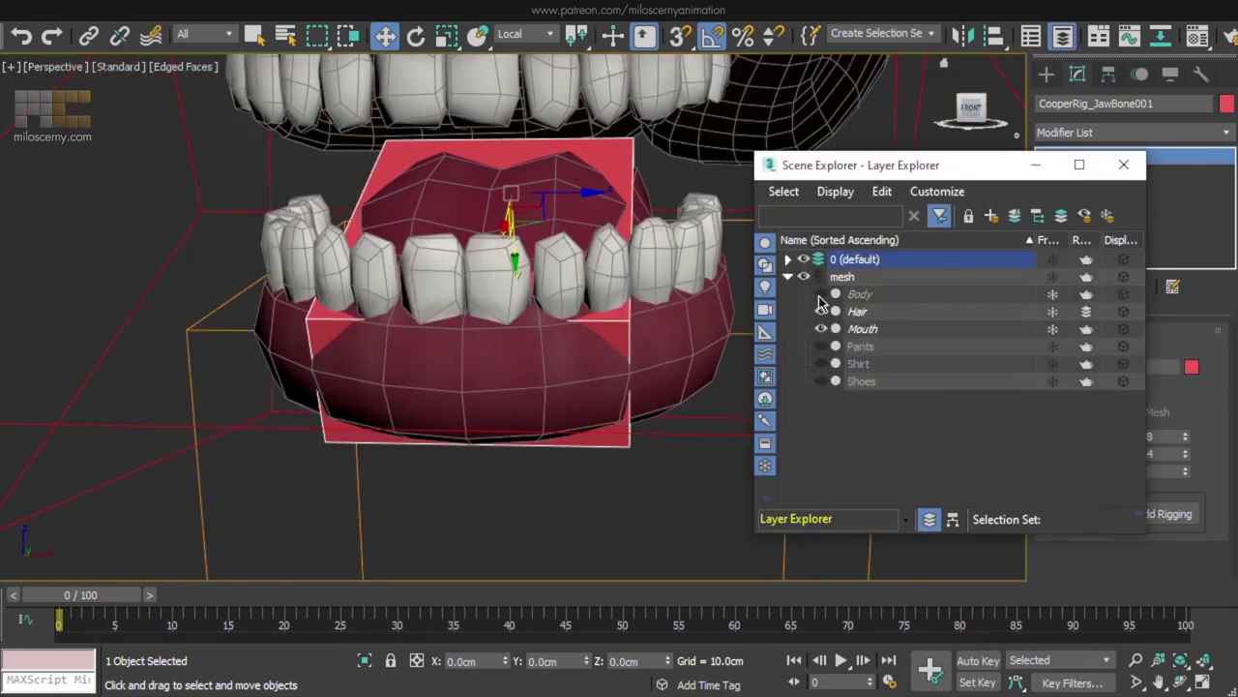
pyautogui.click(1134, 169)
# Shorten the tongue bone's Z size so it covers only the back part of the tongue.
pyautogui.moveTo(832, 242)
pyautogui.keyDown('alt'); pyautogui.mouseDown(button='middle')
pyautogui.moveTo(641, 280)
pyautogui.moveTo(658, 257)
pyautogui.moveTo(741, 289)
pyautogui.moveTo(650, 262)
pyautogui.moveTo(664, 277)
pyautogui.mouseUp(button='middle'); pyautogui.keyUp('alt')
pyautogui.press('F3')
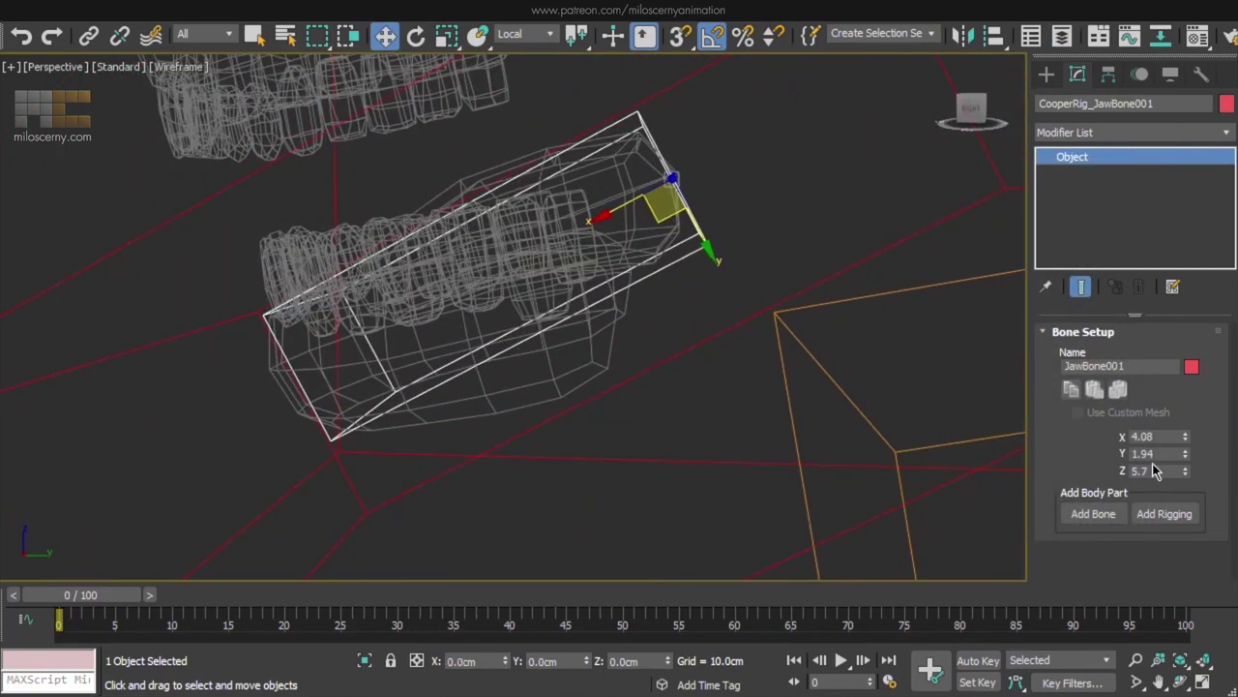
pyautogui.moveTo(1182, 531); pyautogui.dragTo(1181, 524)
pyautogui.keyDown('alt'); pyautogui.moveTo(631, 269); pyautogui.dragTo(653, 291, button='middle'); pyautogui.keyUp('alt')
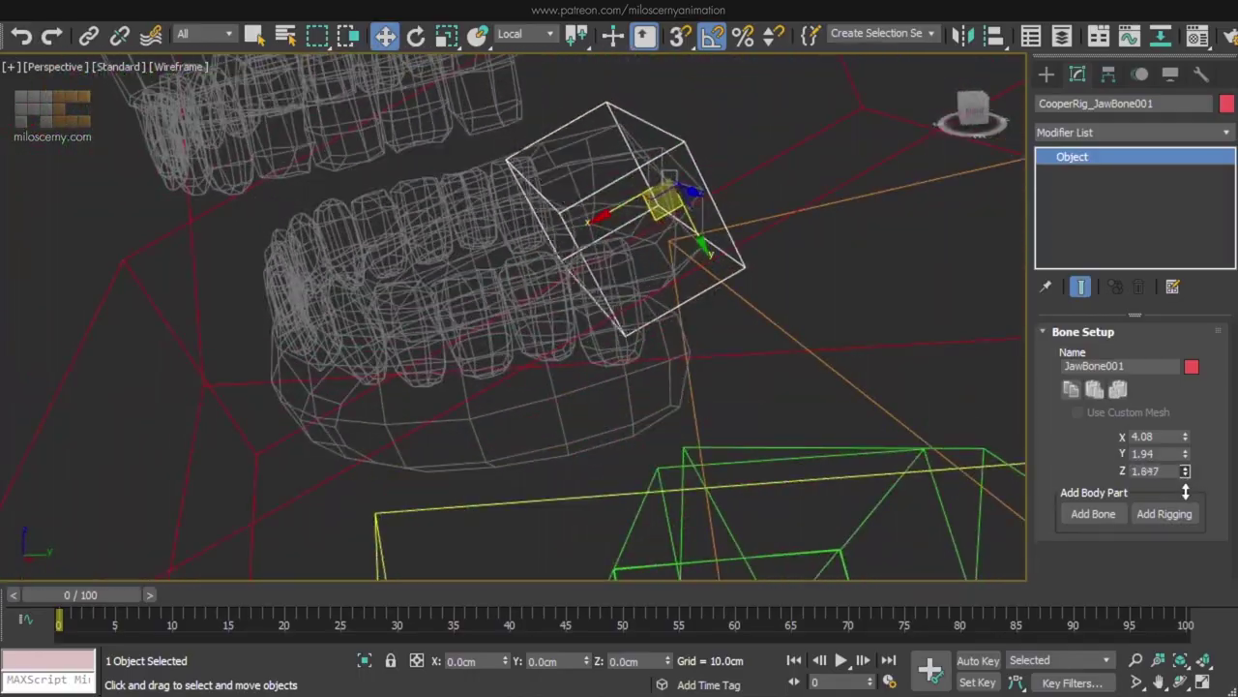
pyautogui.moveTo(1186, 494); pyautogui.dragTo(1185, 501)
# Add two more extra bones in a chain extending the first tongue bone toward the tongue's tip.
pyautogui.moveTo(695, 320)
pyautogui.keyDown('alt'); pyautogui.mouseDown(button='middle')
pyautogui.moveTo(736, 305)
pyautogui.moveTo(674, 312)
pyautogui.moveTo(695, 334)
pyautogui.mouseUp(button='middle'); pyautogui.keyUp('alt')
pyautogui.click(1093, 514)
pyautogui.keyDown('alt'); pyautogui.moveTo(658, 261); pyautogui.dragTo(663, 337, button='middle'); pyautogui.keyUp('alt')
pyautogui.keyDown('alt'); pyautogui.moveTo(619, 302); pyautogui.dragTo(673, 375, button='middle'); pyautogui.keyUp('alt')
pyautogui.click(1093, 513)
# Resize the added tongue bones to fit the tongue, giving the front one X 2.611 and Z 1.19.
pyautogui.moveTo(1185, 453)
pyautogui.mouseDown()
pyautogui.moveTo(1183, 488)
pyautogui.moveTo(1189, 447)
pyautogui.mouseUp()
pyautogui.rightClick(1188, 473)
pyautogui.click(573, 280)
pyautogui.rightClick(1189, 474)
pyautogui.keyDown('alt'); pyautogui.moveTo(673, 320); pyautogui.dragTo(609, 232, button='middle'); pyautogui.keyUp('alt')
pyautogui.moveTo(1185, 438); pyautogui.dragTo(1188, 476)
pyautogui.rightClick(1187, 451)
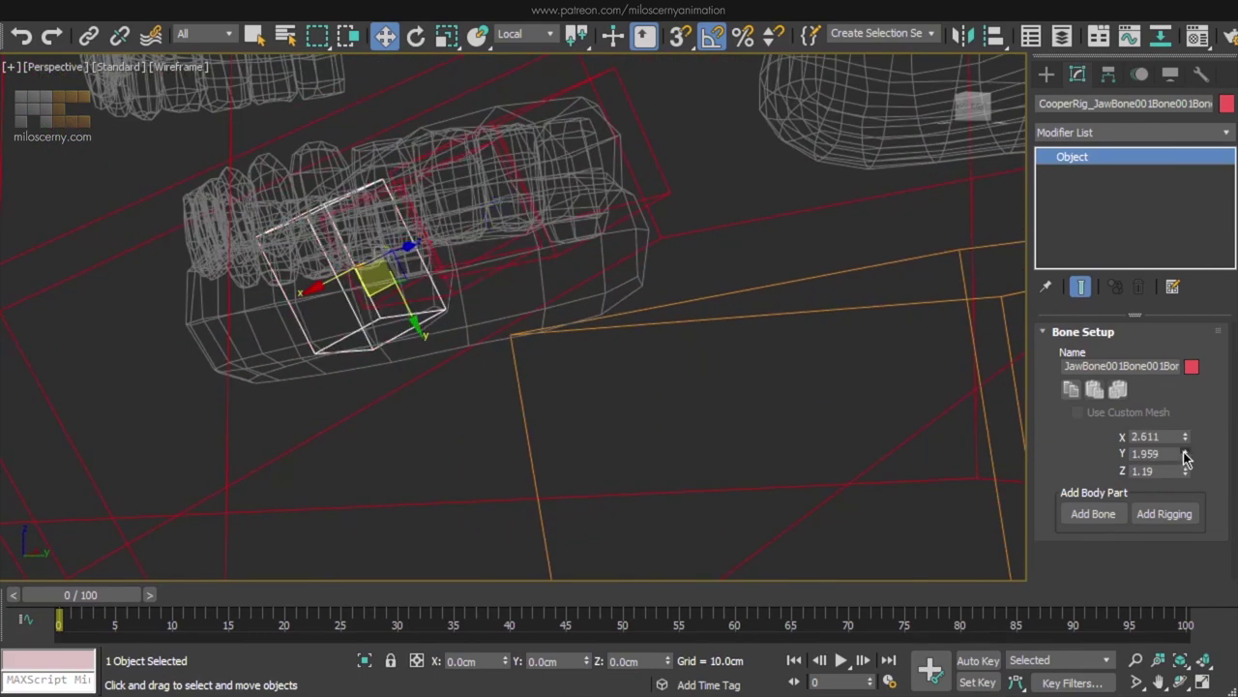
# Increase the Y size of the front tongue bone to 2.366 and of the middle tongue bone to 2.514.
pyautogui.press('F3')
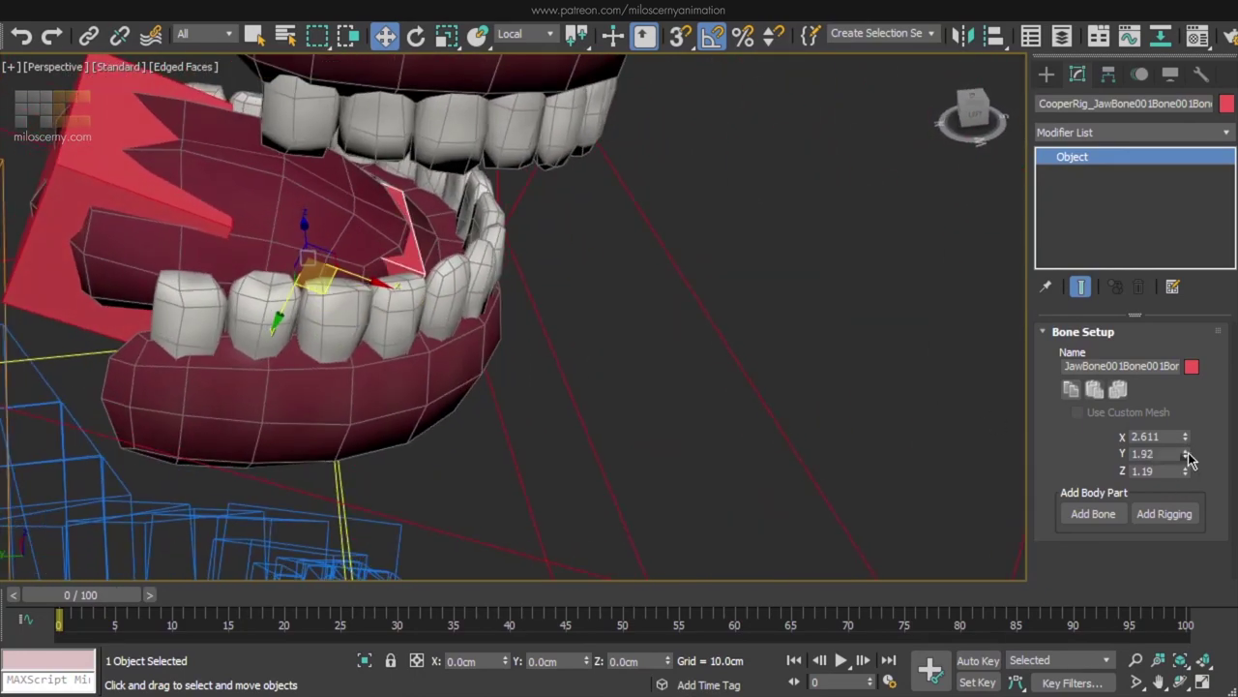
pyautogui.moveTo(1189, 459); pyautogui.dragTo(1188, 426)
pyautogui.press('F3')
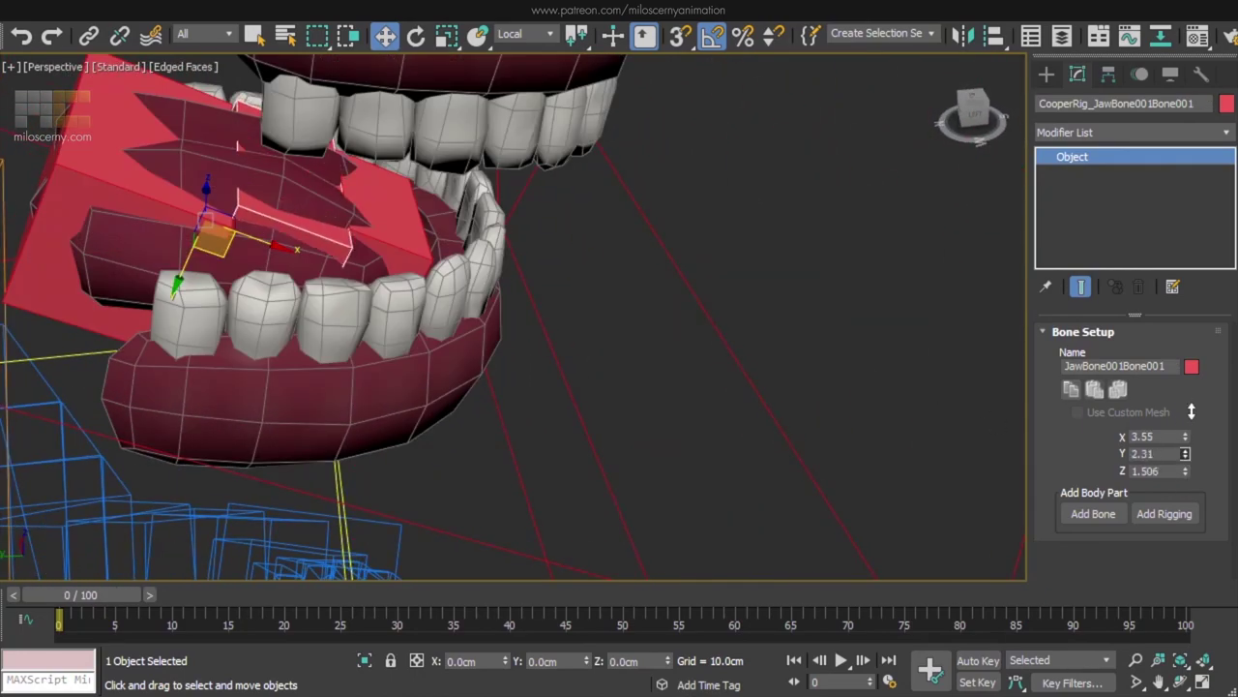
pyautogui.moveTo(1192, 411); pyautogui.dragTo(1192, 387)
pyautogui.press('F3')
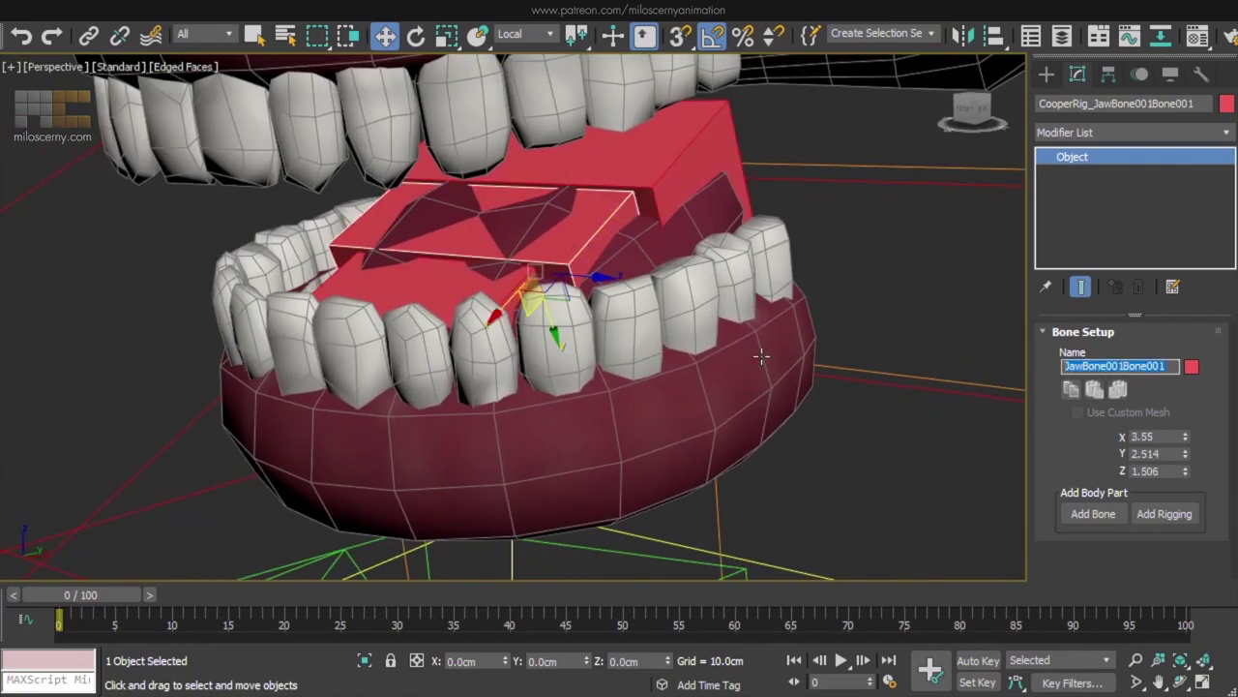
# Rename the middle tongue bone Tongue2 and display all three tongue bones as boxes.
pyautogui.write('Tongue')
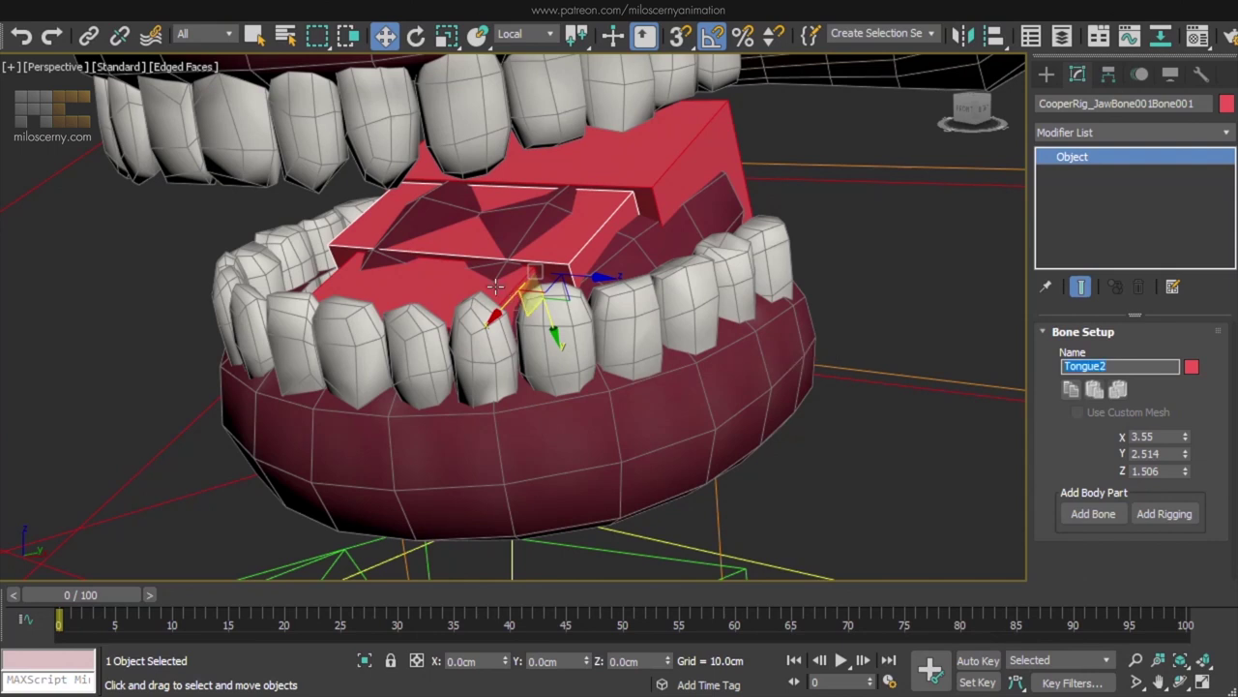
pyautogui.click(464, 285)
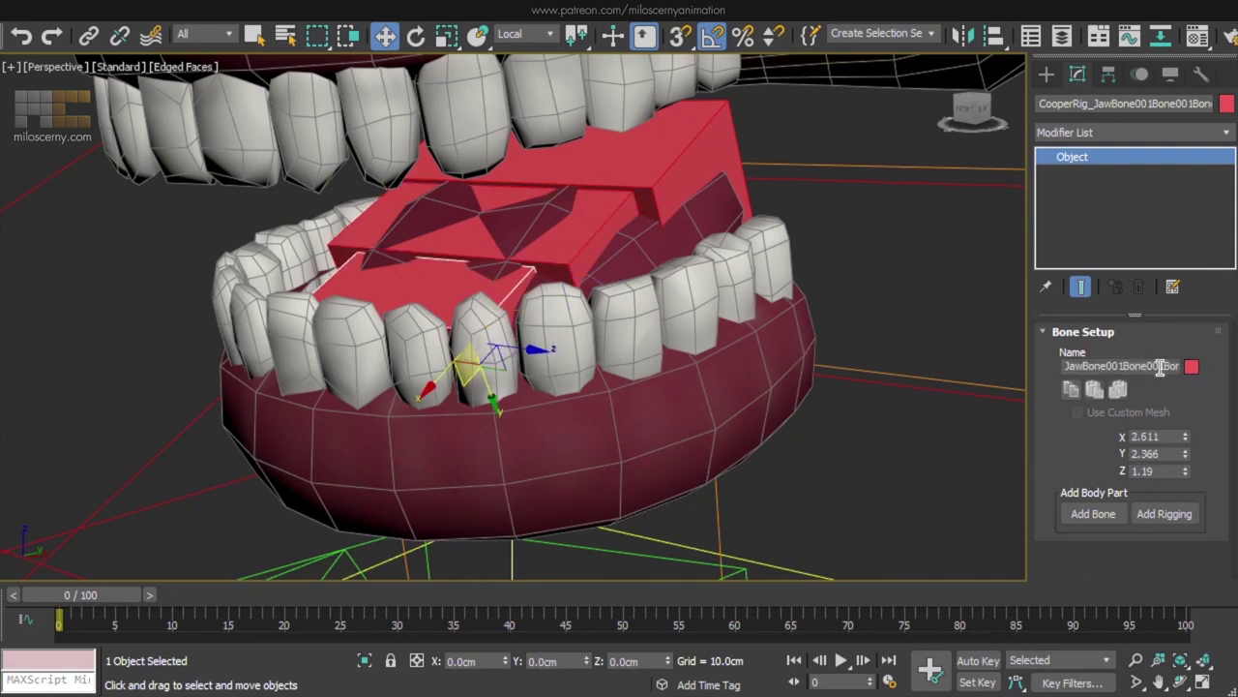
pyautogui.doubleClick(638, 152)
pyautogui.click(1169, 75)
pyautogui.click(1068, 510)
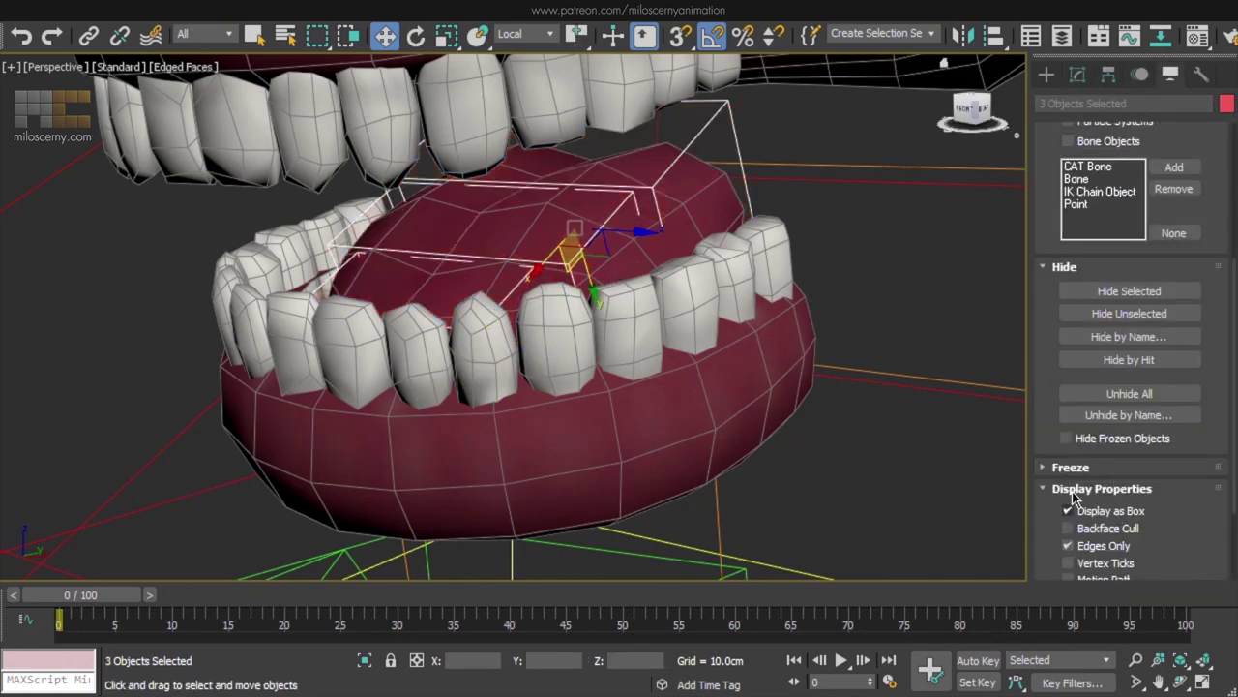
pyautogui.click(880, 249)
# Add another extra bone to the Head hub for the upper teeth.
pyautogui.scroll(-6, 881, 248)
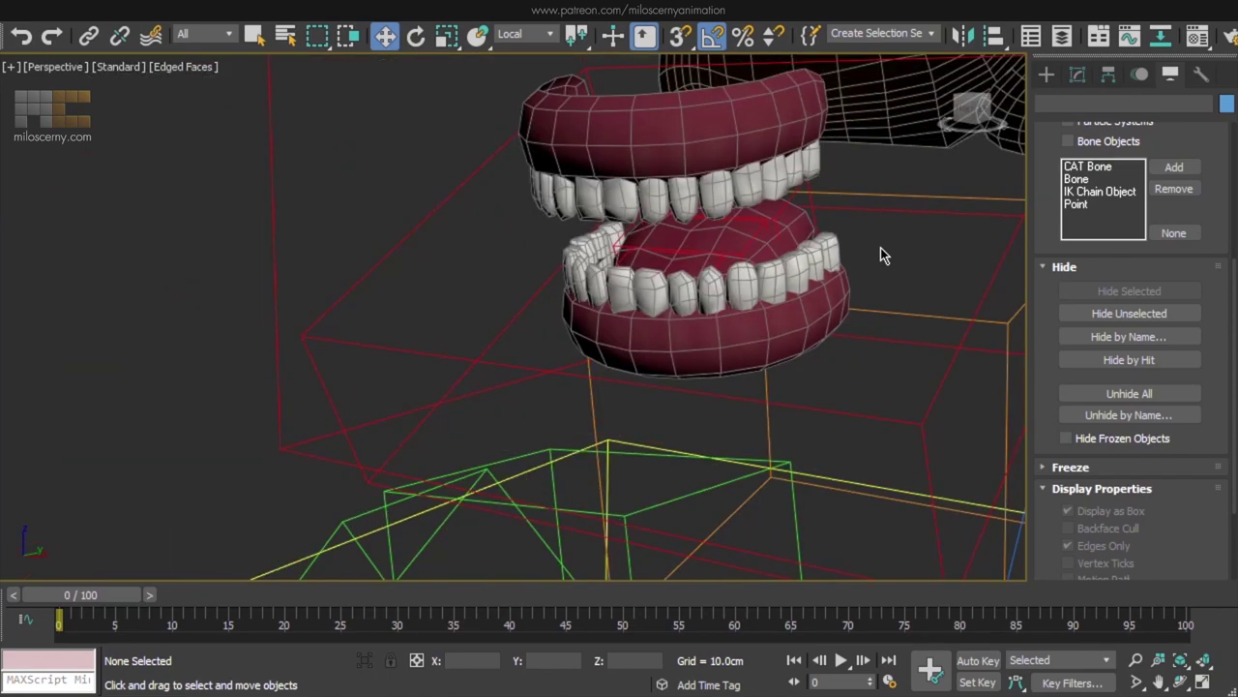
pyautogui.keyDown('alt'); pyautogui.moveTo(867, 252); pyautogui.dragTo(865, 286, button='middle'); pyautogui.keyUp('alt')
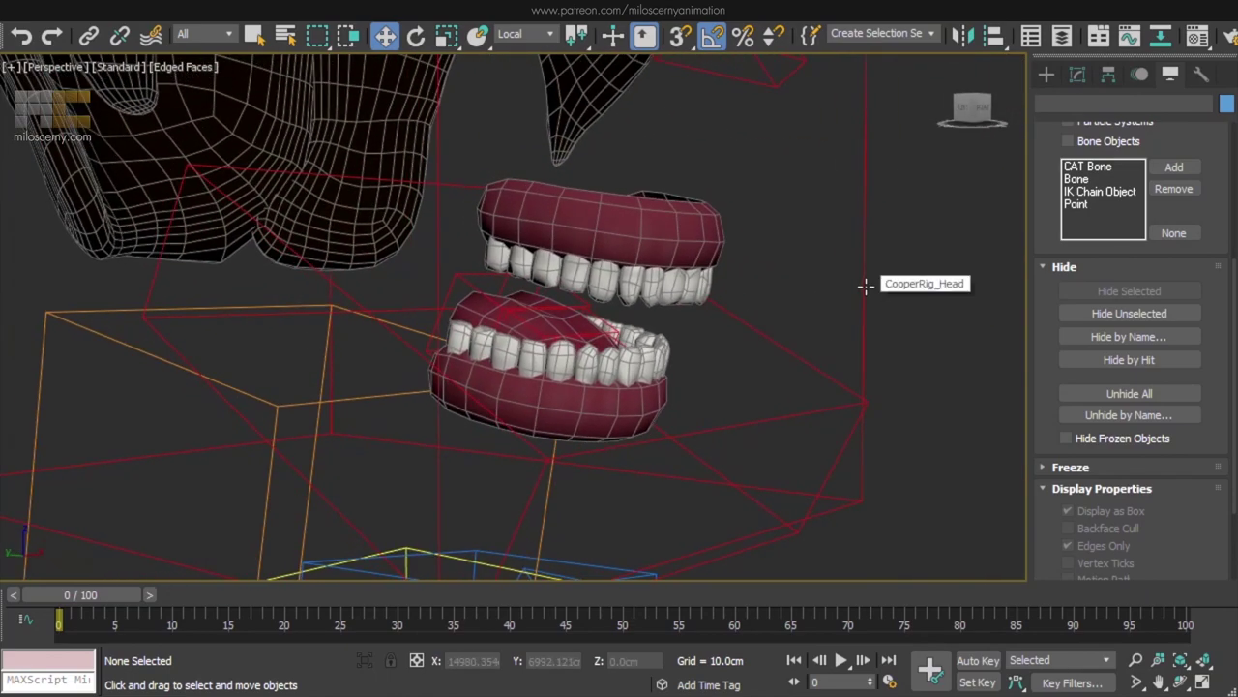
pyautogui.click(866, 285)
pyautogui.click(1074, 77)
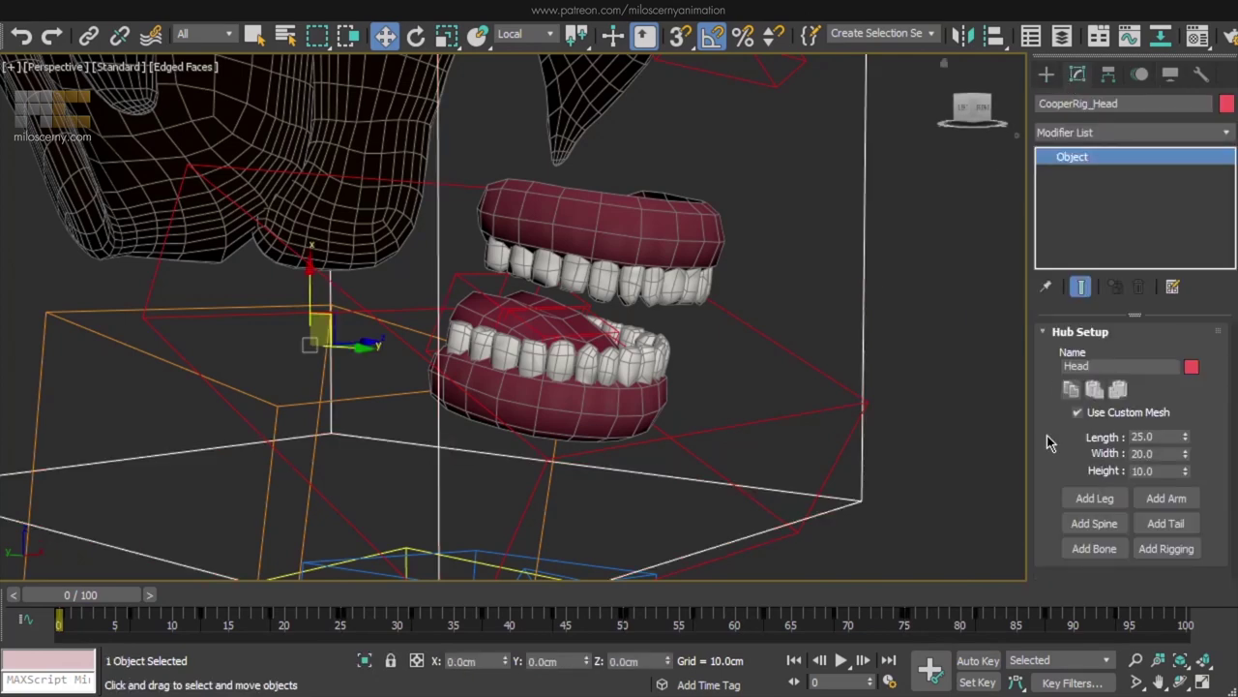
pyautogui.click(1094, 548)
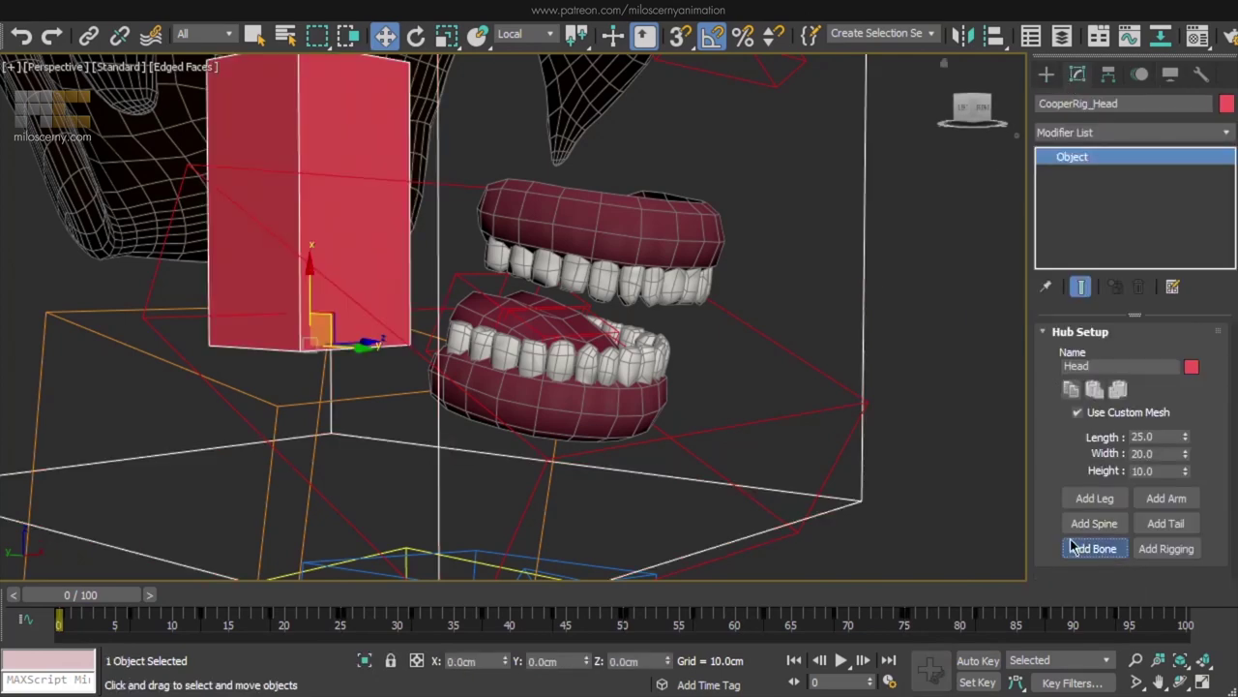
pyautogui.click(346, 207)
# Rotate the new head bone forward and move it onto the upper teeth.
pyautogui.keyDown('alt'); pyautogui.moveTo(346, 207); pyautogui.dragTo(481, 227, button='middle'); pyautogui.keyUp('alt')
pyautogui.press('e')
pyautogui.moveTo(371, 235); pyautogui.dragTo(429, 301)
pyautogui.press('w')
pyautogui.moveTo(361, 321); pyautogui.dragTo(571, 246)
pyautogui.keyDown('alt'); pyautogui.moveTo(571, 246); pyautogui.dragTo(639, 245, button='middle'); pyautogui.keyUp('alt')
# Fit the bone around the upper teeth with X 6.85, Y 3.1 and Z 5.2, and name it TeethUpper.
pyautogui.moveTo(1186, 470); pyautogui.dragTo(1186, 515)
pyautogui.press('e')
pyautogui.moveTo(542, 170); pyautogui.dragTo(569, 173)
pyautogui.keyDown('alt'); pyautogui.moveTo(569, 173); pyautogui.dragTo(525, 214, button='middle'); pyautogui.keyUp('alt')
pyautogui.moveTo(1186, 436); pyautogui.dragTo(1203, 399)
pyautogui.moveTo(1186, 454); pyautogui.dragTo(1186, 473)
pyautogui.keyDown('alt'); pyautogui.moveTo(825, 384); pyautogui.dragTo(989, 328, button='middle'); pyautogui.keyUp('alt')
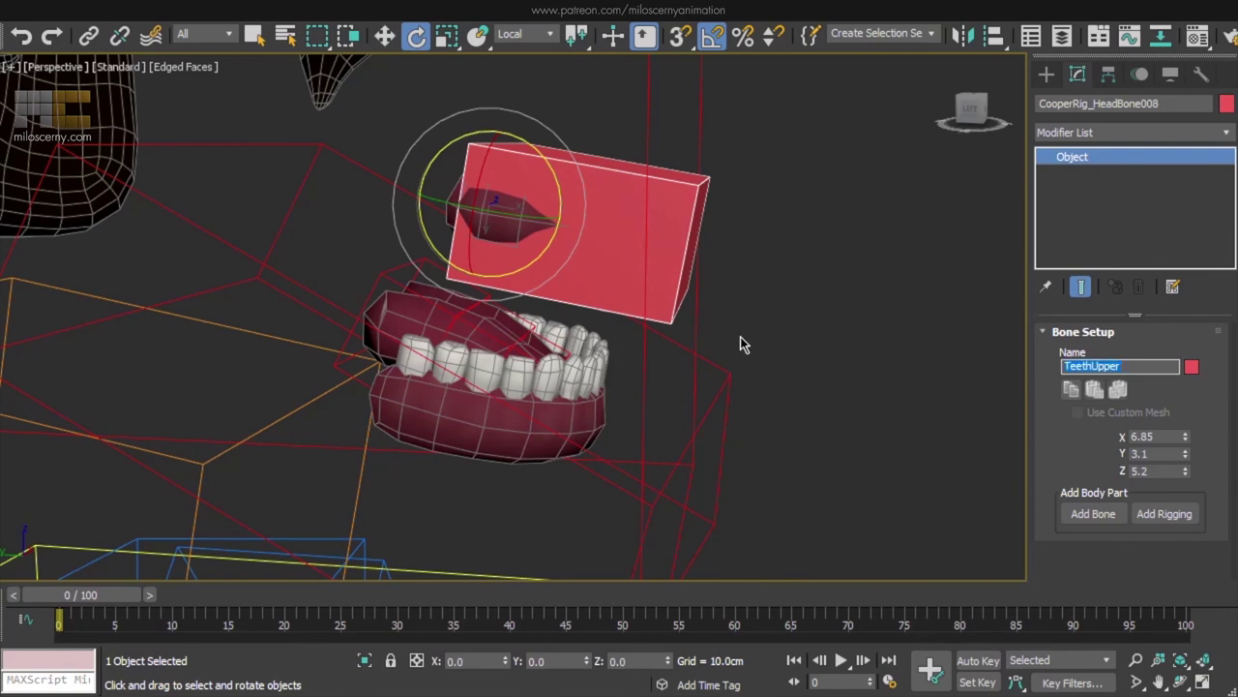
# Add an extra bone to the Jaw bone and paste the TeethUpper bone's copied settings onto it.
pyautogui.moveTo(603, 371); pyautogui.dragTo(629, 310, button='middle')
pyautogui.click(747, 434)
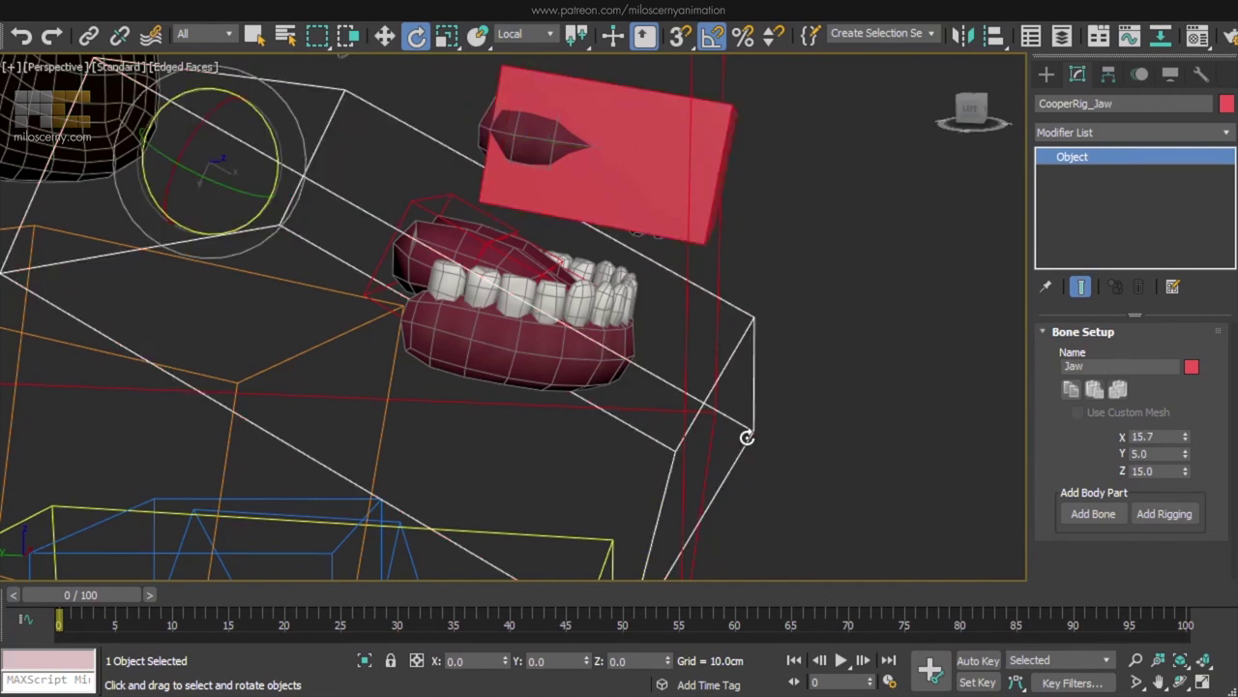
pyautogui.click(1092, 514)
pyautogui.click(860, 448)
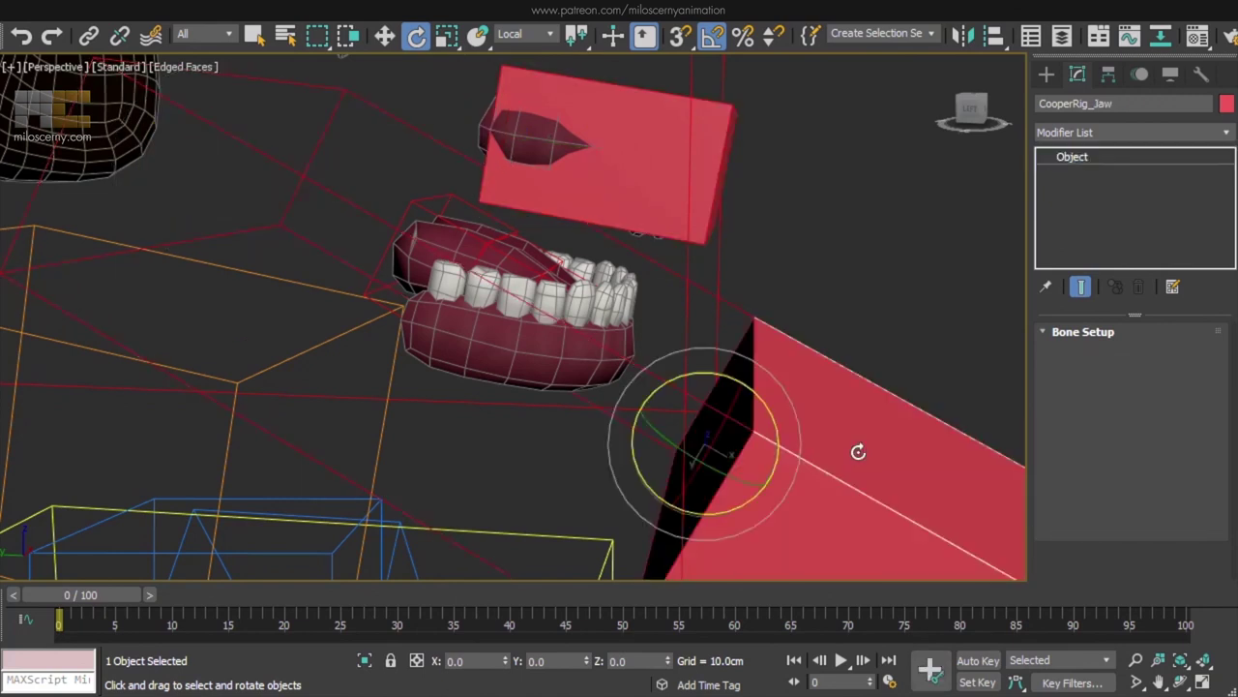
pyautogui.click(659, 200)
pyautogui.click(1063, 391)
pyautogui.click(890, 448)
pyautogui.click(1094, 389)
# Rotate and move the new jaw bone so that it encloses the lower teeth.
pyautogui.scroll(-5, 774, 331)
pyautogui.keyDown('alt'); pyautogui.moveTo(774, 331); pyautogui.dragTo(788, 415, button='middle'); pyautogui.keyUp('alt')
pyautogui.scroll(3, 770, 426)
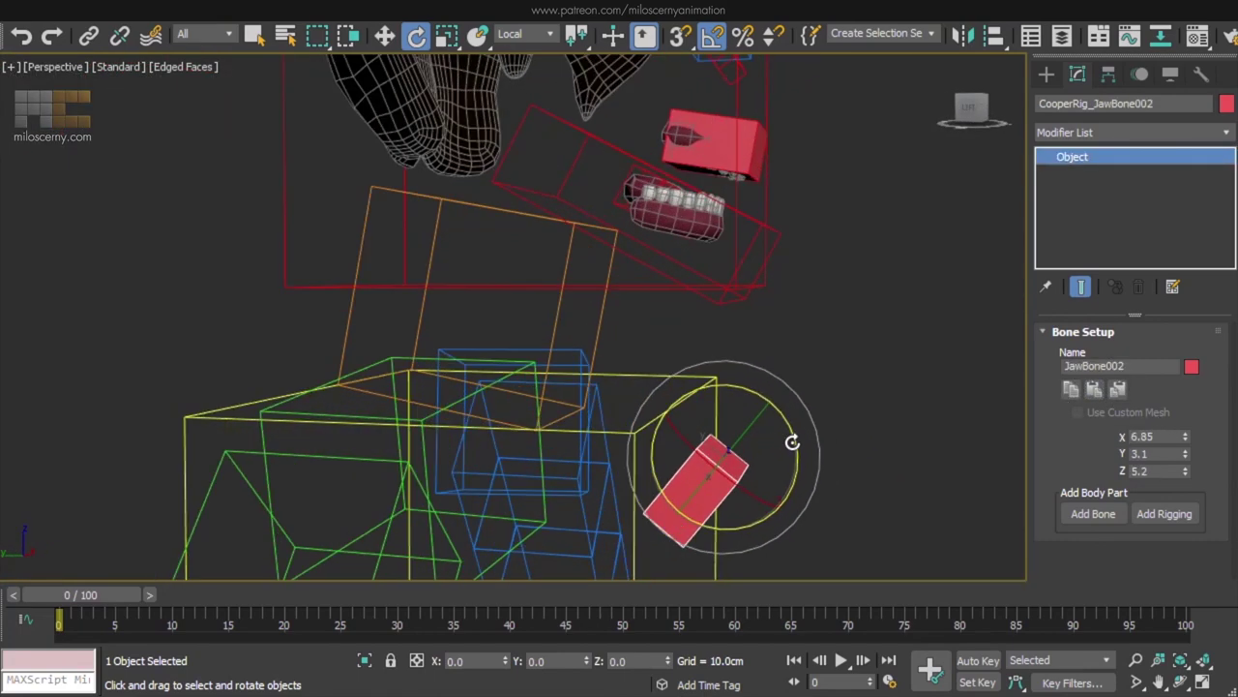
pyautogui.moveTo(788, 427); pyautogui.dragTo(750, 352)
pyautogui.press('w')
pyautogui.keyDown('alt'); pyautogui.moveTo(753, 356); pyautogui.dragTo(785, 381, button='middle'); pyautogui.keyUp('alt')
pyautogui.moveTo(740, 494); pyautogui.dragTo(666, 236)
pyautogui.scroll(10, 670, 240)
pyautogui.press('e')
pyautogui.moveTo(687, 158); pyautogui.dragTo(685, 146)
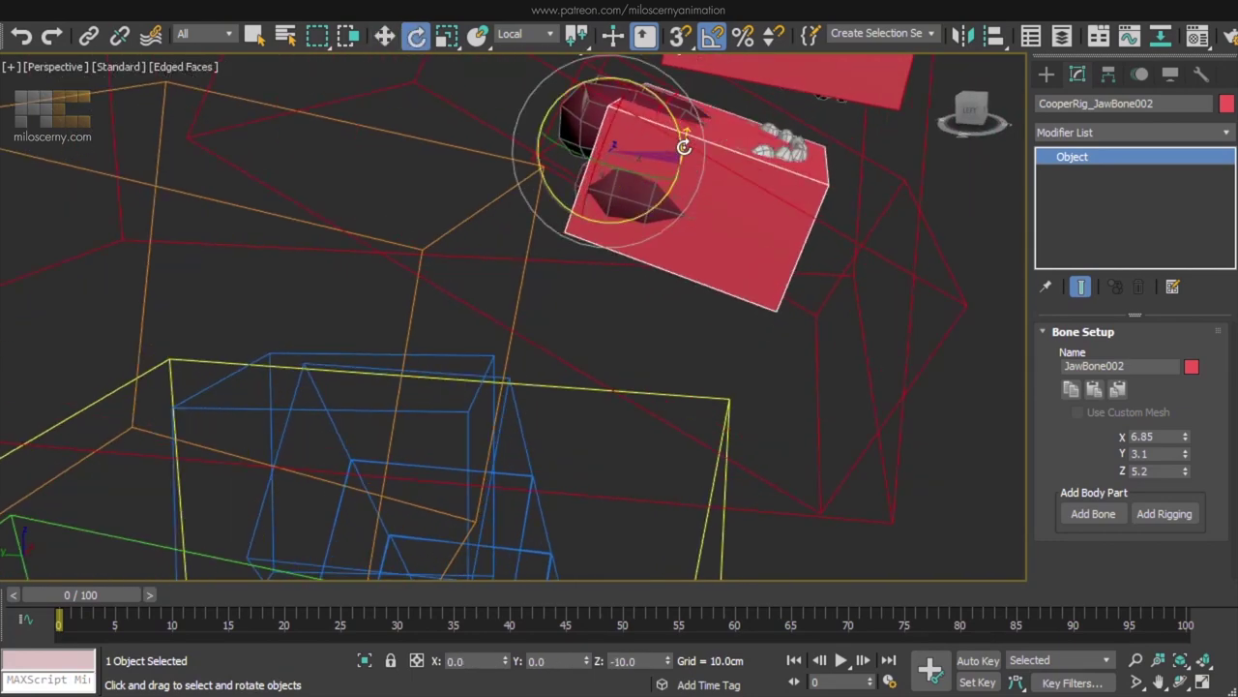
pyautogui.press('F3')
pyautogui.moveTo(732, 242)
pyautogui.keyDown('alt'); pyautogui.mouseDown(button='middle')
pyautogui.moveTo(746, 226)
pyautogui.moveTo(730, 366)
pyautogui.moveTo(727, 274)
pyautogui.moveTo(752, 290)
pyautogui.mouseUp(button='middle'); pyautogui.keyUp('alt')
pyautogui.press('F3')
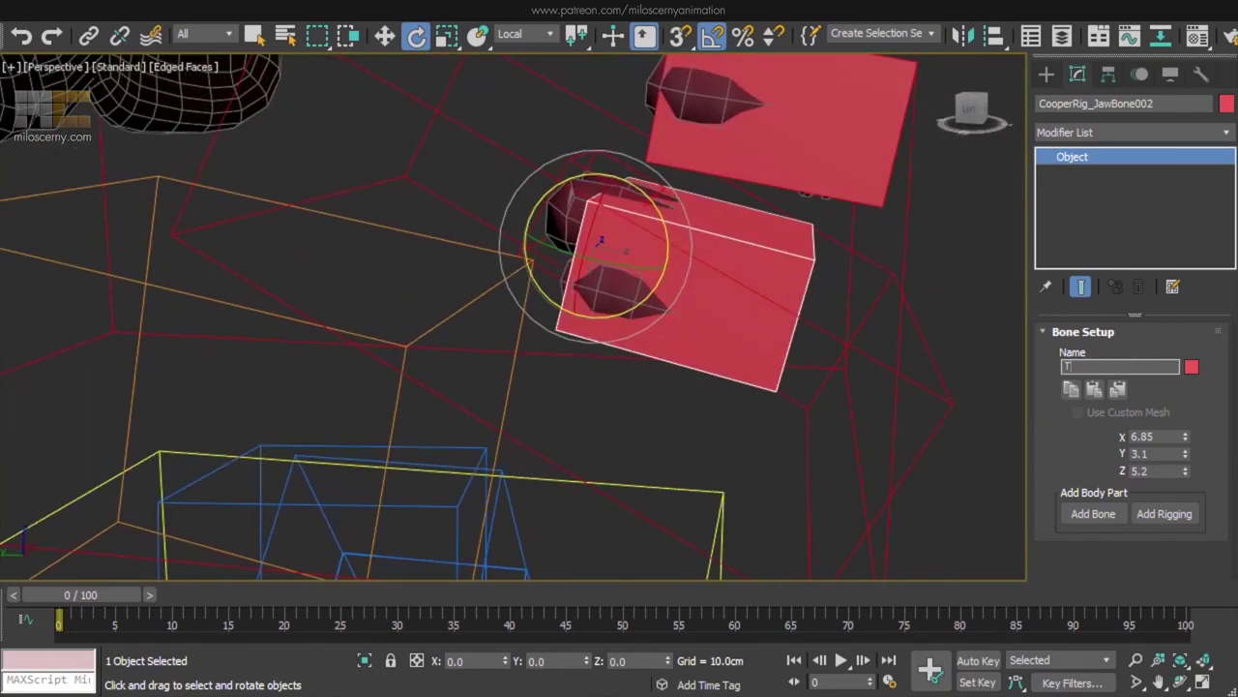
# Display both the upper and lower teeth bones as boxes.
pyautogui.keyDown('ctrl'); pyautogui.click(832, 132); pyautogui.keyUp('ctrl')
pyautogui.click(926, 214)
pyautogui.click(858, 127)
pyautogui.keyDown('ctrl'); pyautogui.click(788, 249); pyautogui.keyUp('ctrl')
pyautogui.click(1171, 76)
pyautogui.click(1093, 512)
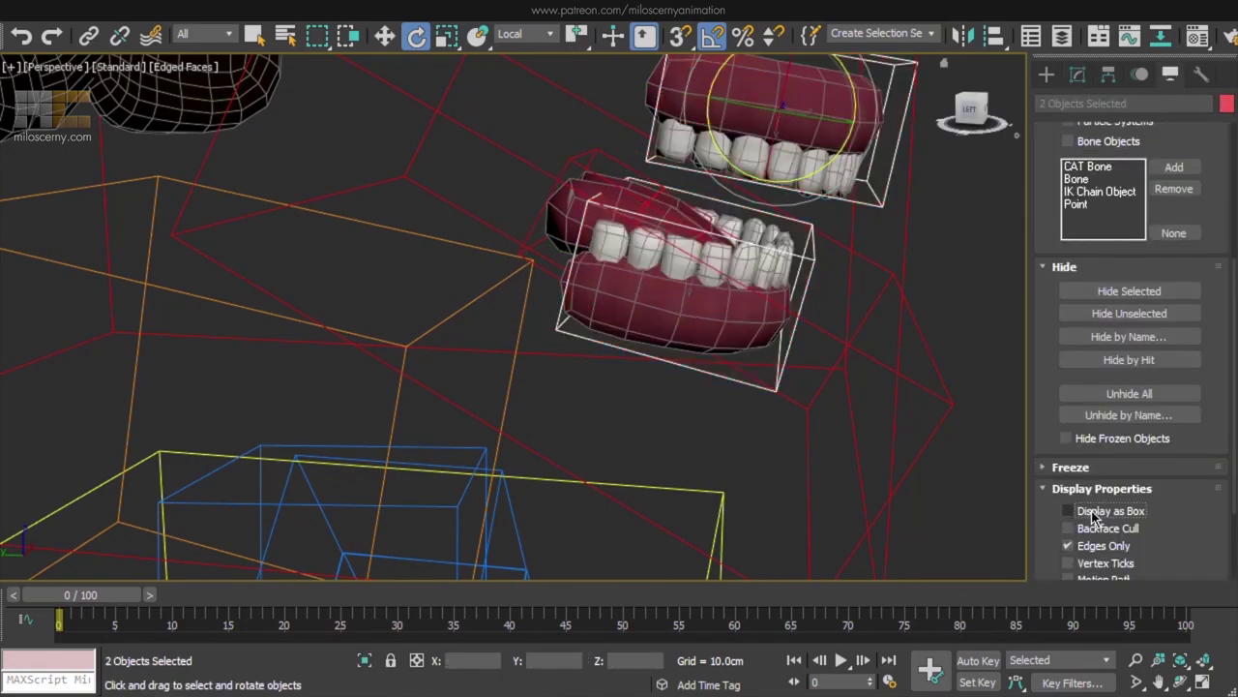
pyautogui.click(978, 258)
# Unhide the Body object through the Layer Explorer.
pyautogui.scroll(-4, 978, 257)
pyautogui.keyDown('alt'); pyautogui.moveTo(978, 254); pyautogui.dragTo(888, 293, button='middle'); pyautogui.keyUp('alt')
pyautogui.click(1061, 36)
pyautogui.click(788, 260)
pyautogui.click(788, 259)
pyautogui.click(788, 276)
pyautogui.click(820, 310)
pyautogui.click(821, 293)
pyautogui.click(1122, 165)
# Add an extra bone to the Head hub for the right eyebrow and select it.
pyautogui.moveTo(907, 342); pyautogui.dragTo(844, 352, button='middle')
pyautogui.keyDown('alt'); pyautogui.moveTo(572, 121); pyautogui.dragTo(675, 199, button='middle'); pyautogui.keyUp('alt')
pyautogui.click(883, 232)
pyautogui.click(1078, 75)
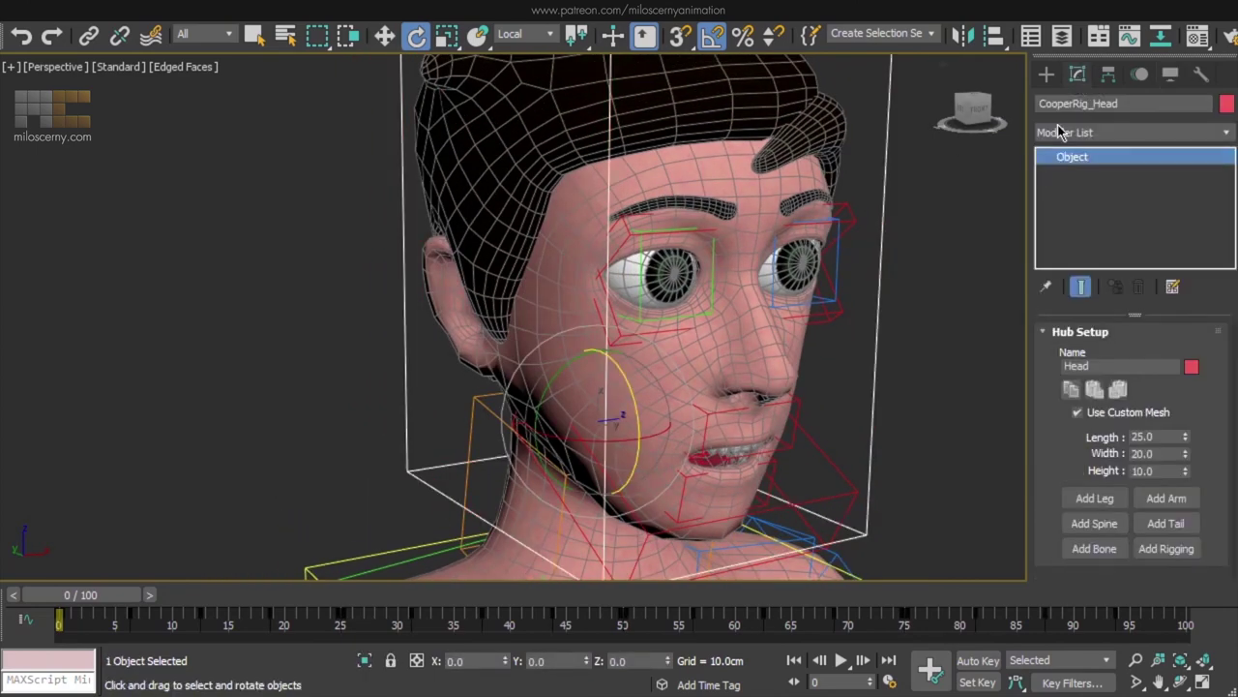
pyautogui.moveTo(948, 383); pyautogui.dragTo(908, 240, button='middle')
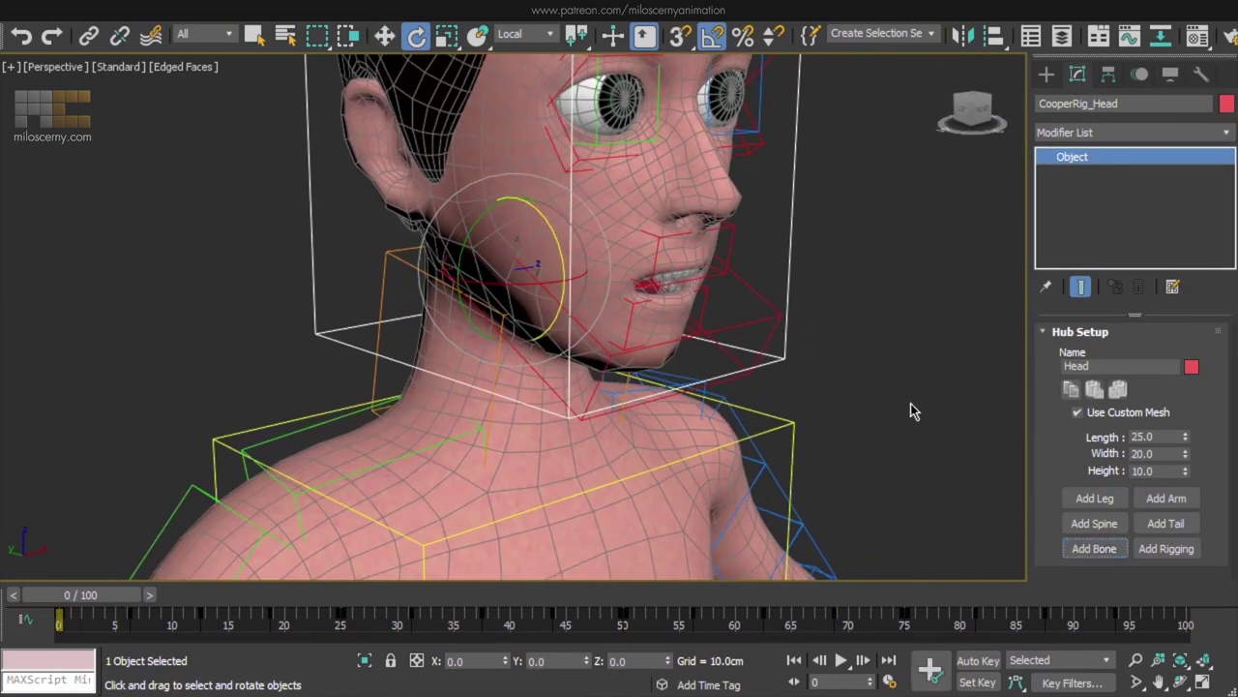
pyautogui.moveTo(760, 169); pyautogui.dragTo(781, 312, button='middle')
pyautogui.press('F3')
pyautogui.click(488, 282)
# Align the new head bone to the right eye bone in position and orientation, and raise it to the right eyebrow.
pyautogui.scroll(5, 581, 276)
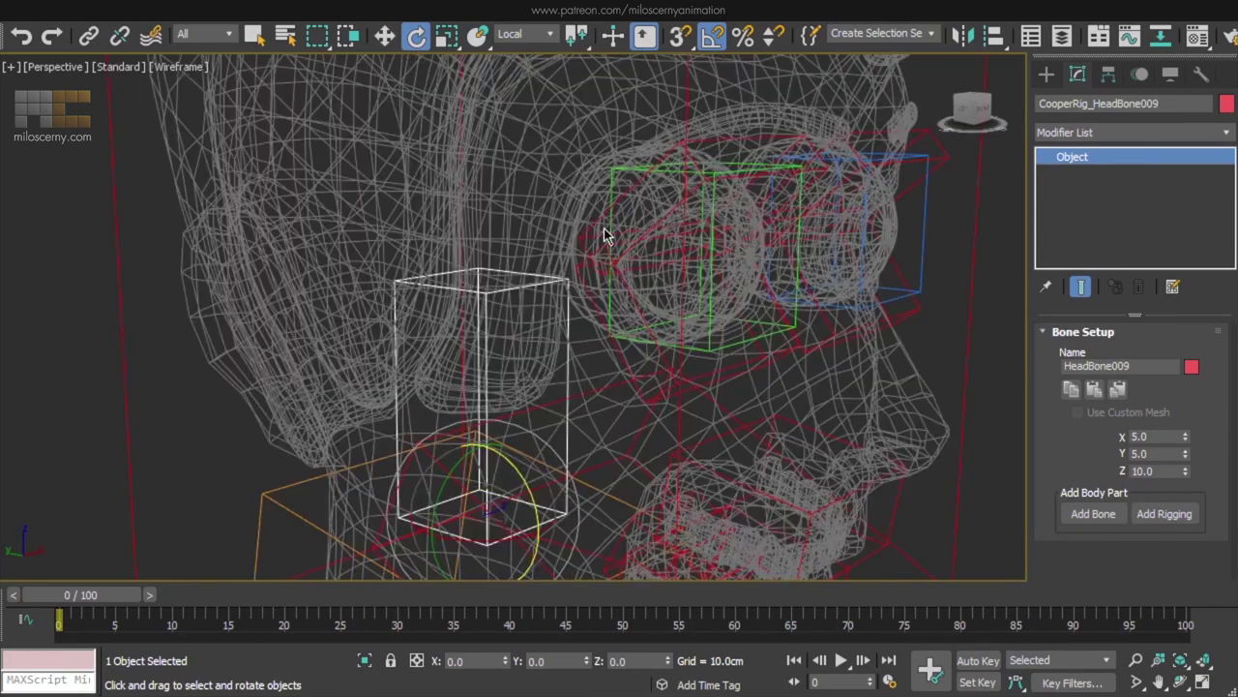
pyautogui.press('w')
pyautogui.hotkey('alt', 'a')
pyautogui.click(614, 165)
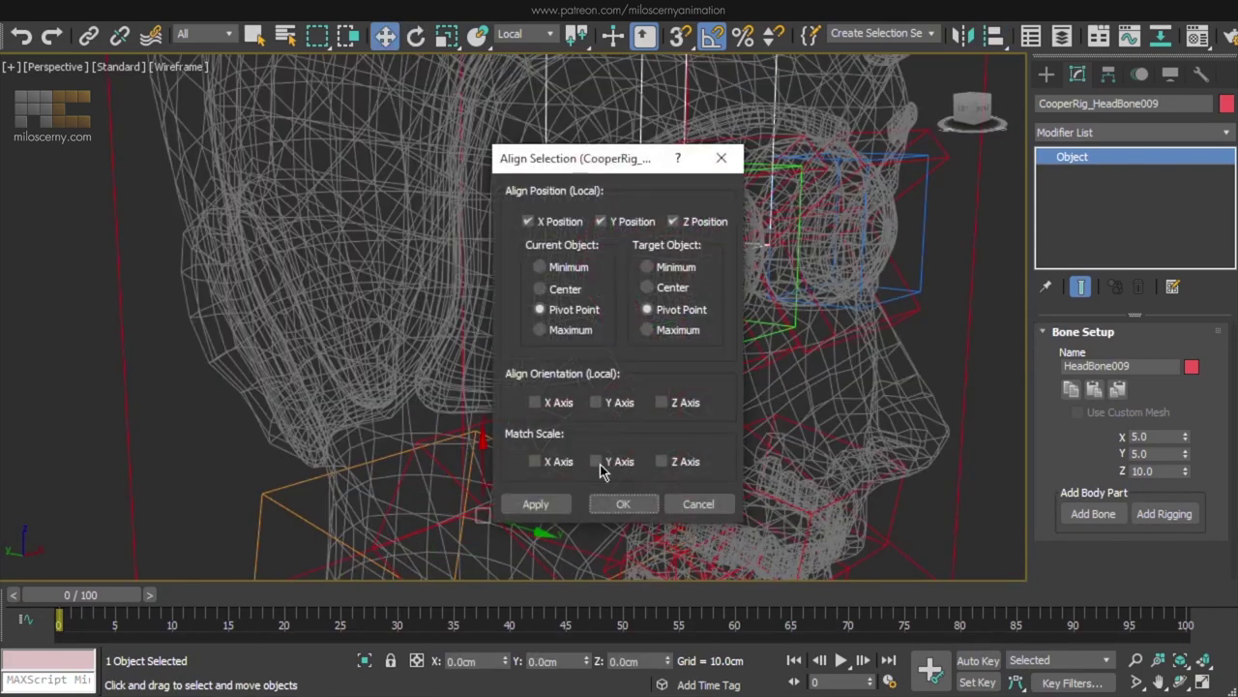
pyautogui.click(535, 403)
pyautogui.click(596, 402)
pyautogui.click(623, 504)
pyautogui.press('F3')
pyautogui.scroll(3, 745, 315)
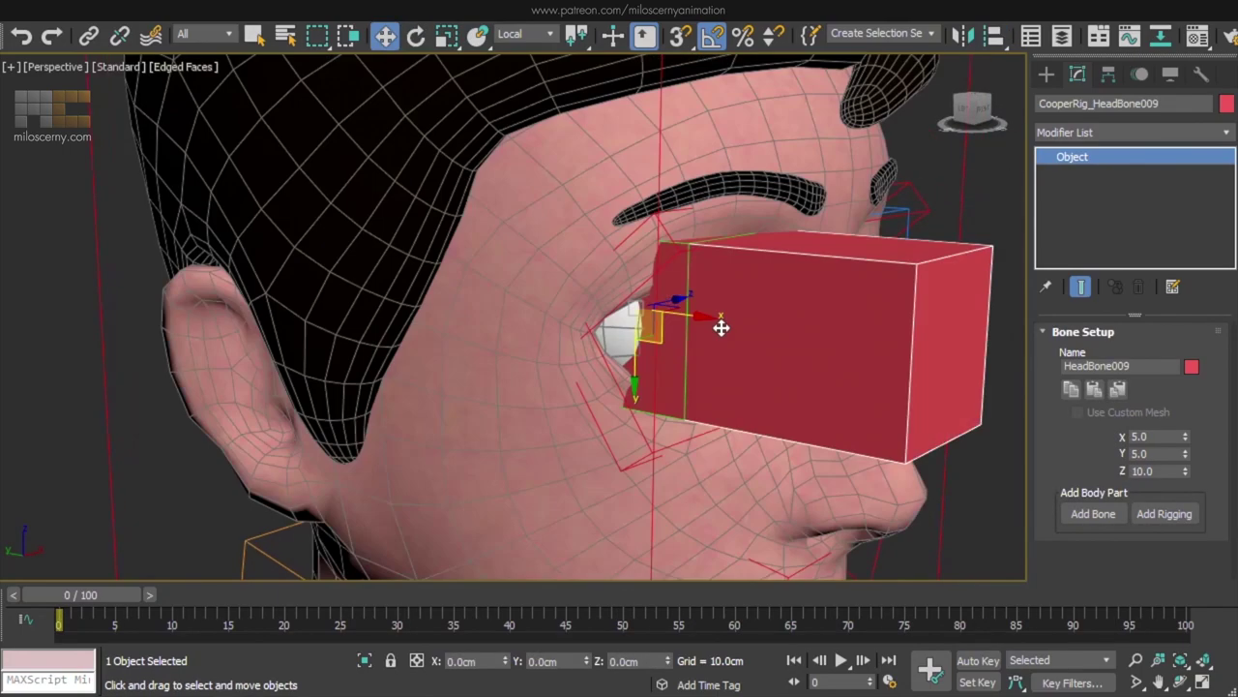
pyautogui.keyDown('alt'); pyautogui.moveTo(755, 308); pyautogui.dragTo(719, 304, button='middle'); pyautogui.keyUp('alt')
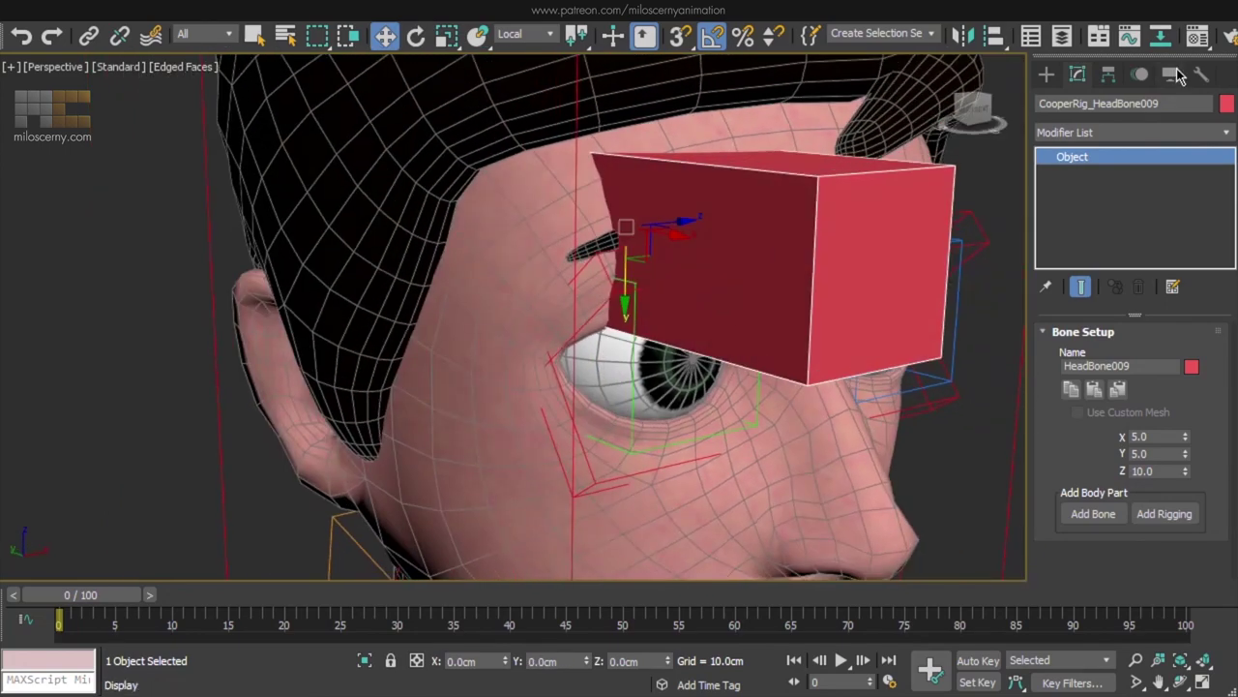
# Display the right eyebrow bone as a box and rename it EyeBrow_R_Main.
pyautogui.click(1173, 75)
pyautogui.click(1095, 510)
pyautogui.click(1078, 74)
pyautogui.keyDown('alt'); pyautogui.moveTo(958, 290); pyautogui.dragTo(917, 298, button='middle'); pyautogui.keyUp('alt')
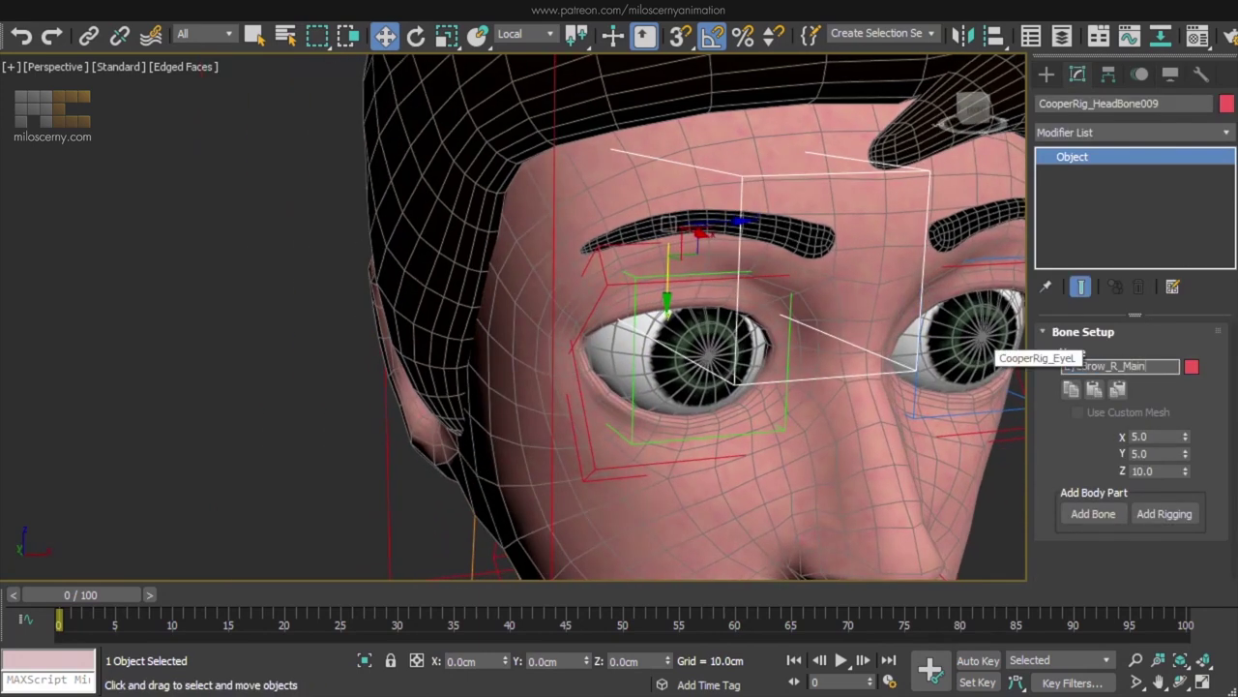
# Resize EyeBrow_R_Main to X 8.3, Y 3.3 and Z 3.1, and rotate it to follow the eyebrow's slant.
pyautogui.moveTo(789, 250); pyautogui.dragTo(875, 281, button='middle')
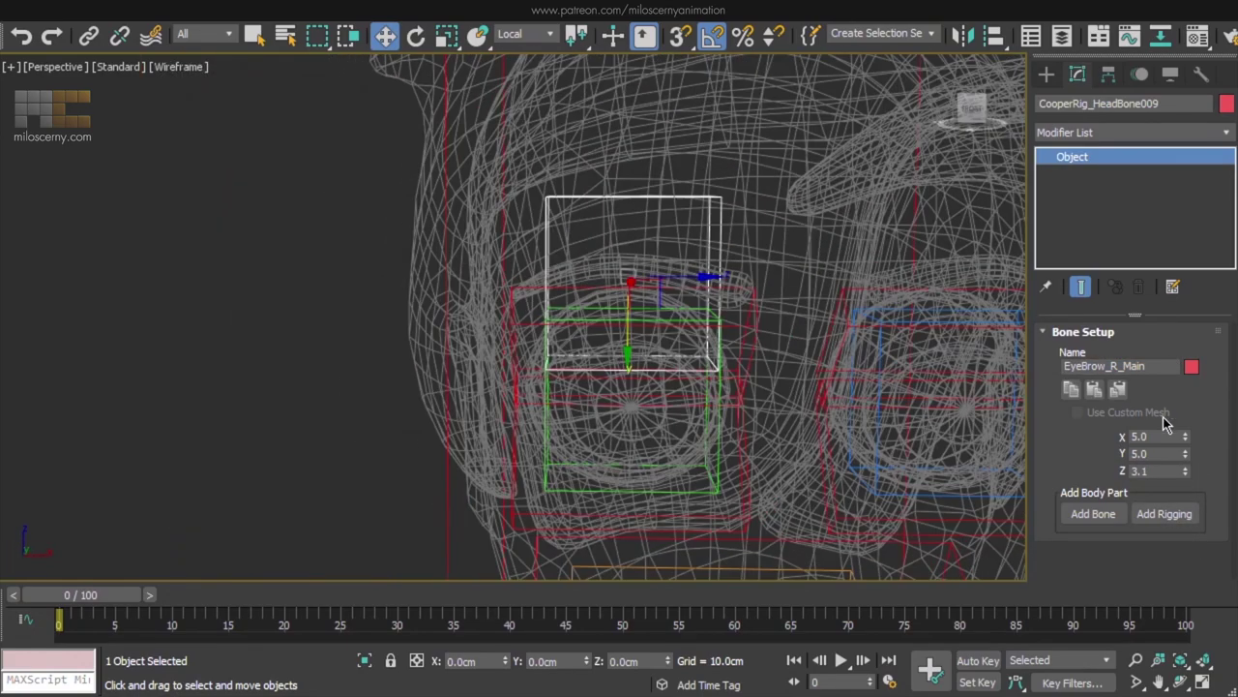
pyautogui.moveTo(1203, 416); pyautogui.dragTo(1203, 377)
pyautogui.moveTo(1185, 453); pyautogui.dragTo(1185, 499)
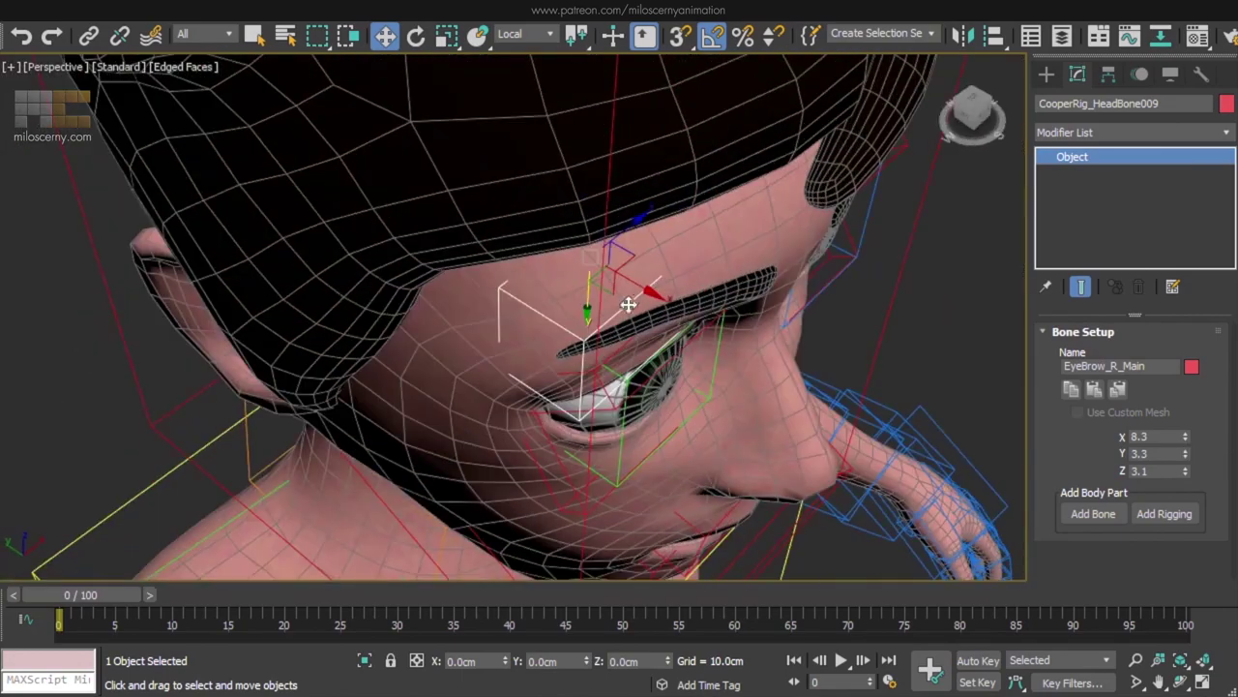
pyautogui.moveTo(630, 299)
pyautogui.keyDown('alt'); pyautogui.mouseDown(button='middle')
pyautogui.moveTo(713, 351)
pyautogui.moveTo(678, 326)
pyautogui.moveTo(714, 319)
pyautogui.moveTo(702, 329)
pyautogui.moveTo(772, 261)
pyautogui.mouseUp(button='middle'); pyautogui.keyUp('alt')
pyautogui.scroll(5, 714, 319)
pyautogui.press('e')
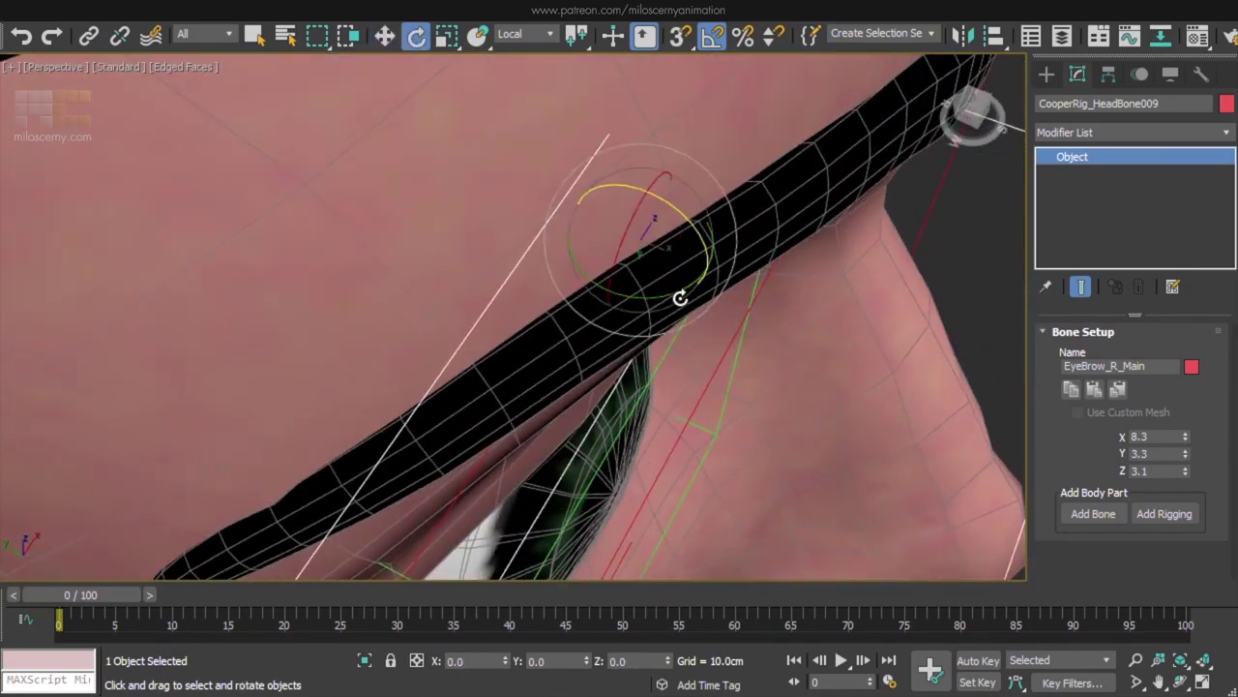
pyautogui.moveTo(680, 296); pyautogui.dragTo(655, 307)
# Set the EyeBrow_R_Main bone's size to X 9, Y 3 and Z 1.
pyautogui.scroll(-5, 655, 306)
pyautogui.keyDown('alt'); pyautogui.moveTo(655, 307); pyautogui.dragTo(580, 189, button='middle'); pyautogui.keyUp('alt')
pyautogui.press('w')
pyautogui.moveTo(1185, 471); pyautogui.dragTo(1182, 501)
pyautogui.write('.5')
pyautogui.press('Return')
pyautogui.write('1')
pyautogui.press('Return')
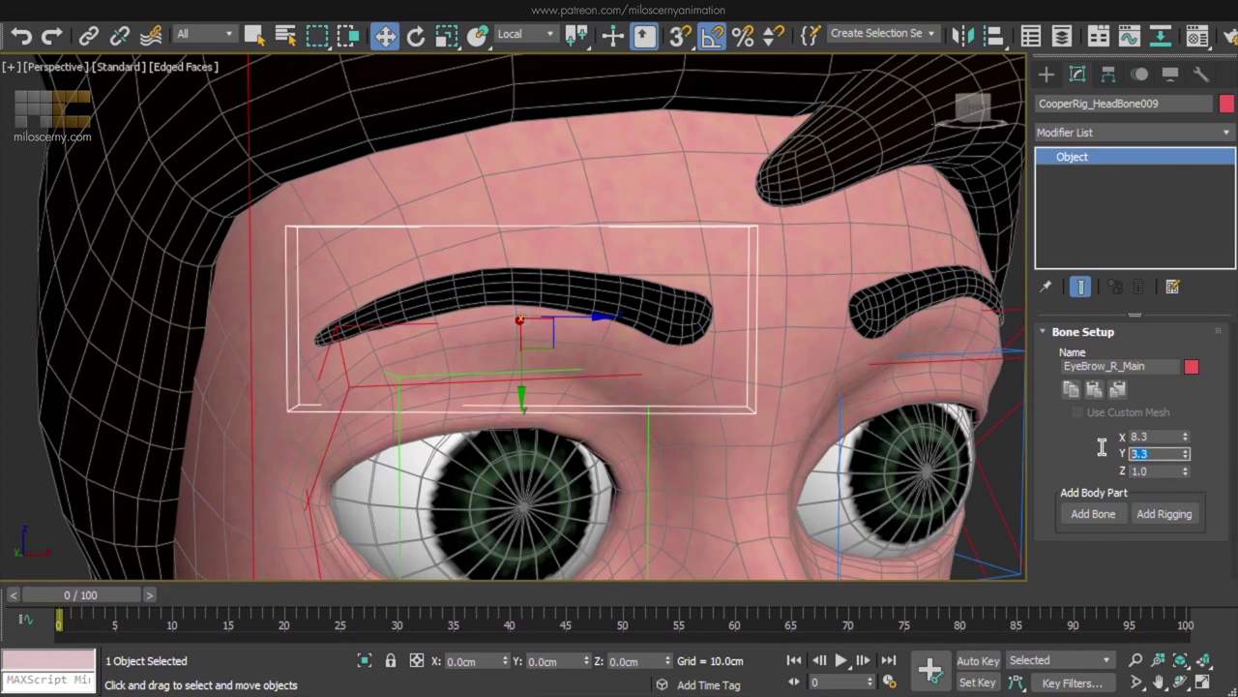
pyautogui.write('3')
pyautogui.moveTo(1157, 437); pyautogui.dragTo(1101, 437)
pyautogui.write('9')
pyautogui.press('Return')
# Nudge EyeBrow_R_Main slightly upward along its Y axis and set its Y size to 4.
pyautogui.moveTo(561, 363)
pyautogui.keyDown('alt'); pyautogui.mouseDown(button='middle')
pyautogui.moveTo(804, 329)
pyautogui.moveTo(562, 372)
pyautogui.mouseUp(button='middle'); pyautogui.keyUp('alt')
pyautogui.moveTo(520, 390); pyautogui.dragTo(519, 370)
pyautogui.keyDown('alt'); pyautogui.moveTo(520, 371); pyautogui.dragTo(639, 383, button='middle'); pyautogui.keyUp('alt')
pyautogui.press('Return')
# Add a child bone named EyeBrow_R to EyeBrow_R_Main and reduce its size to X 7.65 and Y 3.24.
pyautogui.keyDown('alt'); pyautogui.moveTo(718, 353); pyautogui.dragTo(756, 287, button='middle'); pyautogui.keyUp('alt')
pyautogui.scroll(-3, 727, 276)
pyautogui.click(1091, 514)
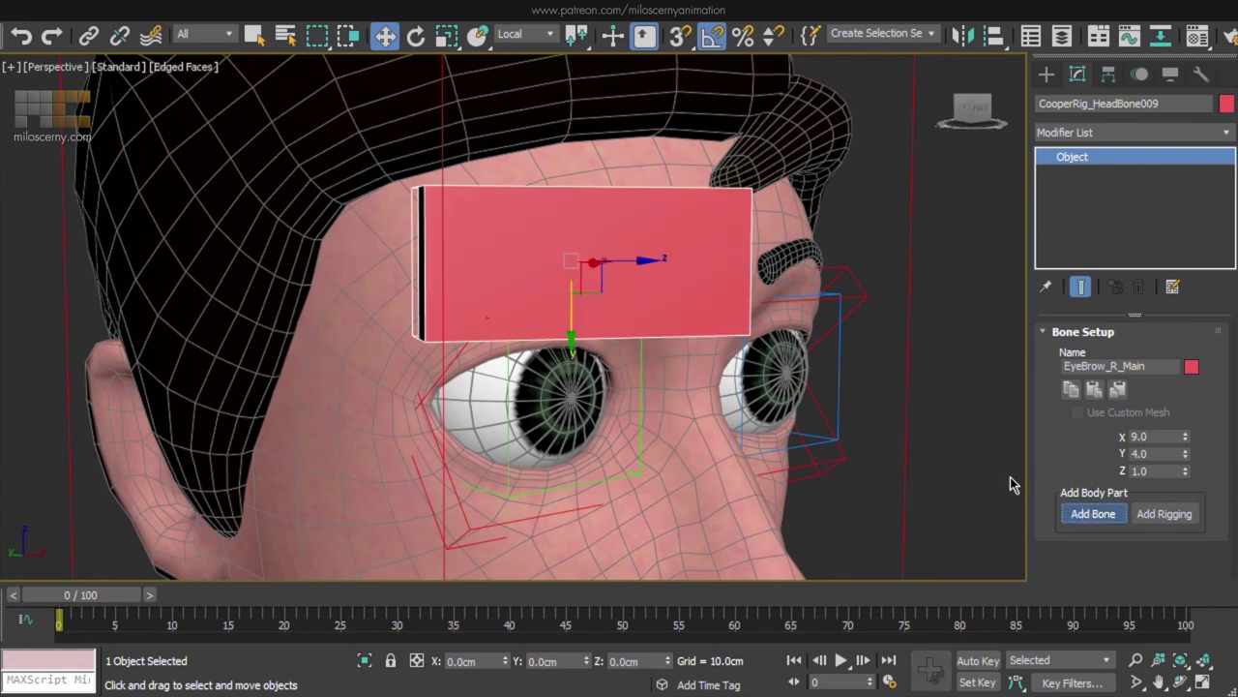
pyautogui.click(694, 255)
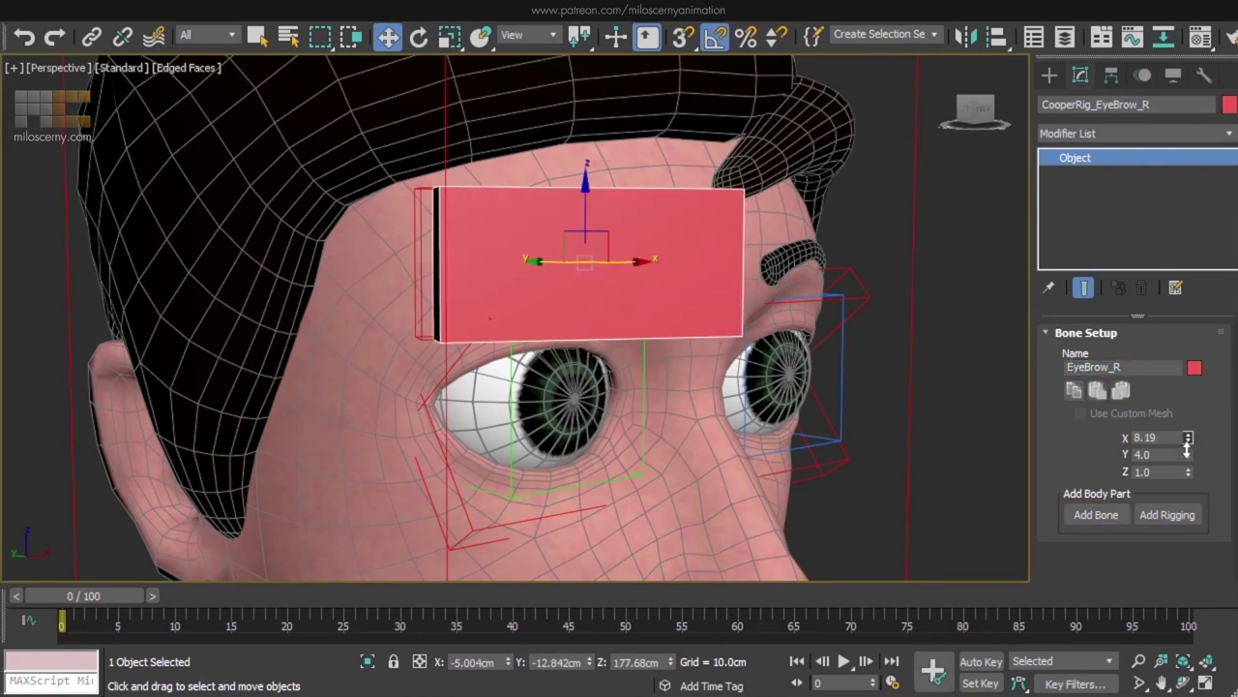
pyautogui.moveTo(1185, 436); pyautogui.dragTo(1185, 470)
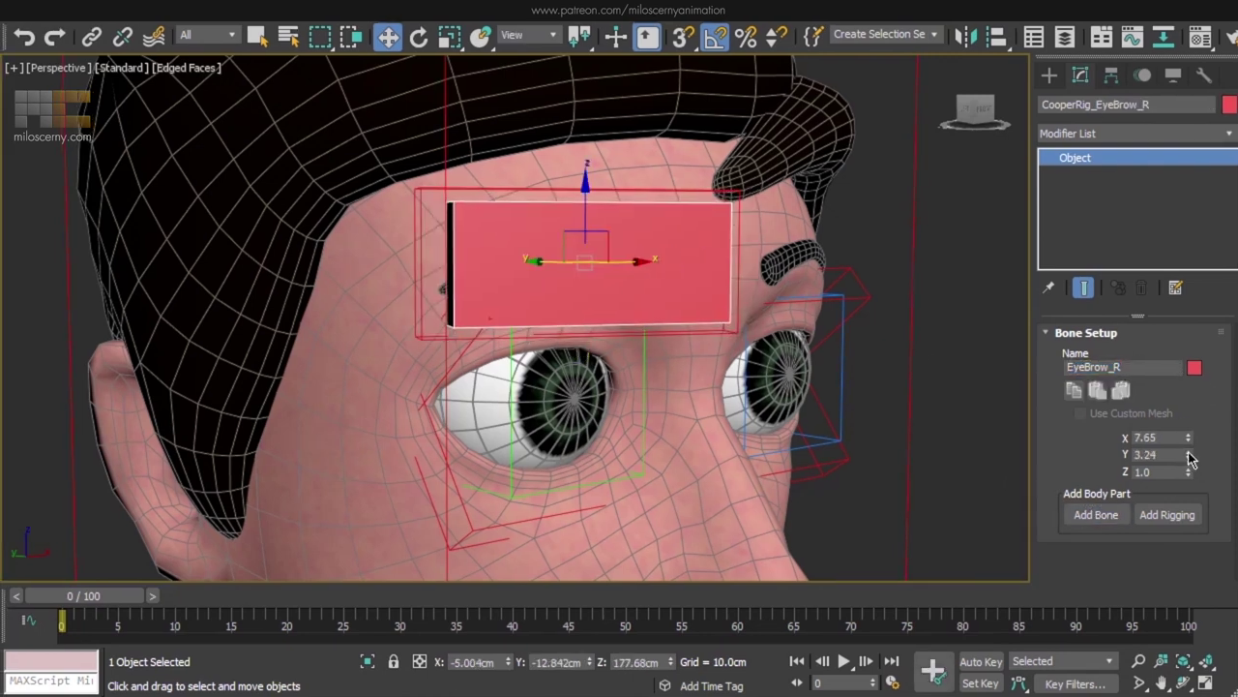
# Display EyeBrow_R as a box and align it to EyeBrow_R_Main in position and orientation on all axes.
pyautogui.click(1174, 74)
pyautogui.moveTo(1059, 492); pyautogui.dragTo(1059, 267)
pyautogui.click(1096, 547)
pyautogui.keyDown('alt'); pyautogui.moveTo(743, 263); pyautogui.dragTo(824, 338, button='middle'); pyautogui.keyUp('alt')
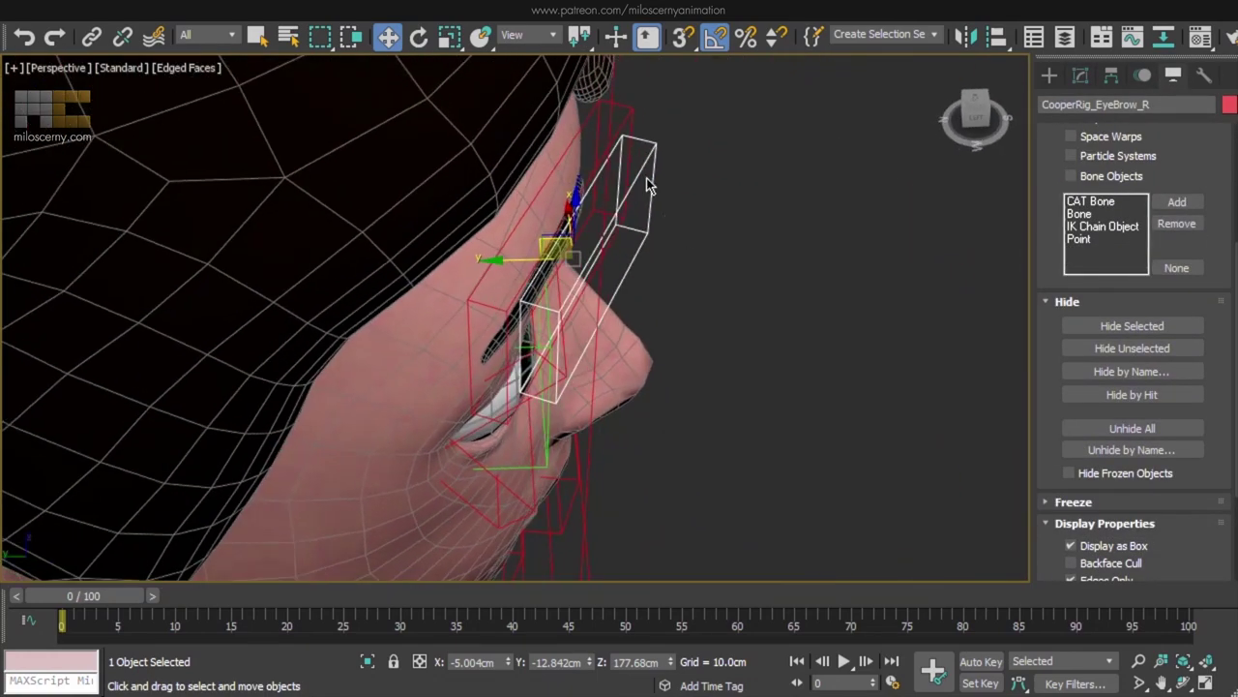
pyautogui.hotkey('alt', 'a')
pyautogui.click(633, 120)
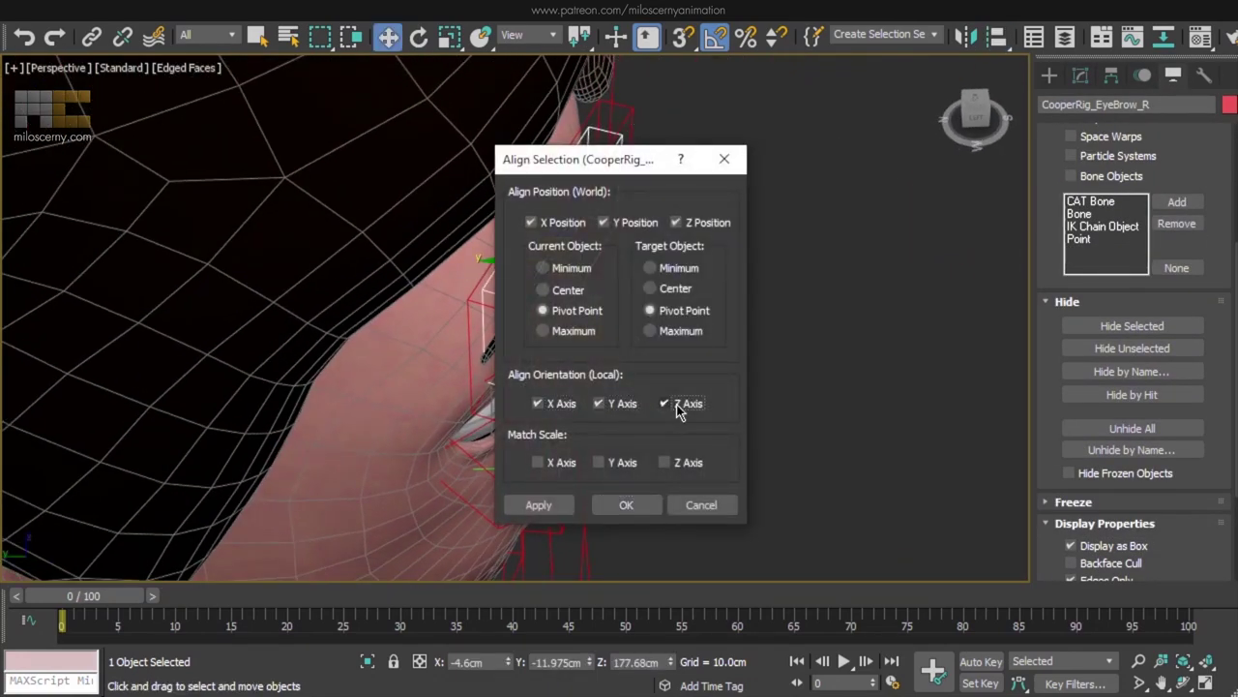
pyautogui.click(651, 507)
# Try moving the outer eyebrow bone upward along the forehead.
pyautogui.keyDown('alt'); pyautogui.moveTo(726, 378); pyautogui.dragTo(608, 302, button='middle'); pyautogui.keyUp('alt')
pyautogui.press('z')
pyautogui.keyDown('alt'); pyautogui.moveTo(678, 221); pyautogui.dragTo(709, 201, button='middle'); pyautogui.keyUp('alt')
pyautogui.click(712, 178)
pyautogui.moveTo(546, 262); pyautogui.dragTo(561, 211)
pyautogui.keyDown('alt'); pyautogui.moveTo(561, 211); pyautogui.dragTo(735, 280, button='middle'); pyautogui.keyUp('alt')
# Add a child bone named EyeBrow_R1 to EyeBrow_R and set its X and Y sizes to 1.5.
pyautogui.click(799, 232)
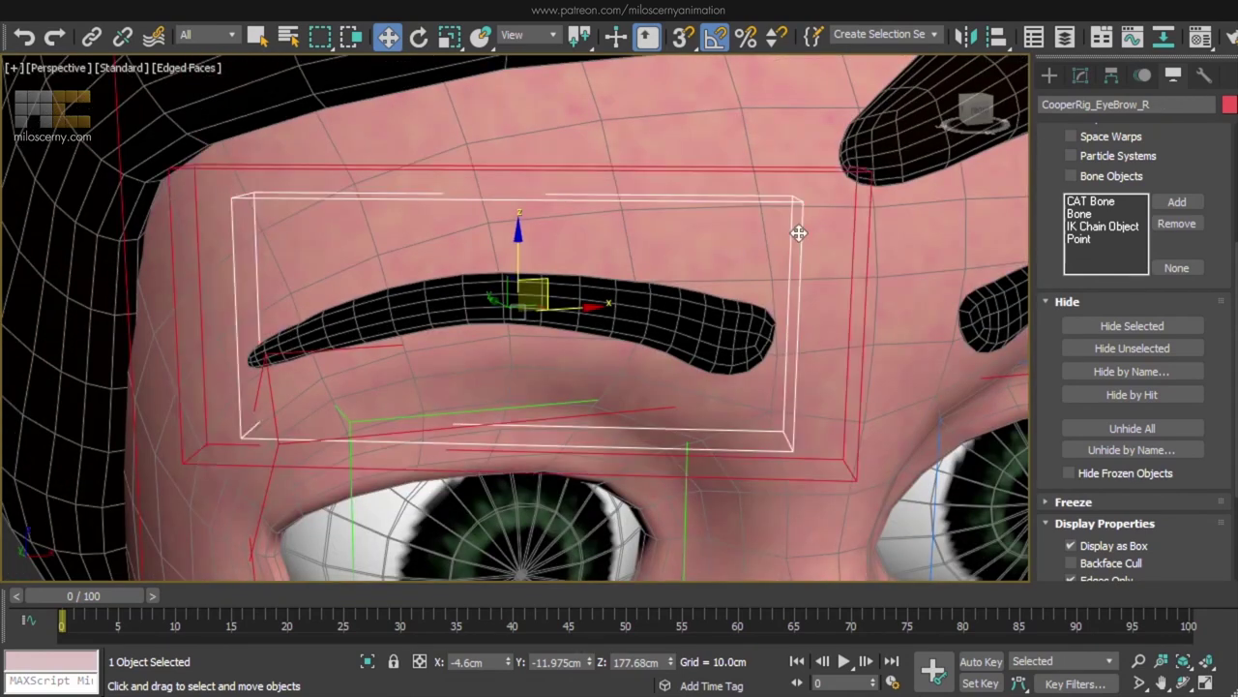
pyautogui.click(1080, 78)
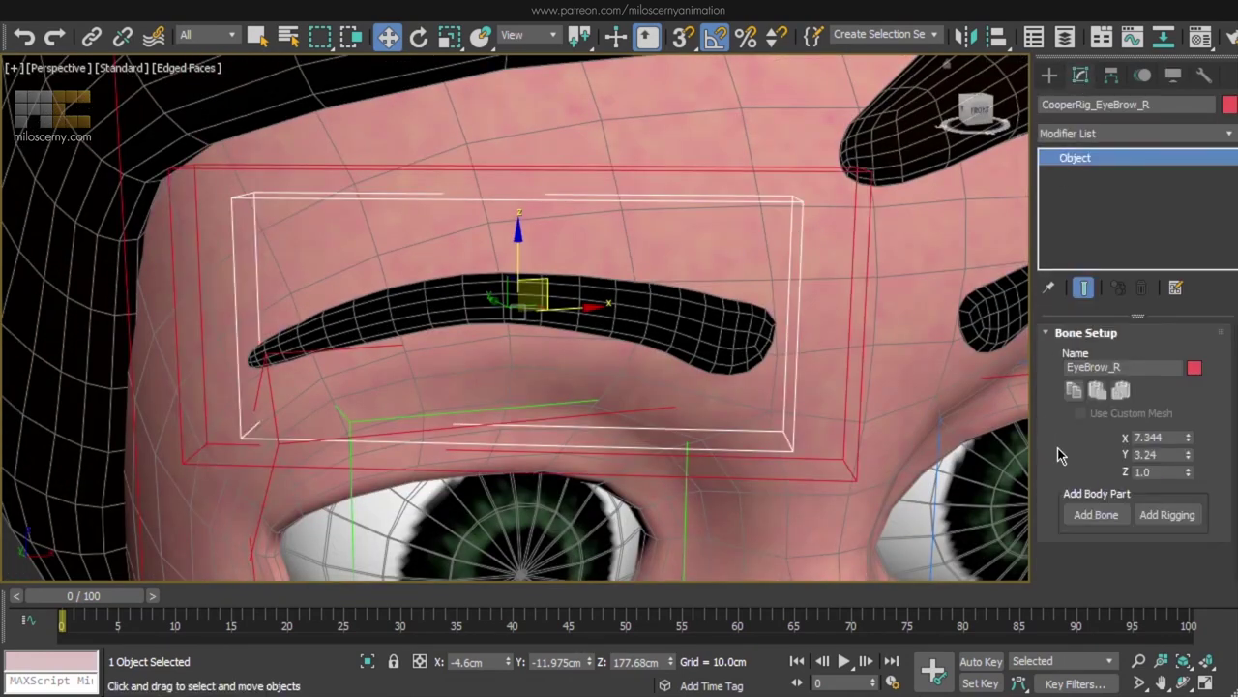
pyautogui.click(1084, 516)
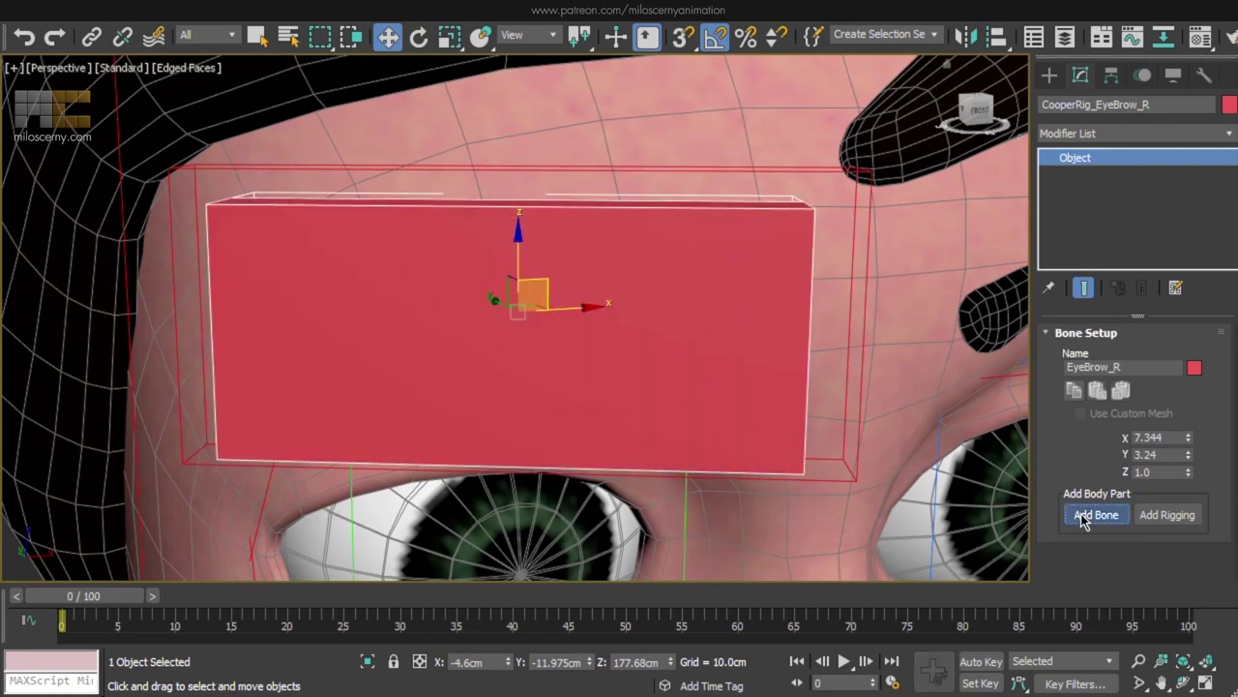
pyautogui.doubleClick(1171, 455)
pyautogui.write('1.5')
pyautogui.press('Return')
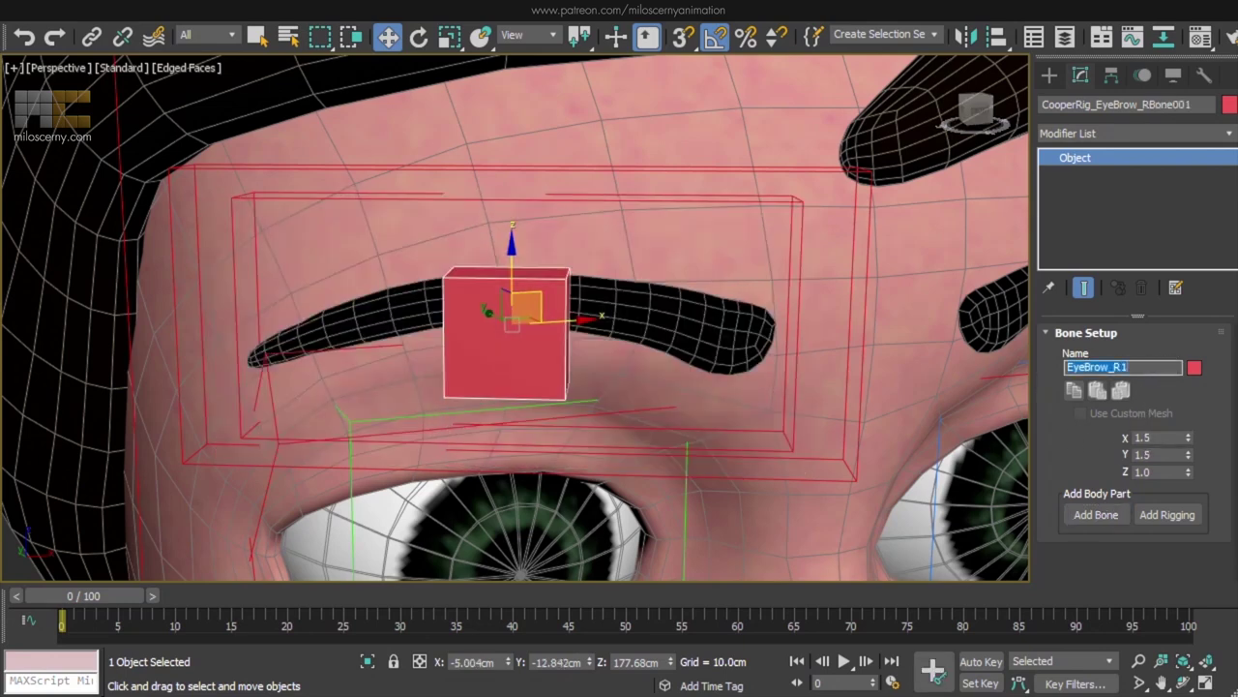
# Move EyeBrow_R1 along the brow to the eyebrow's inner end, near the nose bridge.
pyautogui.keyDown('alt'); pyautogui.moveTo(552, 319); pyautogui.dragTo(553, 290, button='middle'); pyautogui.keyUp('alt')
pyautogui.moveTo(532, 351); pyautogui.dragTo(727, 381)
pyautogui.keyDown('alt'); pyautogui.moveTo(727, 381); pyautogui.dragTo(647, 348, button='middle'); pyautogui.keyUp('alt')
pyautogui.moveTo(647, 348); pyautogui.dragTo(679, 358)
# Add a second child bone named EyeBrow_R2 to EyeBrow_R, paste EyeBrow_R1's settings onto it and place it just outward of EyeBrow_R1.
pyautogui.click(725, 236)
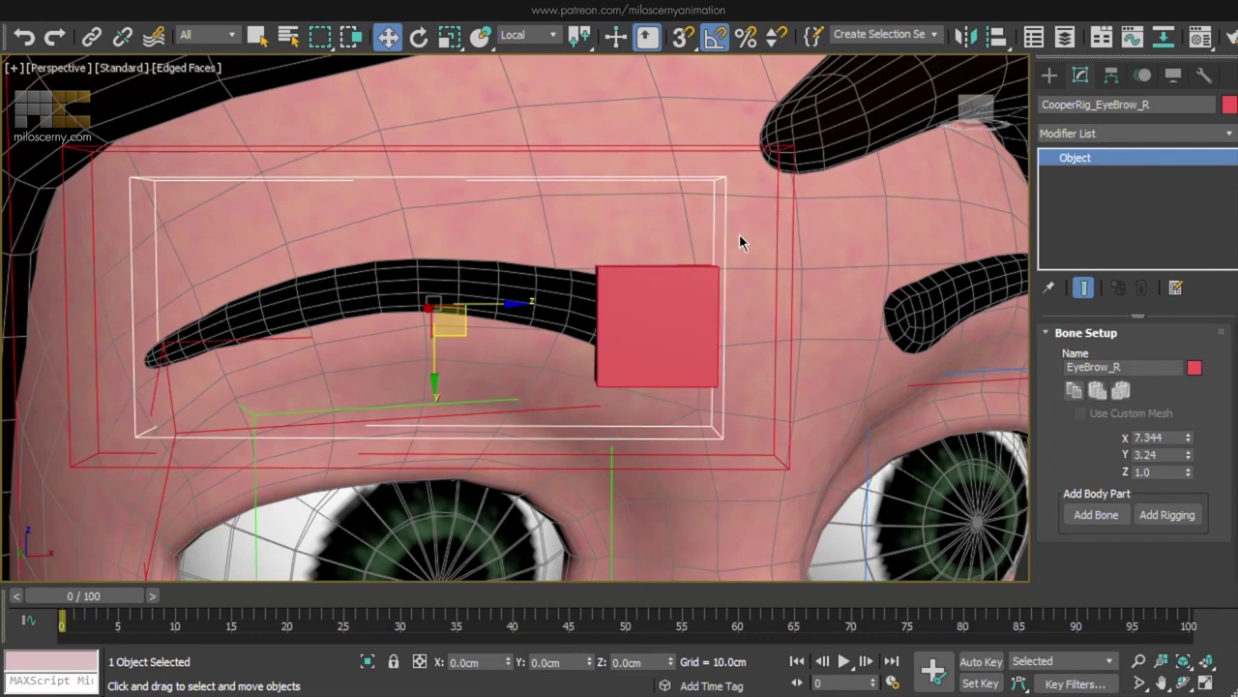
pyautogui.click(1101, 515)
pyautogui.press('F3')
pyautogui.click(654, 267)
pyautogui.click(651, 176)
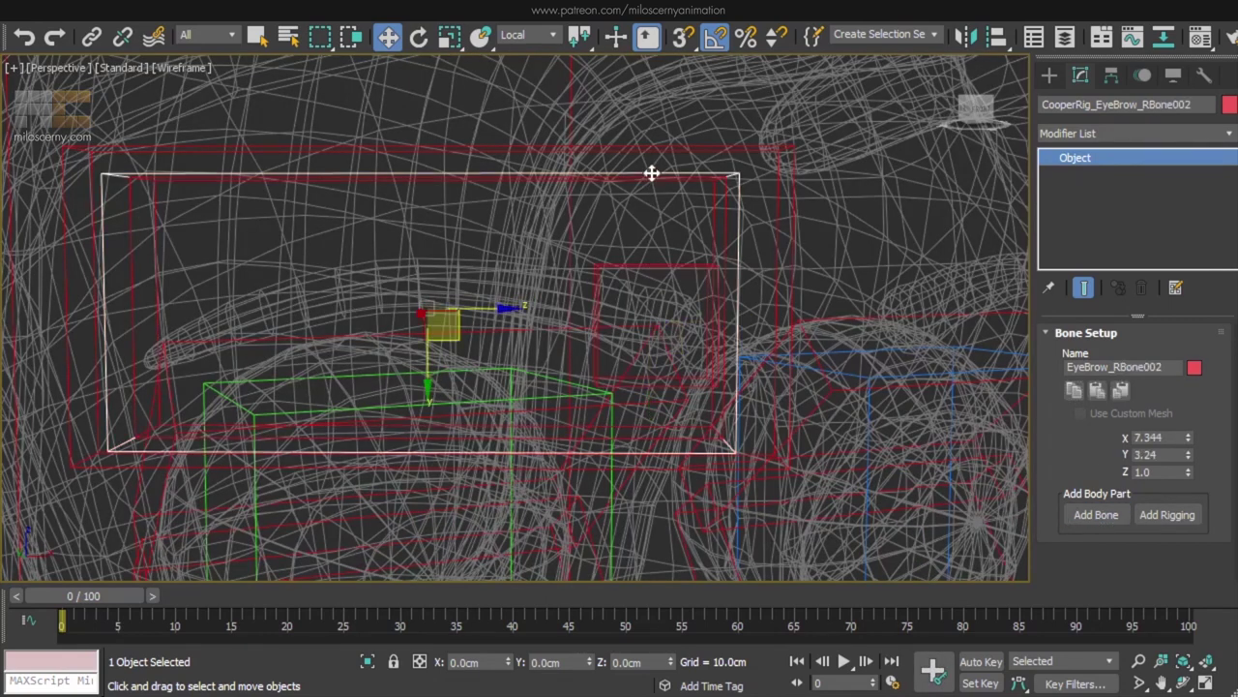
pyautogui.click(1097, 390)
pyautogui.press('F3')
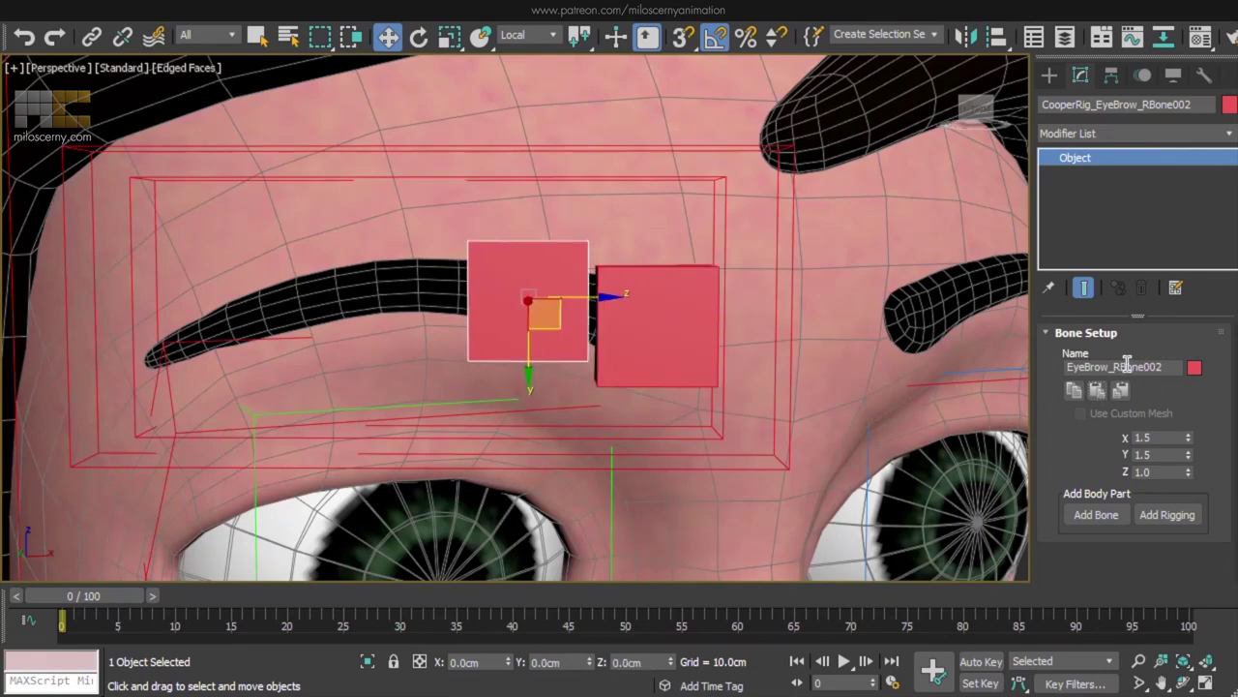
# Add a third child bone named EyeBrow_R3 to EyeBrow_R, paste the copied bone settings and place it over the middle of the eyebrow.
pyautogui.click(721, 218)
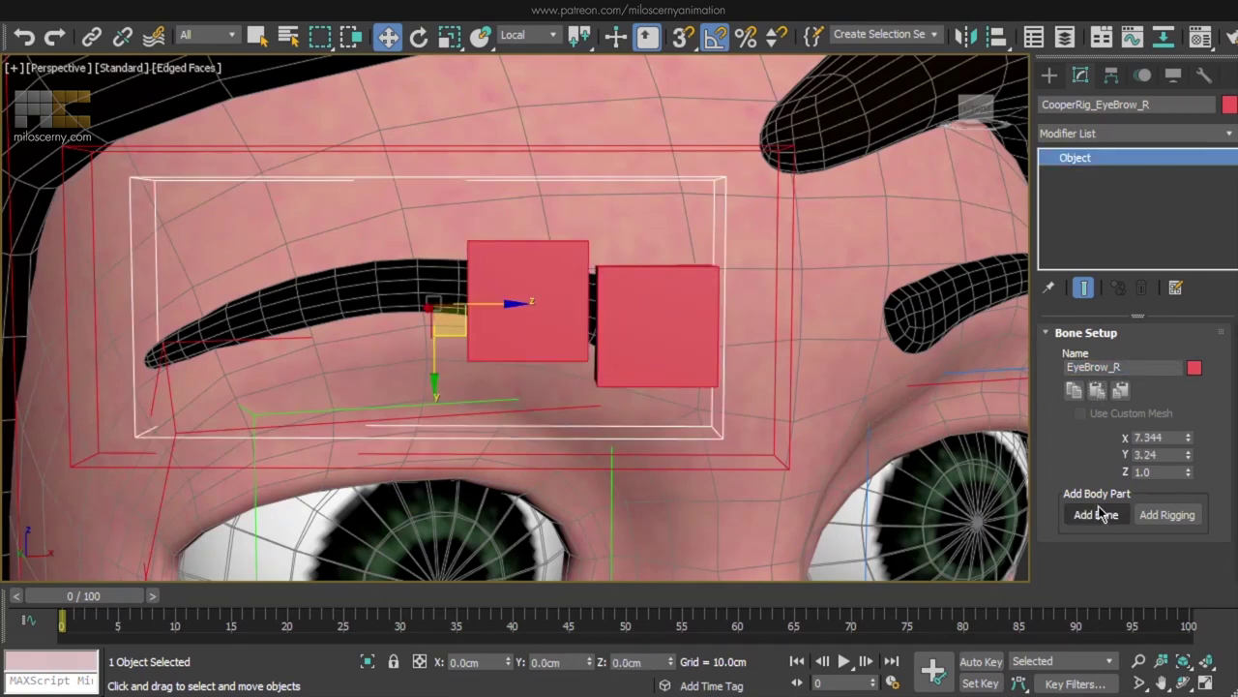
pyautogui.click(1096, 515)
pyautogui.click(1096, 390)
pyautogui.moveTo(676, 355); pyautogui.dragTo(431, 316)
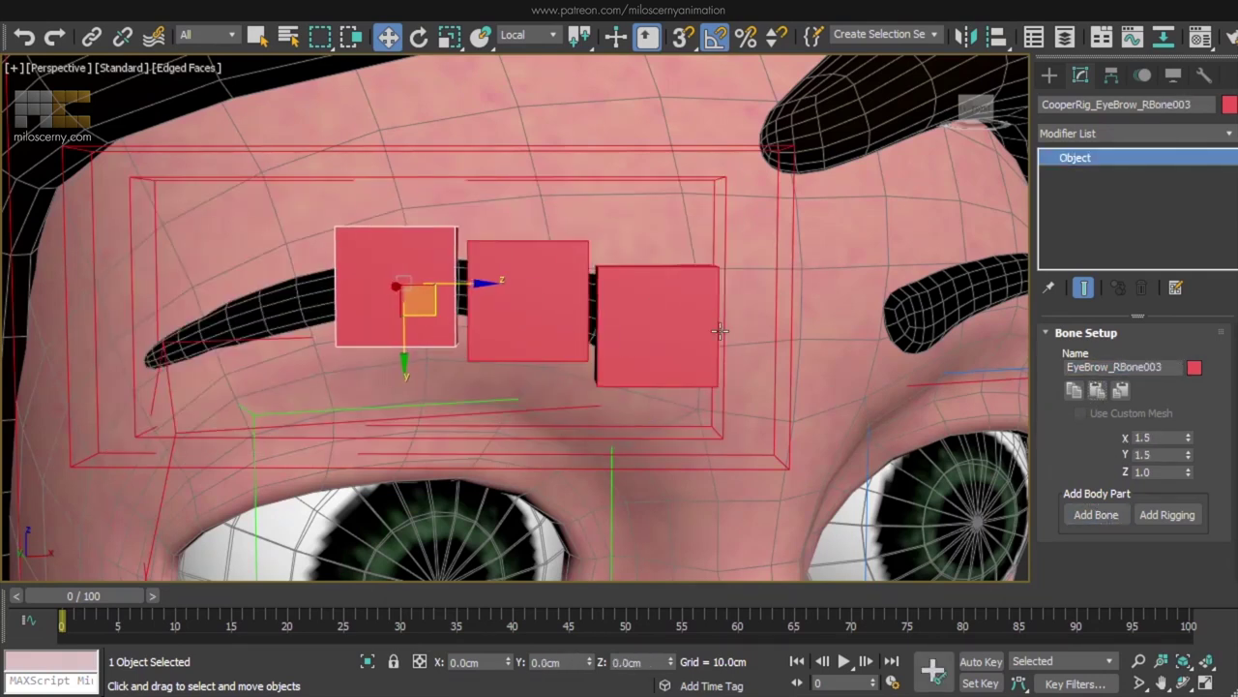
# Add a fourth child bone to EyeBrow_R with the copied bone settings and place it just outward of EyeBrow_R3.
pyautogui.click(656, 178)
pyautogui.click(1106, 519)
pyautogui.press('F3')
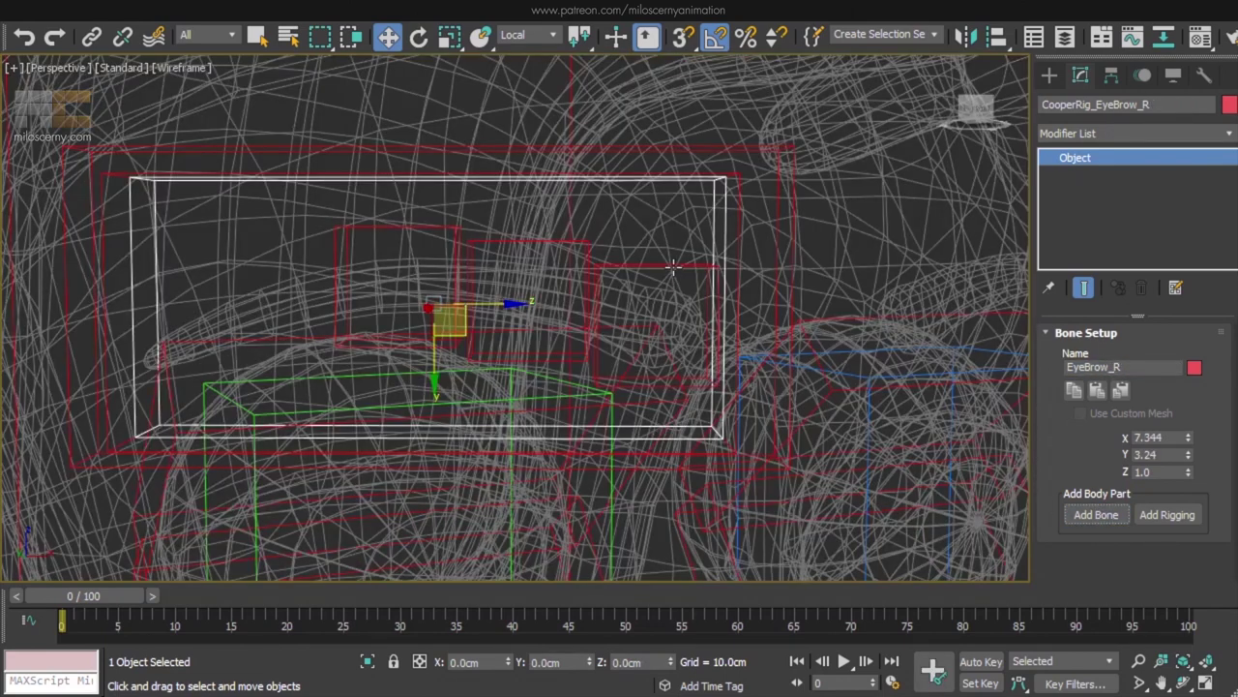
pyautogui.click(671, 268)
pyautogui.press('F3')
pyautogui.keyDown('shift'); pyautogui.moveTo(677, 345); pyautogui.dragTo(312, 318); pyautogui.keyUp('shift')
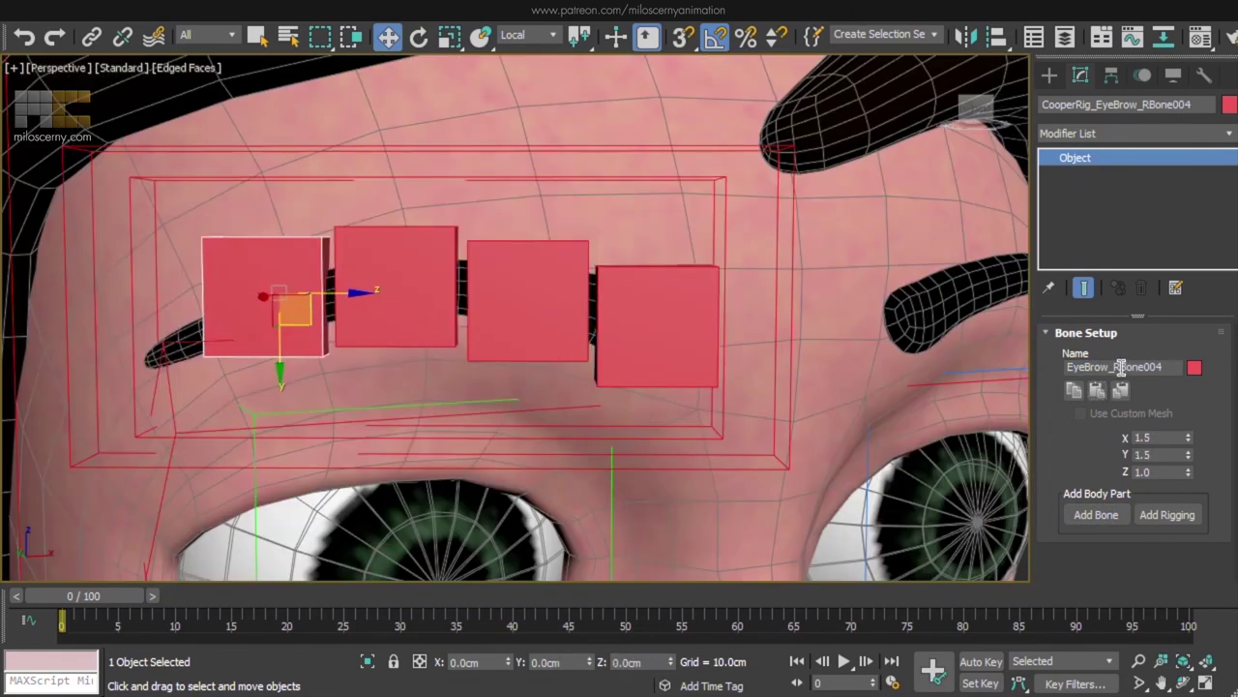
# Add a fifth child bone named EyeBrow_R5 to EyeBrow_R with the copied bone settings and place it at the eyebrow's outer tip.
pyautogui.click(654, 178)
pyautogui.click(1088, 516)
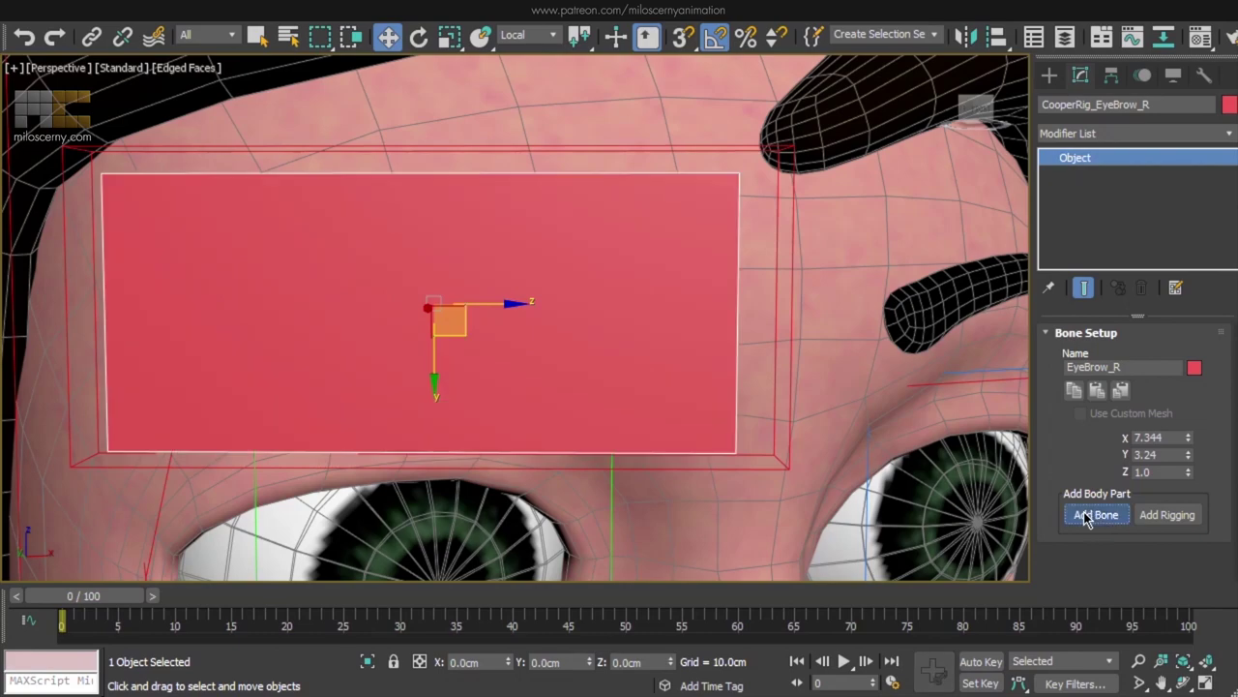
pyautogui.click(1097, 391)
pyautogui.moveTo(682, 349); pyautogui.dragTo(177, 356)
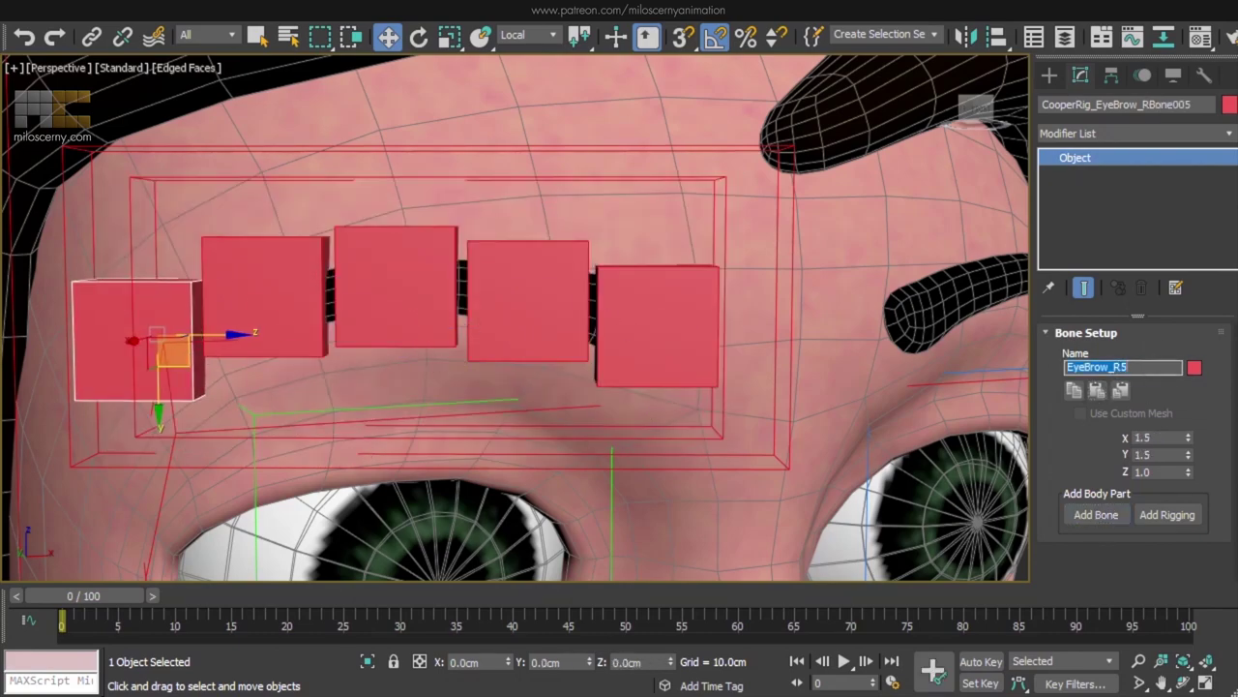
# Select the five small right eyebrow bones and display them as boxes.
pyautogui.moveTo(650, 317); pyautogui.dragTo(713, 296, button='middle')
pyautogui.keyDown('alt'); pyautogui.moveTo(713, 296); pyautogui.dragTo(920, 299, button='middle'); pyautogui.keyUp('alt')
pyautogui.click(786, 235)
pyautogui.click(668, 190)
pyautogui.keyDown('ctrl'); pyautogui.click(565, 184); pyautogui.keyUp('ctrl')
pyautogui.keyDown('ctrl'); pyautogui.click(455, 216); pyautogui.keyUp('ctrl')
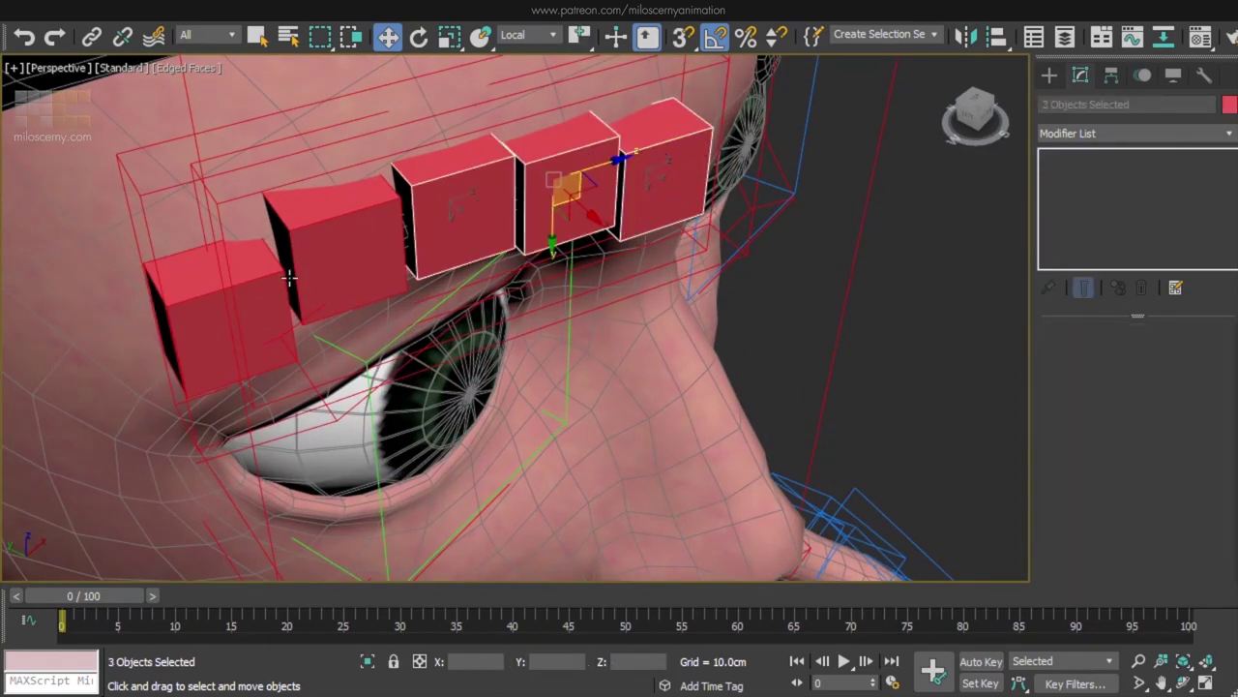
pyautogui.click(1174, 77)
pyautogui.click(1115, 546)
# Shift EyeBrow_R1 and EyeBrow_R2 inward so they cover the inner part of the eyebrow.
pyautogui.keyDown('alt'); pyautogui.moveTo(882, 356); pyautogui.dragTo(971, 323, button='middle'); pyautogui.keyUp('alt')
pyautogui.click(809, 293)
pyautogui.moveTo(801, 356); pyautogui.dragTo(854, 365)
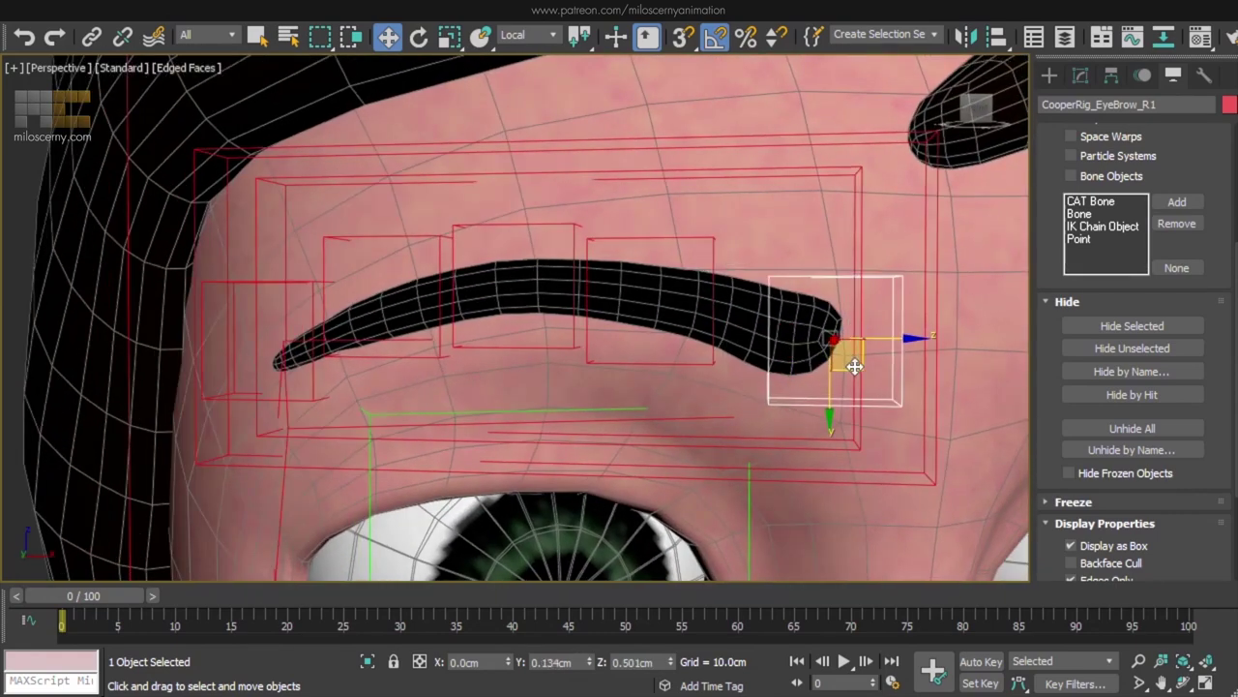
pyautogui.click(657, 236)
pyautogui.moveTo(680, 329); pyautogui.dragTo(718, 333)
# Reposition the middle and outer small bones, with EyeBrow_R5 centred on the eyebrow's outer tip.
pyautogui.click(578, 235)
pyautogui.keyDown('alt'); pyautogui.moveTo(602, 232); pyautogui.dragTo(753, 223, button='middle'); pyautogui.keyUp('alt')
pyautogui.moveTo(664, 299); pyautogui.dragTo(692, 297)
pyautogui.click(565, 287)
pyautogui.moveTo(533, 315); pyautogui.dragTo(544, 324)
pyautogui.keyDown('alt'); pyautogui.moveTo(541, 322); pyautogui.dragTo(428, 292, button='middle'); pyautogui.keyUp('alt')
pyautogui.moveTo(428, 298); pyautogui.dragTo(398, 404)
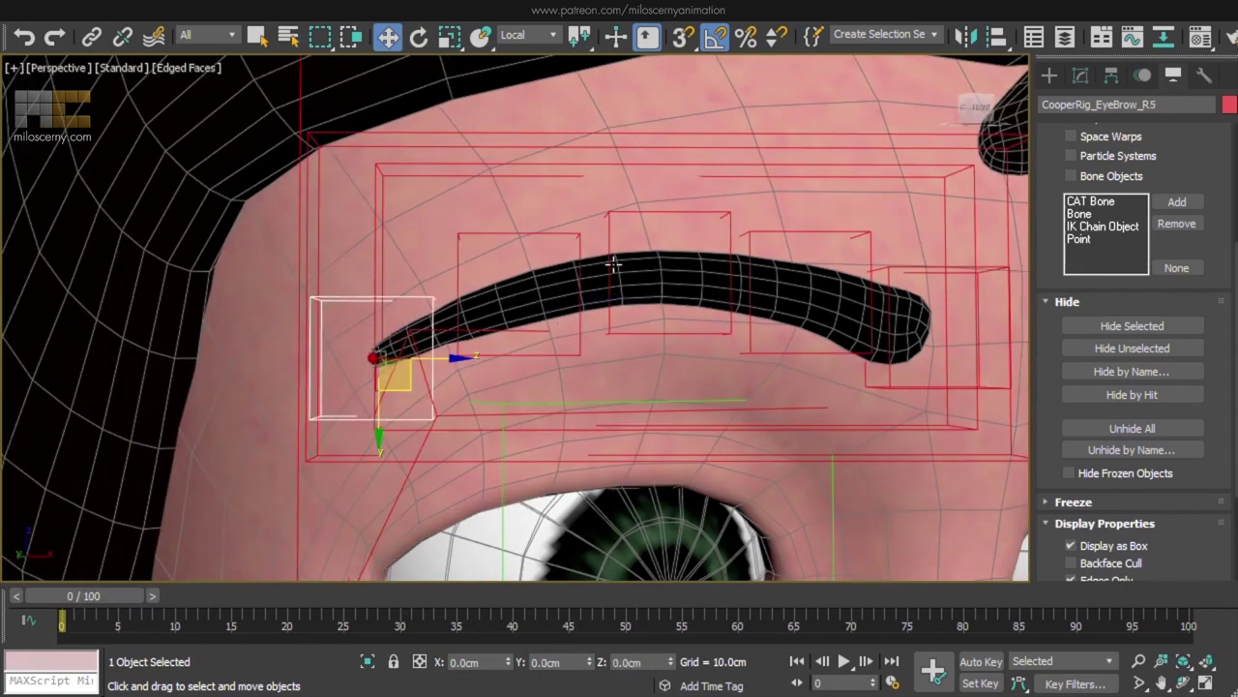
# Fine-tune the positions of EyeBrow_R3 and EyeBrow_R2 from several angles so they follow the eyebrow's curve and depth.
pyautogui.click(704, 214)
pyautogui.moveTo(688, 297); pyautogui.dragTo(672, 303)
pyautogui.keyDown('alt'); pyautogui.moveTo(672, 303); pyautogui.dragTo(822, 292, button='middle'); pyautogui.keyUp('alt')
pyautogui.click(819, 231)
pyautogui.click(838, 236)
pyautogui.click(838, 233)
pyautogui.moveTo(834, 317); pyautogui.dragTo(833, 325)
pyautogui.keyDown('alt'); pyautogui.moveTo(828, 308); pyautogui.dragTo(745, 358, button='middle'); pyautogui.keyUp('alt')
pyautogui.press('F3')
pyautogui.click(838, 248)
pyautogui.keyDown('alt'); pyautogui.moveTo(838, 248); pyautogui.dragTo(736, 300, button='middle'); pyautogui.keyUp('alt')
pyautogui.press('F3')
pyautogui.moveTo(707, 306); pyautogui.dragTo(698, 316)
pyautogui.keyDown('alt'); pyautogui.moveTo(699, 316); pyautogui.dragTo(677, 199, button='middle'); pyautogui.keyUp('alt')
pyautogui.moveTo(687, 291); pyautogui.dragTo(693, 291)
pyautogui.keyDown('alt'); pyautogui.moveTo(693, 292); pyautogui.dragTo(765, 271, button='middle'); pyautogui.keyUp('alt')
# Fine-tune the positions of the outer small eyebrow bones so they sit on the brow surface.
pyautogui.click(619, 262)
pyautogui.keyDown('alt'); pyautogui.moveTo(619, 261); pyautogui.dragTo(592, 241, button='middle'); pyautogui.keyUp('alt')
pyautogui.moveTo(547, 339)
pyautogui.mouseDown()
pyautogui.moveTo(512, 351)
pyautogui.moveTo(539, 346)
pyautogui.mouseUp()
pyautogui.keyDown('alt'); pyautogui.moveTo(562, 343); pyautogui.dragTo(703, 255, button='middle'); pyautogui.keyUp('alt')
pyautogui.click(474, 271)
pyautogui.keyDown('alt'); pyautogui.moveTo(474, 271); pyautogui.dragTo(402, 338, button='middle'); pyautogui.keyUp('alt')
pyautogui.moveTo(391, 343); pyautogui.dragTo(363, 361)
pyautogui.keyDown('alt'); pyautogui.moveTo(363, 361); pyautogui.dragTo(271, 318, button='middle'); pyautogui.keyUp('alt')
pyautogui.click(557, 251)
pyautogui.click(439, 413)
pyautogui.keyDown('alt'); pyautogui.moveTo(438, 413); pyautogui.dragTo(548, 322, button='middle'); pyautogui.keyUp('alt')
pyautogui.scroll(-10, 547, 322)
pyautogui.click(529, 306)
pyautogui.press('z')
pyautogui.scroll(-4, 552, 296)
# Rotate the inner and outer small eyebrow bones, starting with EyeBrow_R1, so each one follows the direction of the eyebrow.
pyautogui.click(898, 300)
pyautogui.press('e')
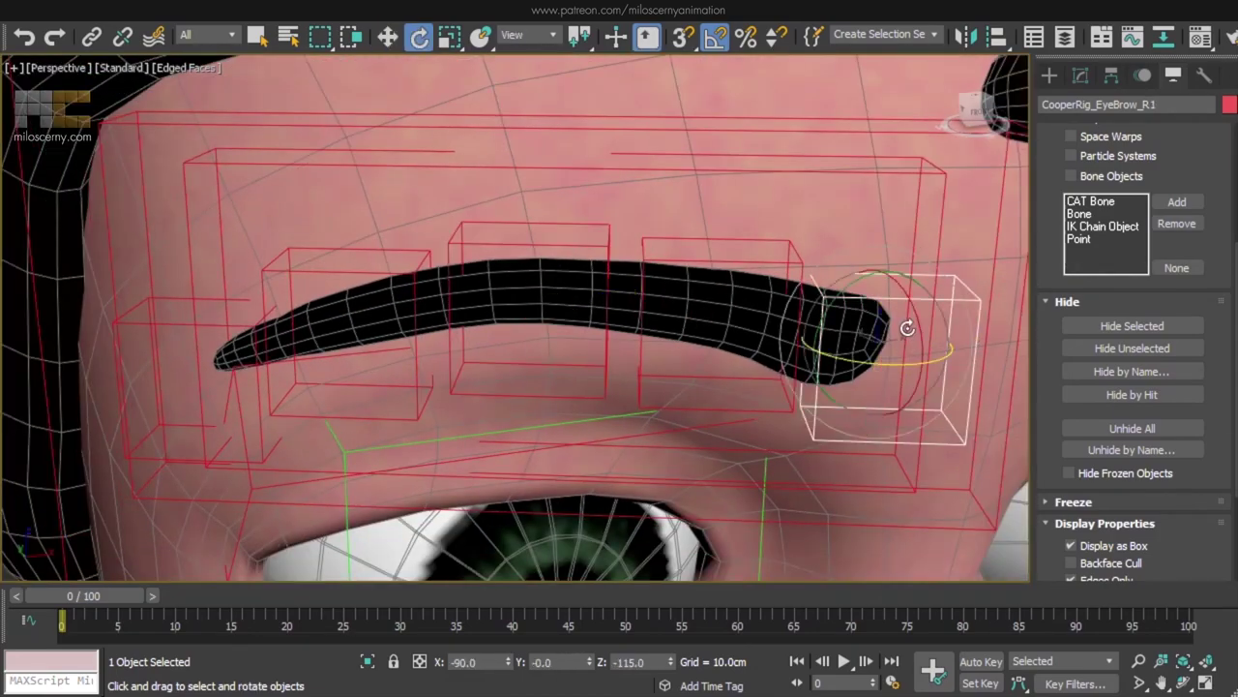
pyautogui.keyDown('alt'); pyautogui.moveTo(905, 340); pyautogui.dragTo(904, 319, button='middle'); pyautogui.keyUp('alt')
pyautogui.moveTo(840, 293); pyautogui.dragTo(861, 282)
pyautogui.click(791, 275)
pyautogui.moveTo(680, 249); pyautogui.dragTo(689, 247)
pyautogui.click(379, 259)
pyautogui.moveTo(419, 284); pyautogui.dragTo(405, 267)
pyautogui.click(216, 321)
pyautogui.moveTo(273, 341); pyautogui.dragTo(262, 323)
# Refine the rotation of the end bones of the eyebrow, including EyeBrow_R1, to match the forehead's curvature.
pyautogui.keyDown('alt'); pyautogui.moveTo(262, 322); pyautogui.dragTo(534, 449, button='middle'); pyautogui.keyUp('alt')
pyautogui.scroll(-5, 282, 317)
pyautogui.moveTo(251, 332); pyautogui.dragTo(261, 347)
pyautogui.click(248, 239)
pyautogui.moveTo(250, 220); pyautogui.dragTo(257, 226)
pyautogui.keyDown('alt'); pyautogui.moveTo(259, 217); pyautogui.dragTo(290, 194, button='middle'); pyautogui.keyUp('alt')
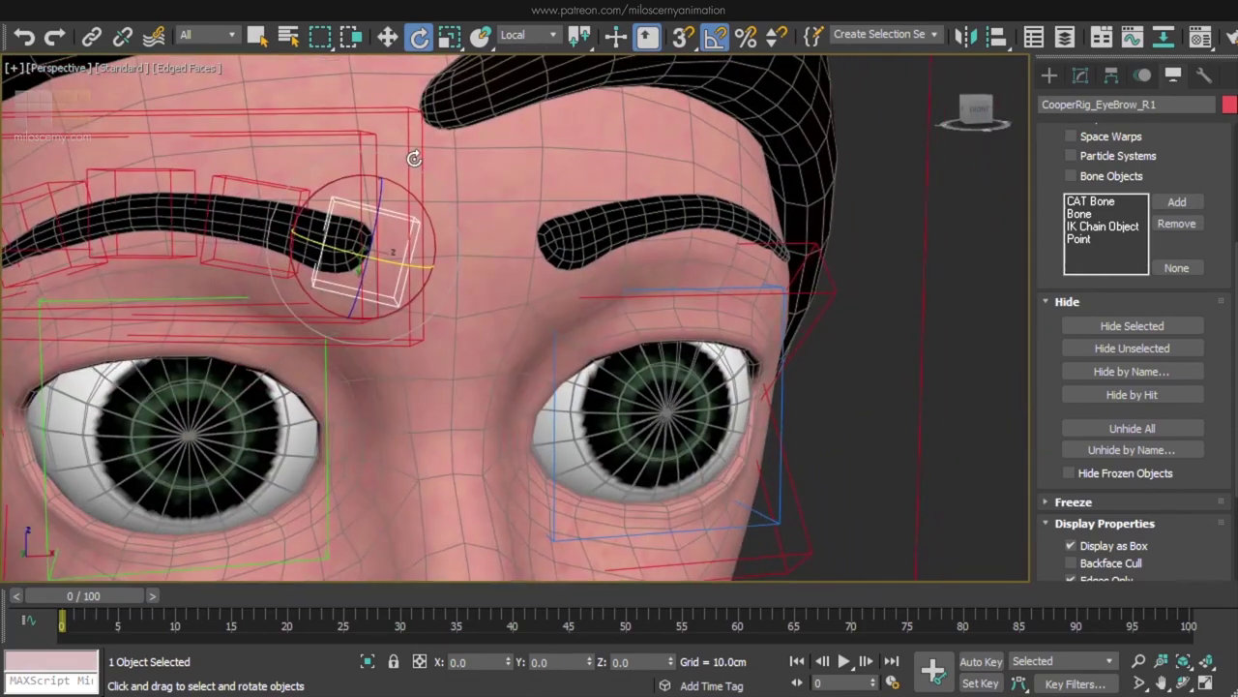
pyautogui.scroll(-3, 510, 297)
# Copy the green colour of the right eye bone and paste it onto EyeBrow_R and the inner eyebrow bones through EyeBrow_R2.
pyautogui.press('w')
pyautogui.click(510, 297)
pyautogui.scroll(1, 510, 297)
pyautogui.click(510, 297)
pyautogui.click(1082, 76)
pyautogui.click(562, 176)
pyautogui.click(1215, 403)
pyautogui.click(511, 196)
pyautogui.rightClick(1195, 366)
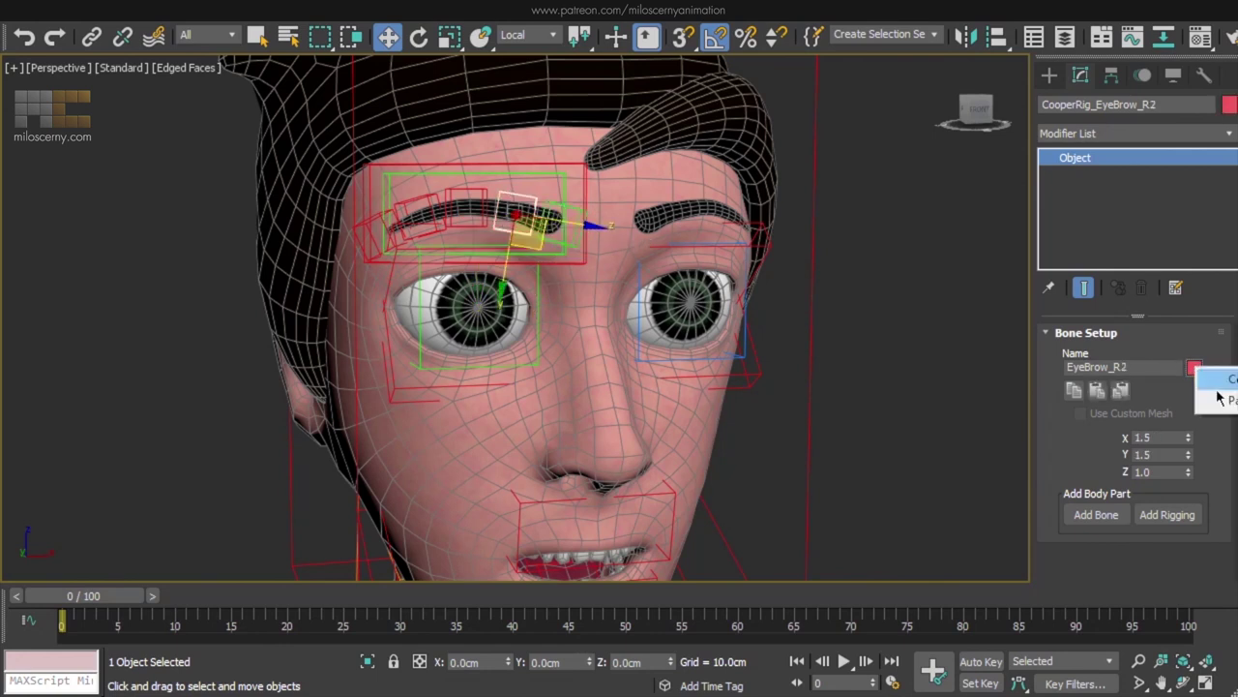
pyautogui.click(1219, 400)
# Paste the green colour onto the remaining right eyebrow bones, from EyeBrow_R3 out to EyeBrow_R5.
pyautogui.click(468, 194)
pyautogui.click(424, 198)
pyautogui.rightClick(1195, 368)
pyautogui.click(1213, 403)
pyautogui.click(362, 229)
pyautogui.click(357, 227)
pyautogui.click(358, 227)
pyautogui.rightClick(1196, 370)
pyautogui.click(1209, 405)
pyautogui.moveTo(693, 266); pyautogui.dragTo(679, 267, button='middle')
pyautogui.moveTo(691, 385)
pyautogui.mouseDown(button='middle')
pyautogui.moveTo(697, 370)
pyautogui.moveTo(685, 364)
pyautogui.mouseUp(button='middle')
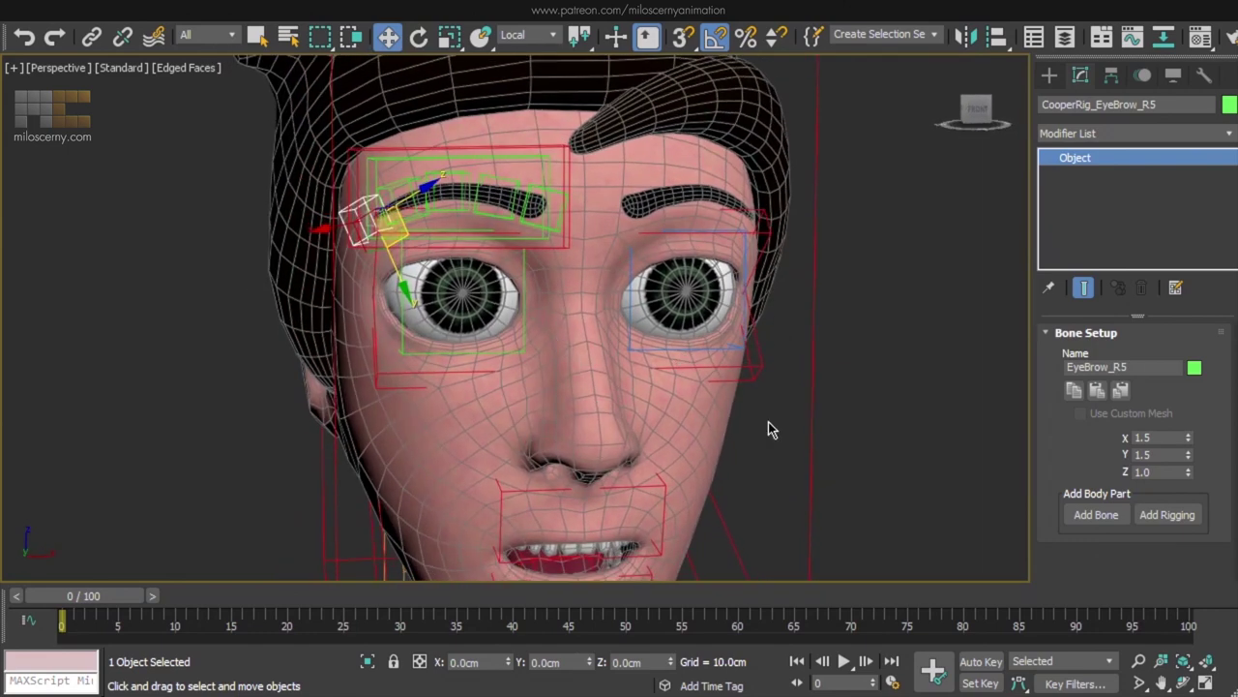
# Add a new bone to the Head hub, copy EyeBrow_R_Main's settings and paste them mirrored onto it to create the left eyebrow.
pyautogui.click(812, 403)
pyautogui.click(1089, 549)
pyautogui.press('F3')
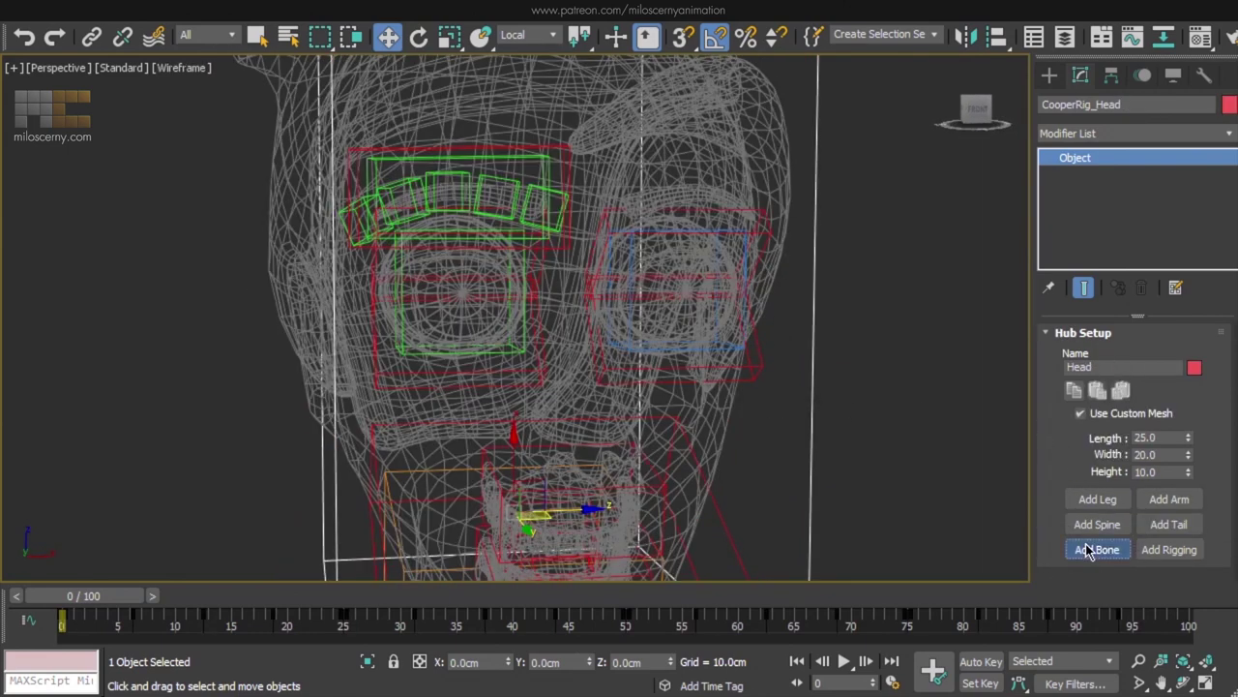
pyautogui.click(559, 145)
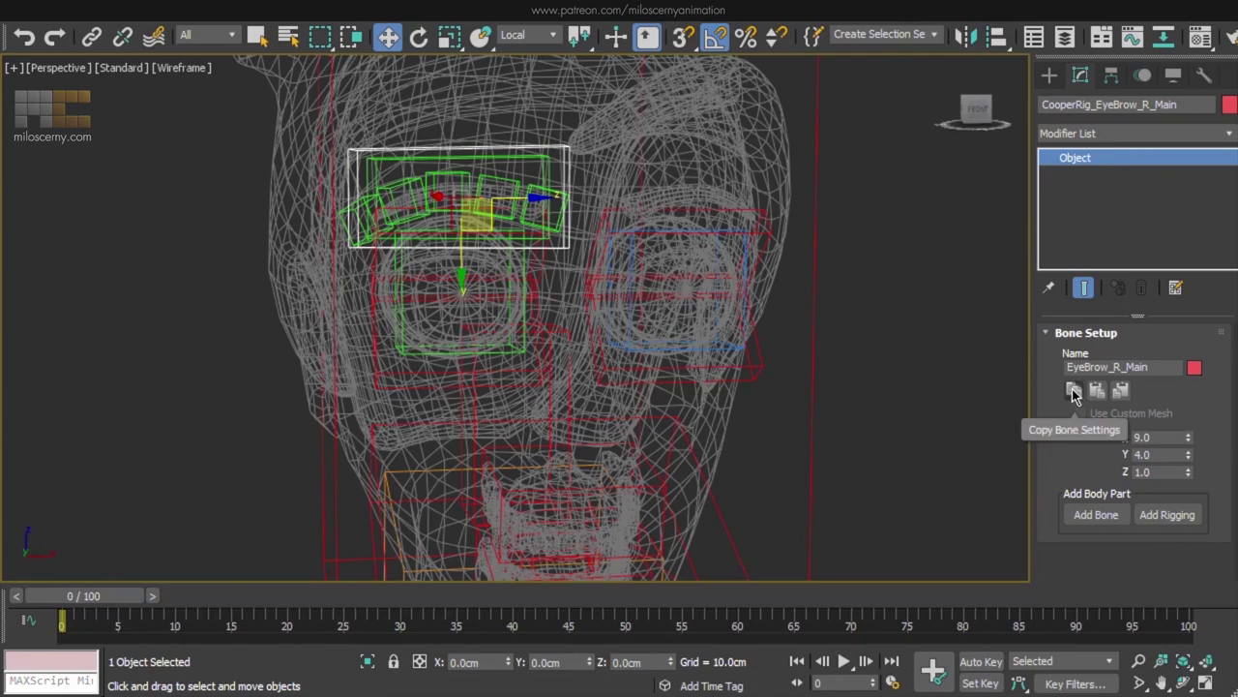
pyautogui.click(566, 392)
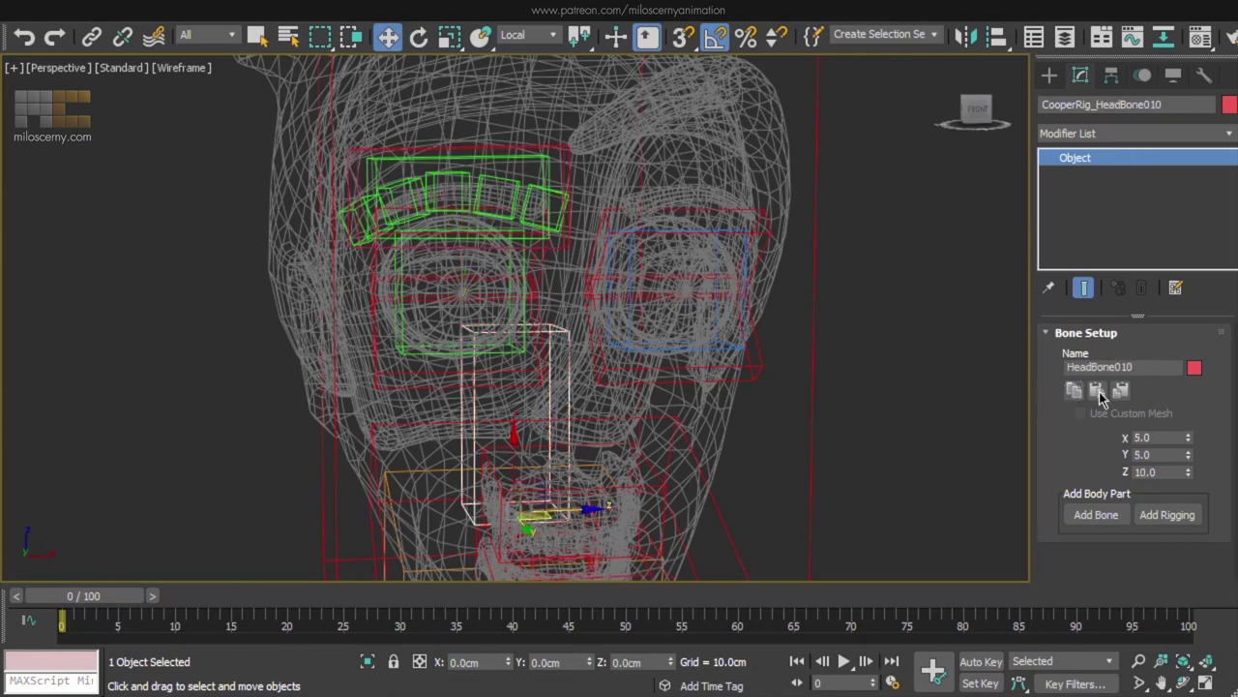
pyautogui.click(1122, 391)
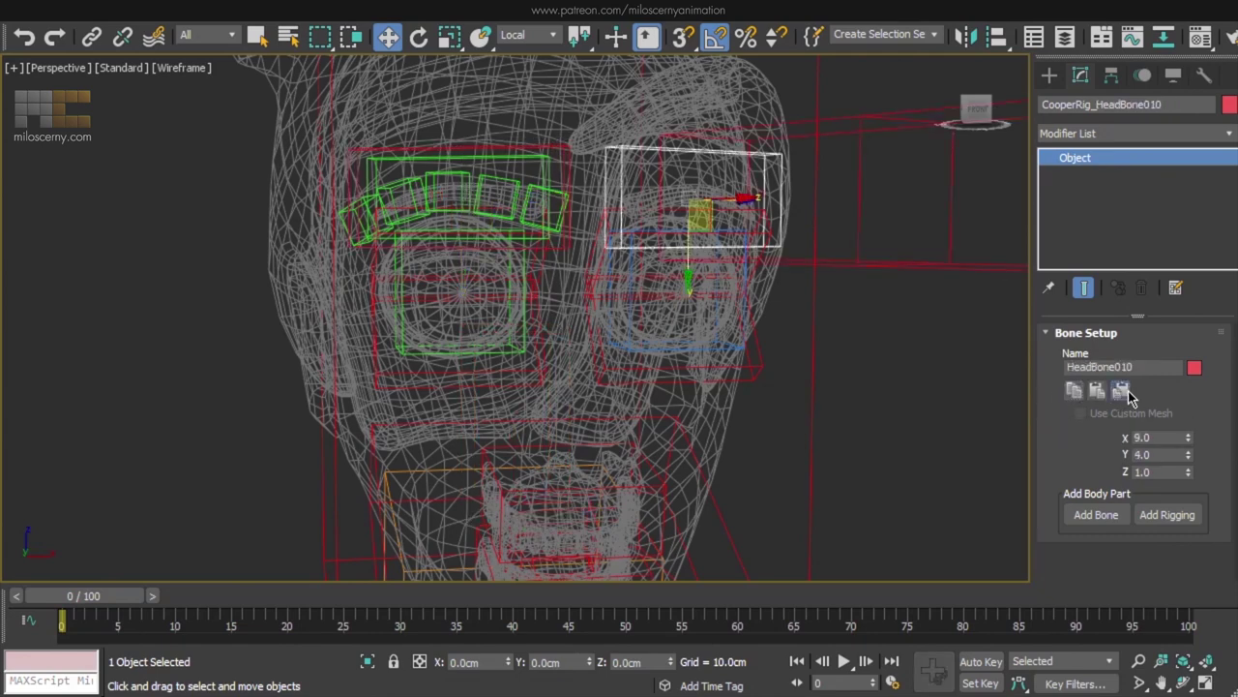
# Copy the blue colour of the left eye bone and paste it onto the mirrored EyeBrow_R bone inside the left main eyebrow bone.
pyautogui.keyDown('alt'); pyautogui.moveTo(1006, 348); pyautogui.dragTo(796, 302, button='middle'); pyautogui.keyUp('alt')
pyautogui.click(644, 281)
pyautogui.click(746, 414)
pyautogui.click(768, 258)
pyautogui.rightClick(1195, 365)
pyautogui.click(1217, 397)
# Paste the blue colour onto the small bones of the mirrored left eyebrow.
pyautogui.click(622, 288)
pyautogui.press('F3')
pyautogui.rightClick(1195, 372)
pyautogui.click(1203, 405)
pyautogui.click(659, 299)
pyautogui.click(758, 302)
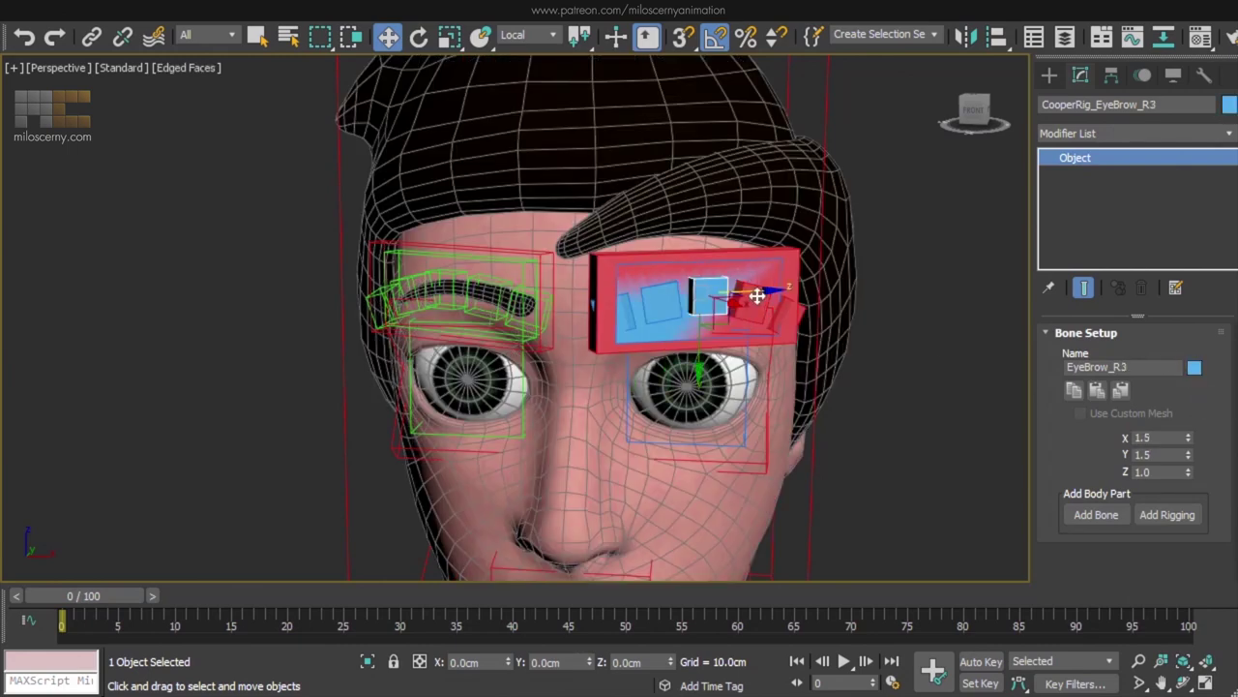
pyautogui.click(1221, 404)
# Select all seven bones of the mirrored left eyebrow and display them as boxes.
pyautogui.press('F3')
pyautogui.keyDown('ctrl'); pyautogui.click(779, 264); pyautogui.keyUp('ctrl')
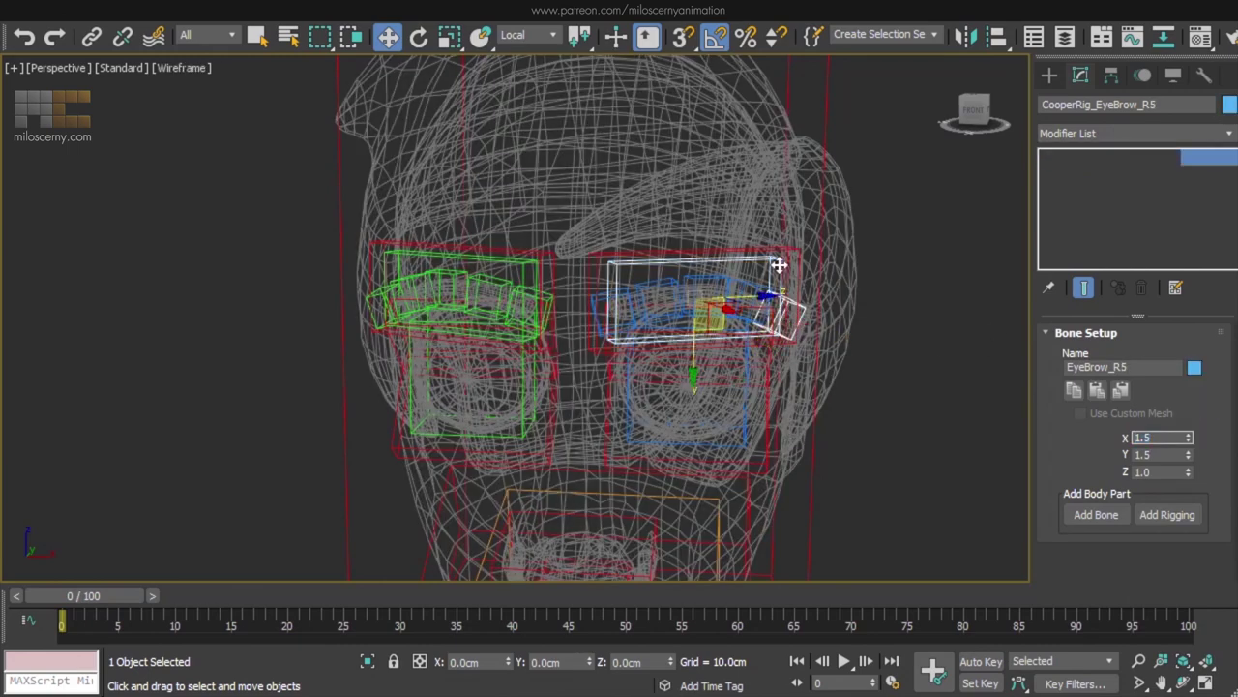
pyautogui.click(1181, 79)
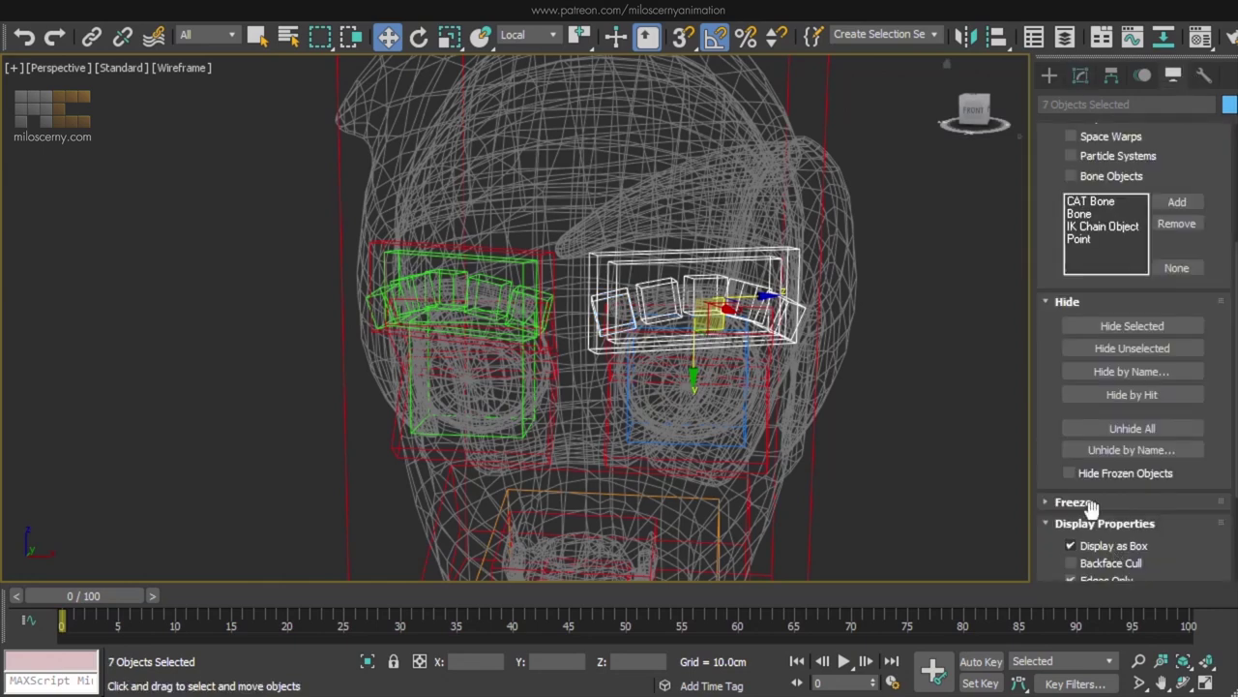
pyautogui.click(951, 384)
pyautogui.press('F3')
# Rename the third, fourth and fifth small bones of the left eyebrow, changing the R in each name to L.
pyautogui.click(726, 291)
pyautogui.click(1081, 77)
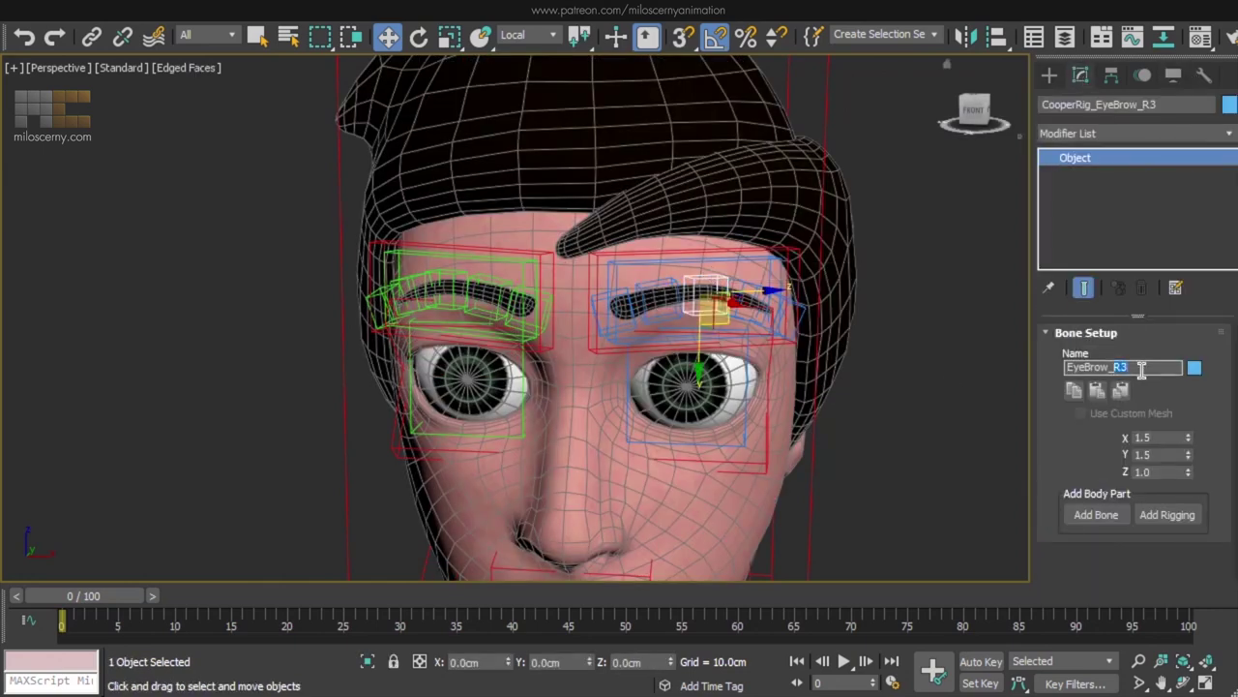
pyautogui.write('3')
pyautogui.click(738, 286)
pyautogui.click(795, 303)
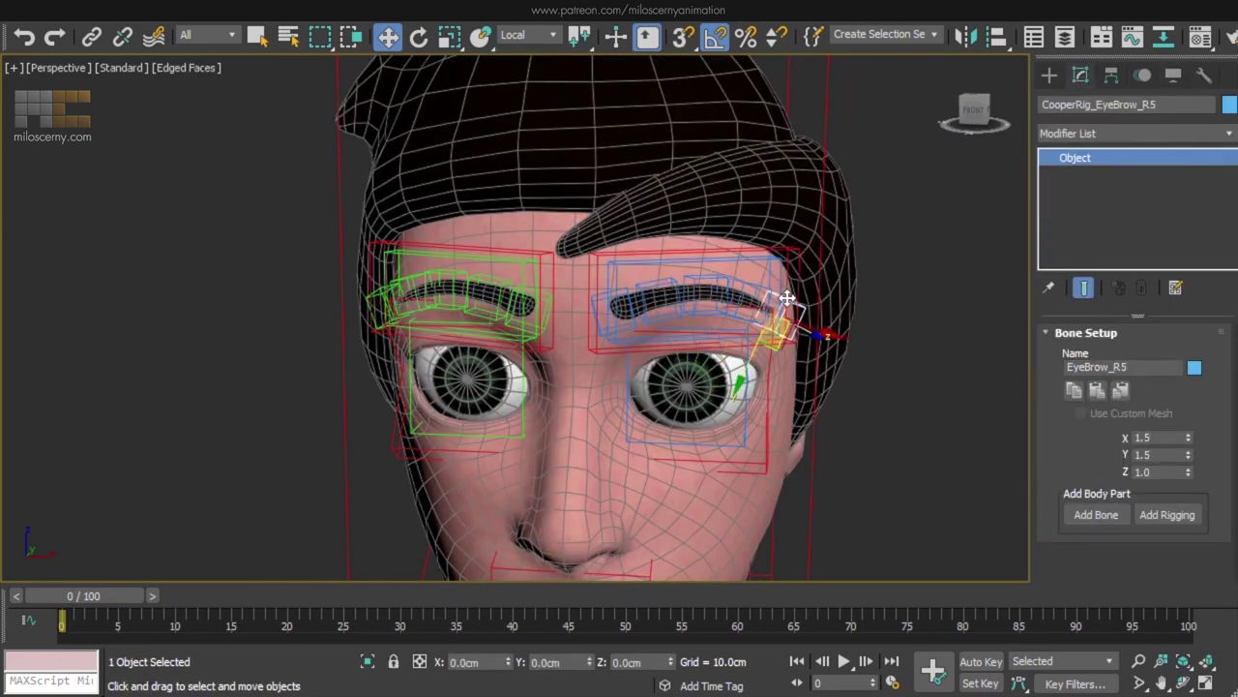
pyautogui.moveTo(1115, 368); pyautogui.dragTo(1233, 408)
# Rename the left eyebrow's two inner small bones EyeBrow_L2 and EyeBrow_L1, and the box bone around them EyeBrow_L.
pyautogui.click(654, 281)
pyautogui.moveTo(1113, 366)
pyautogui.mouseDown()
pyautogui.moveTo(1122, 383)
pyautogui.moveTo(1127, 369)
pyautogui.mouseUp()
pyautogui.write('L2')
pyautogui.press('Return')
pyautogui.click(611, 299)
pyautogui.write('L1')
pyautogui.click(774, 262)
pyautogui.write('L')
# Copy the name EyeBrow_R_Main onto the left main eyebrow bone and change its R to L.
pyautogui.click(787, 250)
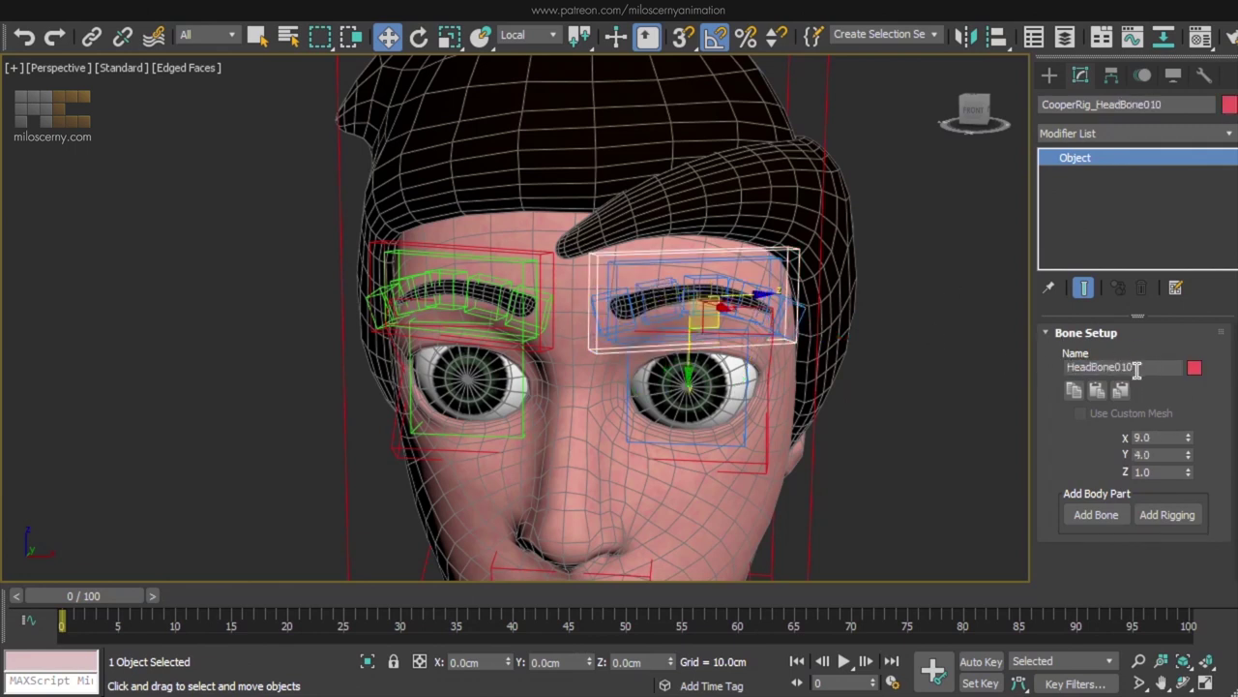
pyautogui.click(538, 254)
pyautogui.doubleClick(1102, 366)
pyautogui.hotkey('ctrl', 'c')
pyautogui.click(782, 254)
pyautogui.doubleClick(1102, 367)
pyautogui.hotkey('ctrl', 'v')
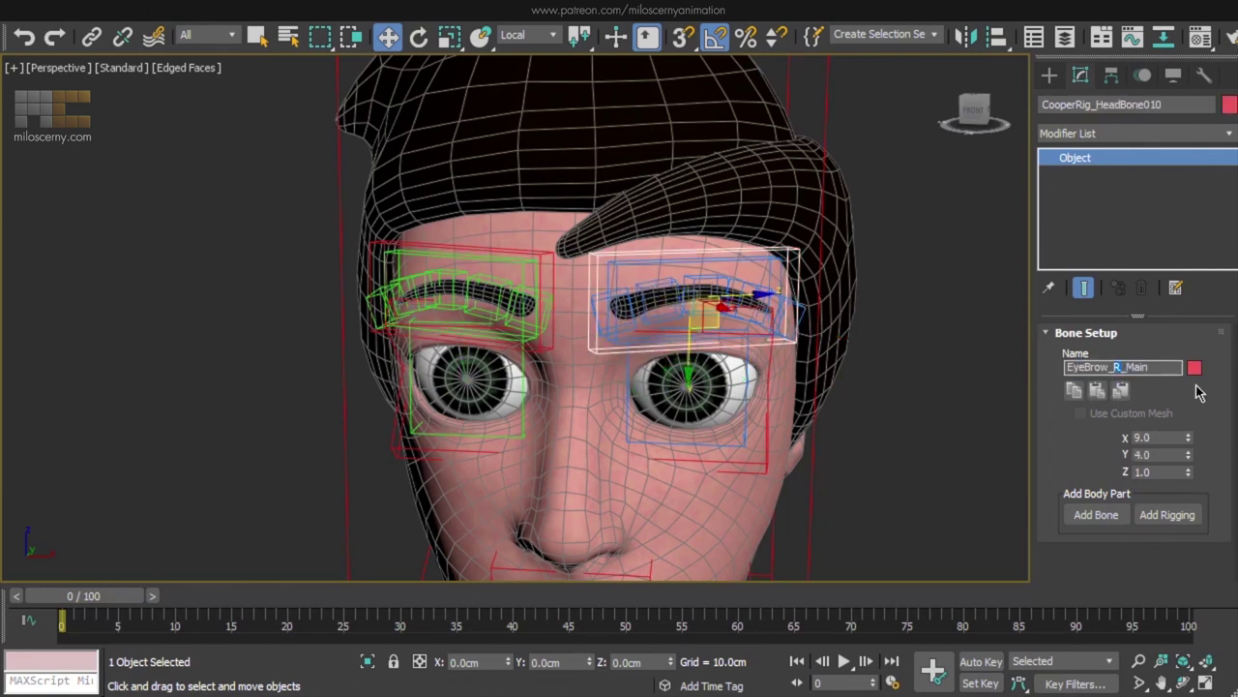
pyautogui.click(893, 332)
# Add a new bone to the Pelvis hub in wireframe display and select that bone.
pyautogui.scroll(-8, 851, 320)
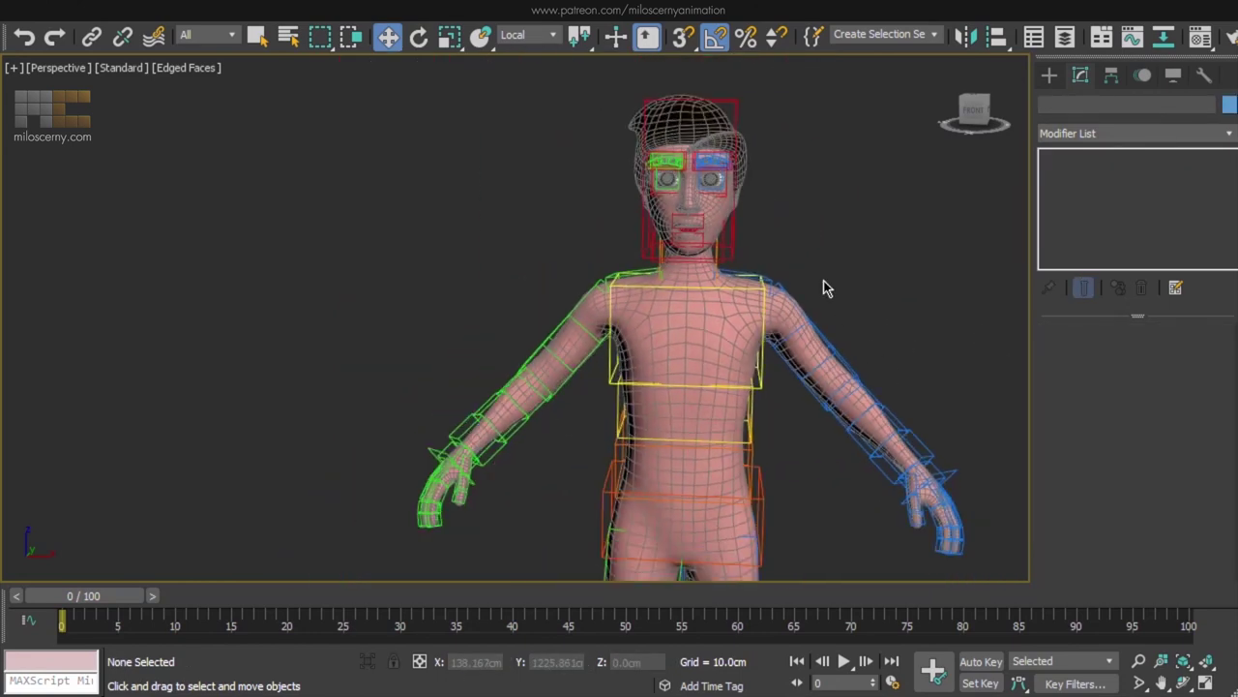
pyautogui.keyDown('alt'); pyautogui.moveTo(841, 305); pyautogui.dragTo(815, 458, button='middle'); pyautogui.keyUp('alt')
pyautogui.scroll(-5, 814, 458)
pyautogui.moveTo(713, 338); pyautogui.dragTo(700, 344, button='middle')
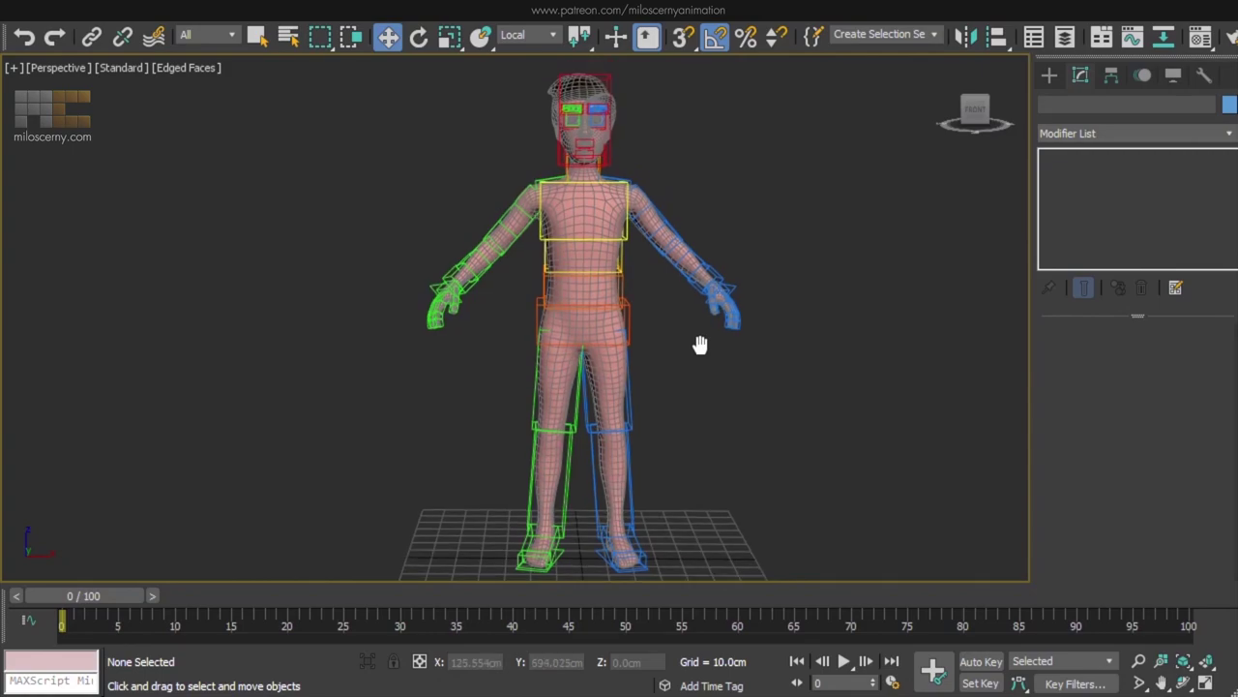
pyautogui.click(630, 320)
pyautogui.press('F3')
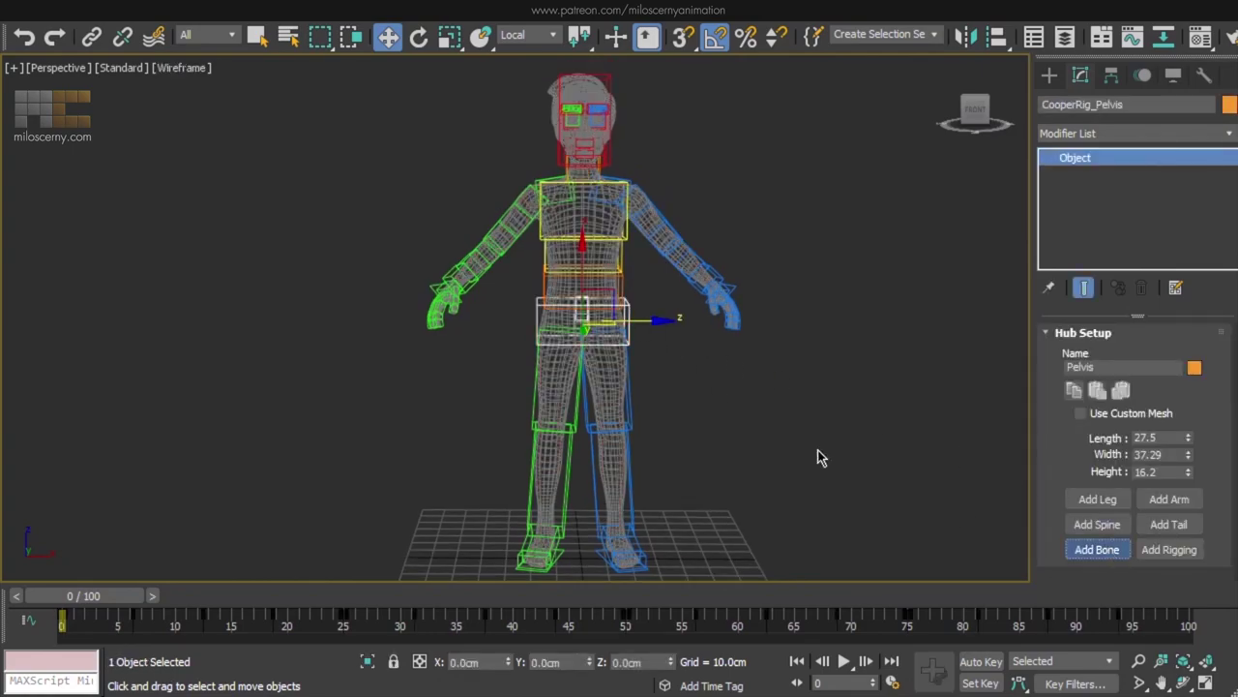
pyautogui.scroll(6, 594, 329)
pyautogui.click(571, 234)
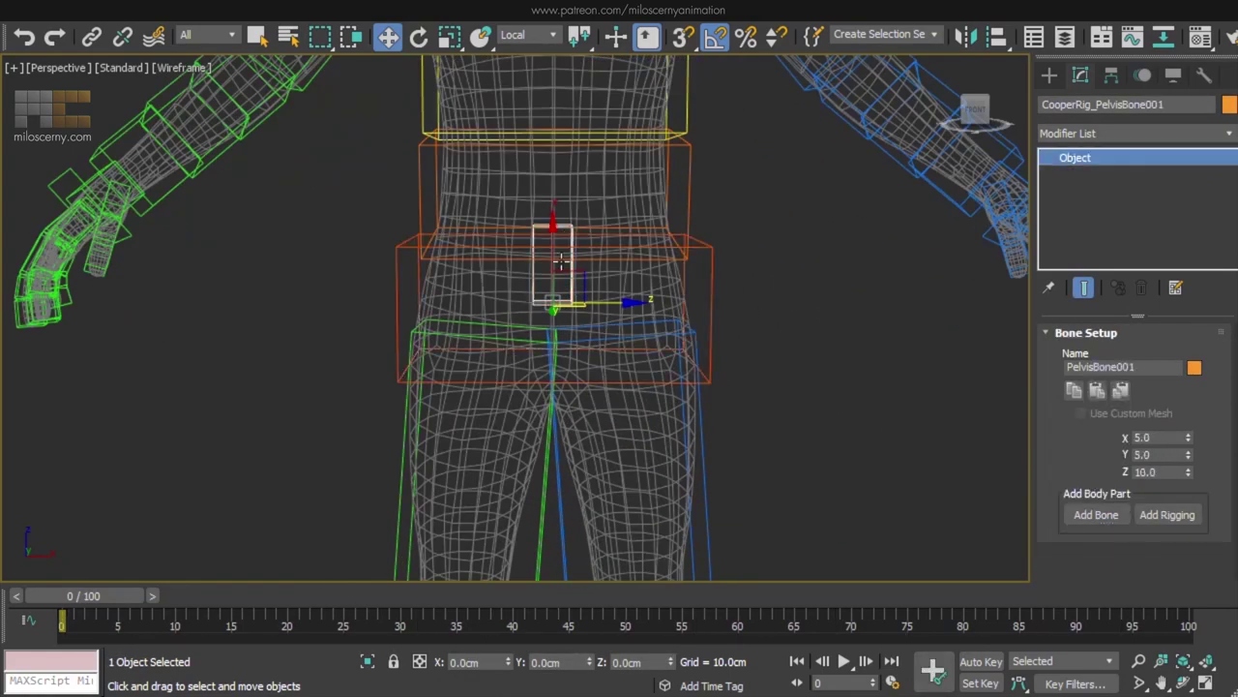
# Align the new pelvis bone to the Pelvis hub.
pyautogui.keyDown('alt'); pyautogui.moveTo(562, 261); pyautogui.dragTo(604, 278, button='middle'); pyautogui.keyUp('alt')
pyautogui.hotkey('alt', 'a')
pyautogui.click(733, 304)
pyautogui.click(630, 504)
# Size the new pelvis bone to X 42, Y 32 and Z 5 so it surrounds the hips.
pyautogui.moveTo(610, 384)
pyautogui.keyDown('alt'); pyautogui.mouseDown(button='middle')
pyautogui.moveTo(552, 368)
pyautogui.moveTo(598, 366)
pyautogui.mouseUp(button='middle'); pyautogui.keyUp('alt')
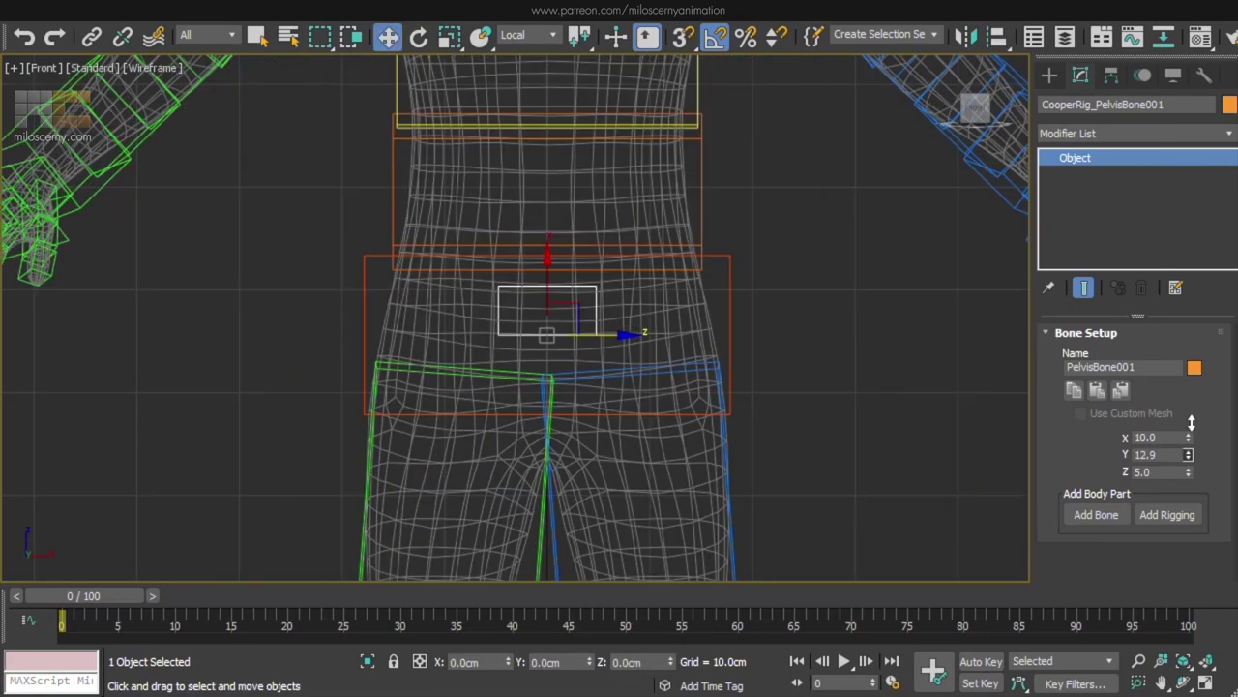
pyautogui.moveTo(1189, 438); pyautogui.dragTo(1203, 136)
pyautogui.doubleClick(1156, 437)
pyautogui.write('42')
pyautogui.press('Return')
pyautogui.keyDown('alt'); pyautogui.moveTo(803, 334); pyautogui.dragTo(916, 362, button='middle'); pyautogui.keyUp('alt')
pyautogui.moveTo(1189, 455); pyautogui.dragTo(1194, 314)
pyautogui.doubleClick(1153, 454)
pyautogui.keyDown('alt'); pyautogui.moveTo(866, 346); pyautogui.dragTo(711, 290, button='middle'); pyautogui.keyUp('alt')
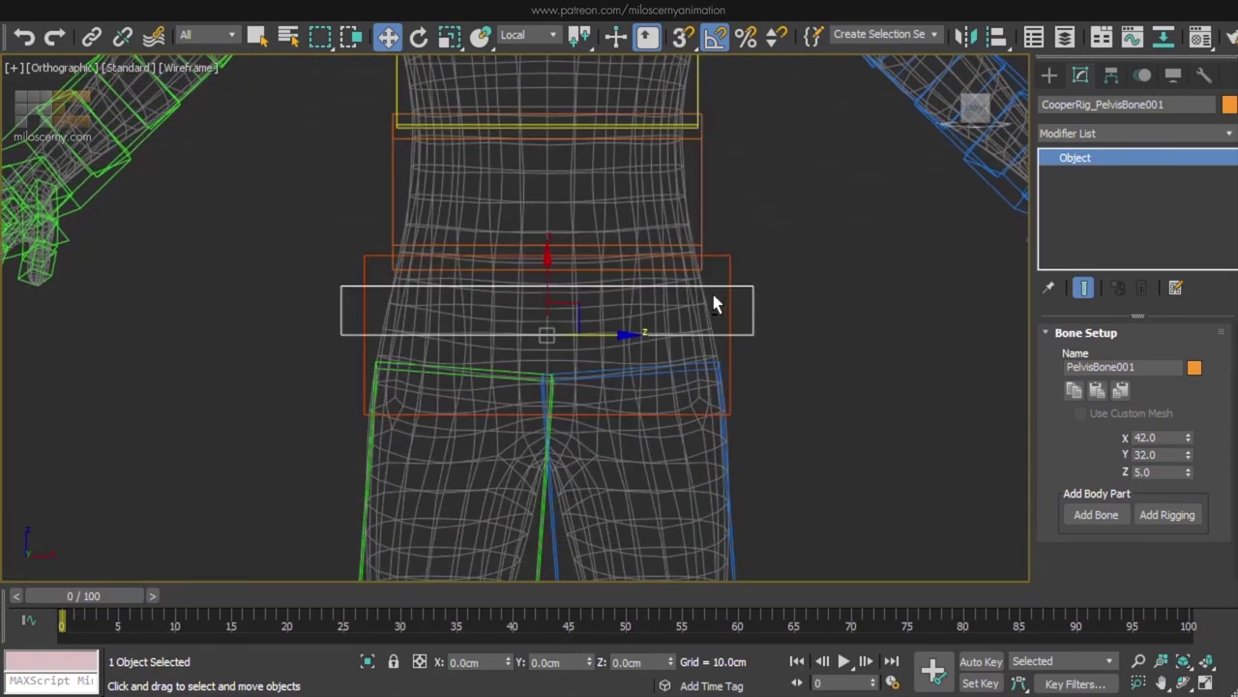
# Add an Edit Poly modifier to the pelvis bone, move its vertices down around the pivot, and collapse the modifier.
pyautogui.click(1115, 132)
pyautogui.scroll(-10, 1108, 165)
pyautogui.click(1102, 186)
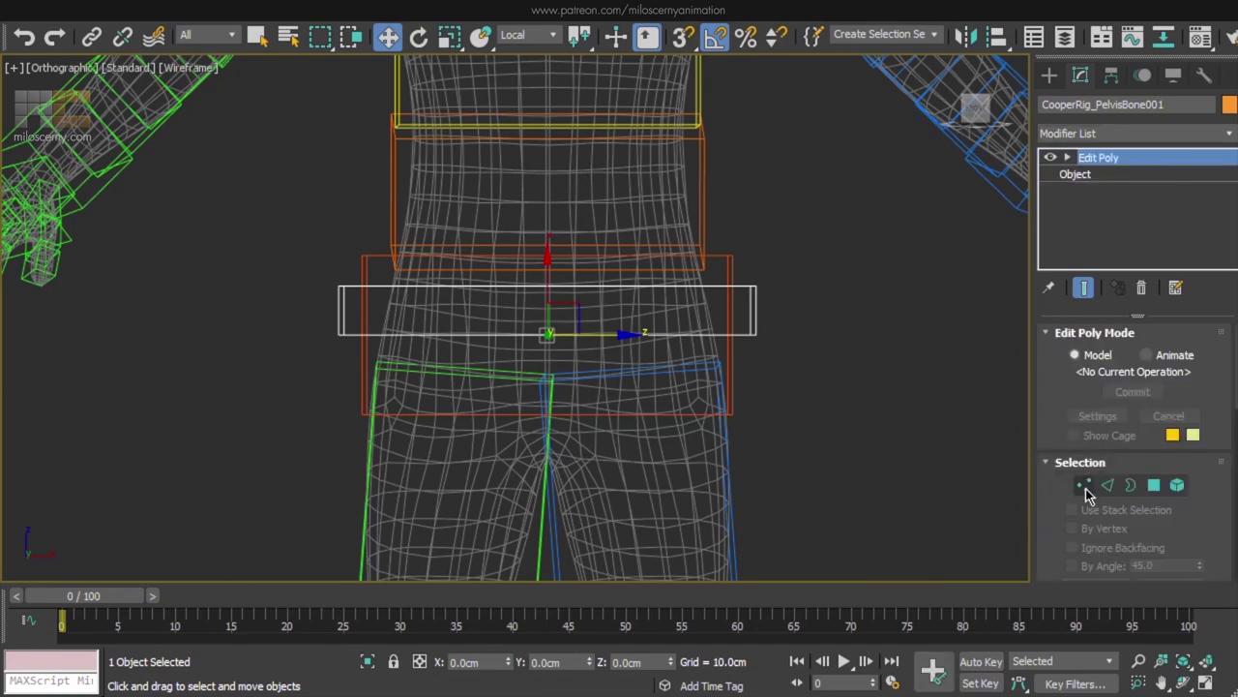
pyautogui.click(1083, 485)
pyautogui.moveTo(637, 368); pyautogui.dragTo(764, 363)
pyautogui.moveTo(547, 280); pyautogui.dragTo(547, 324)
pyautogui.click(1084, 485)
pyautogui.rightClick(1098, 157)
pyautogui.click(1156, 332)
# Turn off box display for the pelvis bone in shaded perspective view and rename it PelvisHelper.
pyautogui.press('p')
pyautogui.keyDown('alt'); pyautogui.moveTo(733, 345); pyautogui.dragTo(780, 367, button='middle'); pyautogui.keyUp('alt')
pyautogui.press('F3')
pyautogui.click(1172, 75)
pyautogui.click(1067, 544)
pyautogui.click(1081, 75)
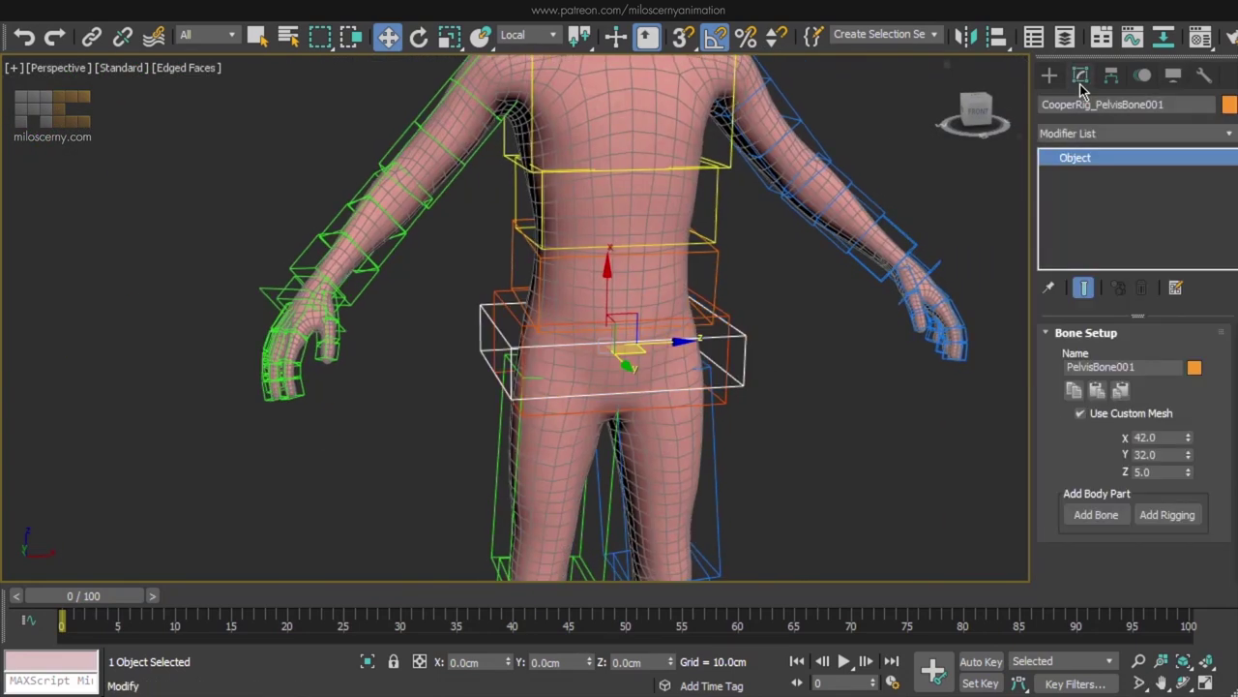
pyautogui.moveTo(1136, 366); pyautogui.dragTo(1103, 371)
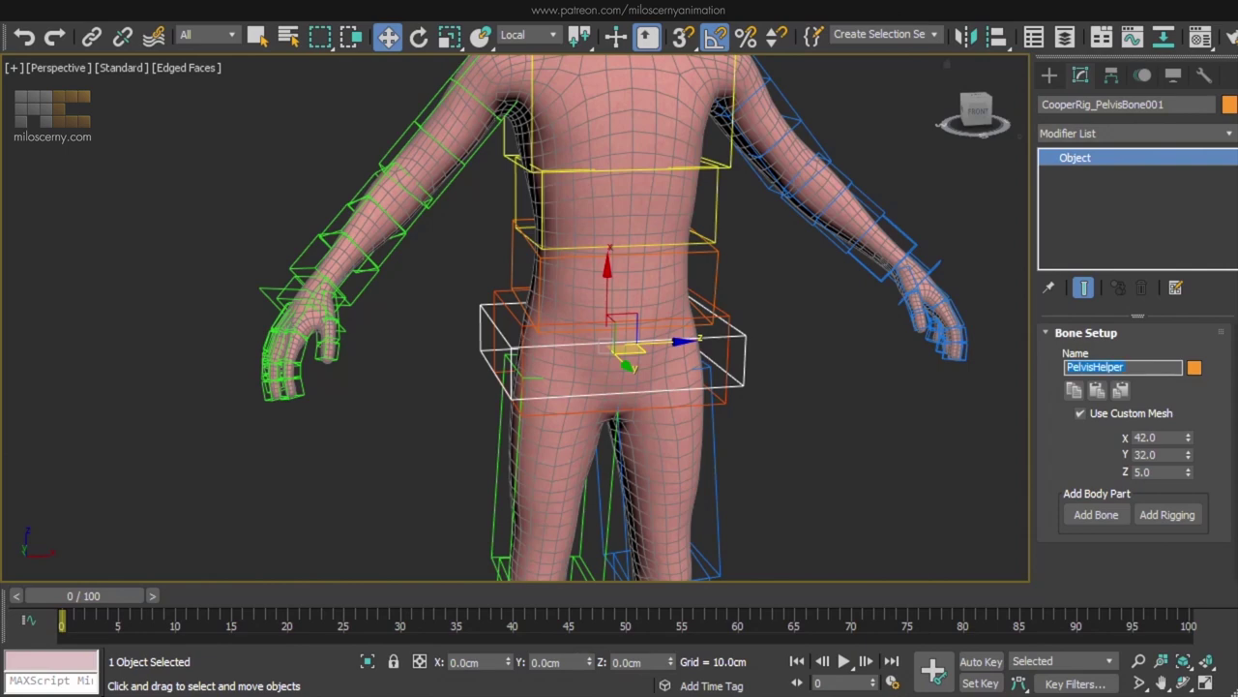
# Try rotating the Pelvis hub to test how the rig follows, and cancel the rotation.
pyautogui.click(726, 315)
pyautogui.press('e')
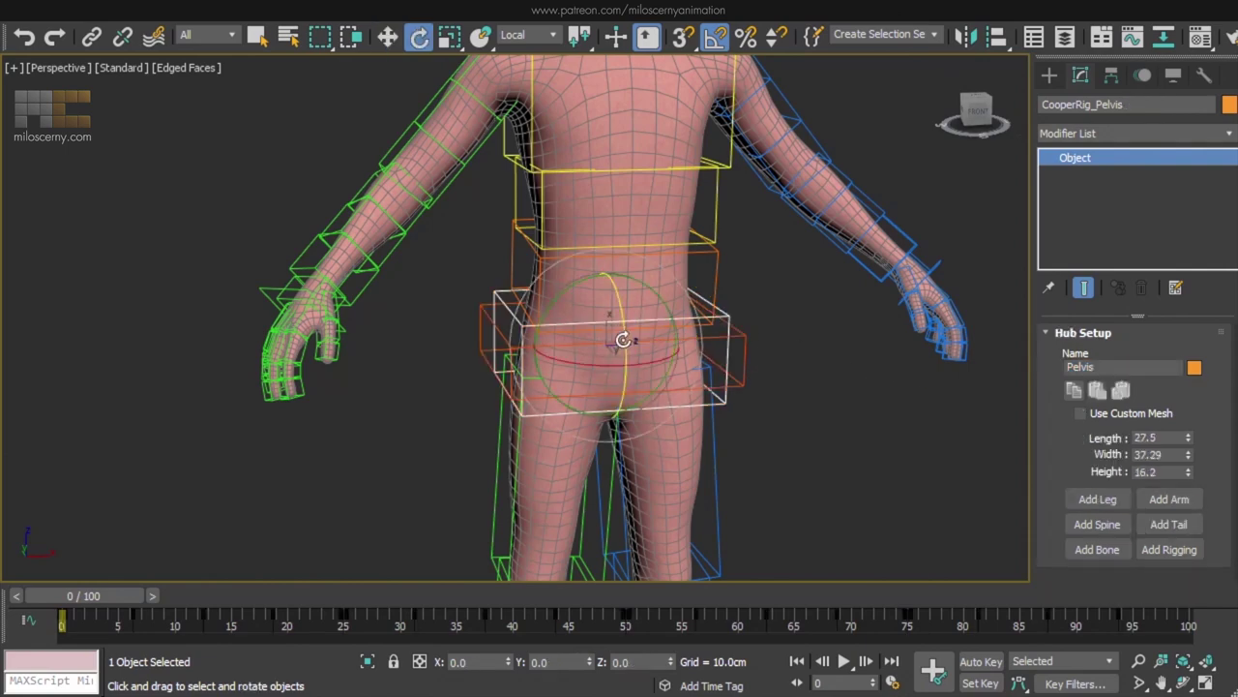
pyautogui.moveTo(625, 339); pyautogui.dragTo(597, 336)
pyautogui.rightClick(597, 336)
pyautogui.keyDown('alt'); pyautogui.moveTo(730, 361); pyautogui.dragTo(885, 358, button='middle'); pyautogui.keyUp('alt')
# Try rotating the PelvisHelper bone, cancel the rotation and clear the selection.
pyautogui.click(671, 348)
pyautogui.keyDown('alt'); pyautogui.moveTo(672, 347); pyautogui.dragTo(594, 326, button='middle'); pyautogui.keyUp('alt')
pyautogui.moveTo(645, 319); pyautogui.dragTo(641, 278)
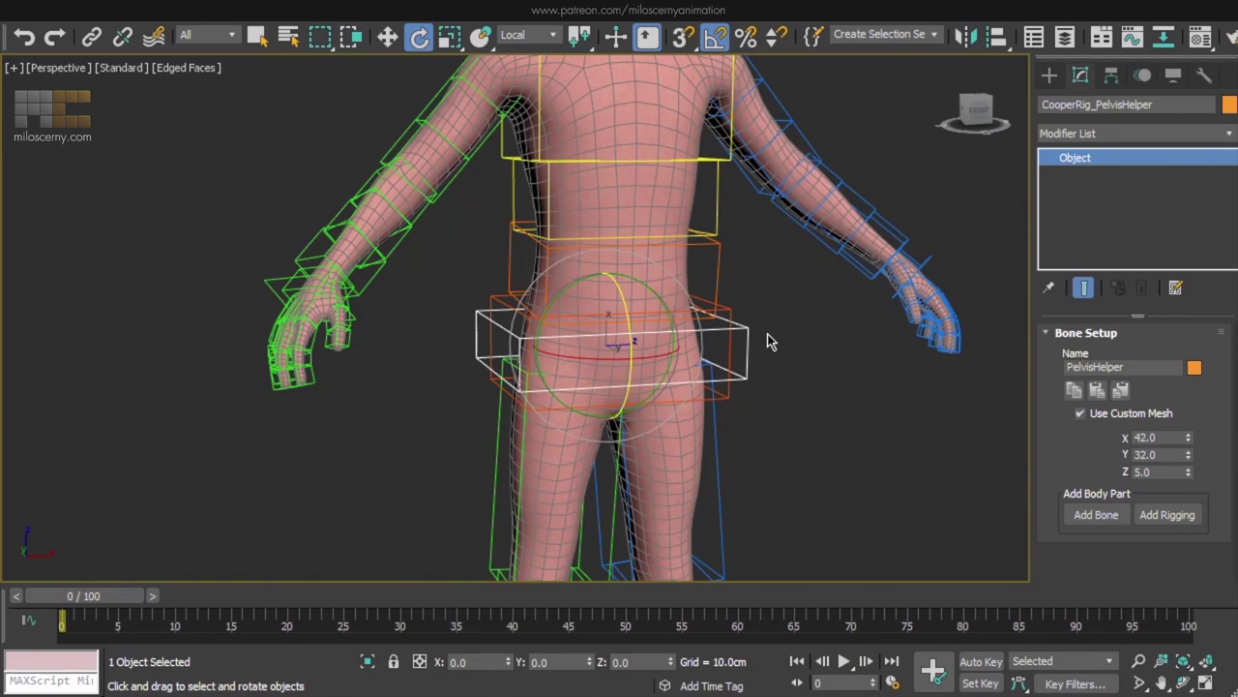
pyautogui.scroll(-8, 767, 340)
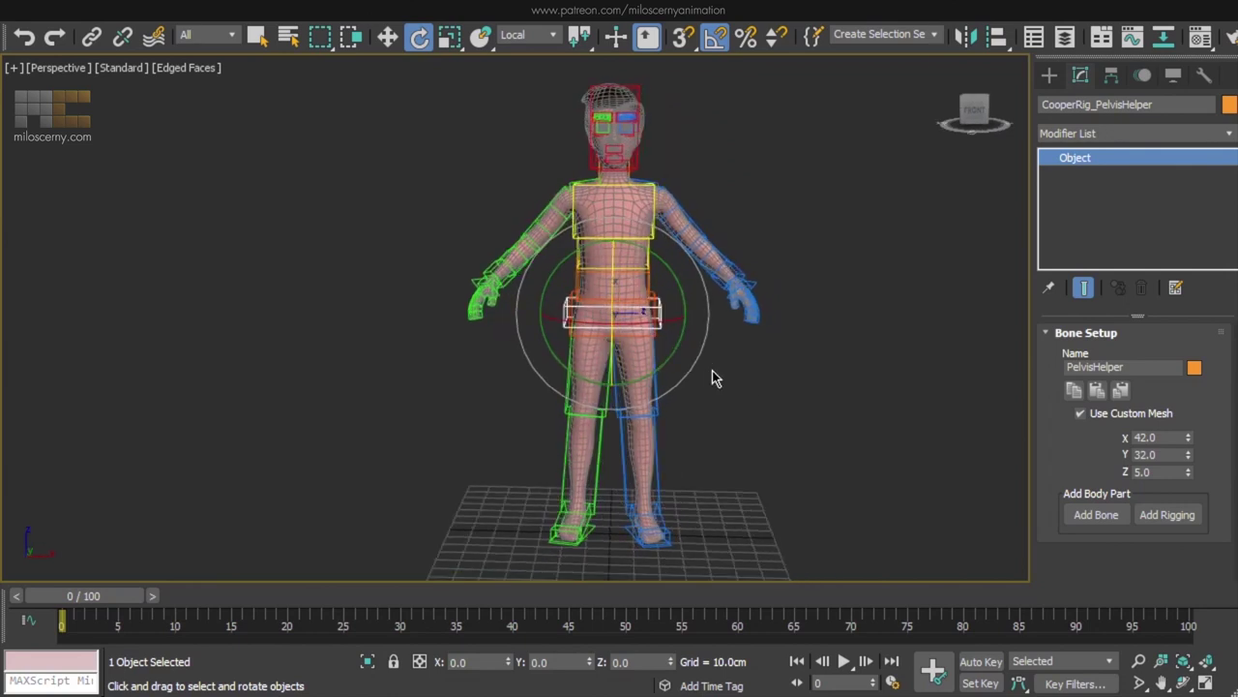
pyautogui.click(780, 372)
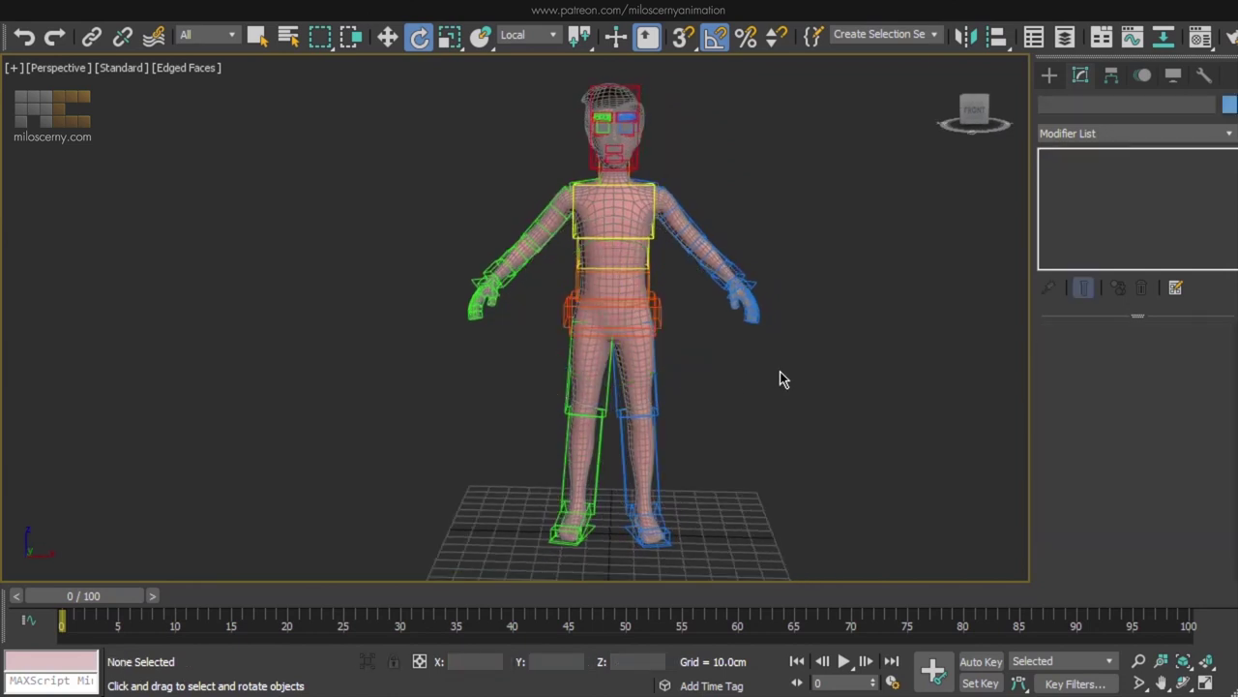